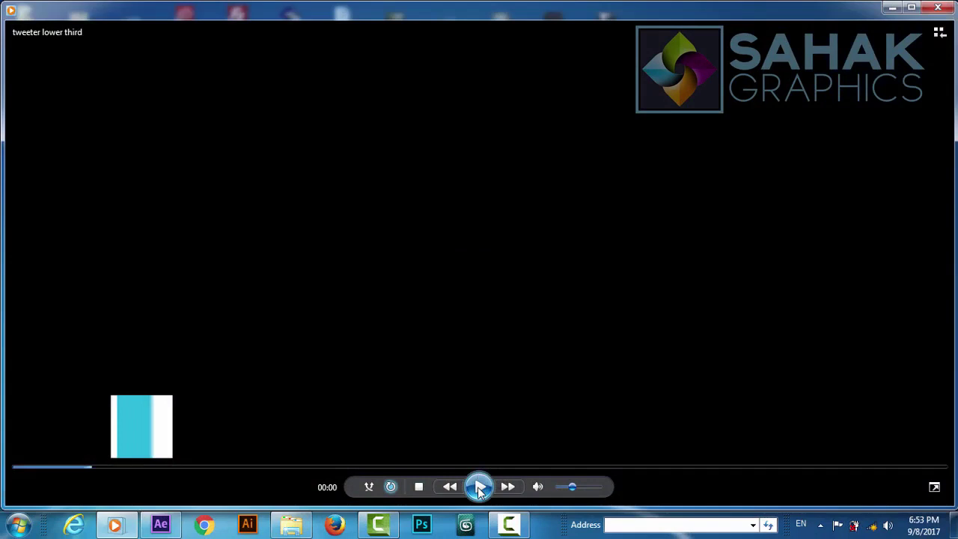
- Watch the finished Twitter lower third full screen in Windows Media Player, then pause it
{"action": "double_click", "coordinate": [524, 358]}
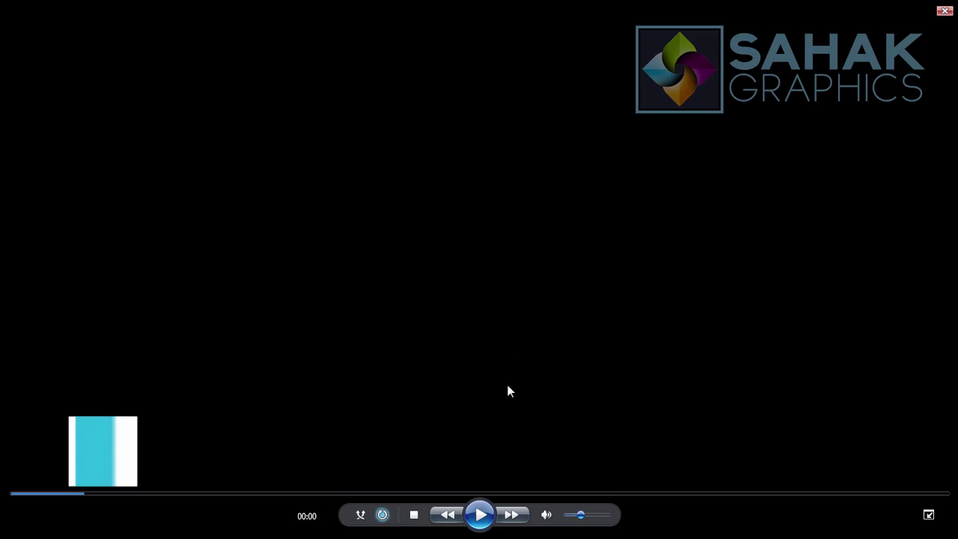
{"action": "left_click", "coordinate": [480, 514]}
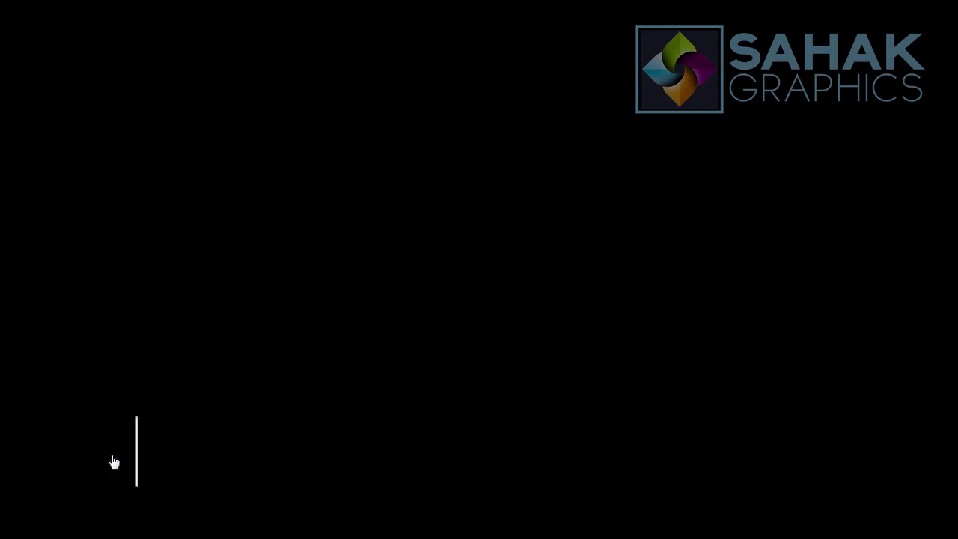
{"action": "mouse_move", "coordinate": [107, 464]}
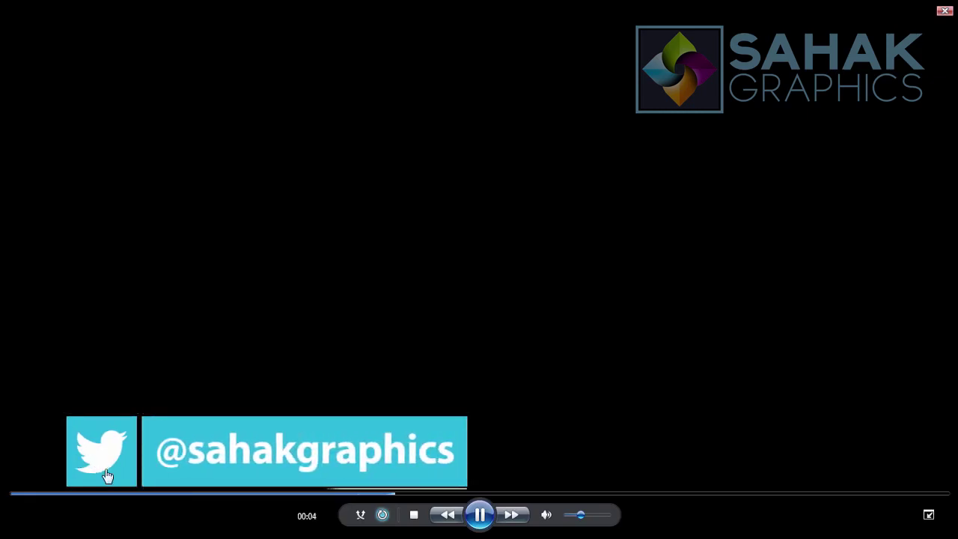
{"action": "mouse_move", "coordinate": [336, 474]}
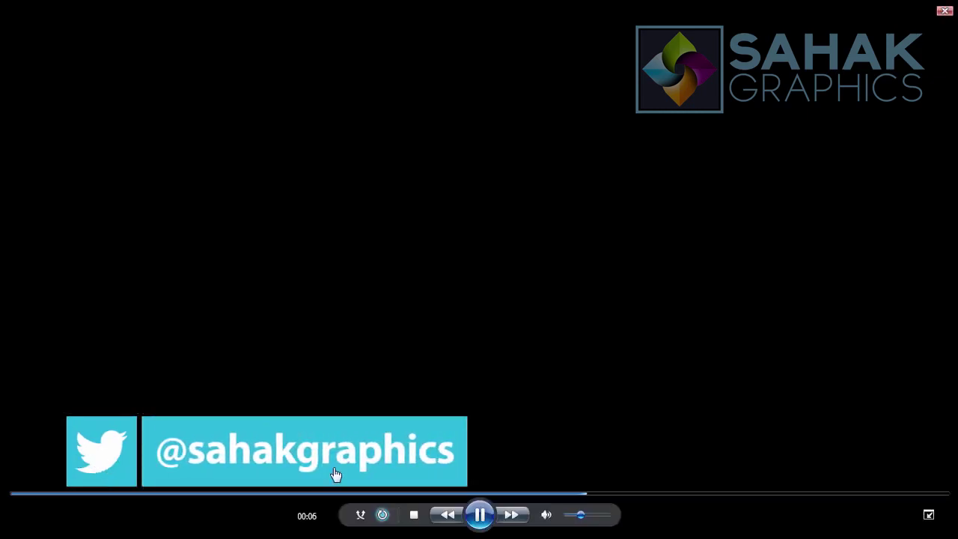
{"action": "left_click", "coordinate": [479, 514]}
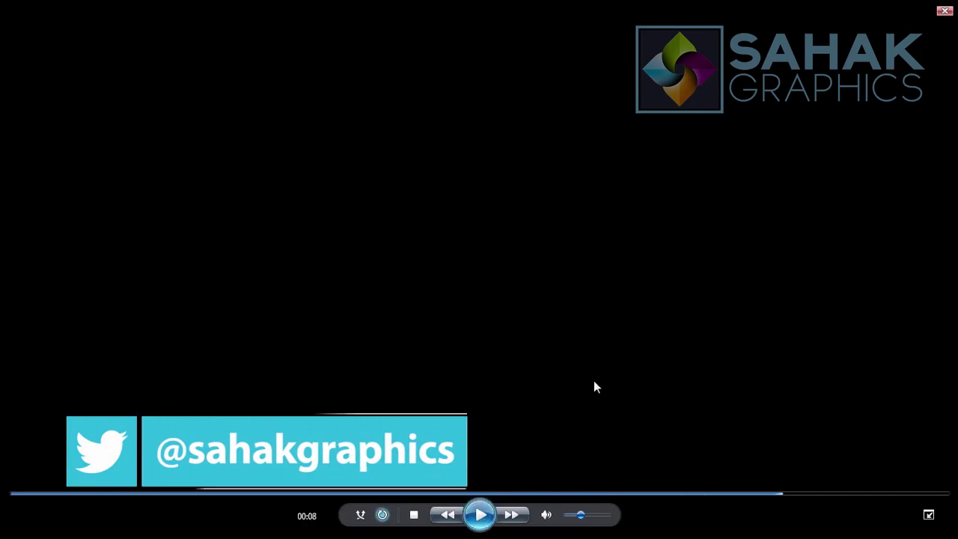
- Close the media player and the zhwandoon folder window and return to After Effects
{"action": "left_click", "coordinate": [944, 11]}
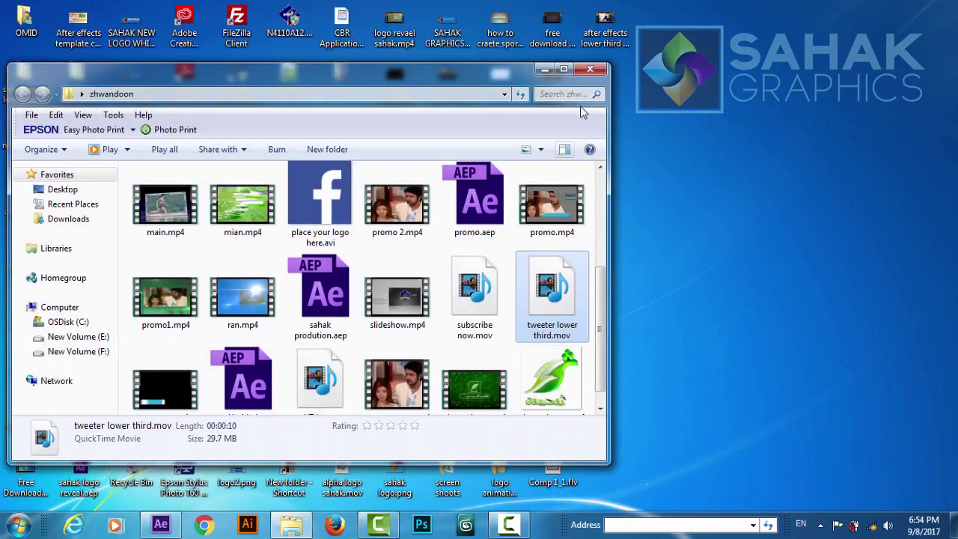
{"action": "left_click", "coordinate": [590, 69]}
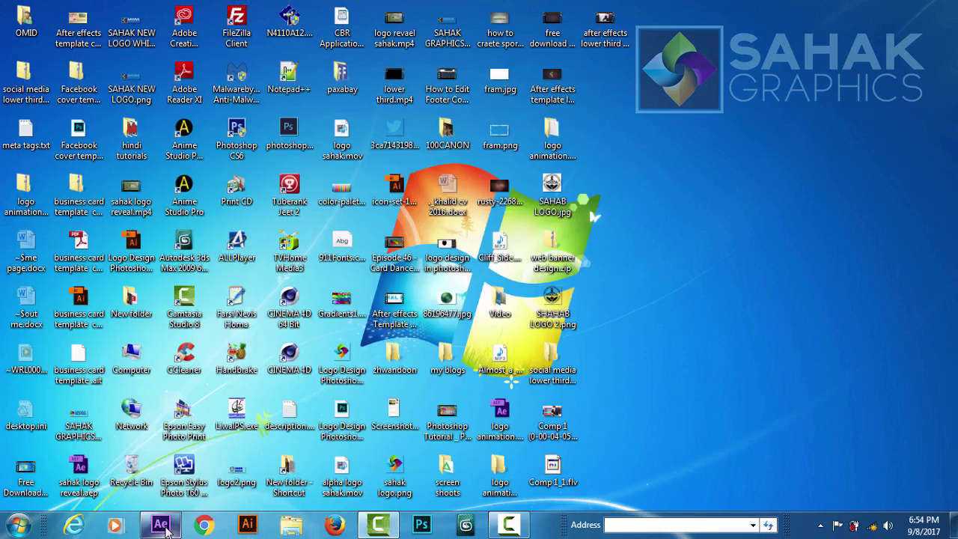
{"action": "left_click", "coordinate": [163, 526]}
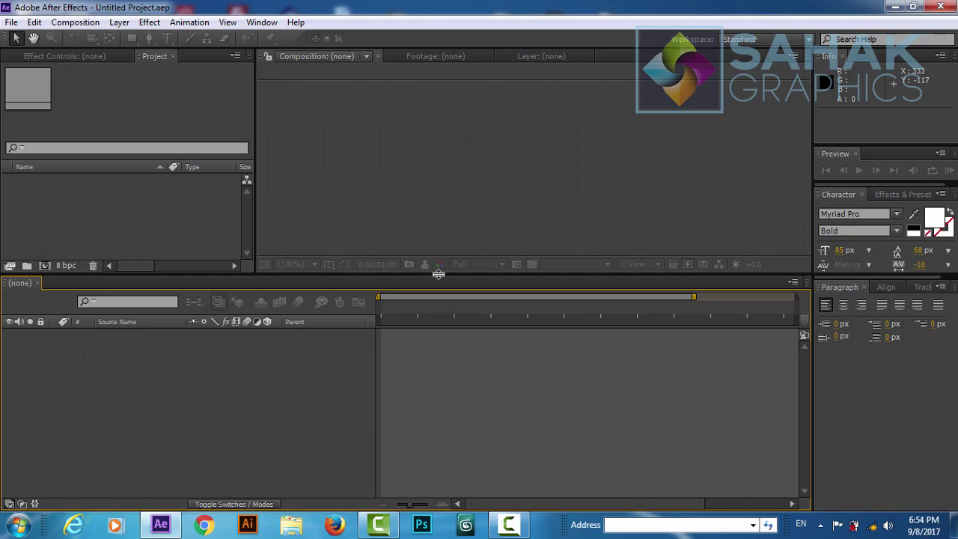
- Enlarge the viewer and create Comp 1 from the HDTV 1080 25 preset, 10 seconds long
{"action": "left_click_drag", "start_coordinate": [439, 275], "coordinate": [442, 366]}
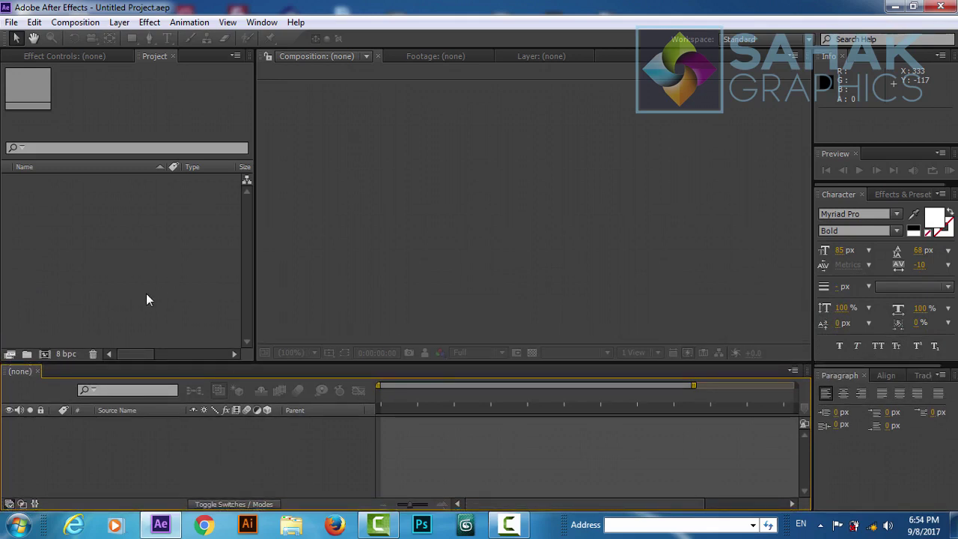
{"action": "left_click", "coordinate": [44, 354]}
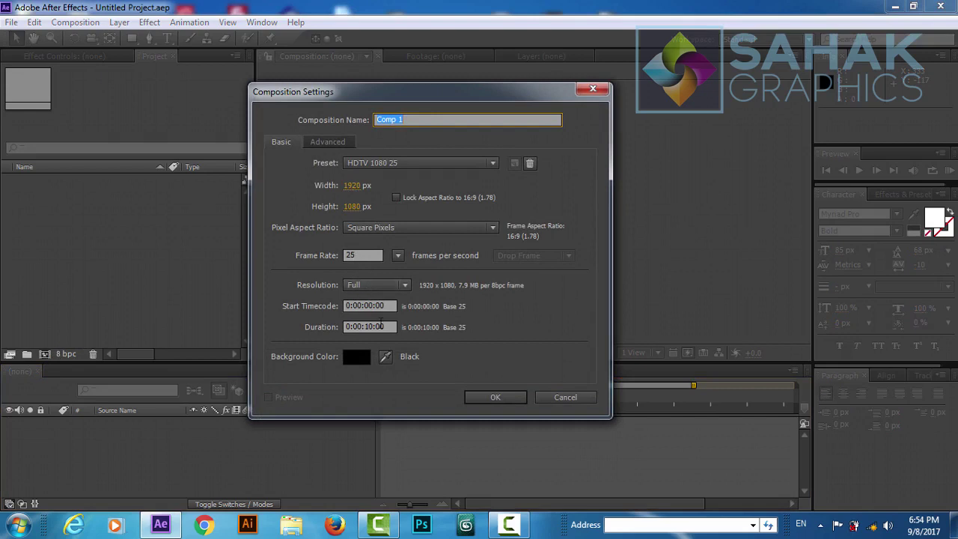
{"action": "left_click", "coordinate": [481, 397]}
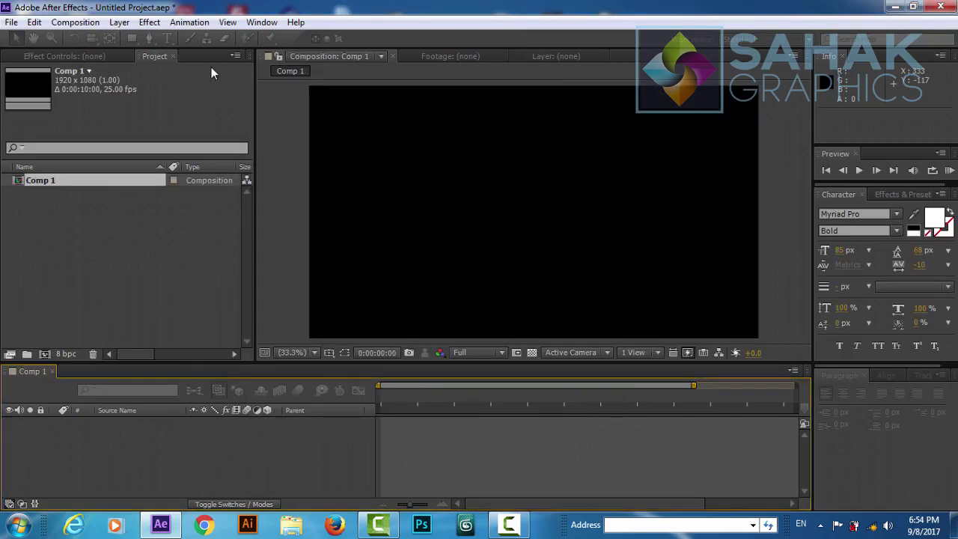
- Start a new 200×200 px solid layer from Layer > New > Solid
{"action": "left_click", "coordinate": [121, 22]}
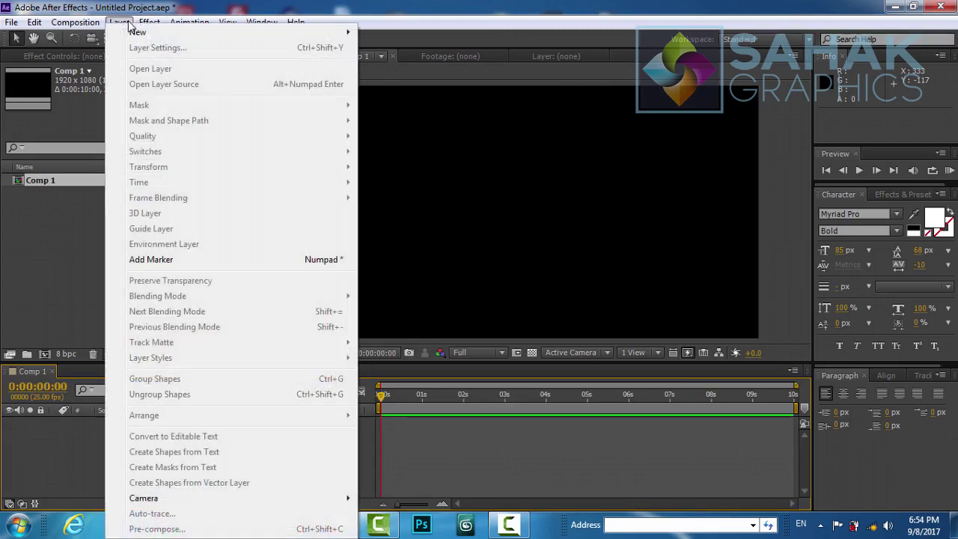
{"action": "mouse_move", "coordinate": [150, 34]}
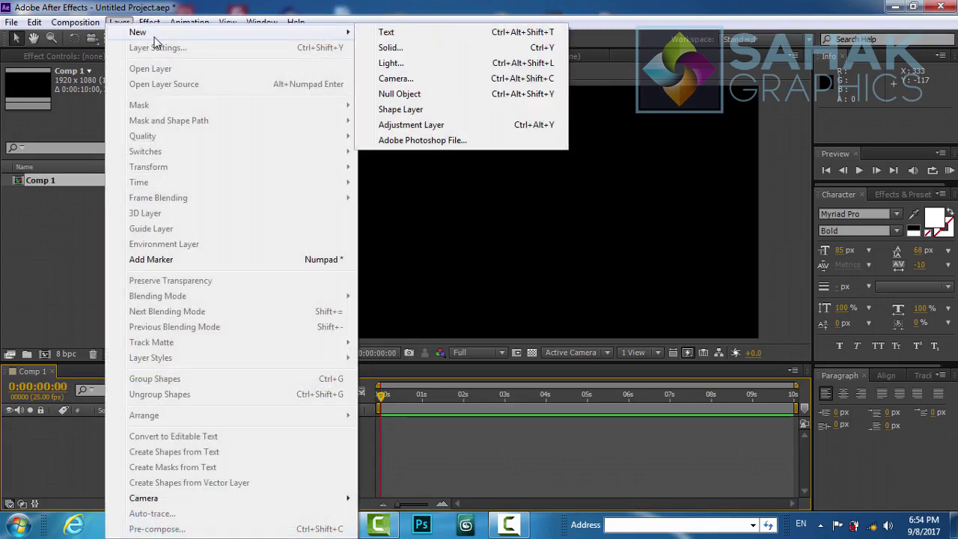
{"action": "left_click", "coordinate": [389, 48]}
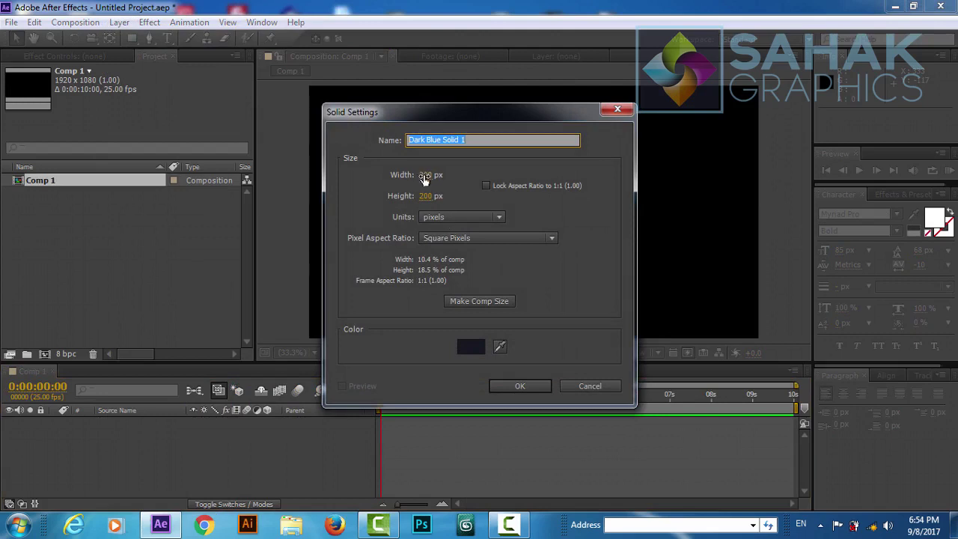
- Pick a medium cyan colour for the solid and create Medium Cyan Solid 1
{"action": "left_click", "coordinate": [477, 346]}
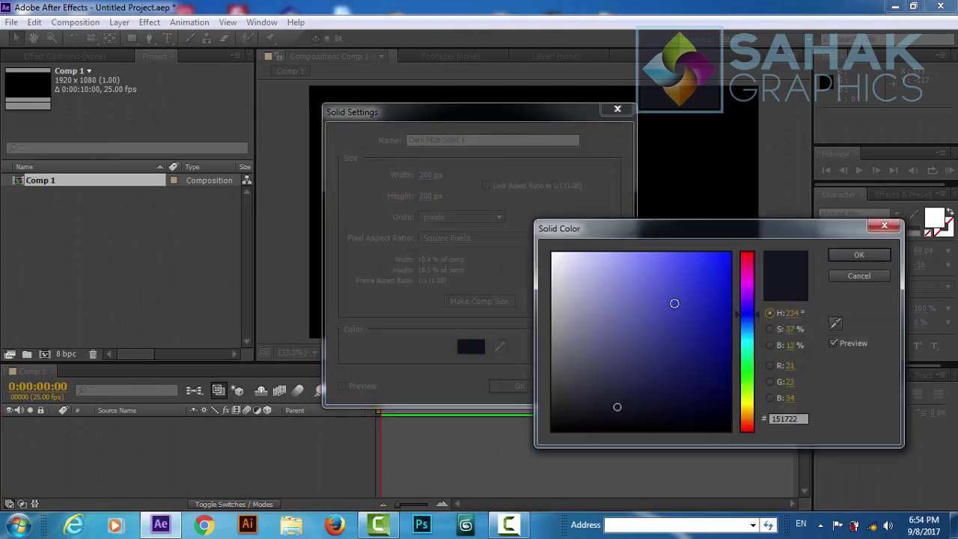
{"action": "left_click", "coordinate": [674, 303]}
{"action": "left_click_drag", "start_coordinate": [757, 319], "coordinate": [758, 330]}
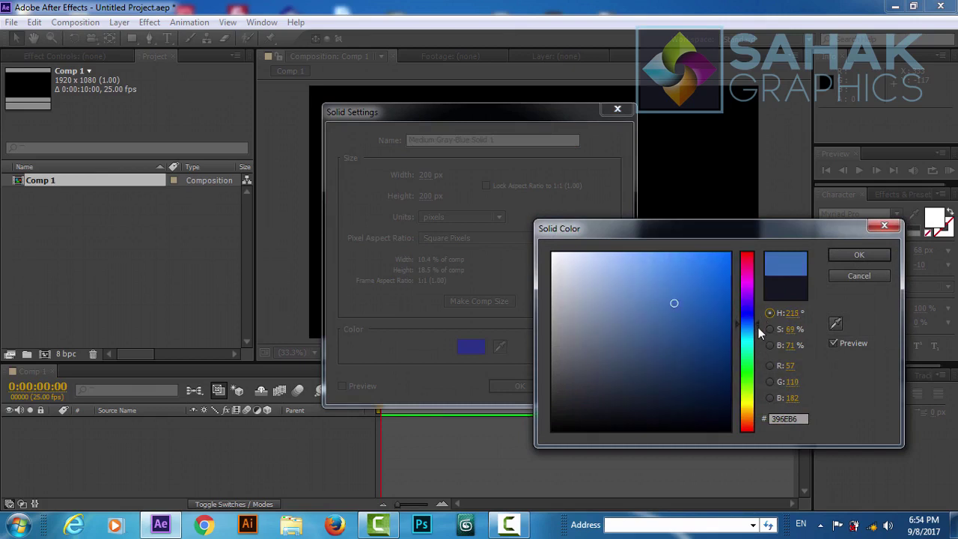
{"action": "left_click", "coordinate": [693, 289]}
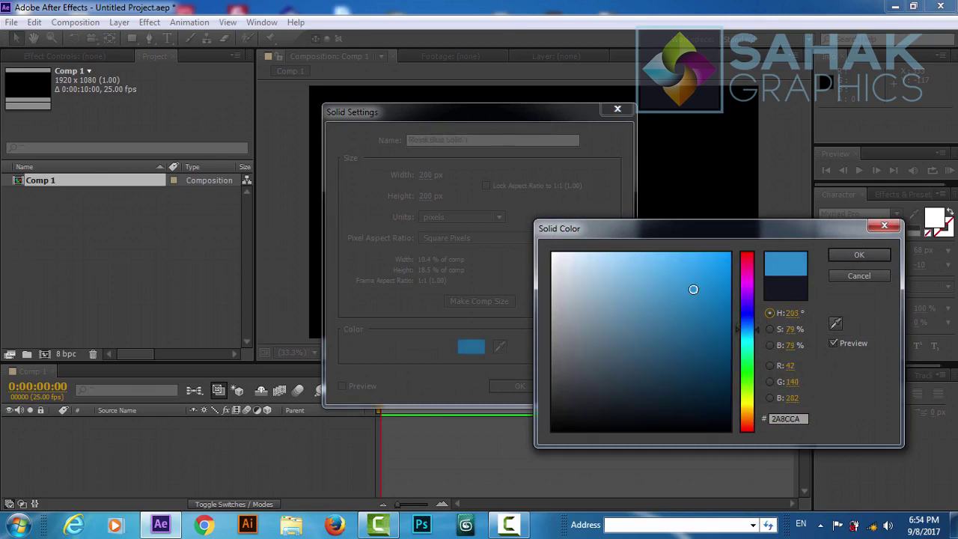
{"action": "left_click", "coordinate": [670, 274]}
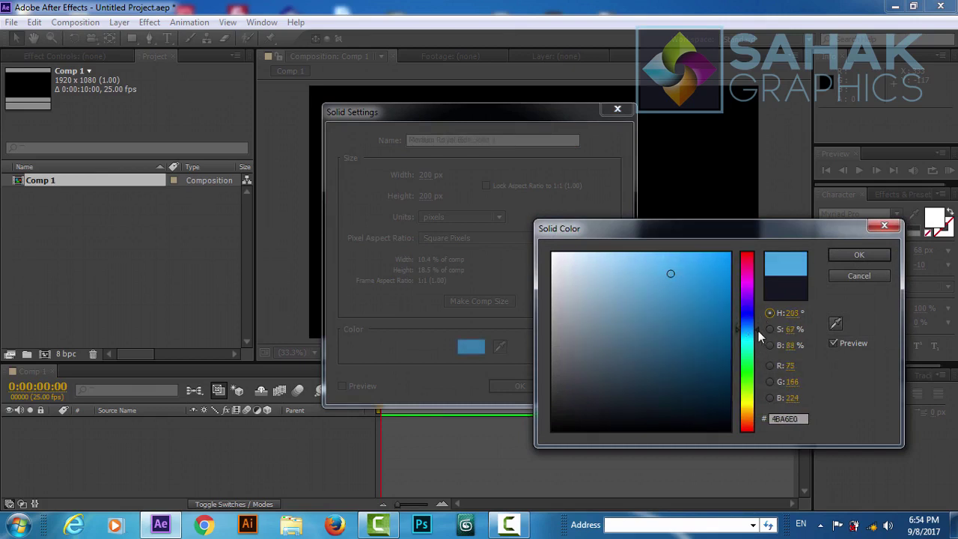
{"action": "left_click_drag", "start_coordinate": [758, 330], "coordinate": [757, 335]}
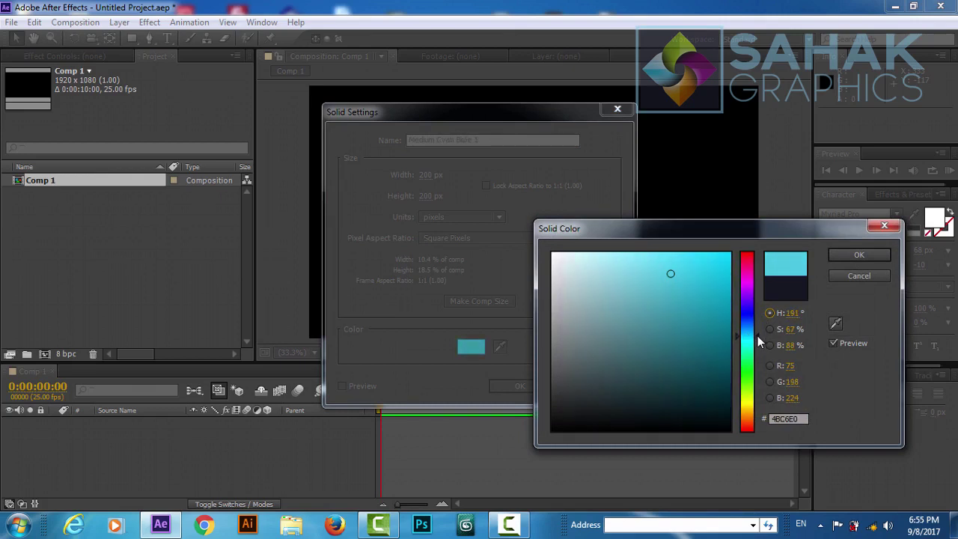
{"action": "left_click", "coordinate": [686, 290]}
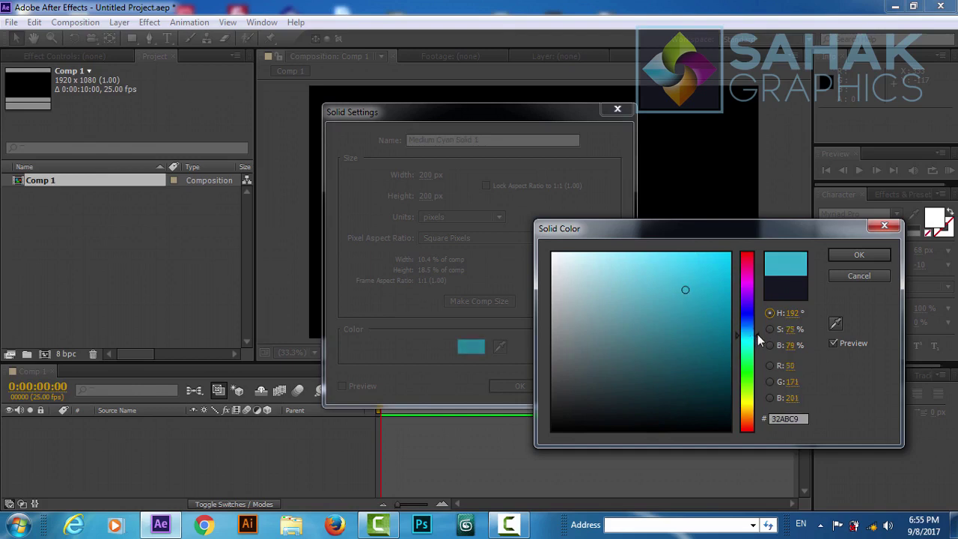
{"action": "left_click_drag", "start_coordinate": [757, 334], "coordinate": [757, 335]}
{"action": "left_click", "coordinate": [850, 254]}
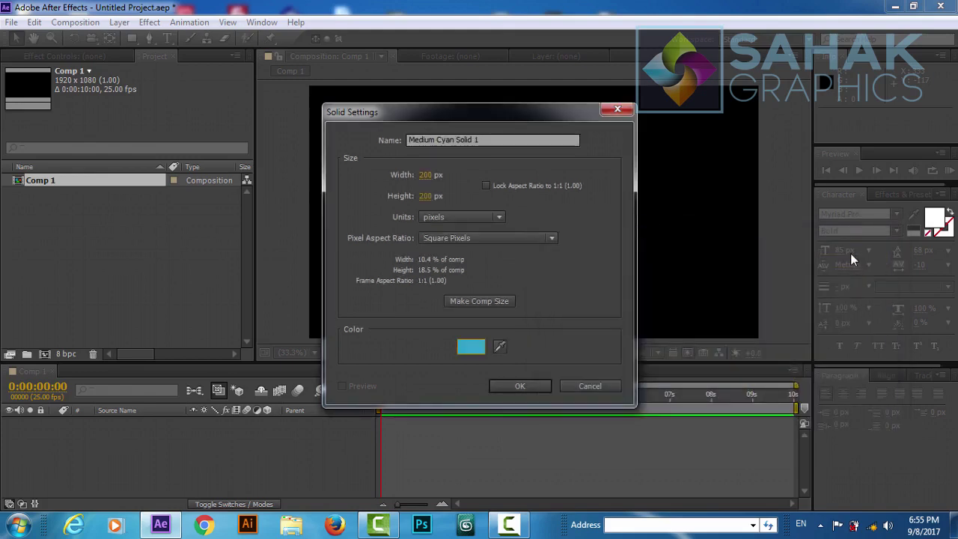
{"action": "left_click", "coordinate": [512, 388]}
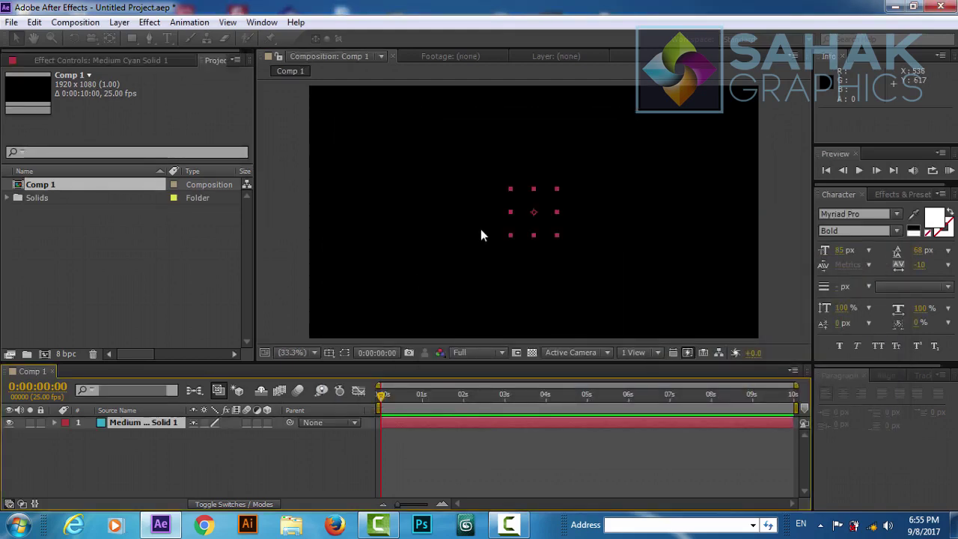
- Move the cyan square to the lower left of the frame and scale it to 80%
{"action": "left_click_drag", "start_coordinate": [522, 230], "coordinate": [362, 311]}
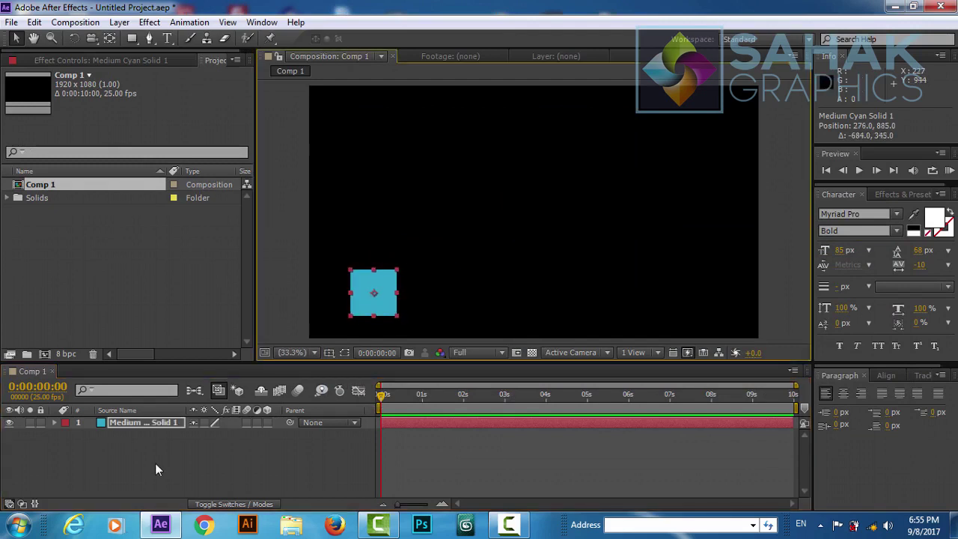
{"action": "key", "text": "s"}
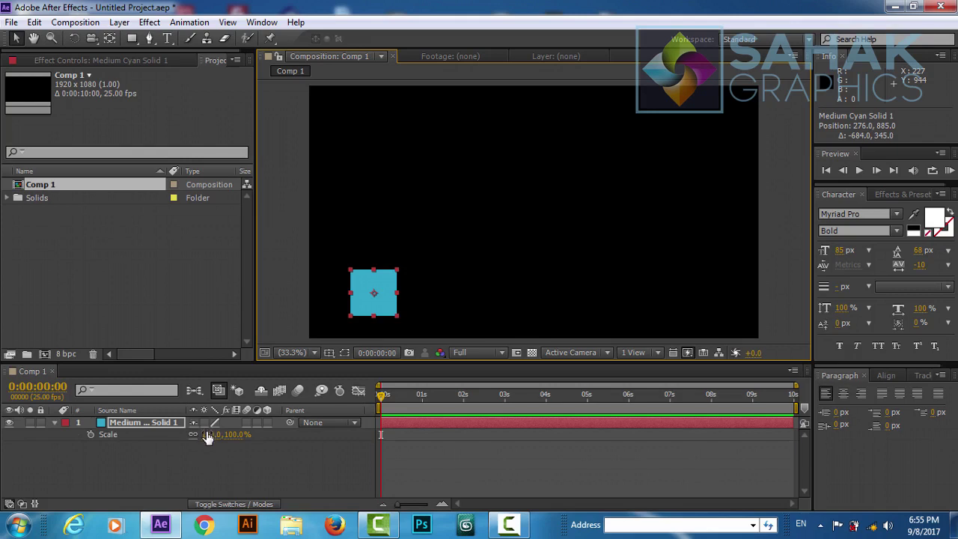
{"action": "left_click_drag", "start_coordinate": [214, 434], "coordinate": [199, 434]}
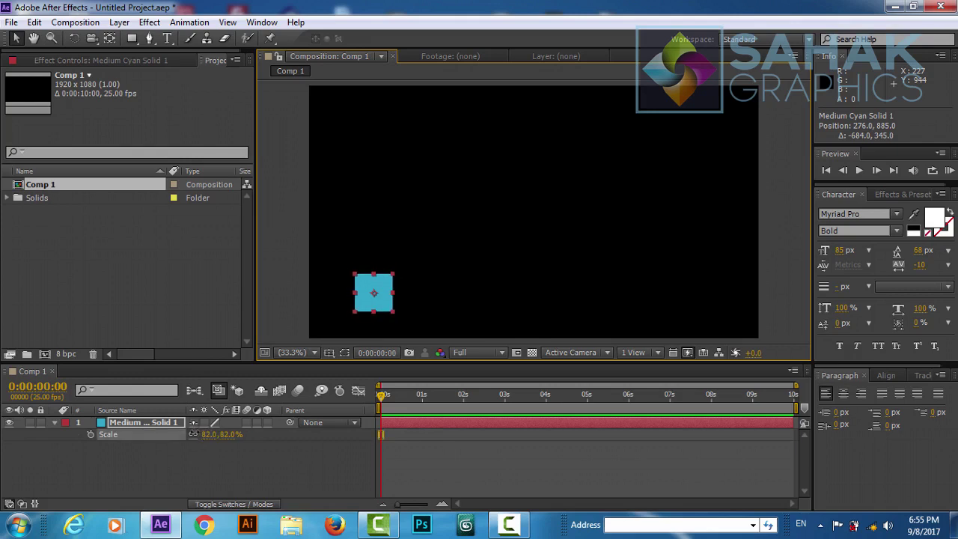
{"action": "left_click", "coordinate": [268, 451]}
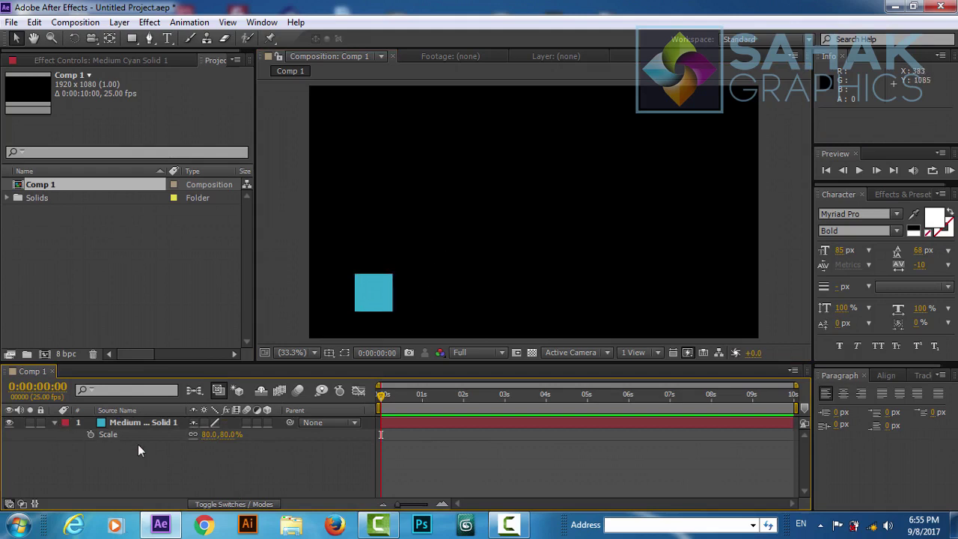
- With the Pan Behind tool, place the square's anchor point on its right edge
{"action": "left_click", "coordinate": [110, 40]}
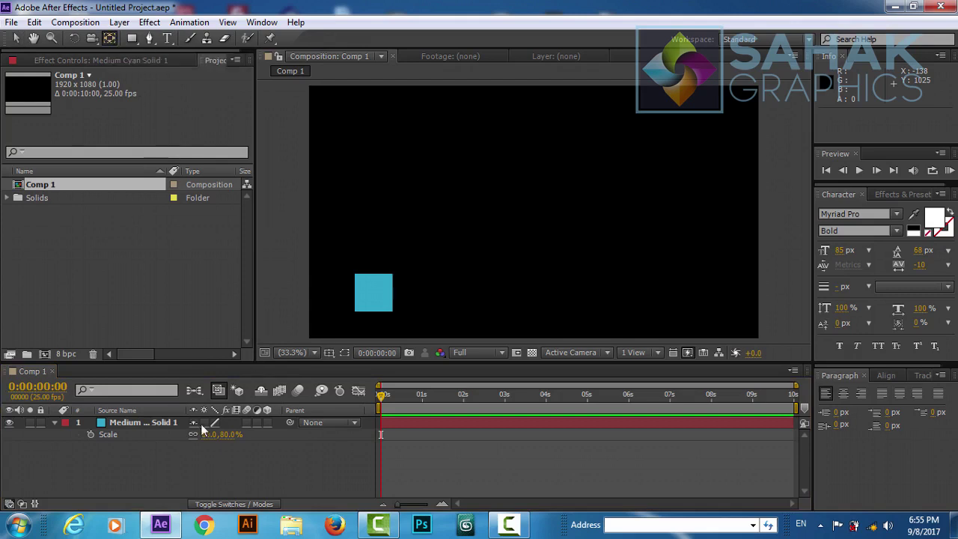
{"action": "left_click", "coordinate": [147, 423]}
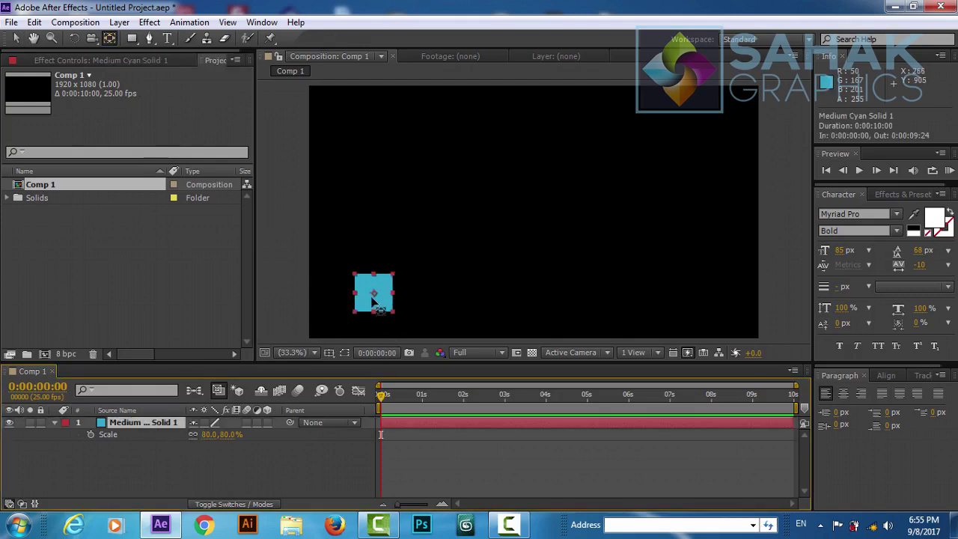
{"action": "left_click_drag", "start_coordinate": [379, 296], "coordinate": [395, 296]}
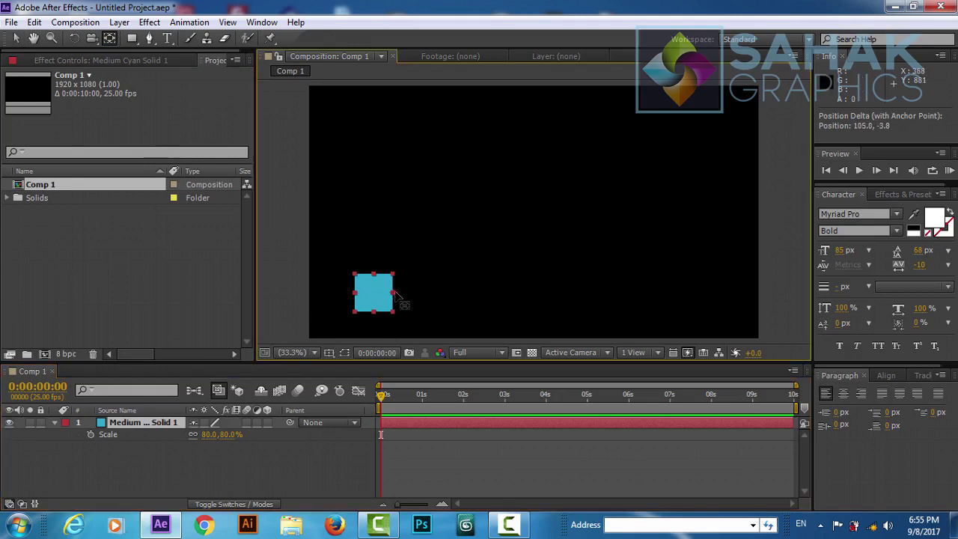
{"action": "key", "text": "slash"}
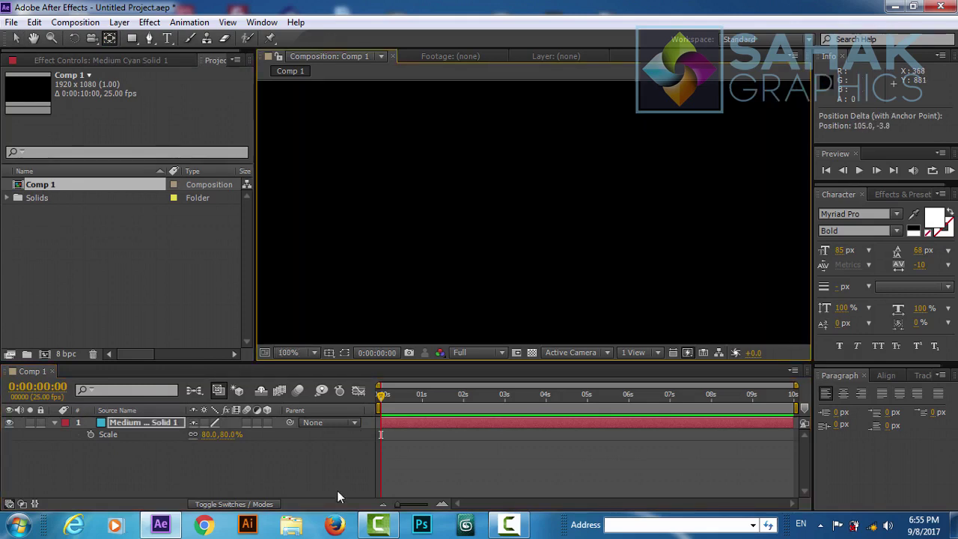
{"action": "key", "text": "h"}
{"action": "mouse_move", "coordinate": [421, 277]}
{"action": "left_mouse_down"}
{"action": "mouse_move", "coordinate": [435, 285]}
{"action": "mouse_move", "coordinate": [615, 260]}
{"action": "left_mouse_up"}
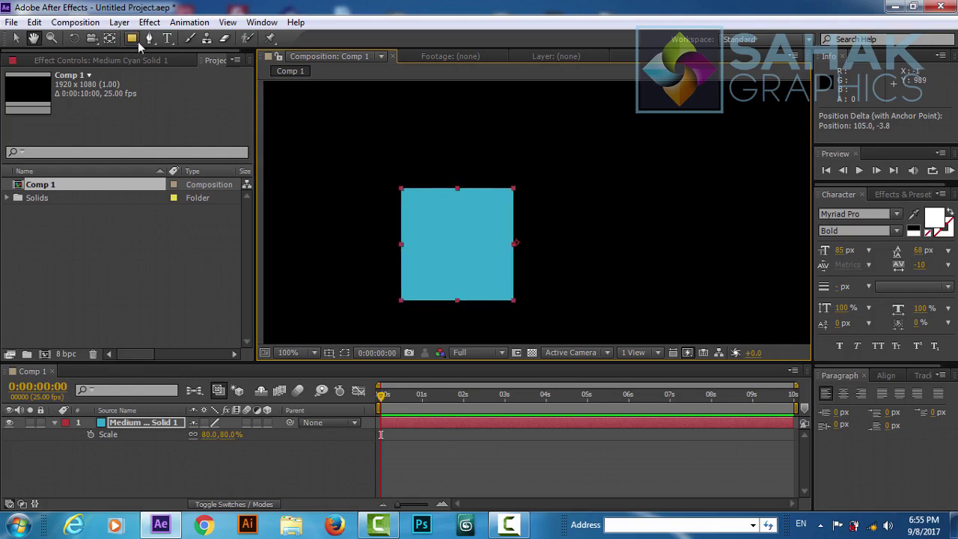
{"action": "left_click", "coordinate": [114, 39]}
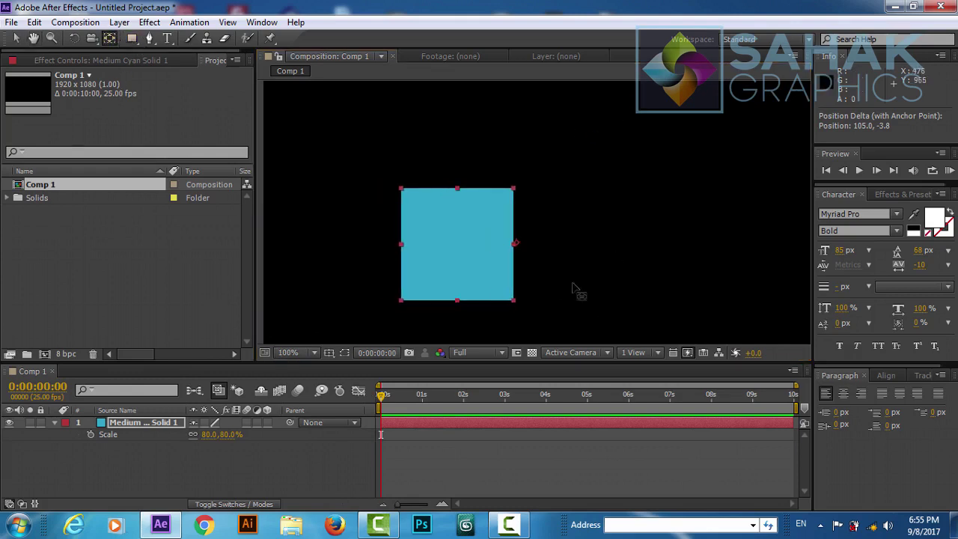
{"action": "left_click", "coordinate": [520, 248]}
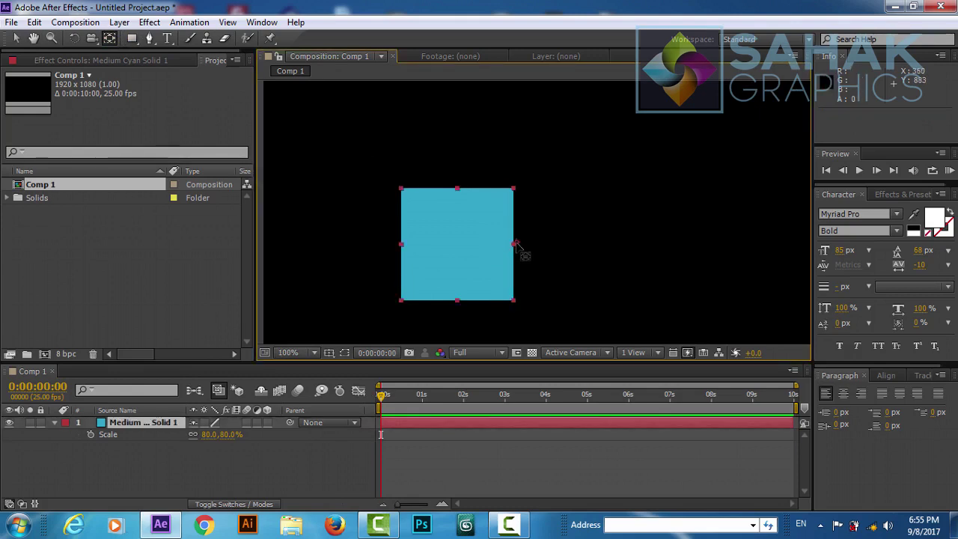
{"action": "left_click_drag", "start_coordinate": [516, 244], "coordinate": [514, 245]}
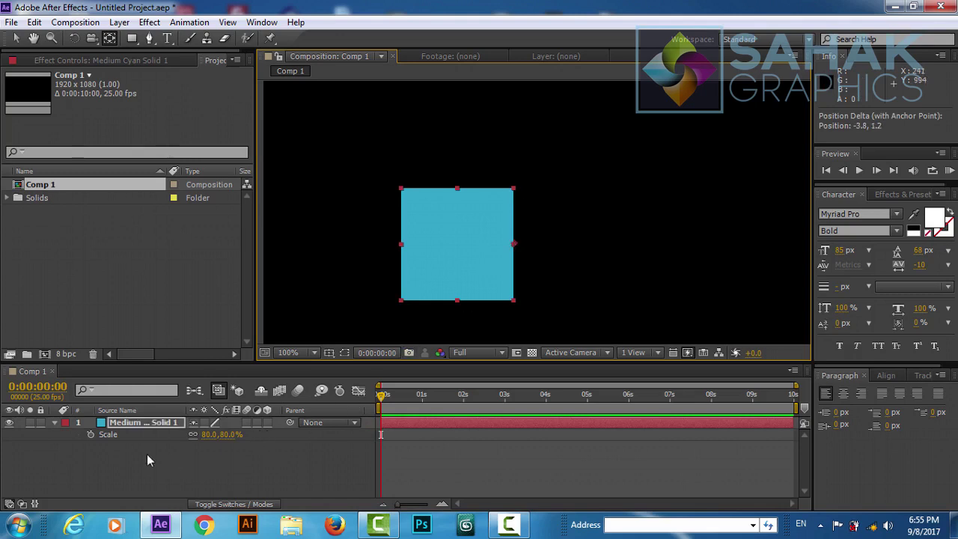
- Keyframe Scale from 0, 80% at 0 s to 80% at 1 s and preview the stretch
{"action": "left_click", "coordinate": [92, 434]}
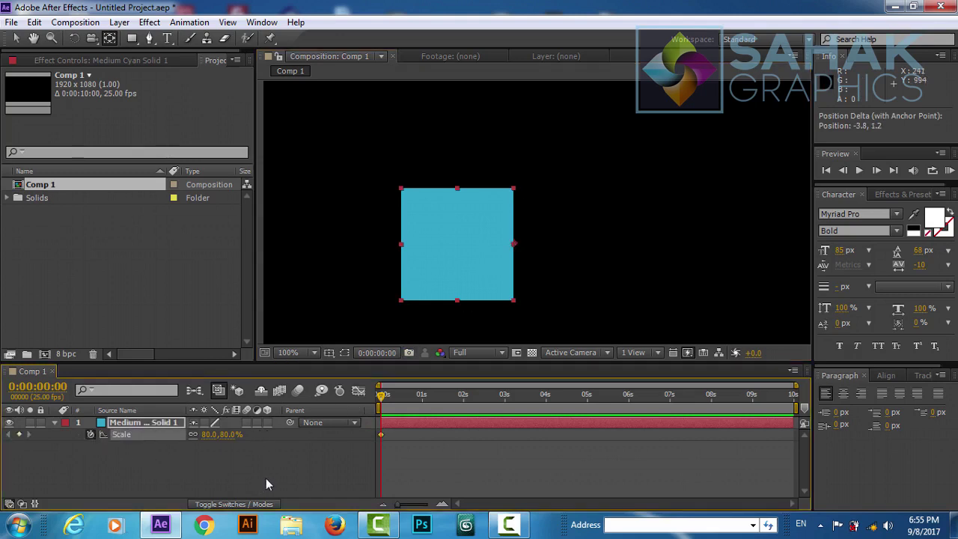
{"action": "left_click_drag", "start_coordinate": [380, 395], "coordinate": [422, 406]}
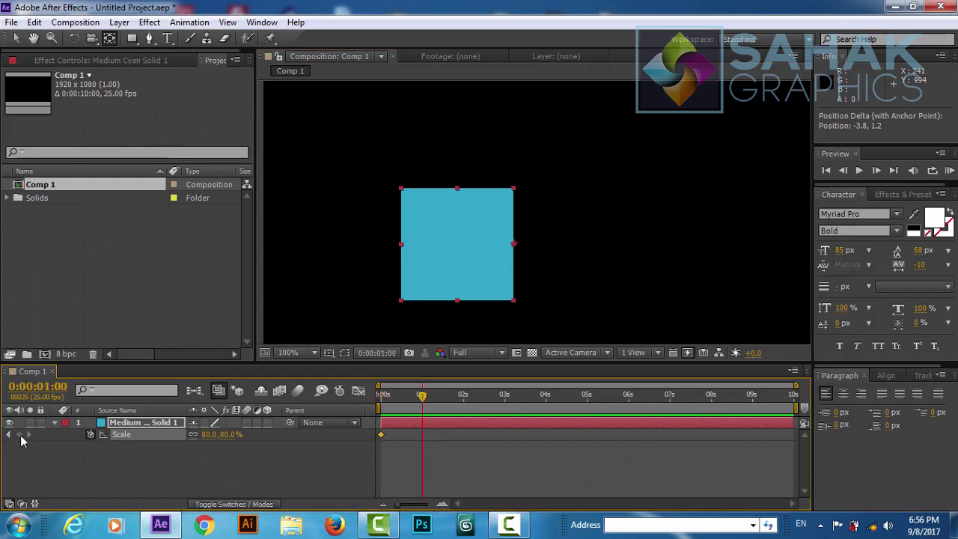
{"action": "left_click", "coordinate": [7, 434]}
{"action": "left_click", "coordinate": [208, 434]}
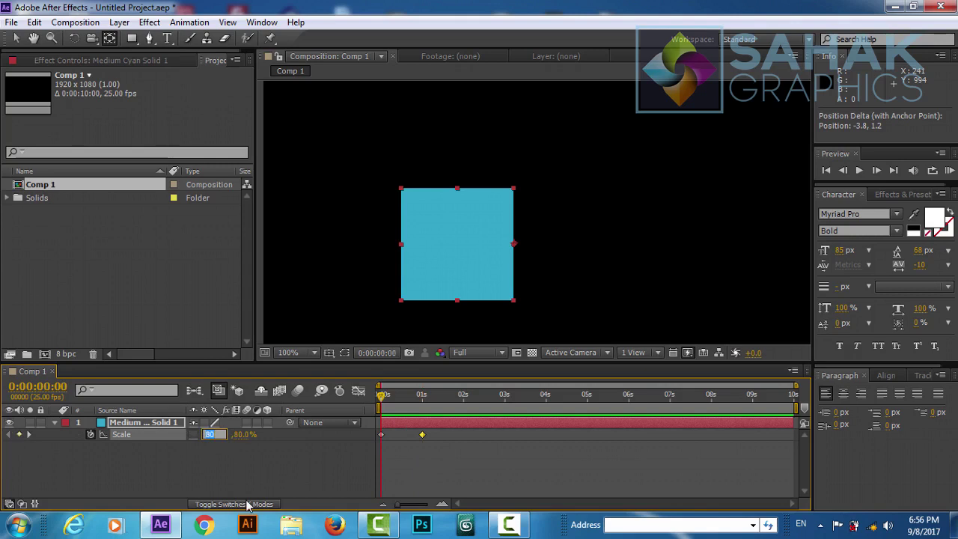
{"action": "type", "text": "0"}
{"action": "left_click", "coordinate": [245, 446]}
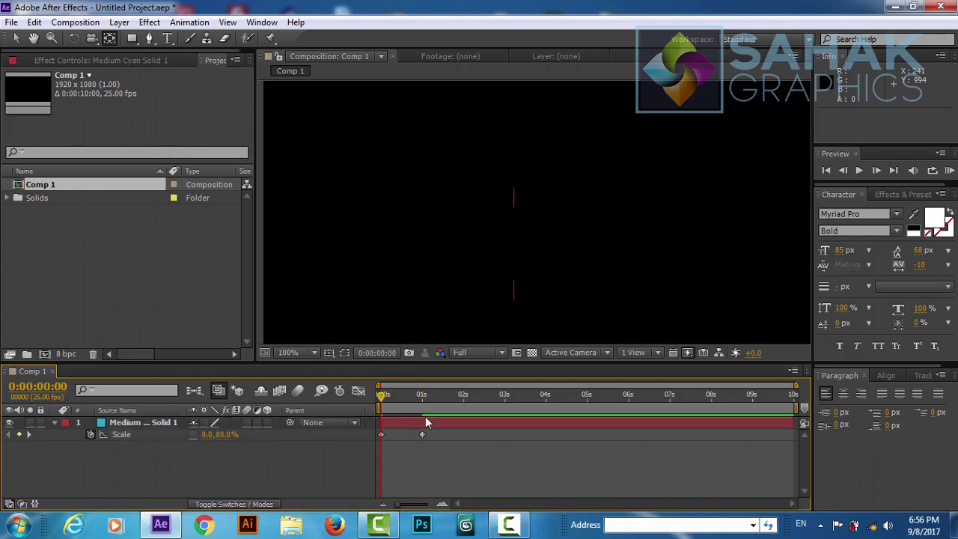
{"action": "mouse_move", "coordinate": [385, 402]}
{"action": "left_mouse_down"}
{"action": "mouse_move", "coordinate": [413, 396]}
{"action": "mouse_move", "coordinate": [413, 409]}
{"action": "mouse_move", "coordinate": [374, 438]}
{"action": "left_mouse_up"}
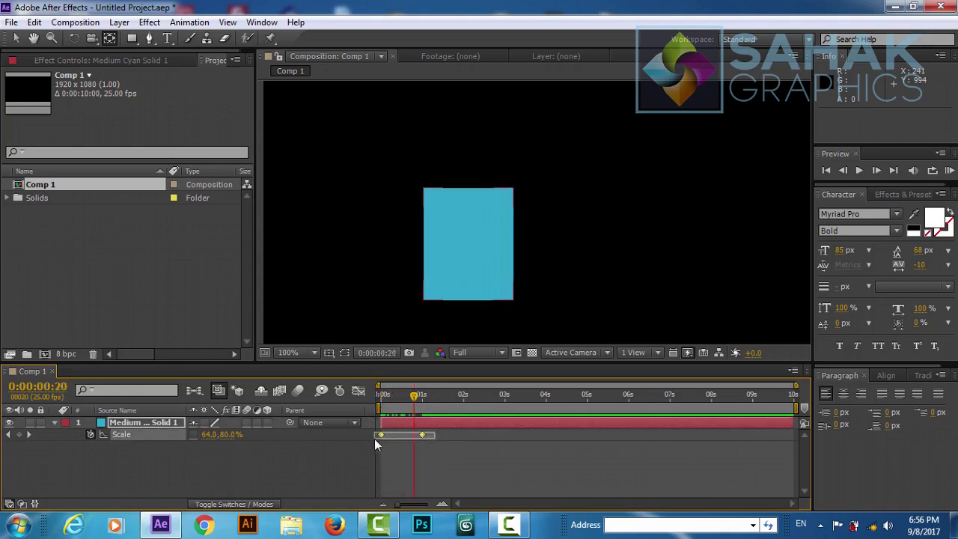
- Apply Keyframe Assistant > Easy Ease to both Scale keyframes
{"action": "right_click", "coordinate": [421, 438]}
{"action": "mouse_move", "coordinate": [490, 425]}
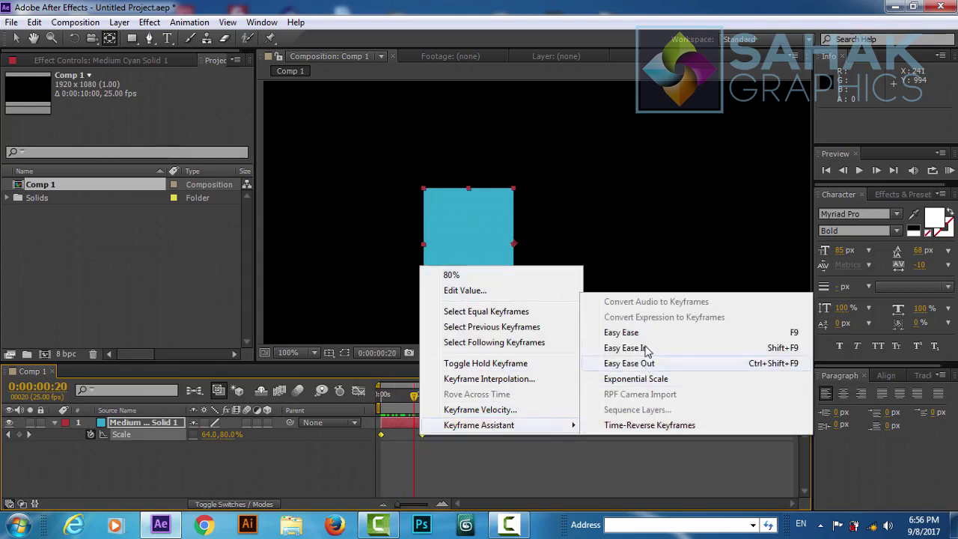
{"action": "left_click", "coordinate": [625, 333]}
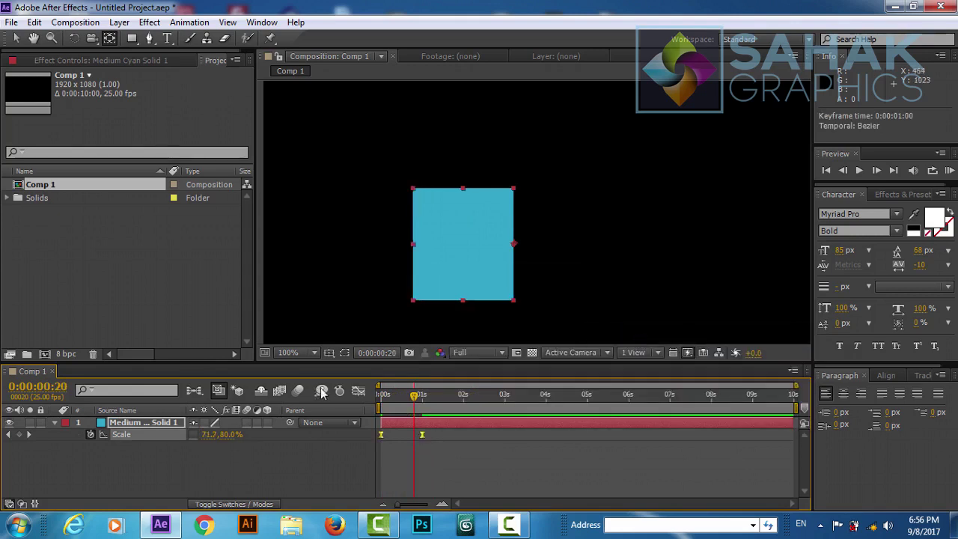
- In the Graph Editor, lengthen the ease influence so the speed peaks early and tails off
{"action": "left_click", "coordinate": [359, 391]}
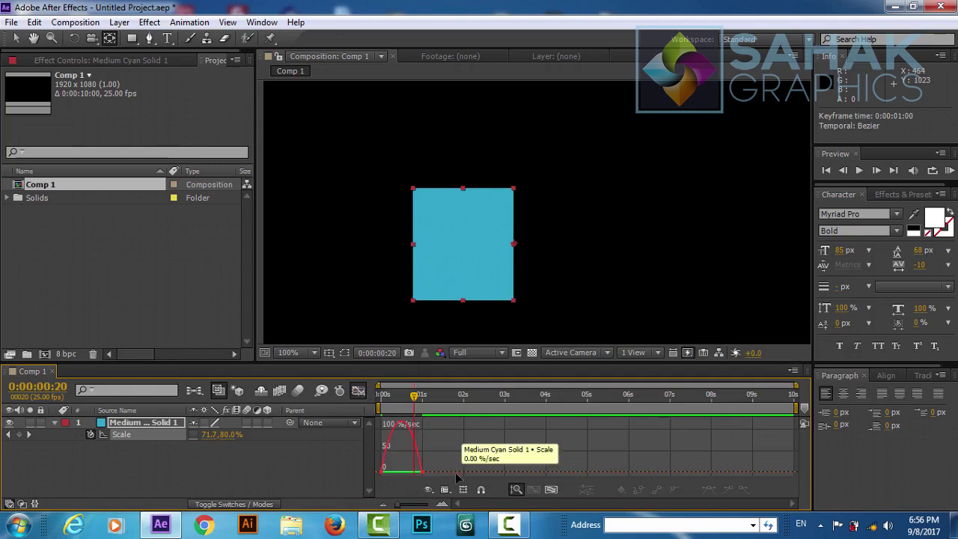
{"action": "left_click", "coordinate": [445, 490]}
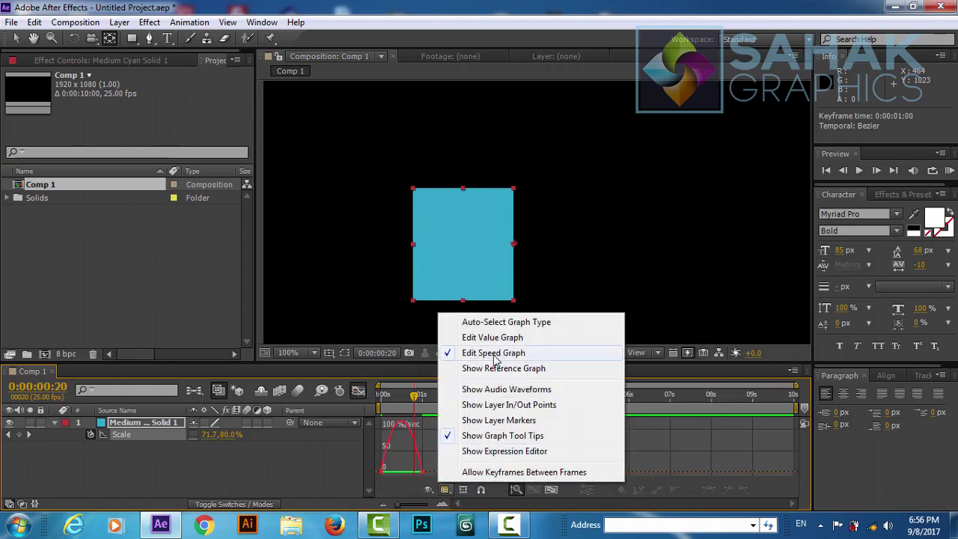
{"action": "left_click", "coordinate": [640, 441]}
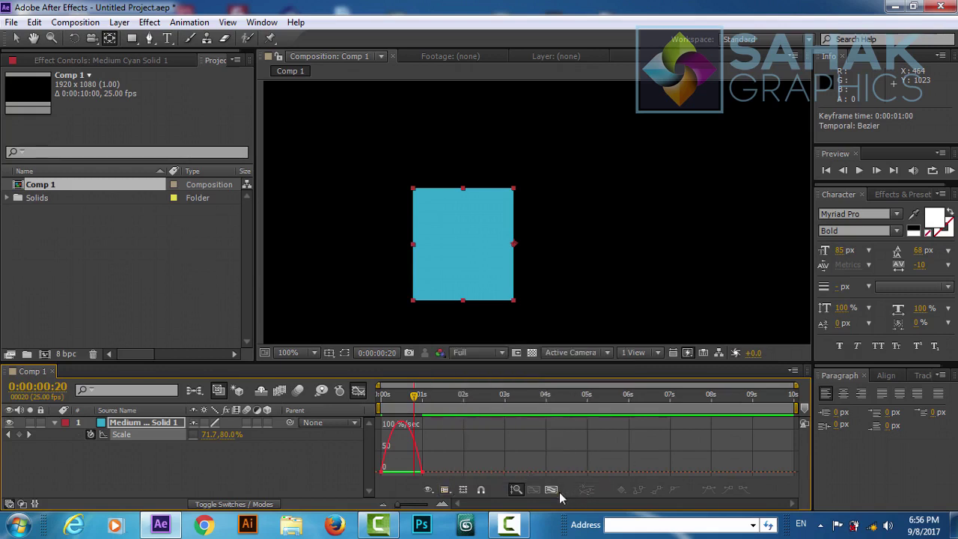
{"action": "left_click", "coordinate": [552, 489]}
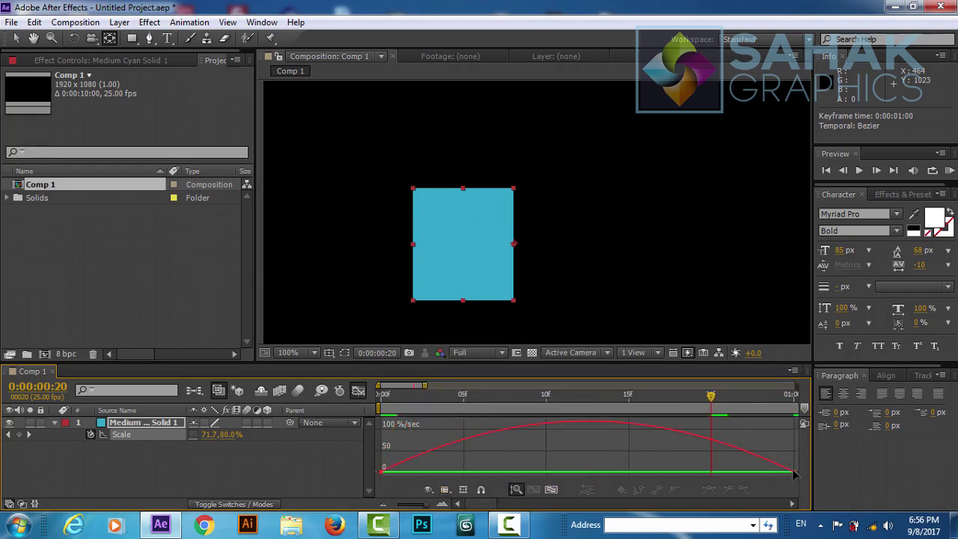
{"action": "left_click", "coordinate": [730, 472]}
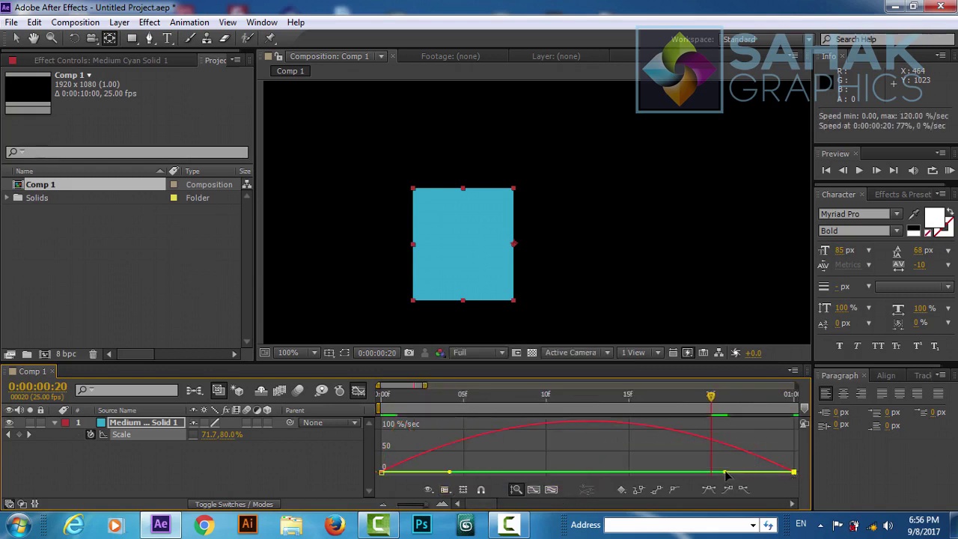
{"action": "mouse_move", "coordinate": [725, 472]}
{"action": "left_mouse_down"}
{"action": "mouse_move", "coordinate": [600, 469]}
{"action": "mouse_move", "coordinate": [575, 479]}
{"action": "left_mouse_up"}
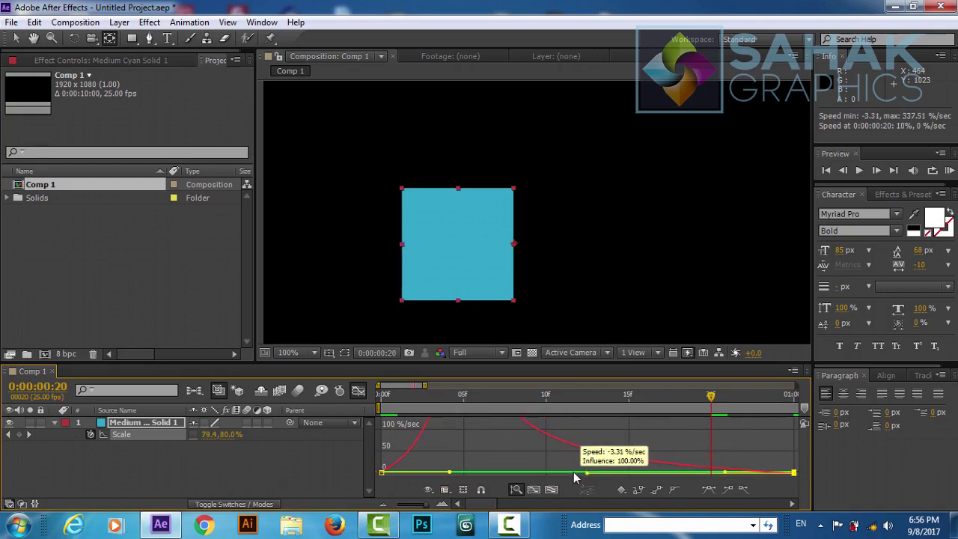
{"action": "left_click_drag", "start_coordinate": [574, 479], "coordinate": [575, 479]}
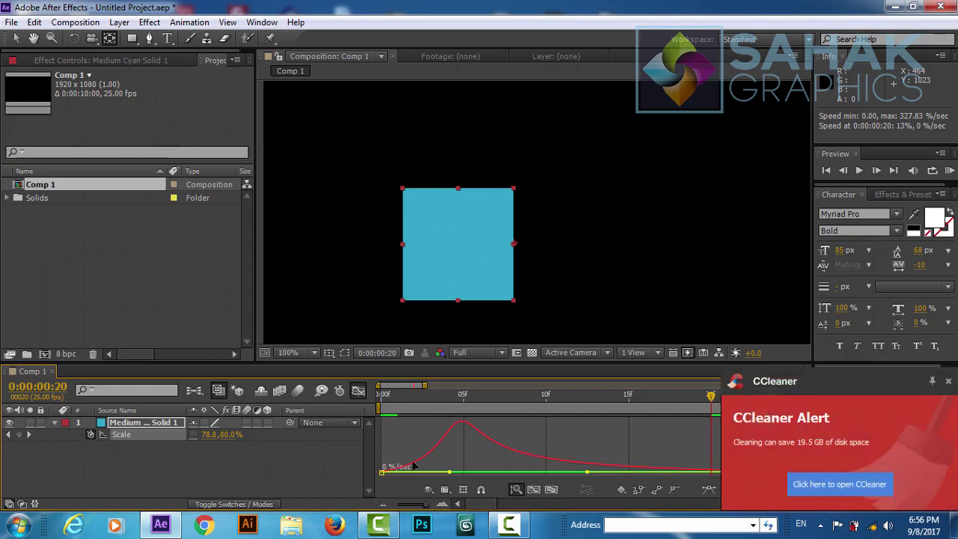
{"action": "left_click", "coordinate": [257, 473]}
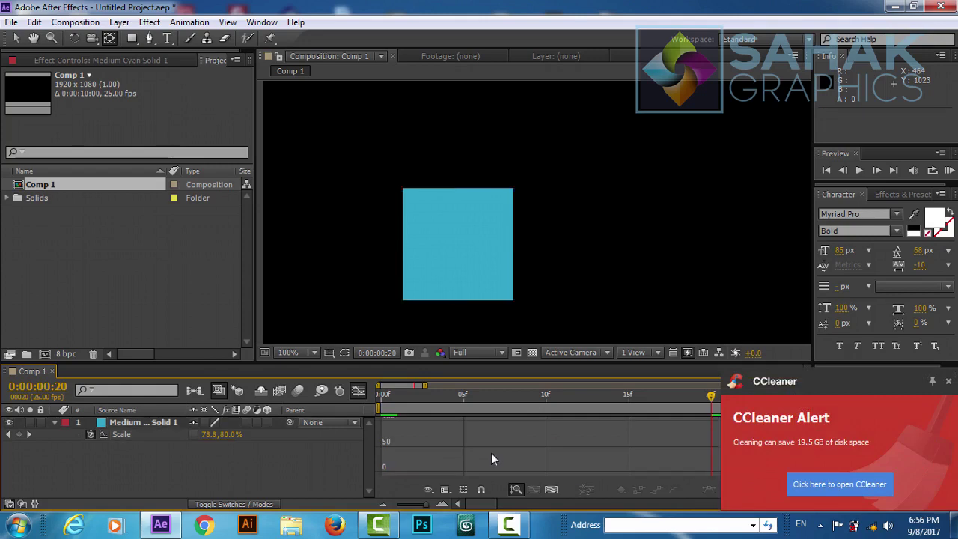
- Dismiss the disk cleaner window that popped up
{"action": "left_click", "coordinate": [824, 482]}
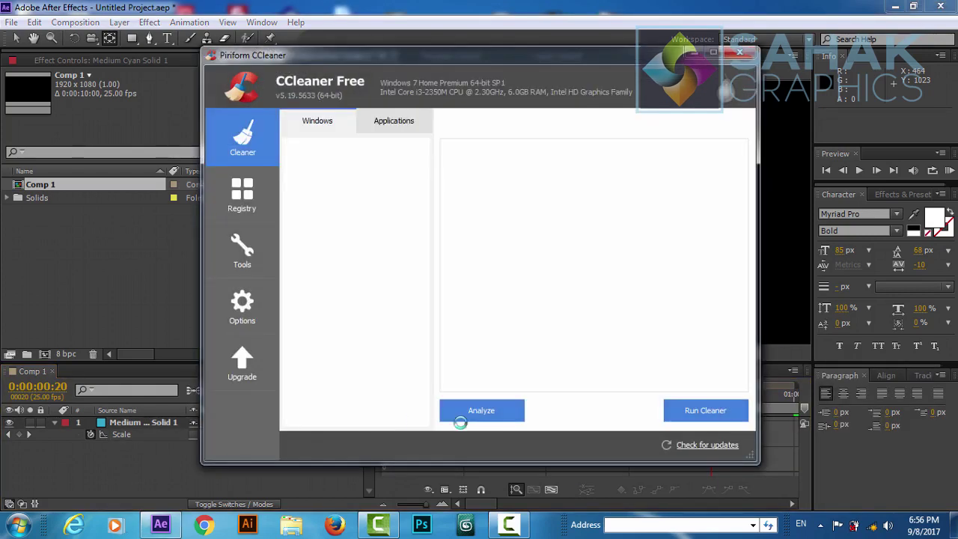
{"action": "left_click", "coordinate": [460, 416]}
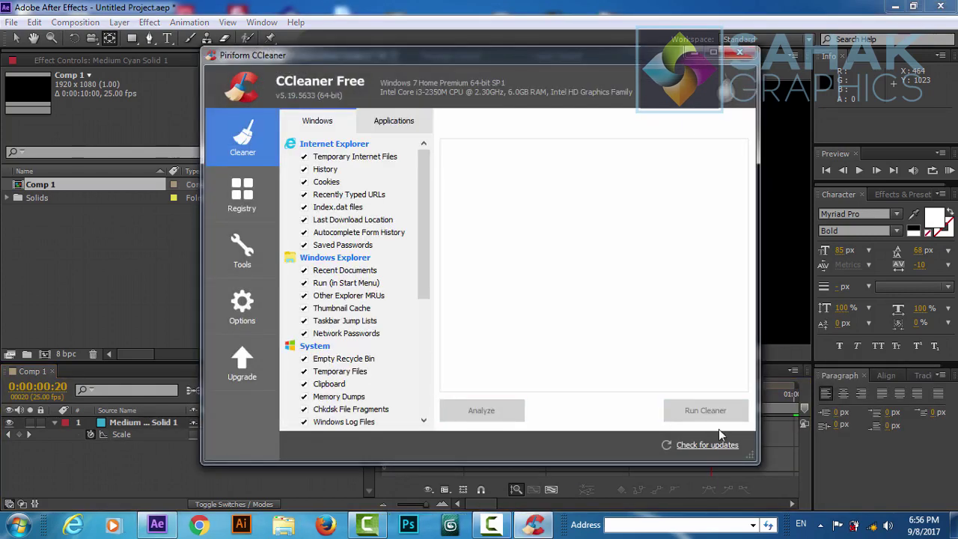
{"action": "left_click", "coordinate": [740, 57]}
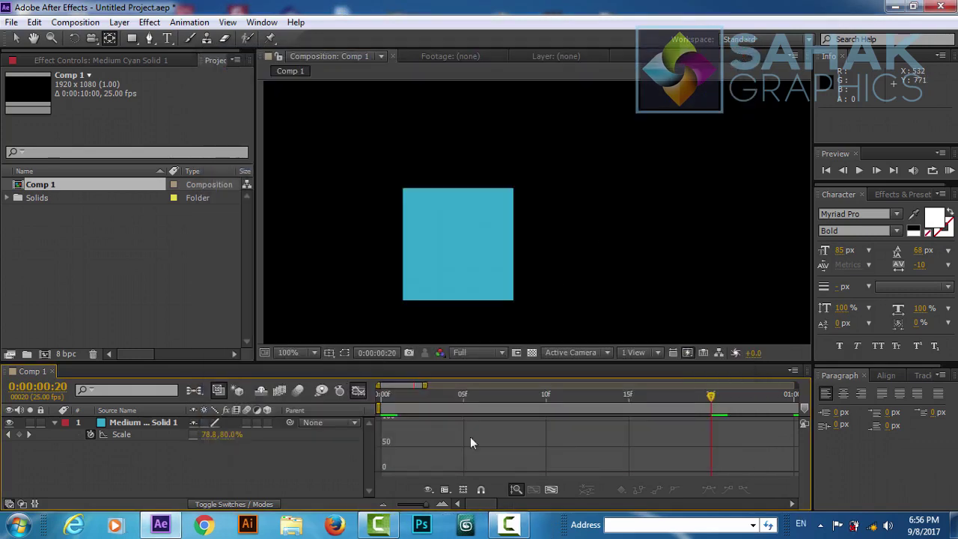
- Return to the layer bars, show the full ten-second timeline and collapse the square's layer
{"action": "left_click", "coordinate": [356, 390]}
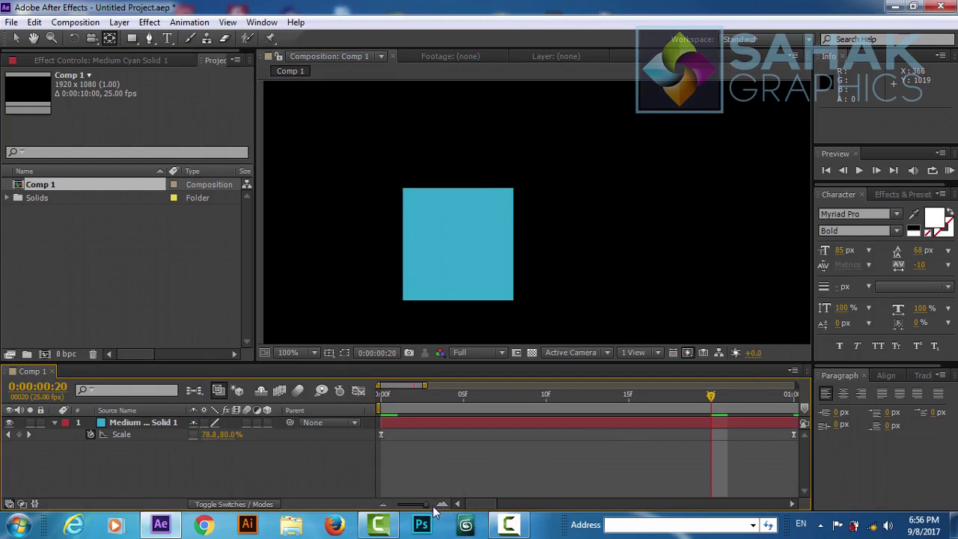
{"action": "left_click_drag", "start_coordinate": [424, 504], "coordinate": [398, 504]}
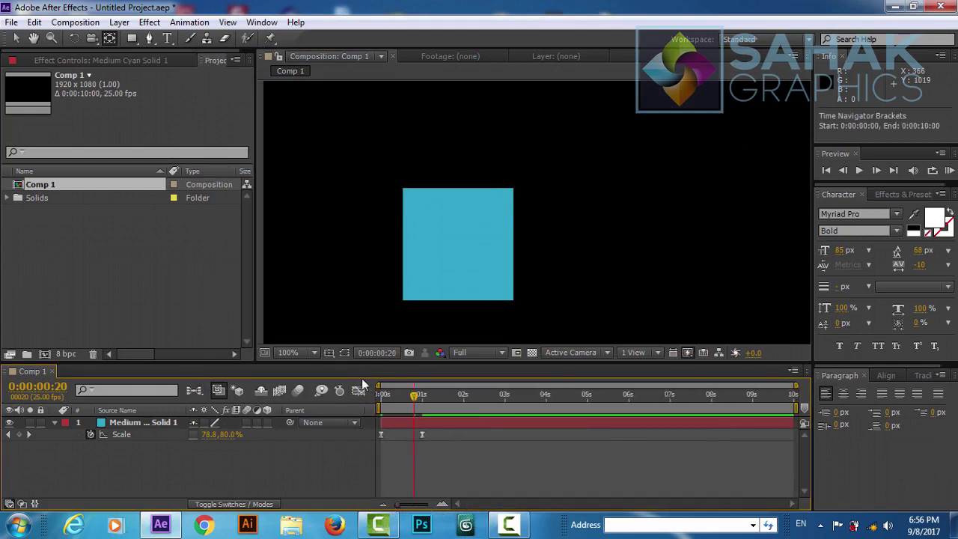
{"action": "key", "text": "Home"}
{"action": "key", "text": "space"}
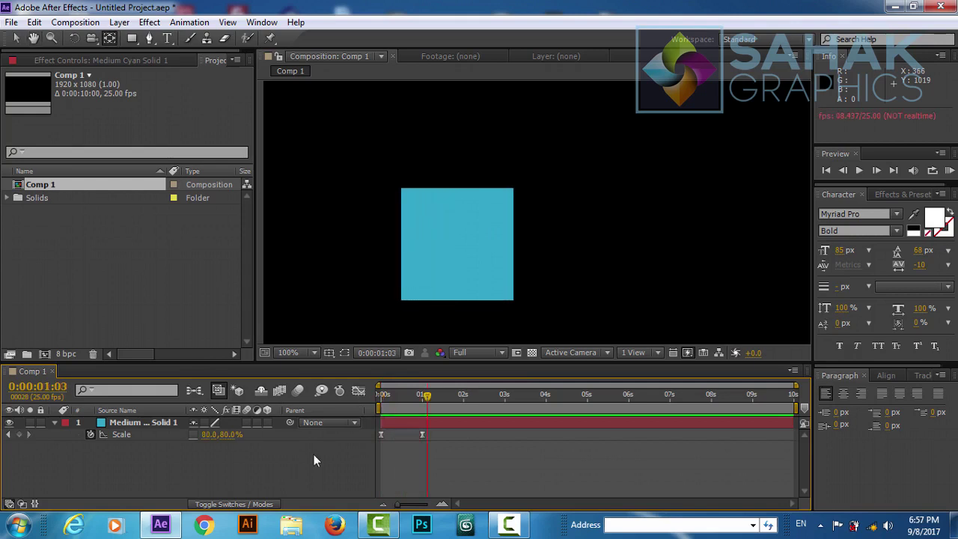
{"action": "left_click", "coordinate": [51, 423]}
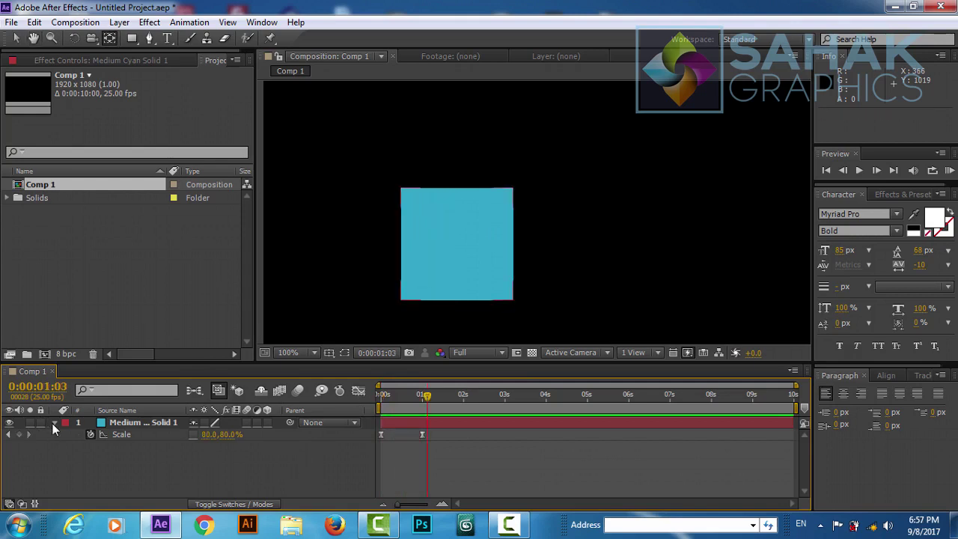
{"action": "left_click", "coordinate": [53, 422]}
{"action": "left_click", "coordinate": [226, 452]}
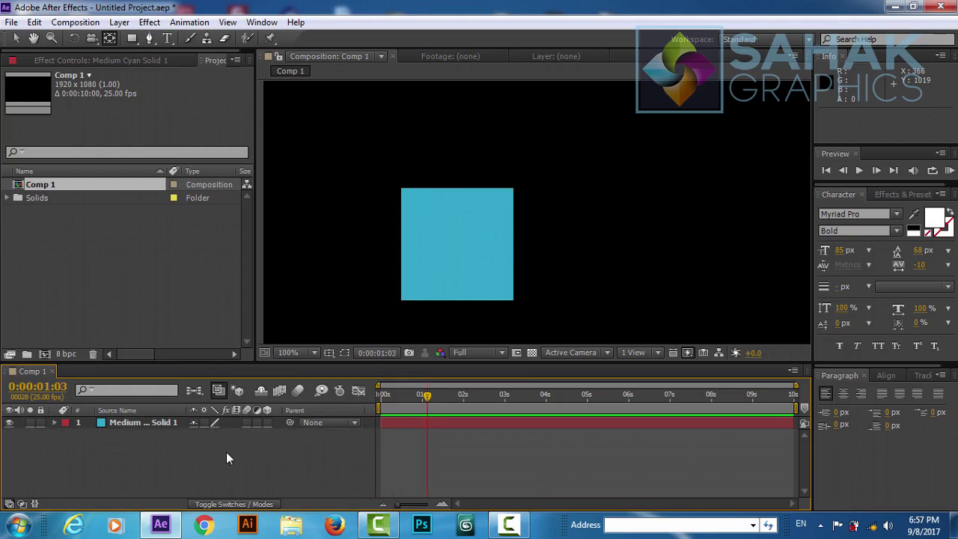
{"action": "left_click", "coordinate": [151, 421]}
- Duplicate the square three times, delaying each copy a few frames, then select the bottom layer
{"action": "key", "text": "ctrl+d"}
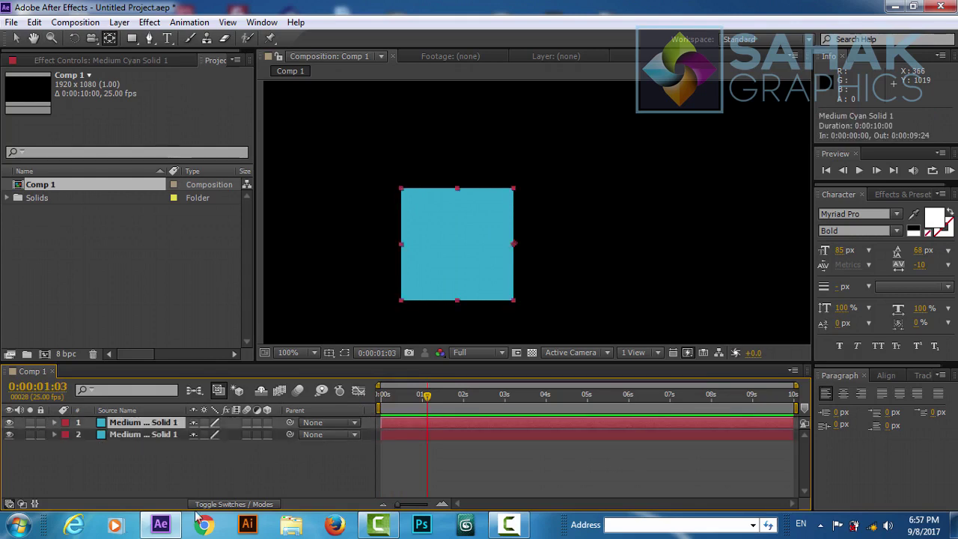
{"action": "left_click_drag", "start_coordinate": [427, 397], "coordinate": [386, 396]}
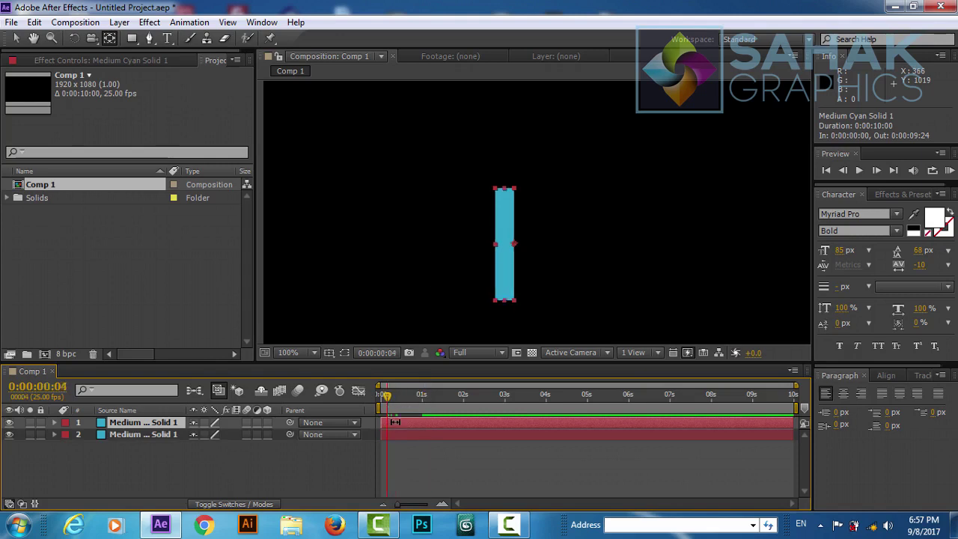
{"action": "key", "text": "v"}
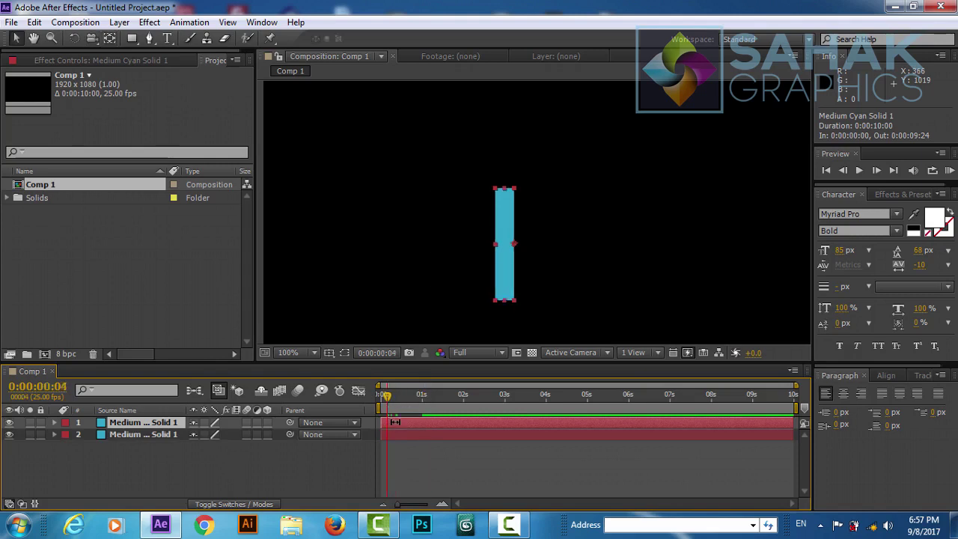
{"action": "left_click_drag", "start_coordinate": [399, 422], "coordinate": [407, 422]}
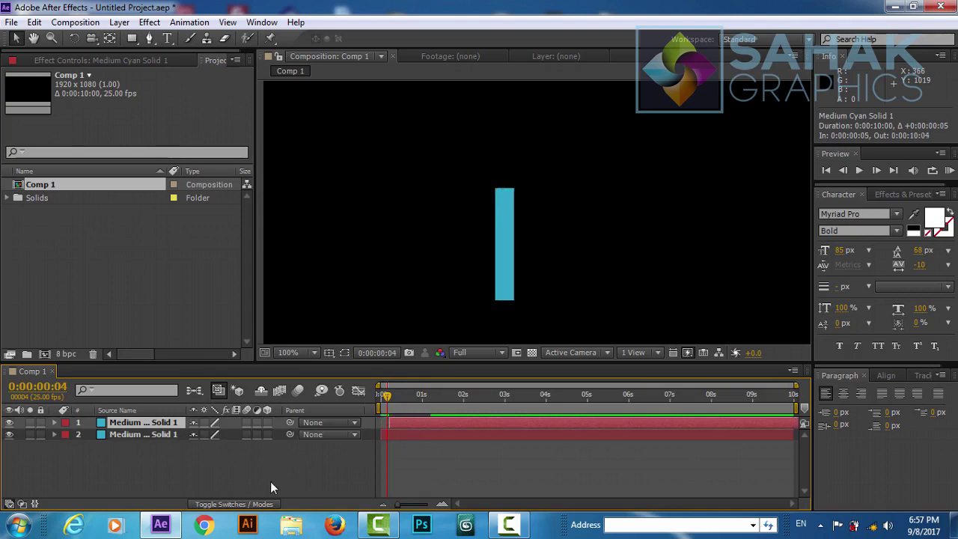
{"action": "key", "text": "ctrl+d"}
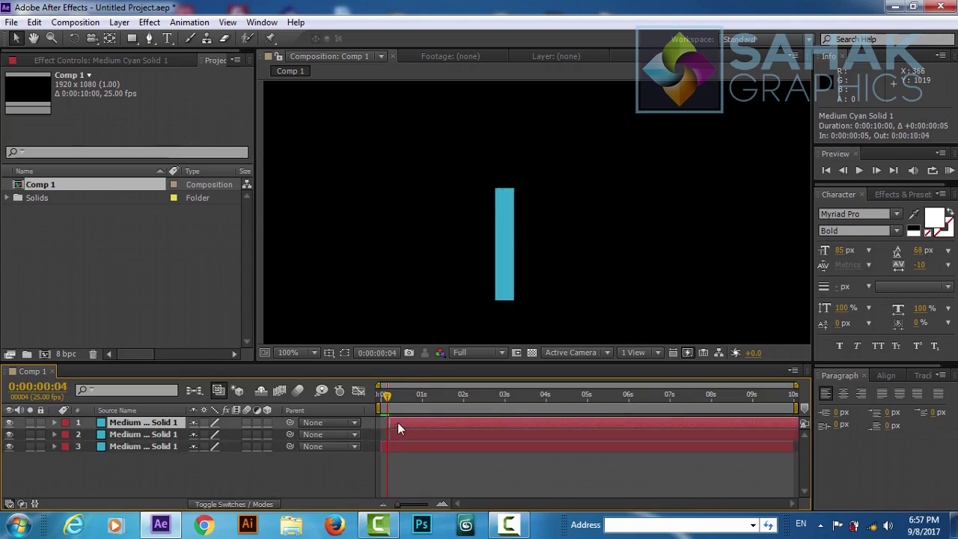
{"action": "left_click_drag", "start_coordinate": [397, 422], "coordinate": [415, 423]}
{"action": "key", "text": "ctrl+d"}
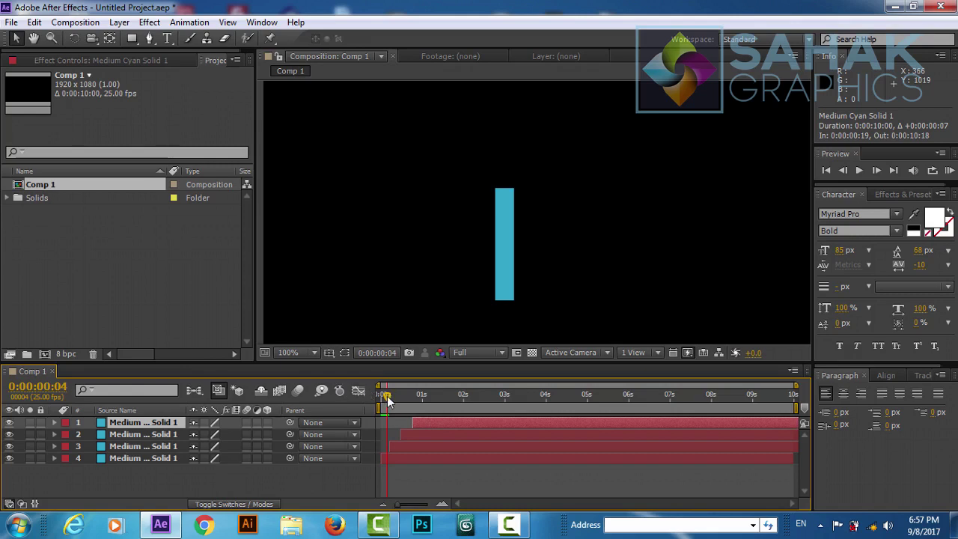
{"action": "left_click_drag", "start_coordinate": [395, 401], "coordinate": [416, 403]}
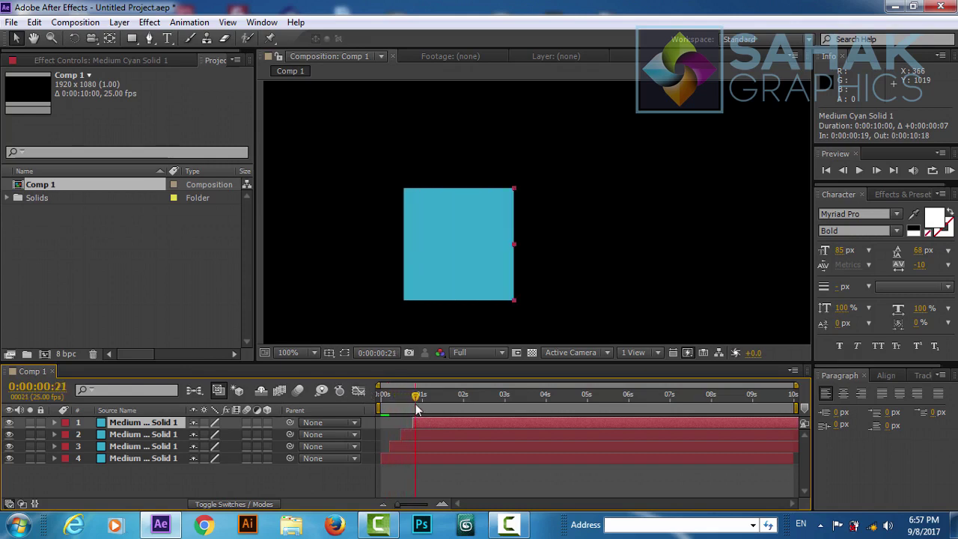
{"action": "left_click", "coordinate": [386, 463]}
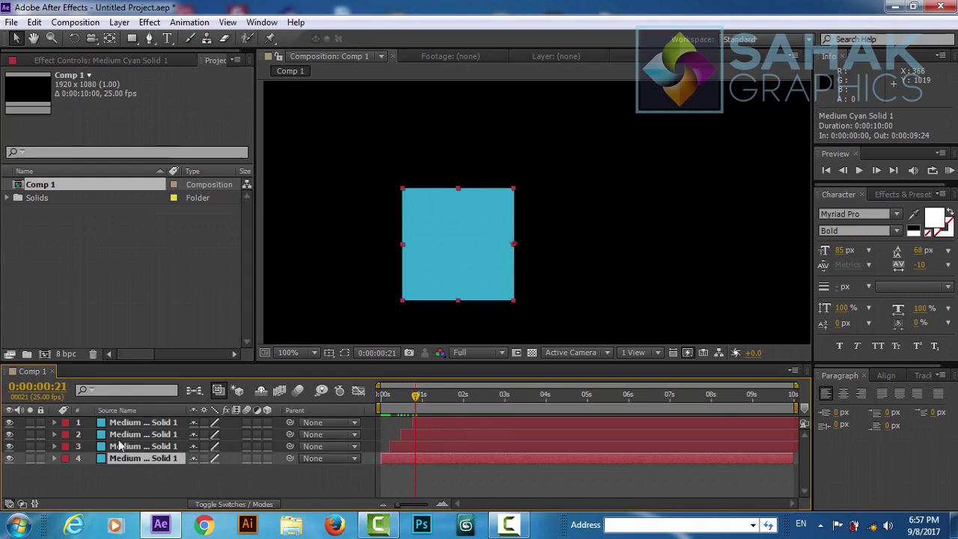
- Apply a white (FFFFFF) Fill effect to layer 4 and paste it onto layer 2
{"action": "left_click", "coordinate": [149, 22]}
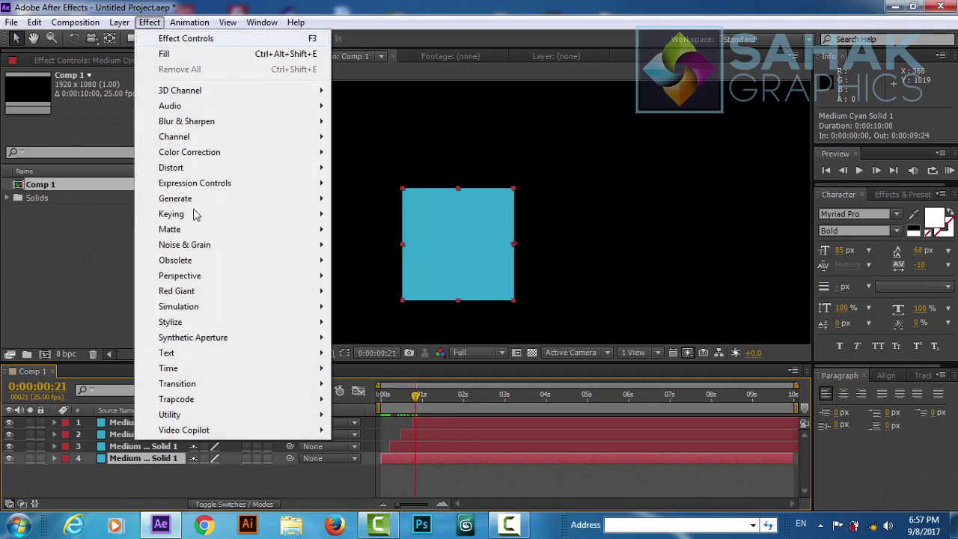
{"action": "mouse_move", "coordinate": [187, 199]}
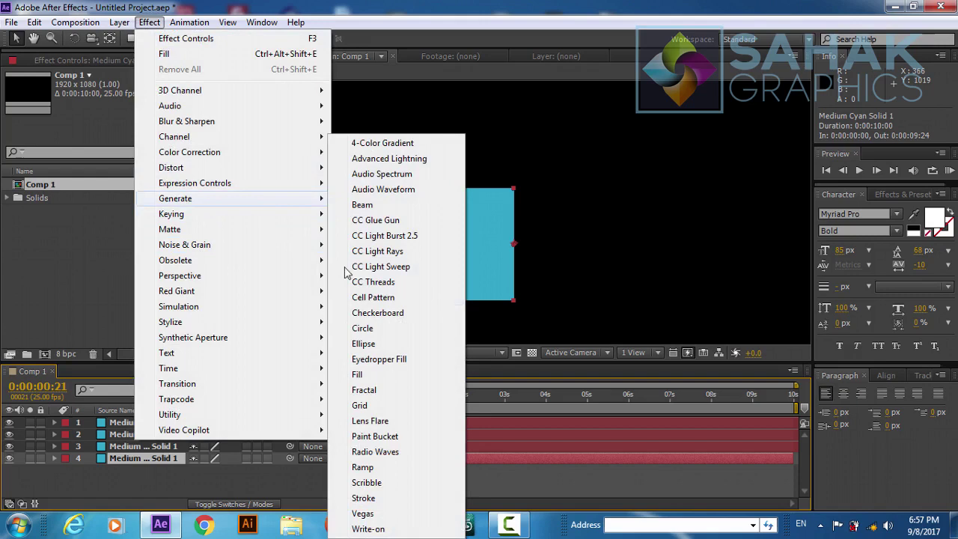
{"action": "left_click", "coordinate": [367, 375]}
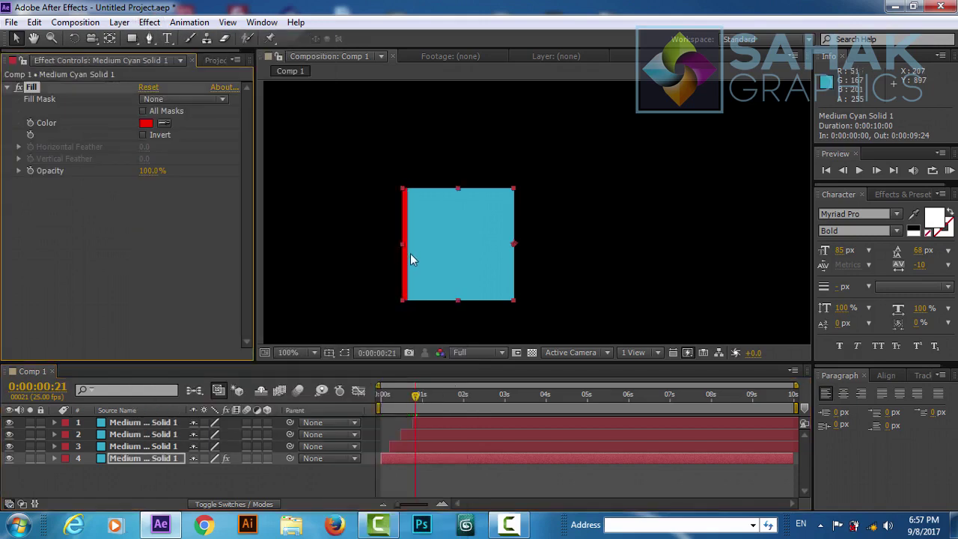
{"action": "left_click", "coordinate": [145, 123]}
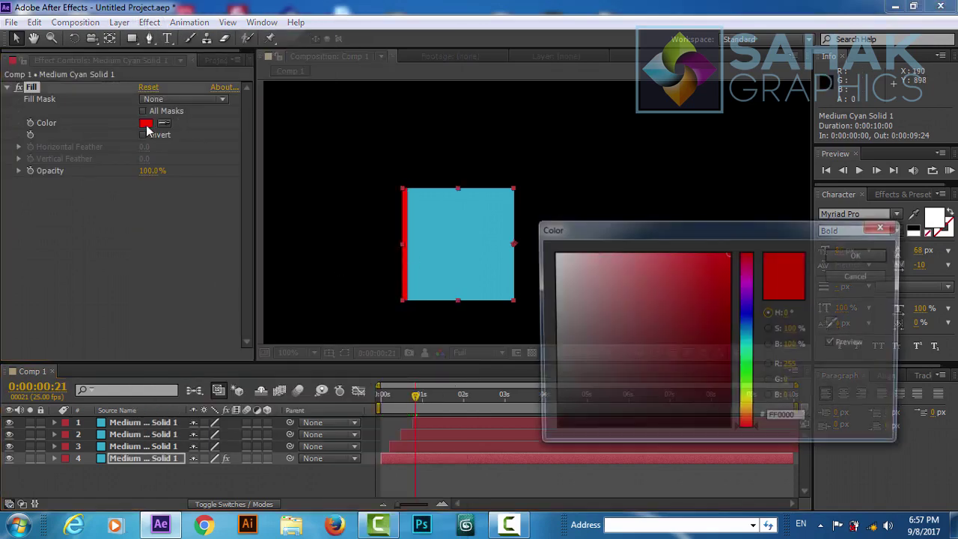
{"action": "left_click_drag", "start_coordinate": [569, 277], "coordinate": [530, 235]}
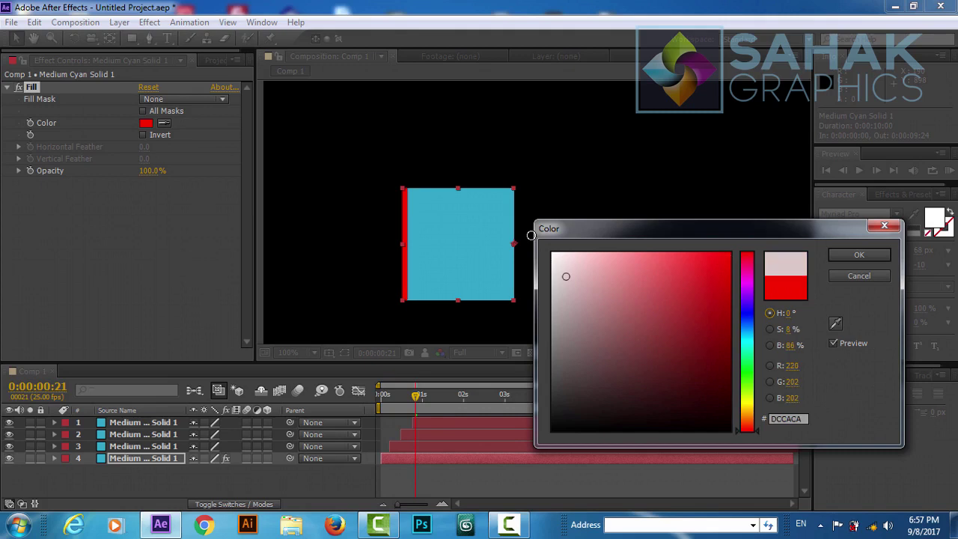
{"action": "left_click", "coordinate": [852, 254]}
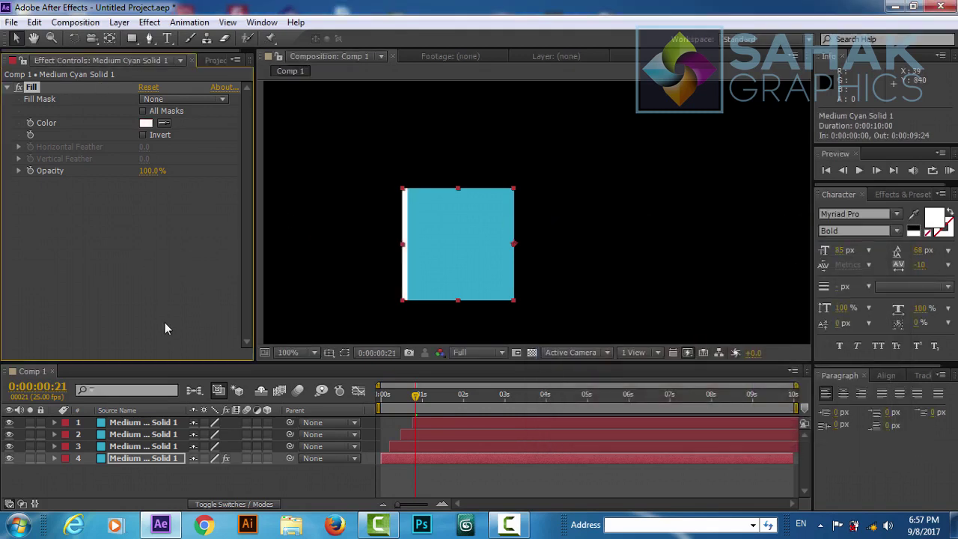
{"action": "left_click", "coordinate": [135, 440]}
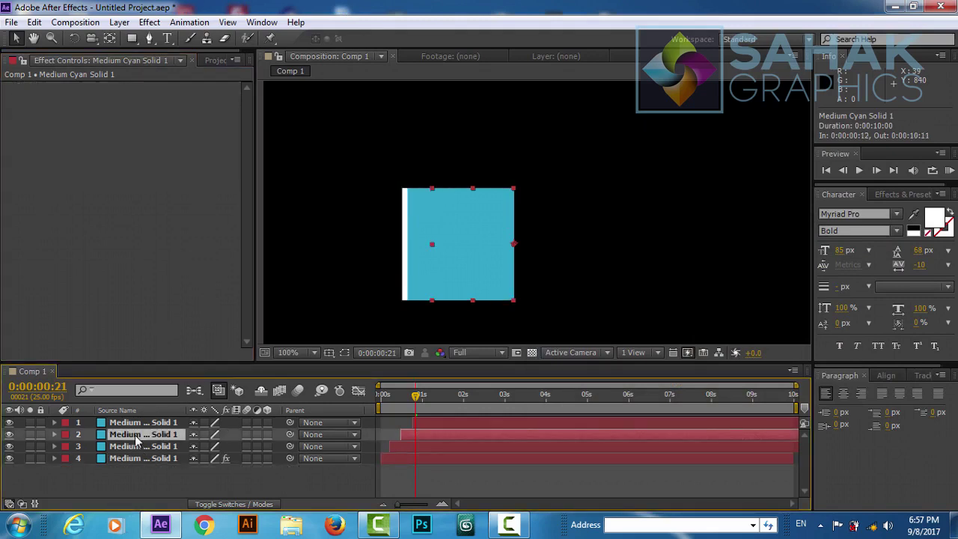
{"action": "key", "text": "ctrl+v"}
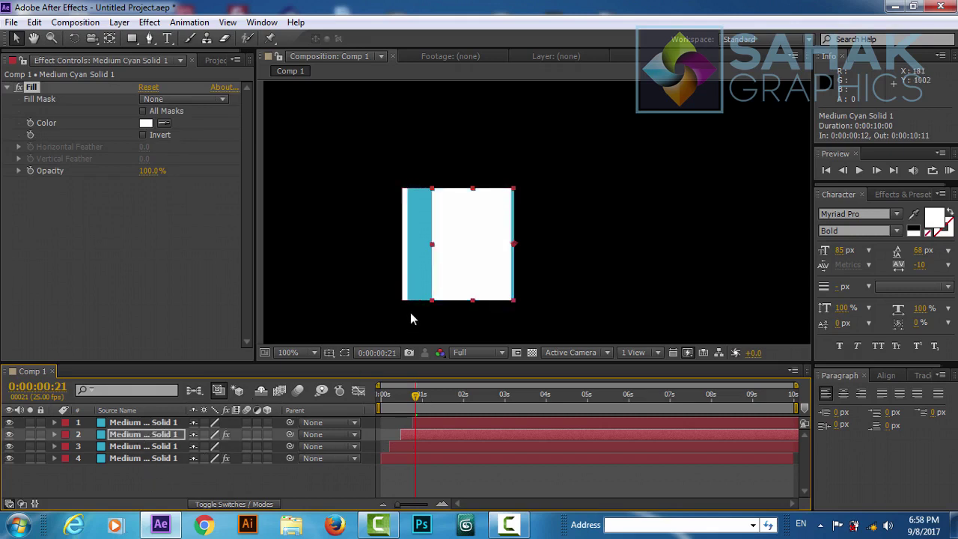
- Scrub through the build animation and end the work area at 0:00:02:24
{"action": "left_click", "coordinate": [423, 400]}
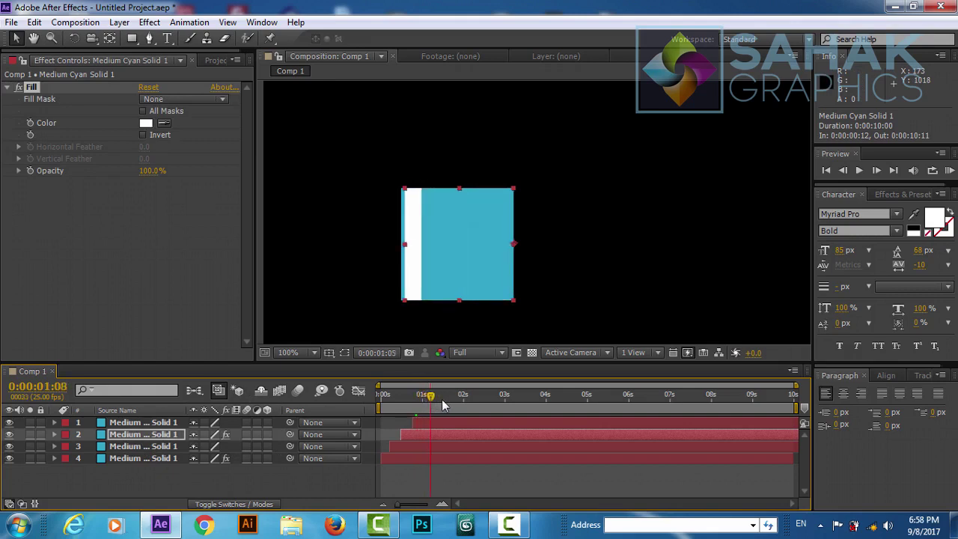
{"action": "left_click", "coordinate": [453, 398]}
{"action": "left_click_drag", "start_coordinate": [475, 408], "coordinate": [505, 413]}
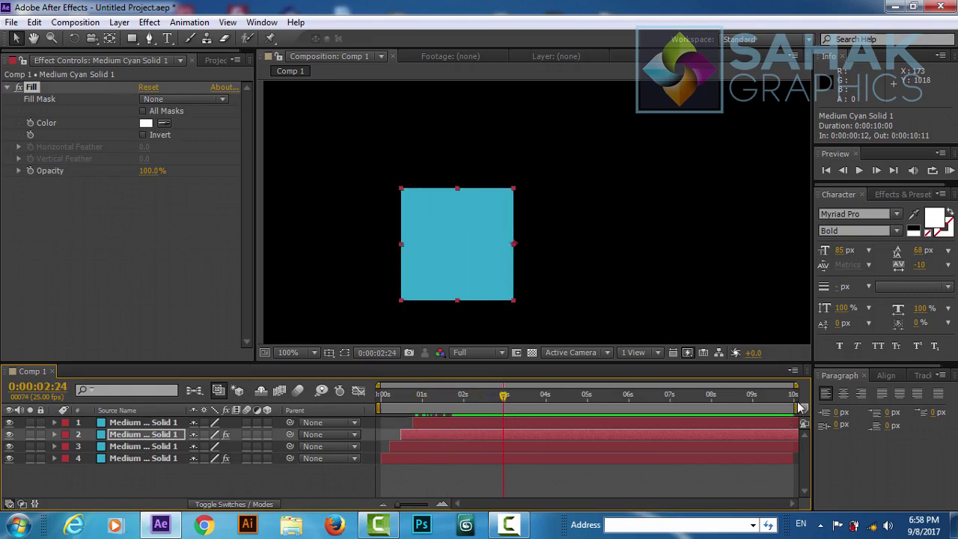
{"action": "left_click_drag", "start_coordinate": [795, 409], "coordinate": [753, 409]}
{"action": "left_click_drag", "start_coordinate": [611, 413], "coordinate": [507, 413]}
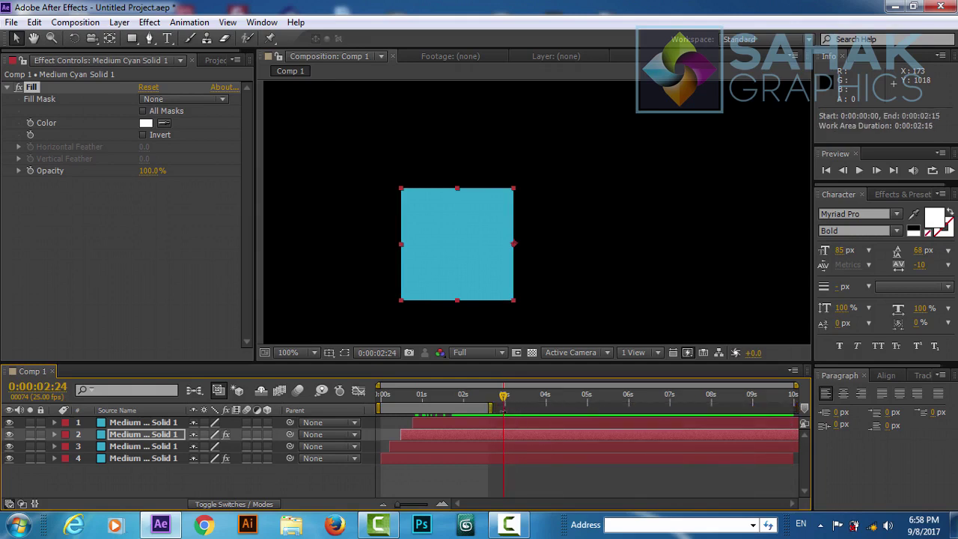
- RAM-preview the three-second build animation, then stop playback
{"action": "left_click", "coordinate": [949, 170]}
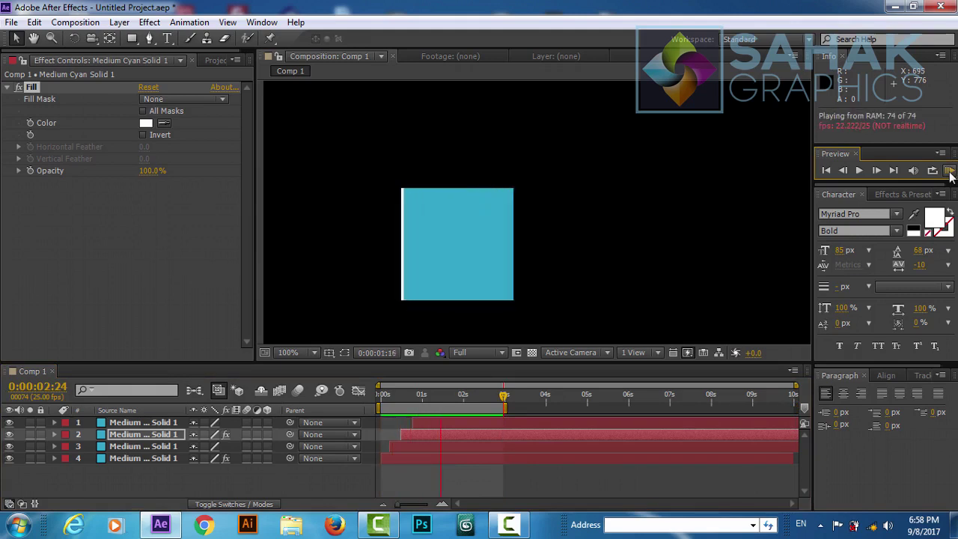
{"action": "left_click", "coordinate": [948, 170]}
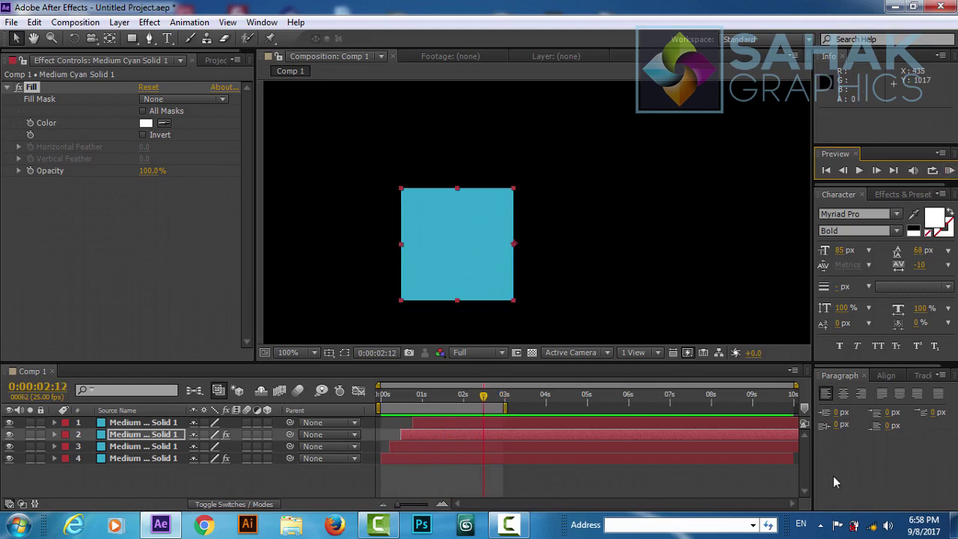
{"action": "left_click", "coordinate": [516, 528]}
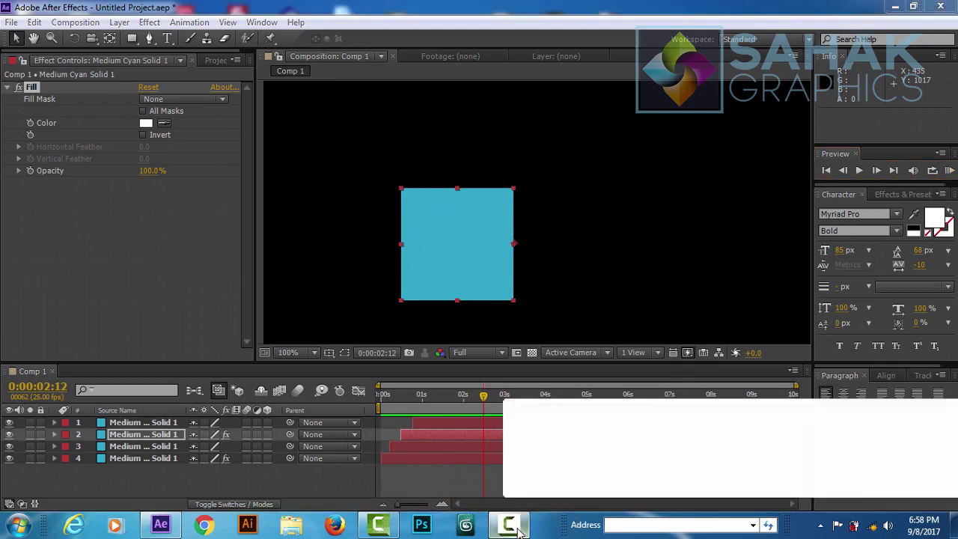
{"action": "left_click", "coordinate": [511, 526]}
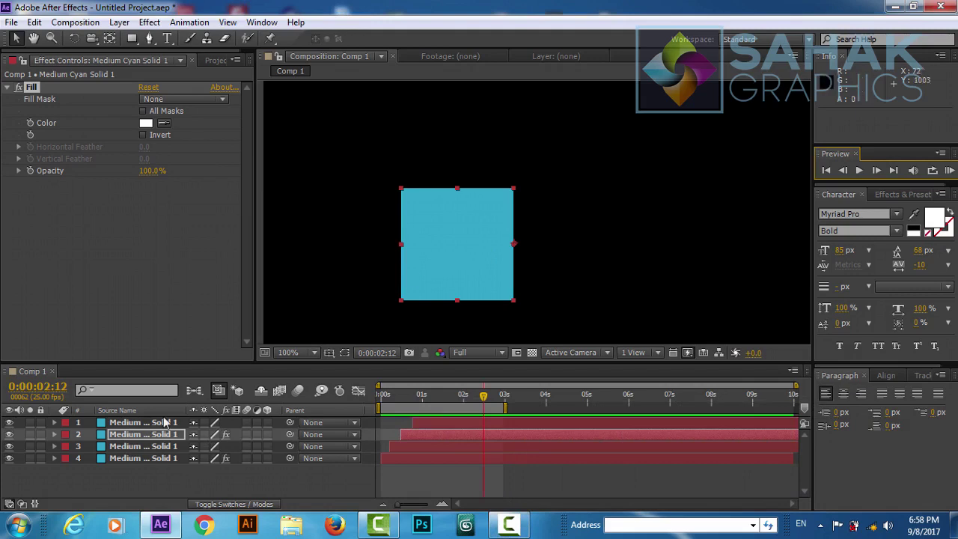
- Show the Project panel's contents, then minimize After Effects to reach the desktop
{"action": "left_click", "coordinate": [116, 60]}
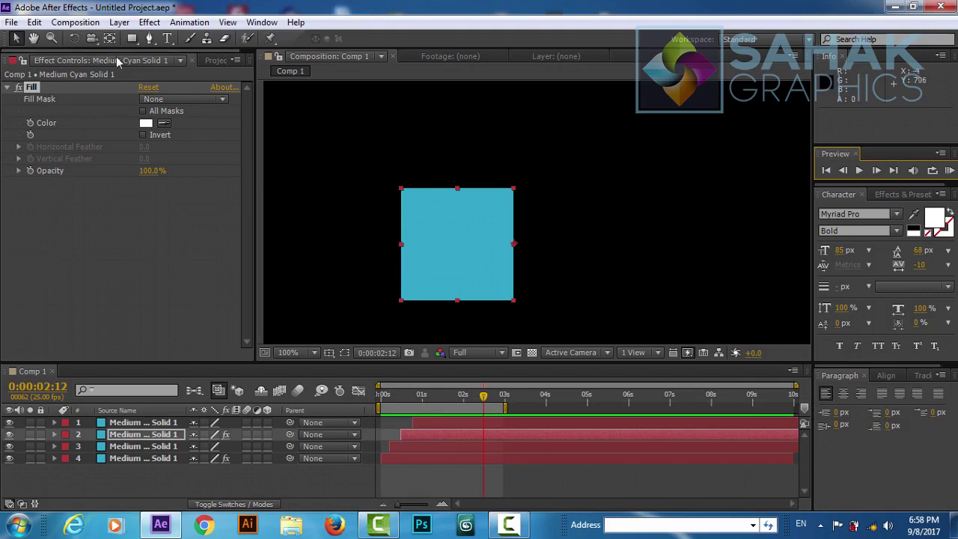
{"action": "left_click", "coordinate": [207, 60]}
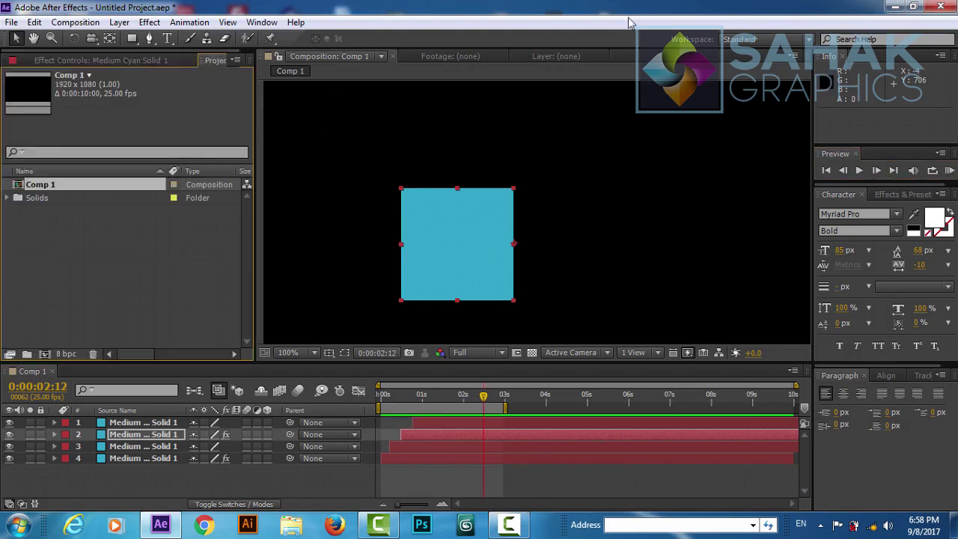
{"action": "left_click", "coordinate": [896, 10]}
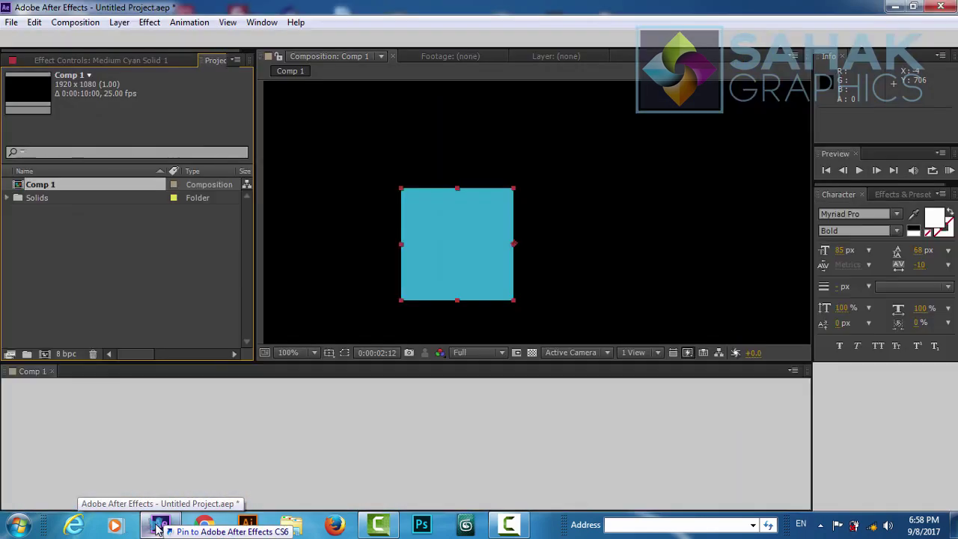
- Import the Twitter logo PNG, add it to Comp 1 and move it onto the cyan square at 246, 844
{"action": "left_click_drag", "start_coordinate": [148, 532], "coordinate": [60, 229]}
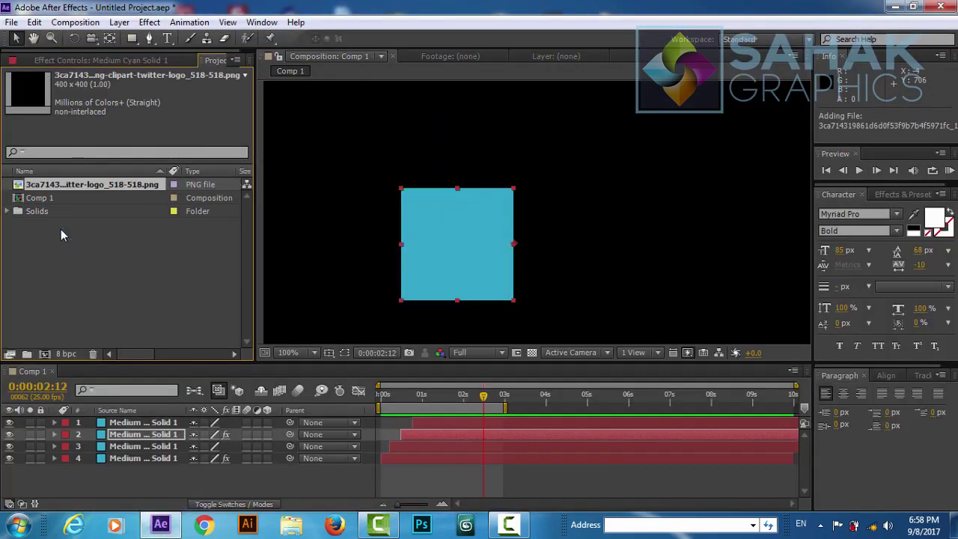
{"action": "left_click_drag", "start_coordinate": [49, 186], "coordinate": [115, 425]}
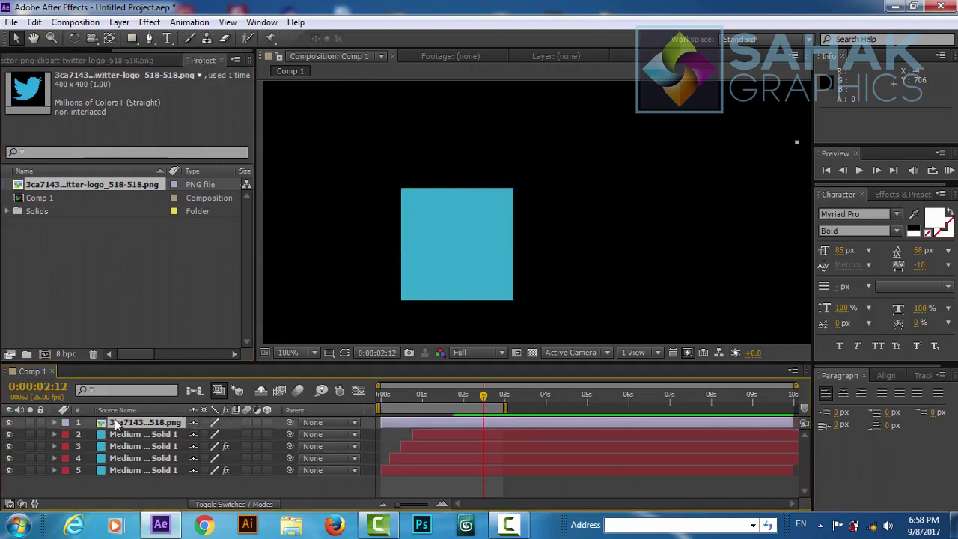
{"action": "key", "text": "comma"}
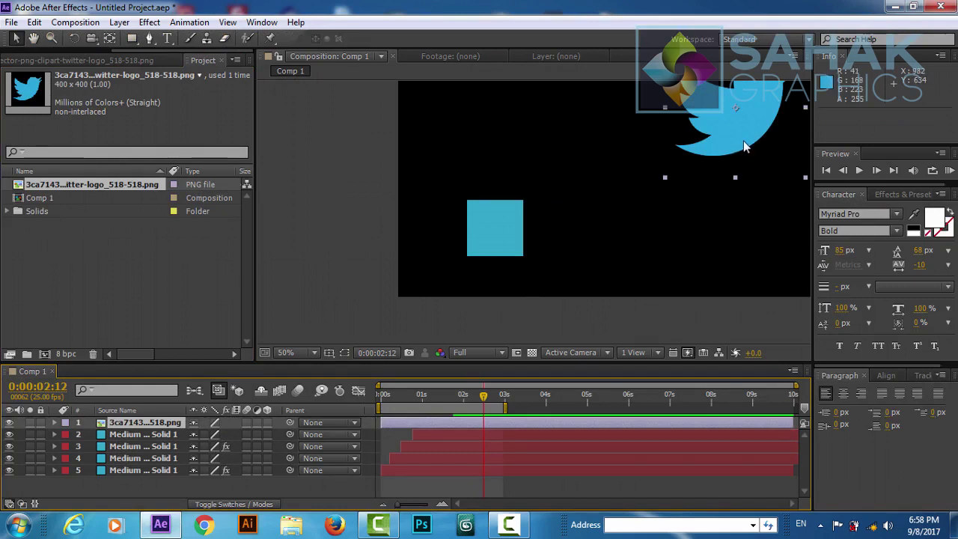
{"action": "left_click_drag", "start_coordinate": [743, 141], "coordinate": [492, 247]}
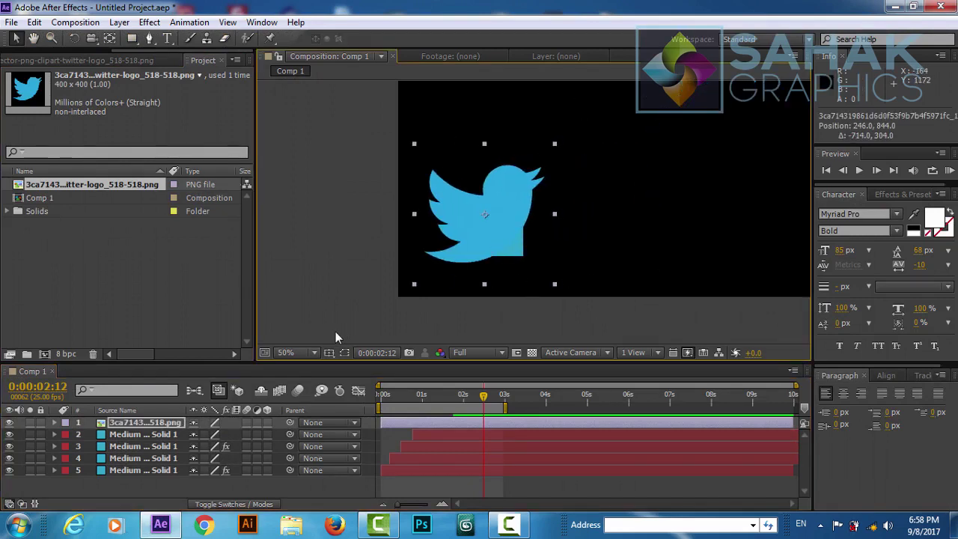
- Scale the Twitter logo down to 36% and place it over the cyan square
{"action": "key", "text": "s"}
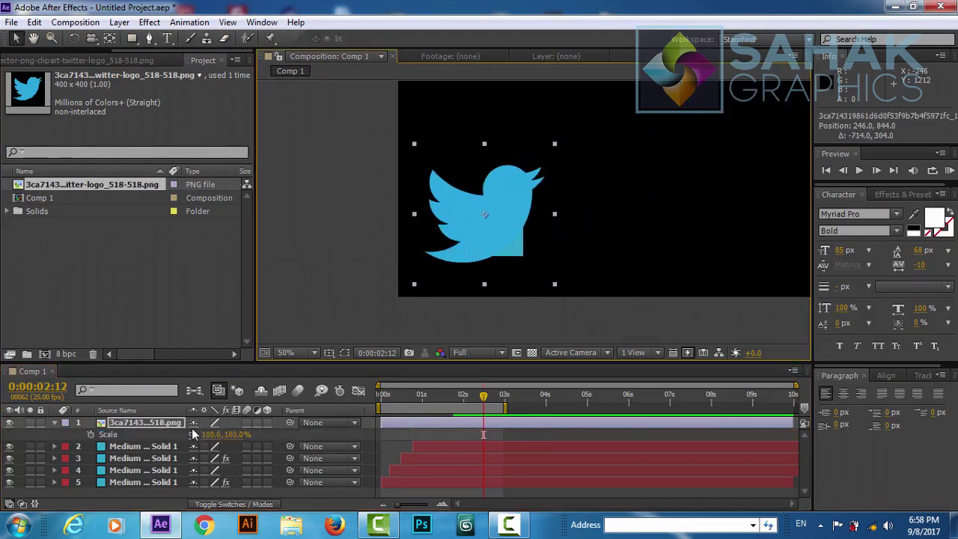
{"action": "left_click_drag", "start_coordinate": [213, 434], "coordinate": [173, 434]}
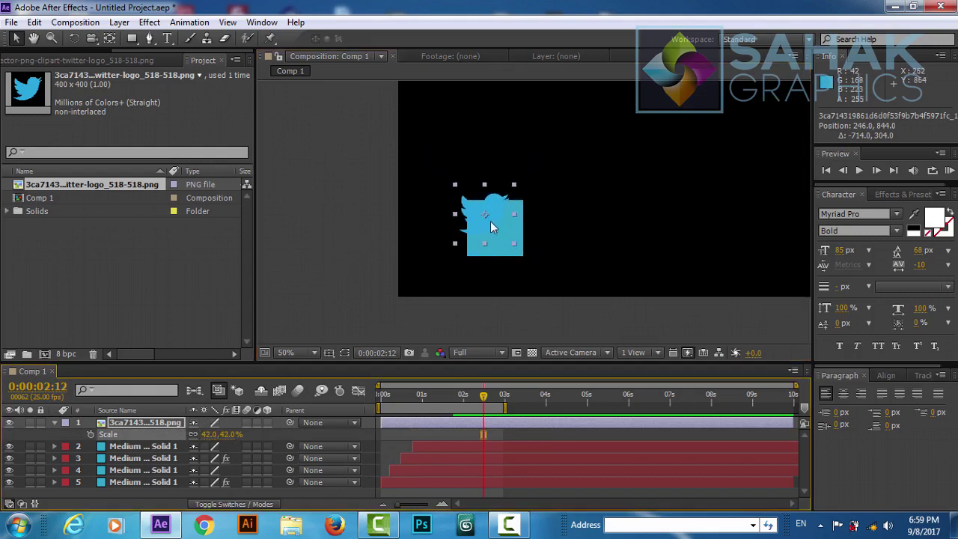
{"action": "mouse_move", "coordinate": [490, 221]}
{"action": "left_mouse_down"}
{"action": "mouse_move", "coordinate": [507, 241]}
{"action": "mouse_move", "coordinate": [500, 237]}
{"action": "left_mouse_up"}
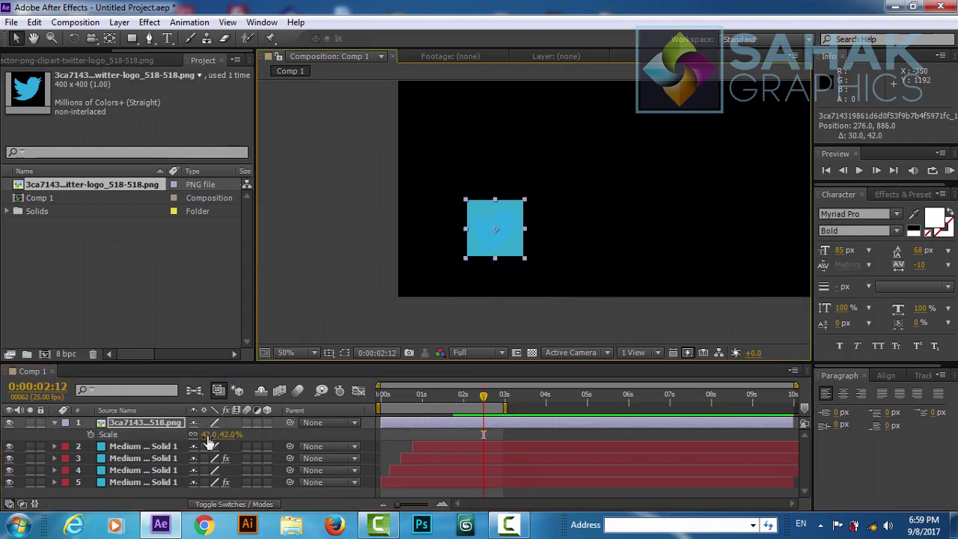
{"action": "left_click_drag", "start_coordinate": [210, 441], "coordinate": [199, 446]}
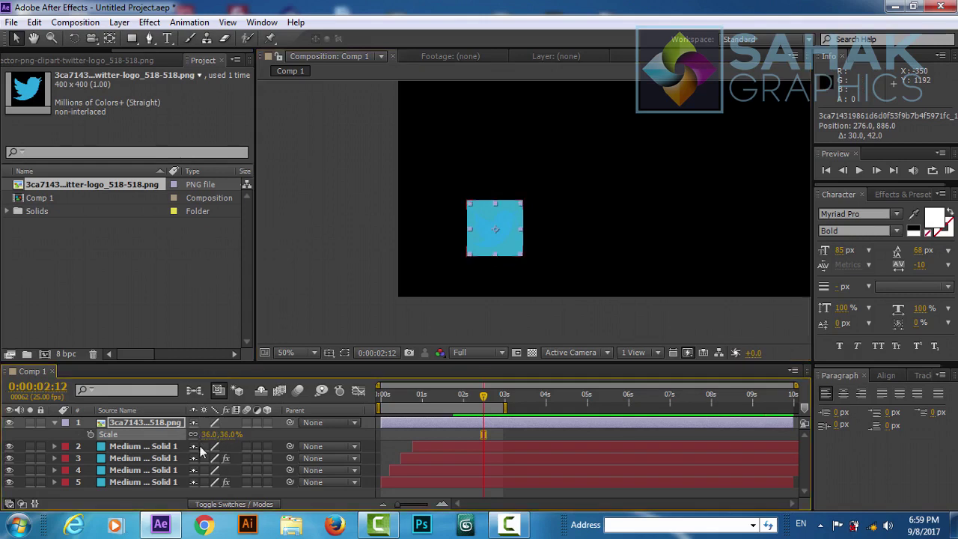
- Pre-compose the Twitter logo layer into a nested composition
{"action": "right_click", "coordinate": [146, 422]}
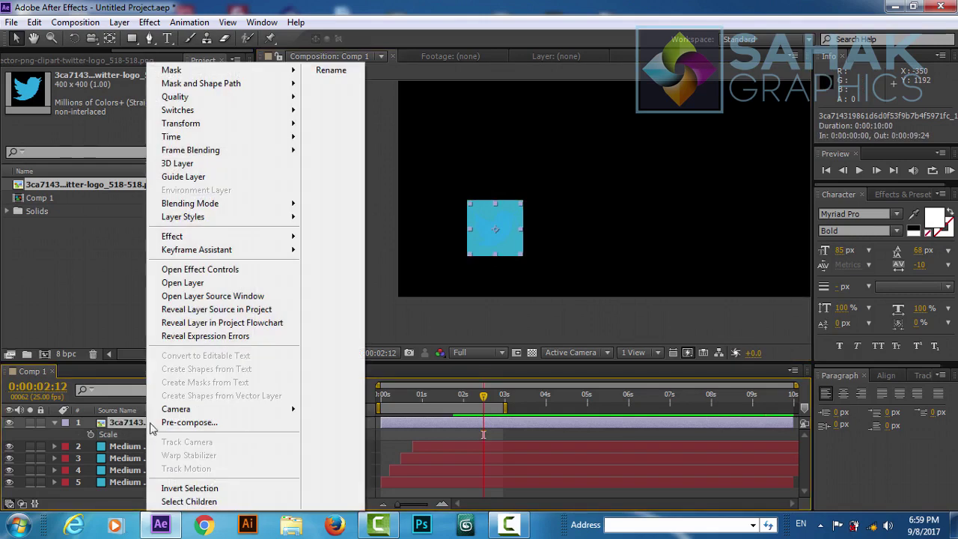
{"action": "left_click", "coordinate": [211, 424]}
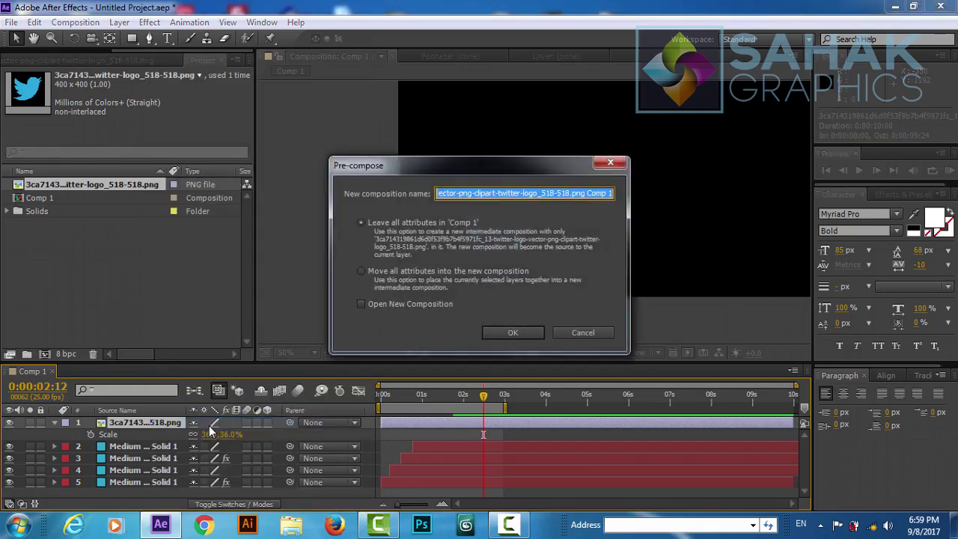
{"action": "left_click", "coordinate": [513, 334]}
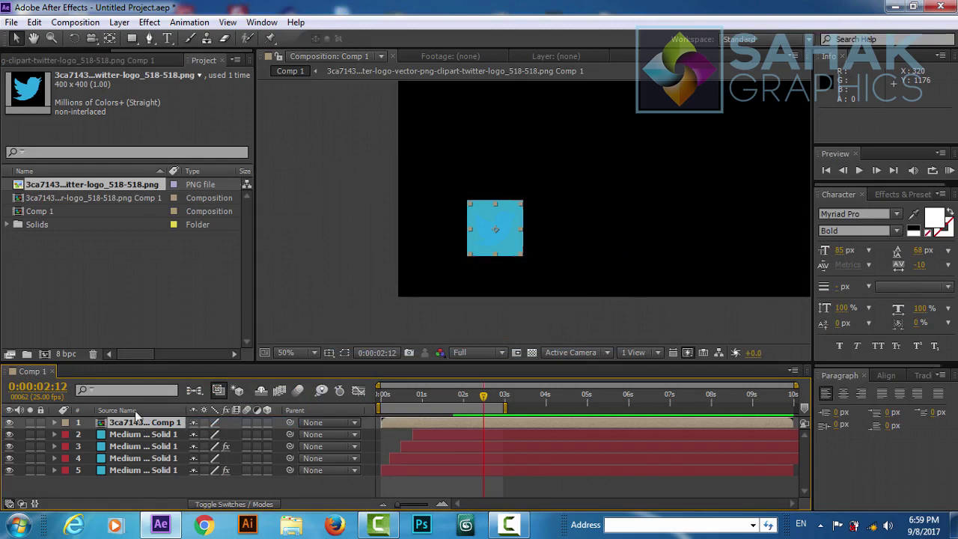
- Rename the logo precomposition in the Project panel to 'place logo'
{"action": "left_click", "coordinate": [104, 197]}
{"action": "key", "text": "Return"}
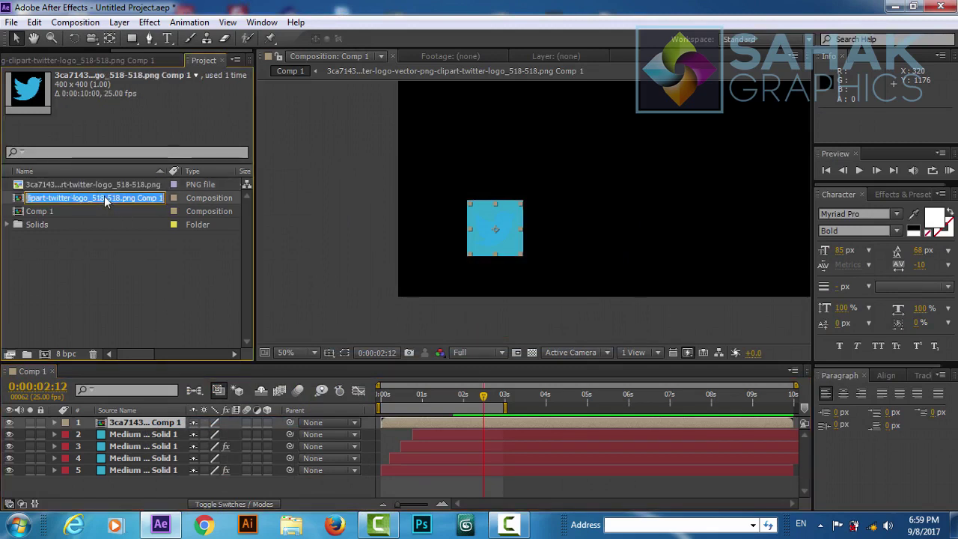
{"action": "type", "text": "l"}
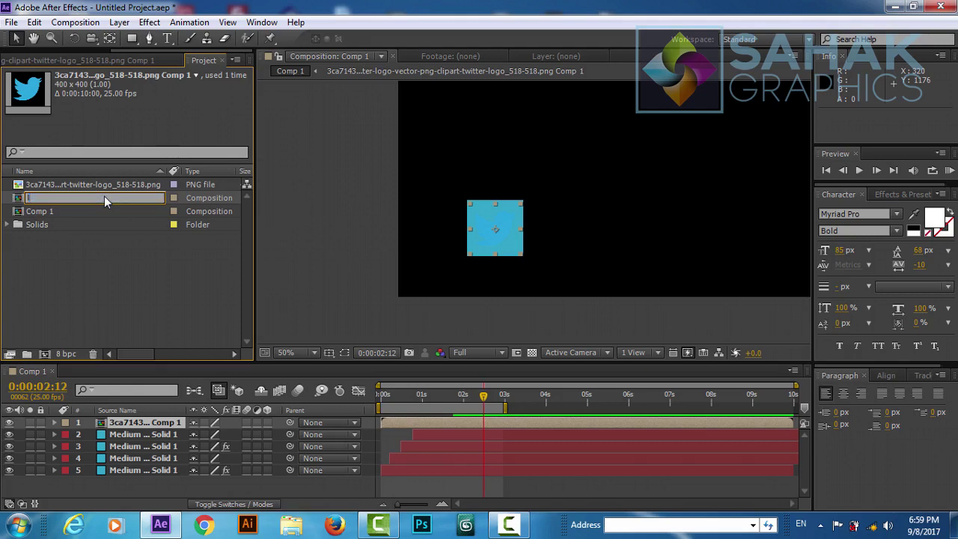
{"action": "type", "text": "ogo"}
{"action": "key", "text": "Home"}
{"action": "type", "text": "place"}
{"action": "left_click", "coordinate": [80, 244]}
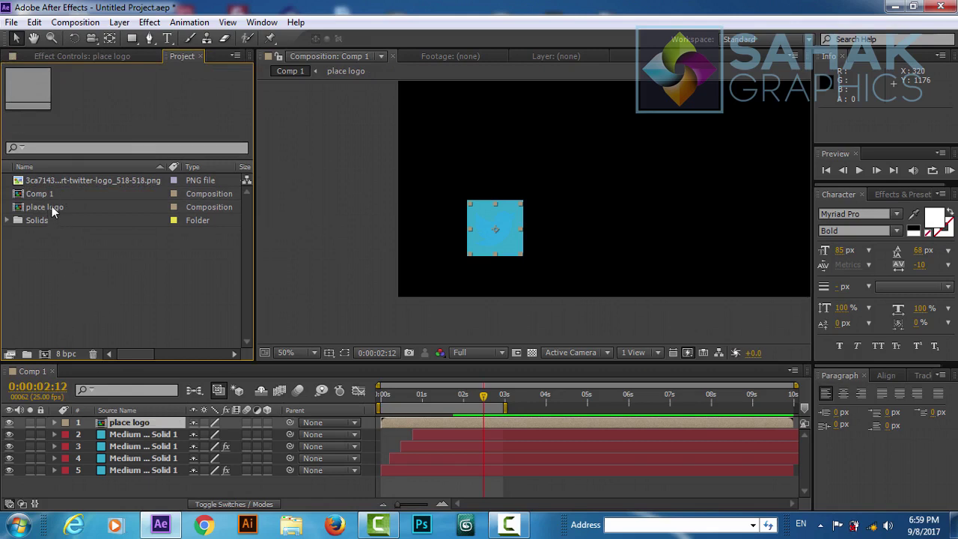
- Inside the place logo comp, apply a Fill effect to the Twitter logo image layer
{"action": "double_click", "coordinate": [52, 205]}
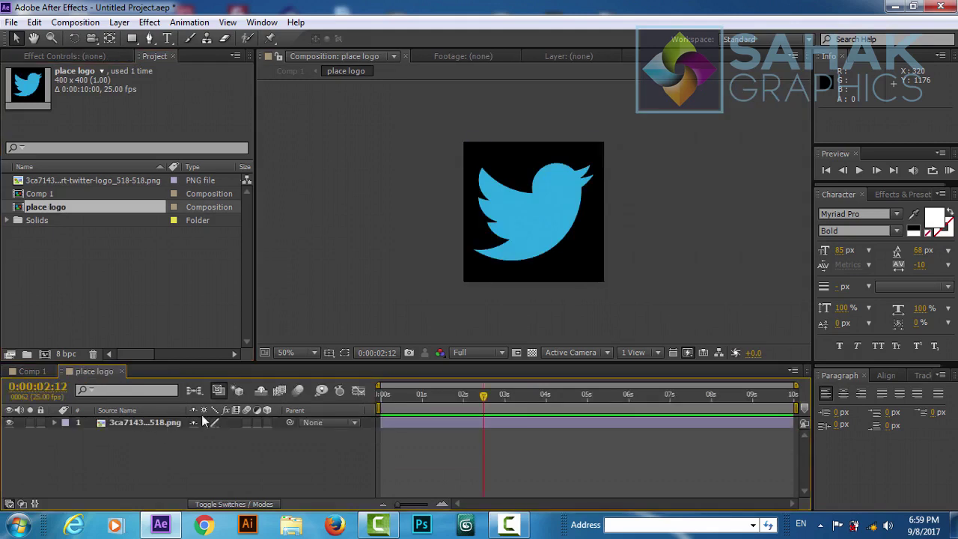
{"action": "left_click", "coordinate": [135, 424]}
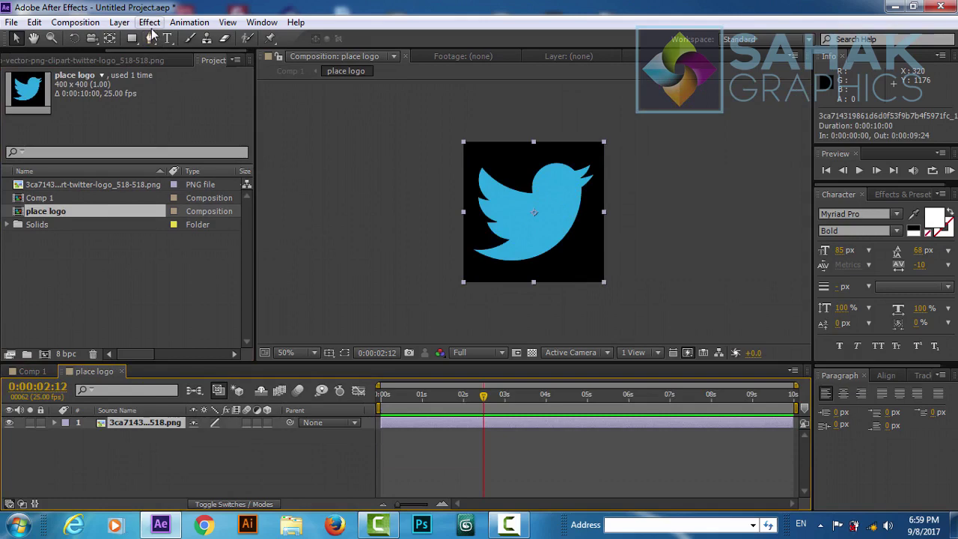
{"action": "left_click", "coordinate": [149, 22]}
{"action": "mouse_move", "coordinate": [191, 200]}
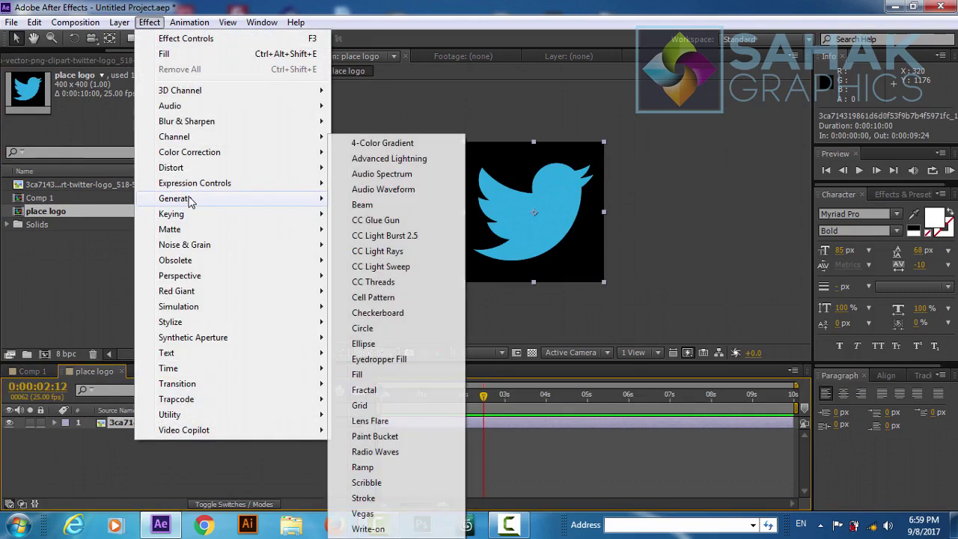
{"action": "left_click", "coordinate": [386, 376]}
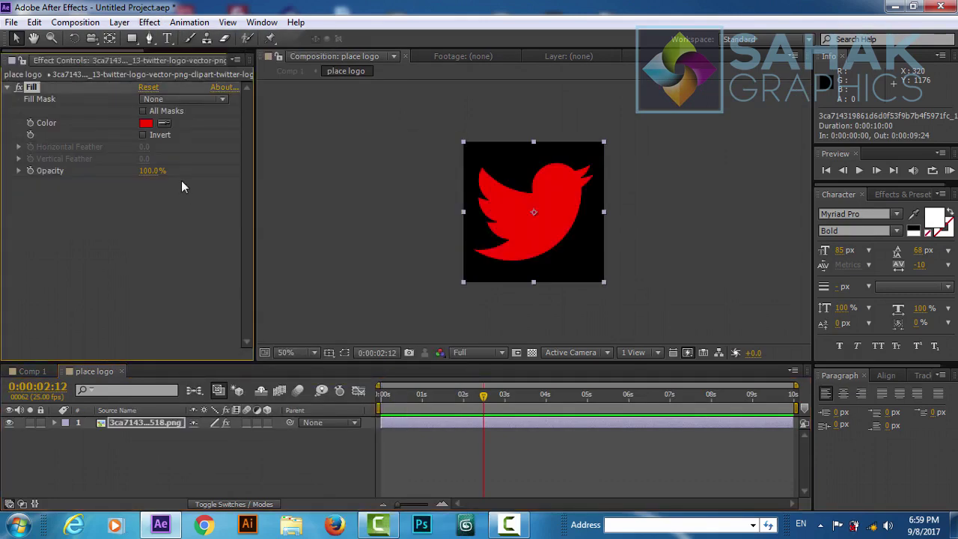
- Set the Fill colour to white and return to Comp 1
{"action": "left_click", "coordinate": [147, 123]}
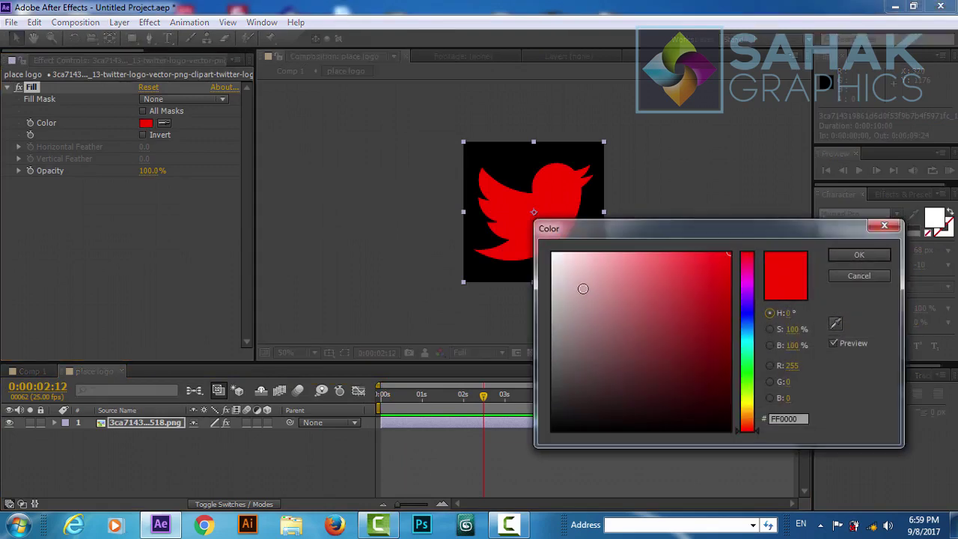
{"action": "left_click_drag", "start_coordinate": [581, 287], "coordinate": [530, 234]}
{"action": "left_click", "coordinate": [858, 255]}
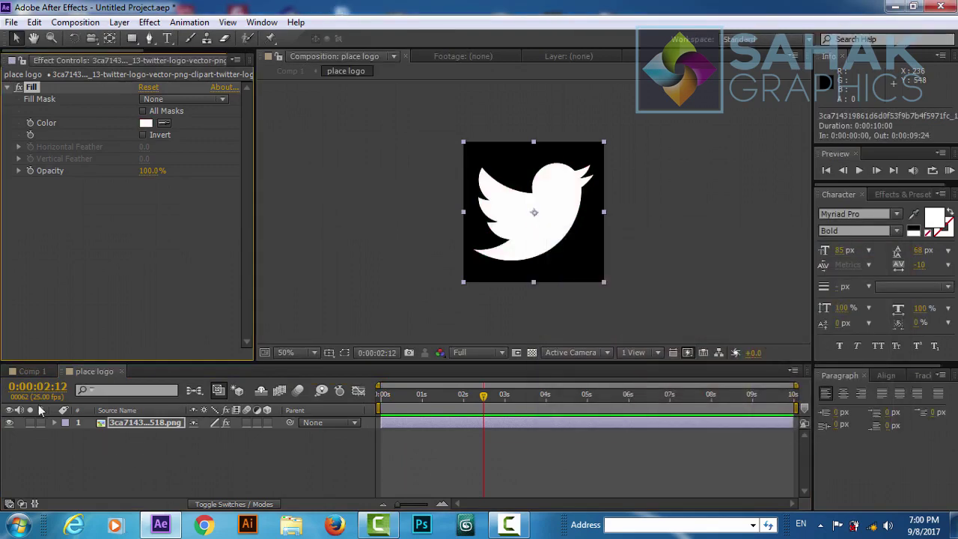
{"action": "left_click", "coordinate": [30, 371]}
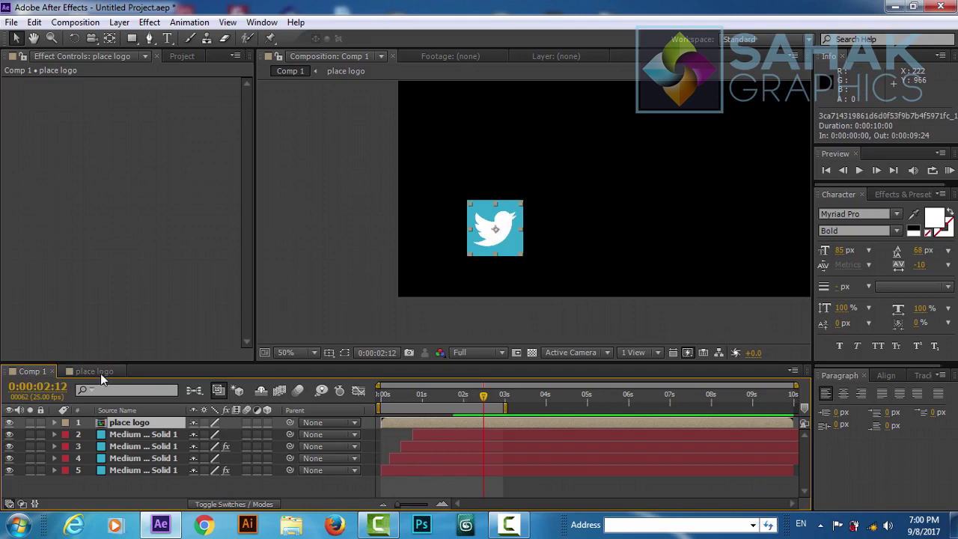
- Duplicate Medium Cyan Solid 1 and move the copy above the place logo layer
{"action": "left_click", "coordinate": [180, 57]}
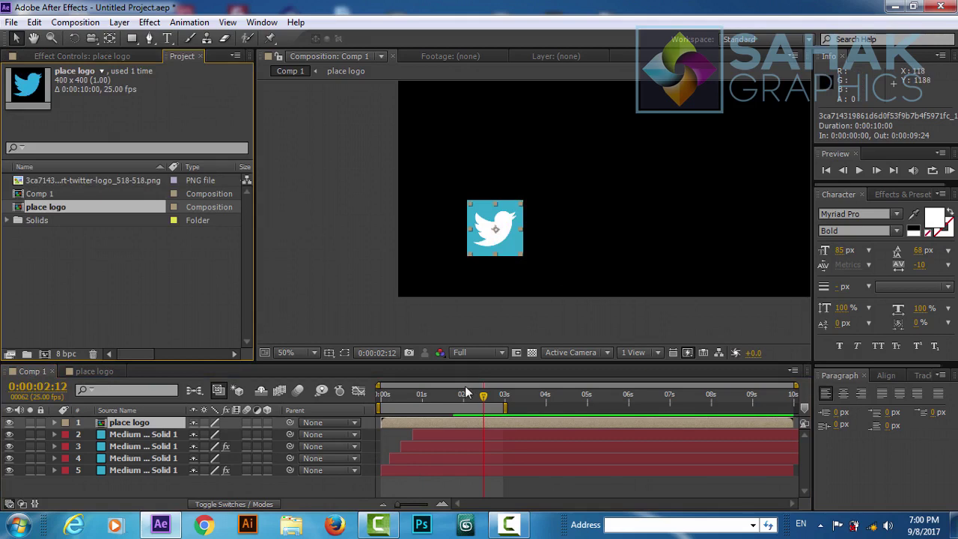
{"action": "mouse_move", "coordinate": [476, 402]}
{"action": "left_mouse_down"}
{"action": "mouse_move", "coordinate": [378, 394]}
{"action": "mouse_move", "coordinate": [399, 398]}
{"action": "left_mouse_up"}
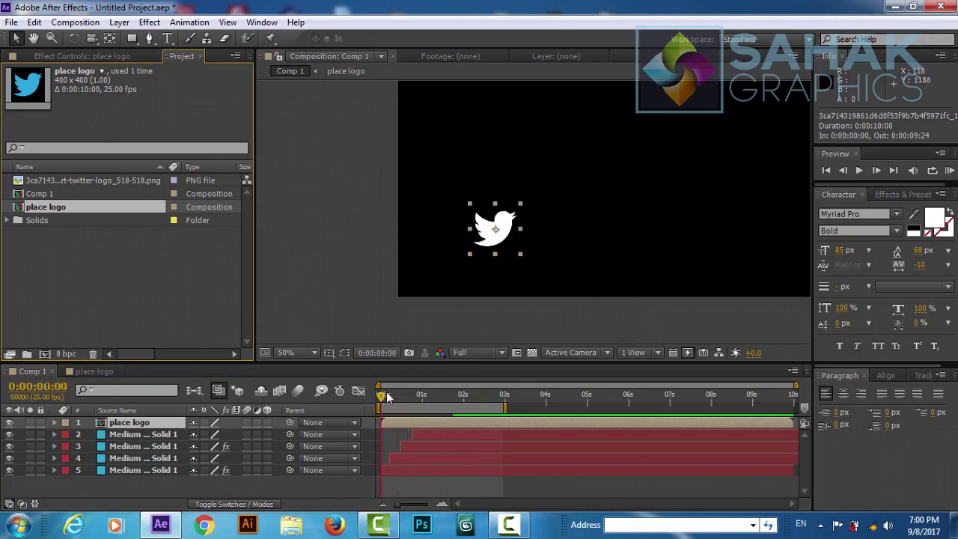
{"action": "left_click", "coordinate": [428, 434]}
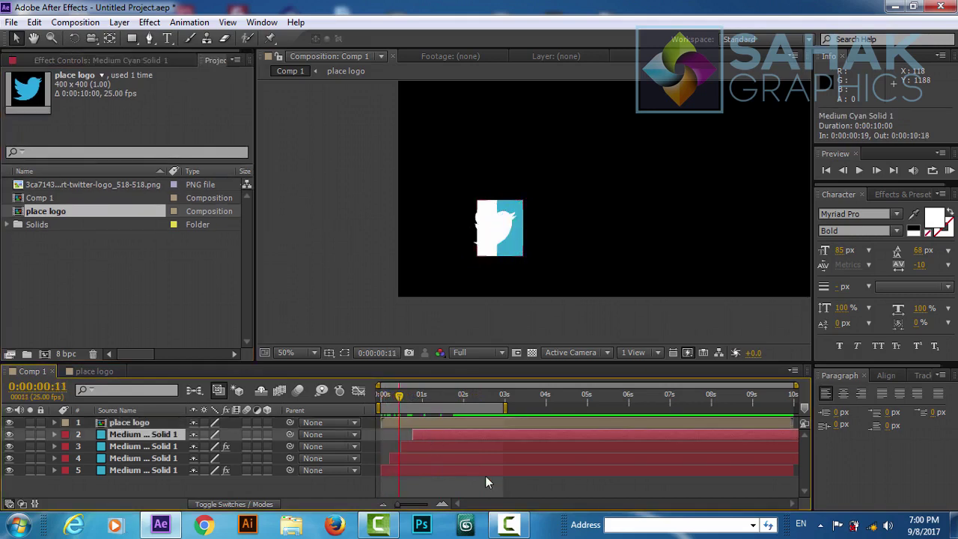
{"action": "key", "text": "ctrl+d"}
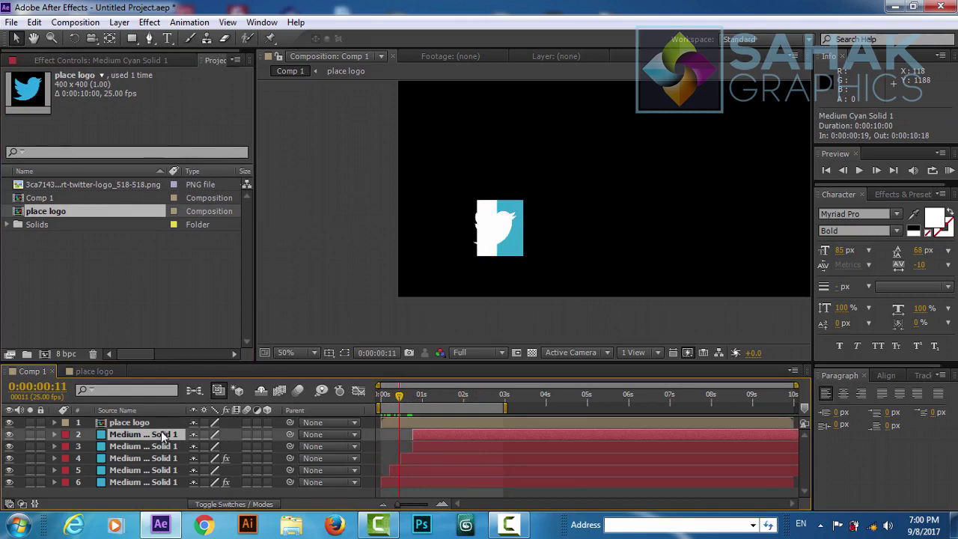
{"action": "left_click_drag", "start_coordinate": [162, 436], "coordinate": [159, 420]}
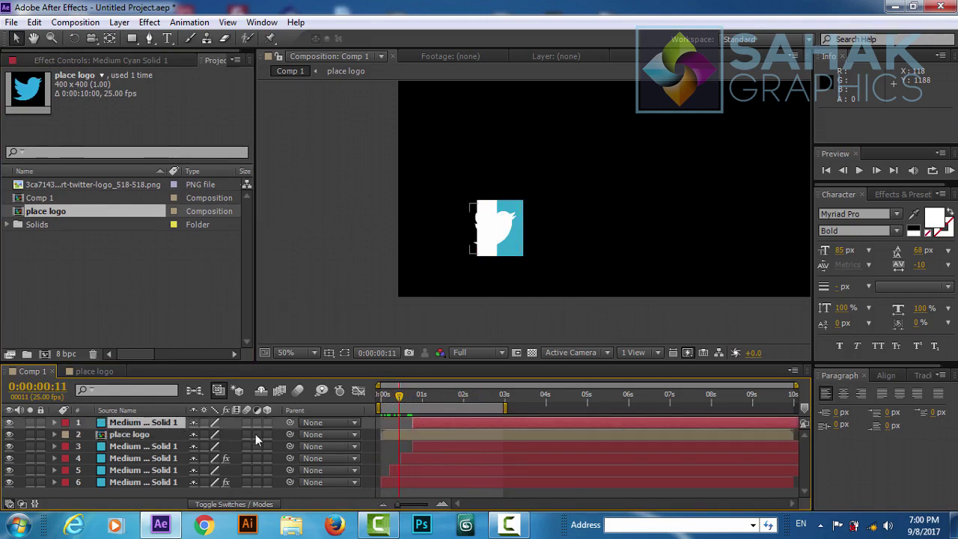
- Set place logo's track matte to Alpha Matte using the solid copy above it
{"action": "left_click", "coordinate": [196, 504]}
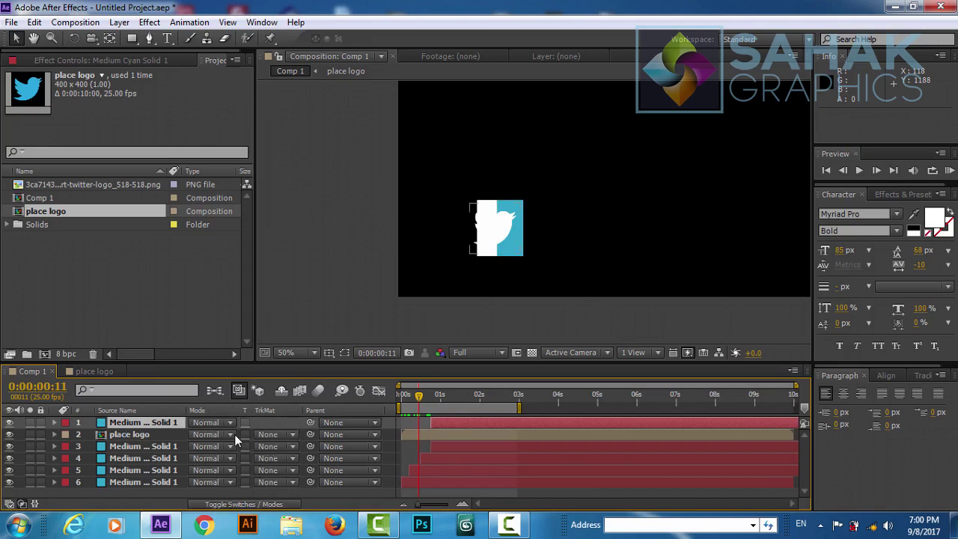
{"action": "left_click", "coordinate": [292, 441]}
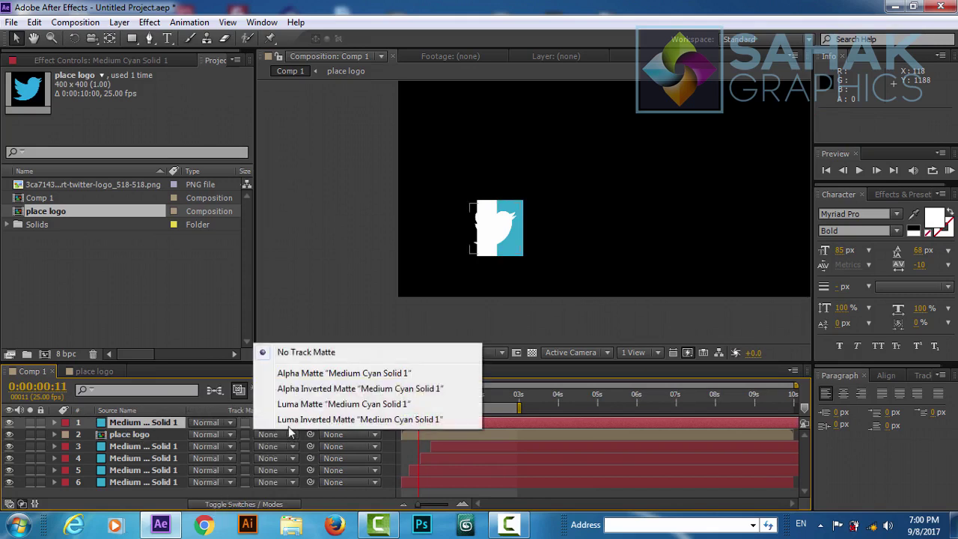
{"action": "left_click", "coordinate": [291, 377]}
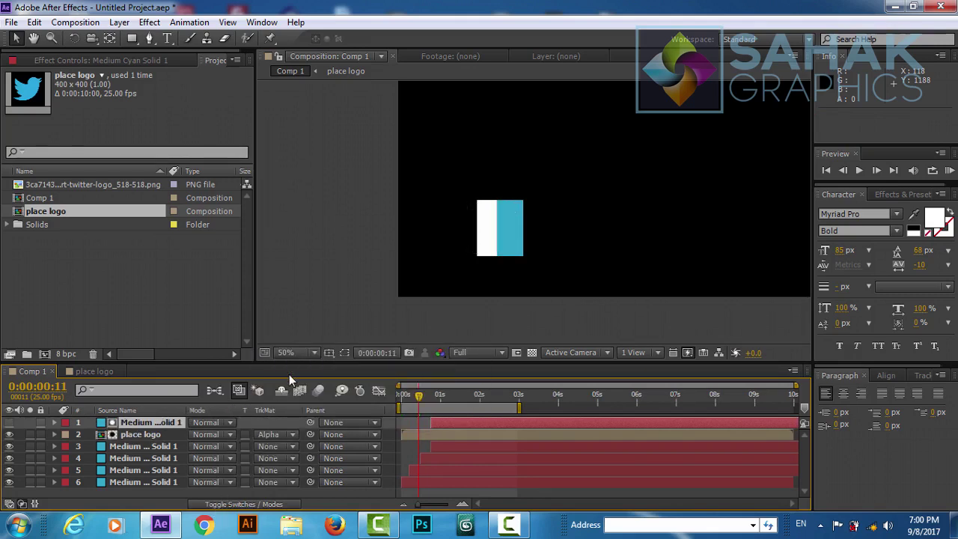
- Trim place logo to start at 0:00:00:19 and keyframe Position sliding in from X 100 to 0:00:02:00
{"action": "mouse_move", "coordinate": [419, 400]}
{"action": "left_mouse_down"}
{"action": "mouse_move", "coordinate": [483, 415]}
{"action": "mouse_move", "coordinate": [431, 412]}
{"action": "left_mouse_up"}
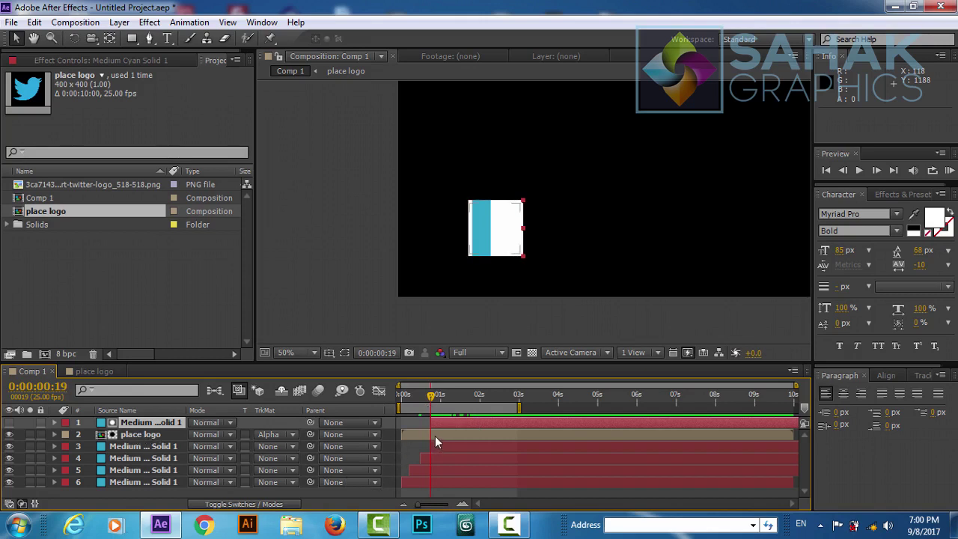
{"action": "left_click_drag", "start_coordinate": [435, 436], "coordinate": [466, 433]}
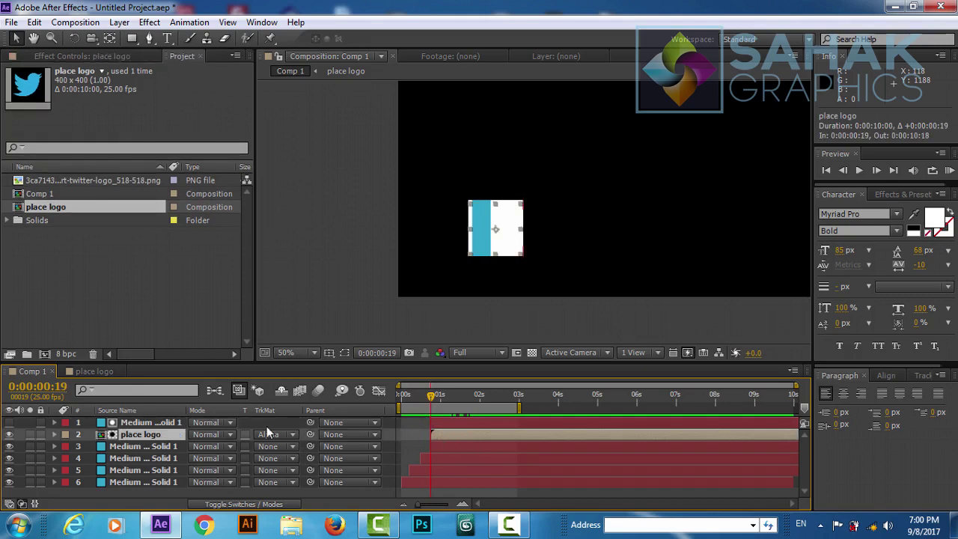
{"action": "key", "text": "p"}
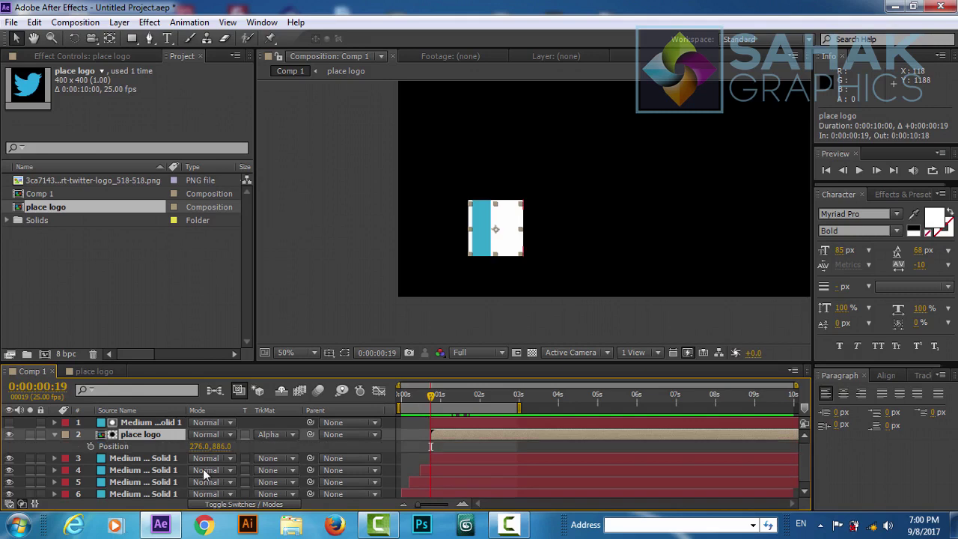
{"action": "left_click", "coordinate": [90, 445]}
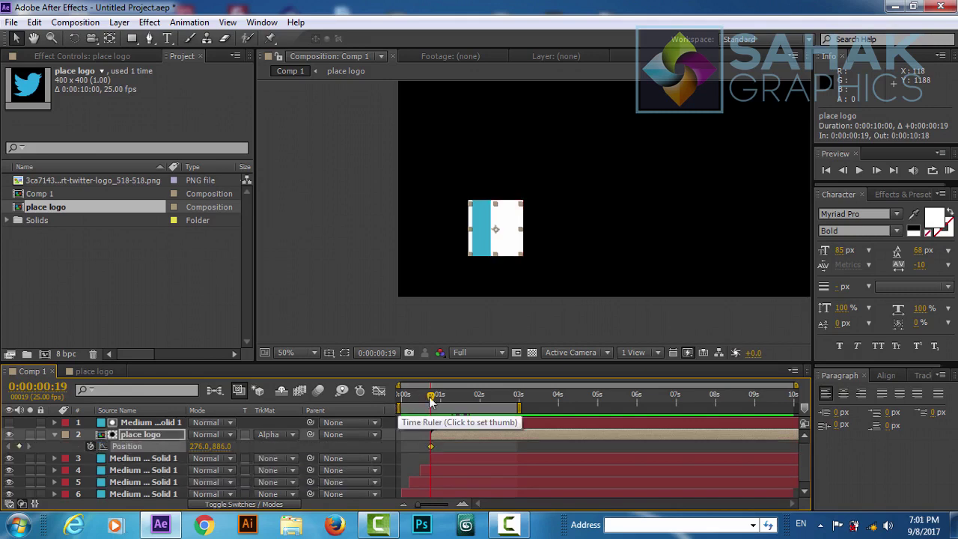
{"action": "left_click_drag", "start_coordinate": [431, 395], "coordinate": [479, 408]}
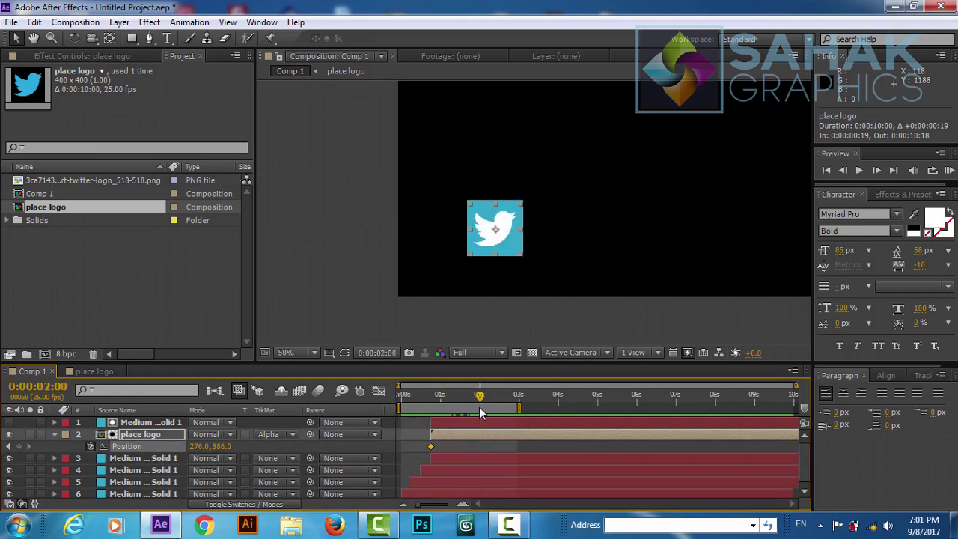
{"action": "left_click", "coordinate": [19, 445]}
{"action": "left_click", "coordinate": [9, 446]}
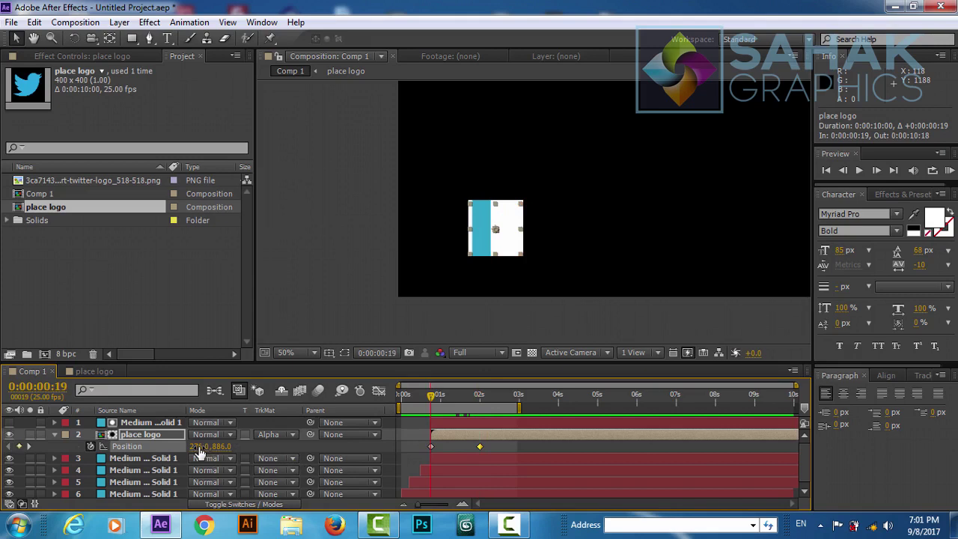
{"action": "left_click_drag", "start_coordinate": [198, 449], "coordinate": [67, 439]}
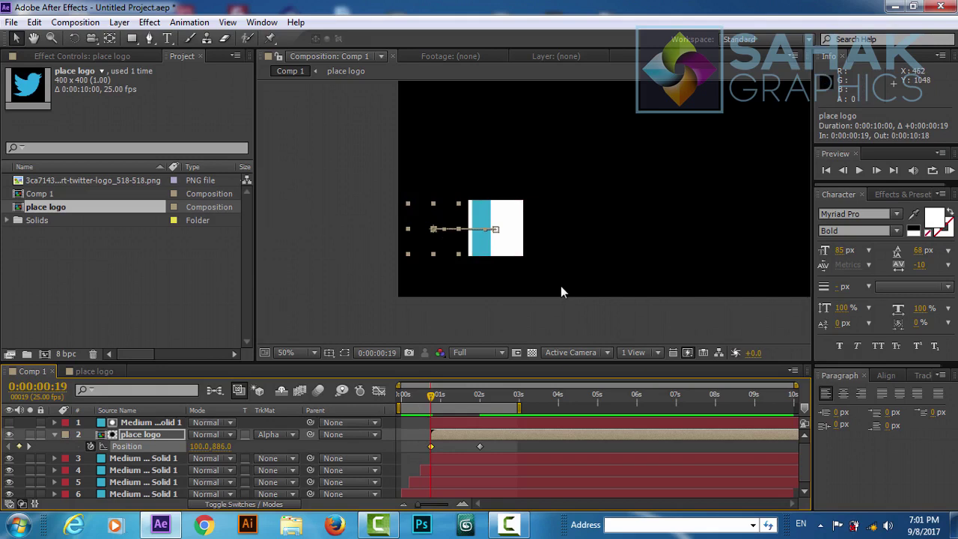
- Apply Easy Ease to the Position keyframes and lengthen the ease into the final keyframe
{"action": "key", "text": "slash"}
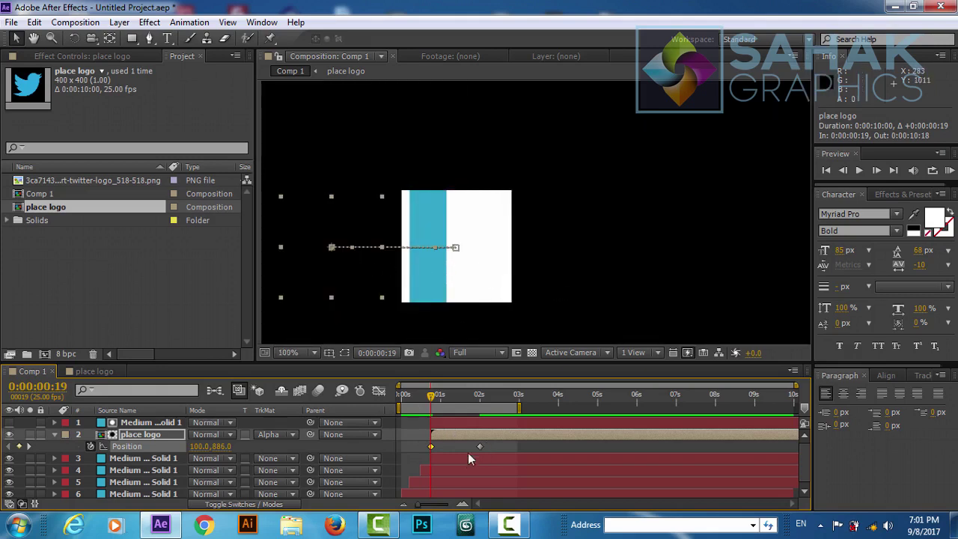
{"action": "right_click", "coordinate": [431, 446]}
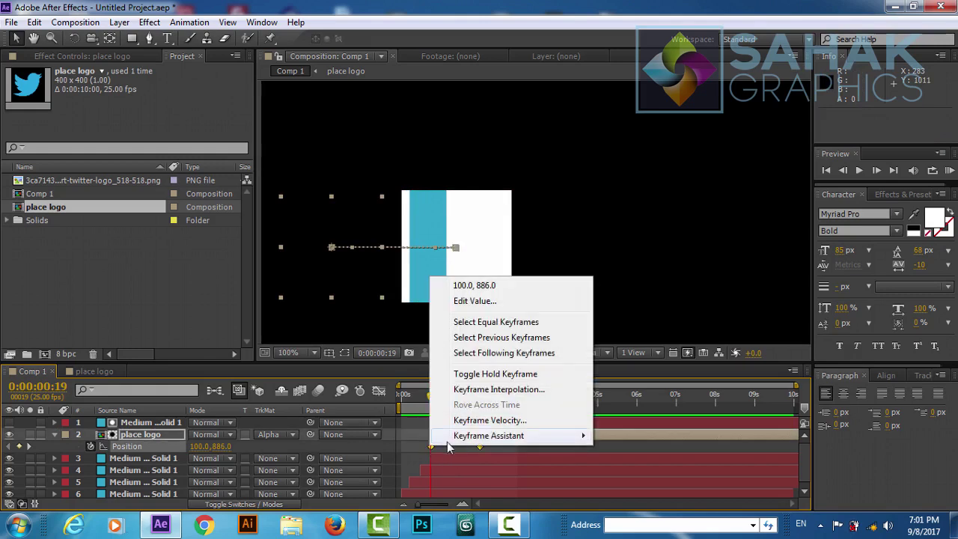
{"action": "mouse_move", "coordinate": [523, 435]}
{"action": "left_click", "coordinate": [650, 343]}
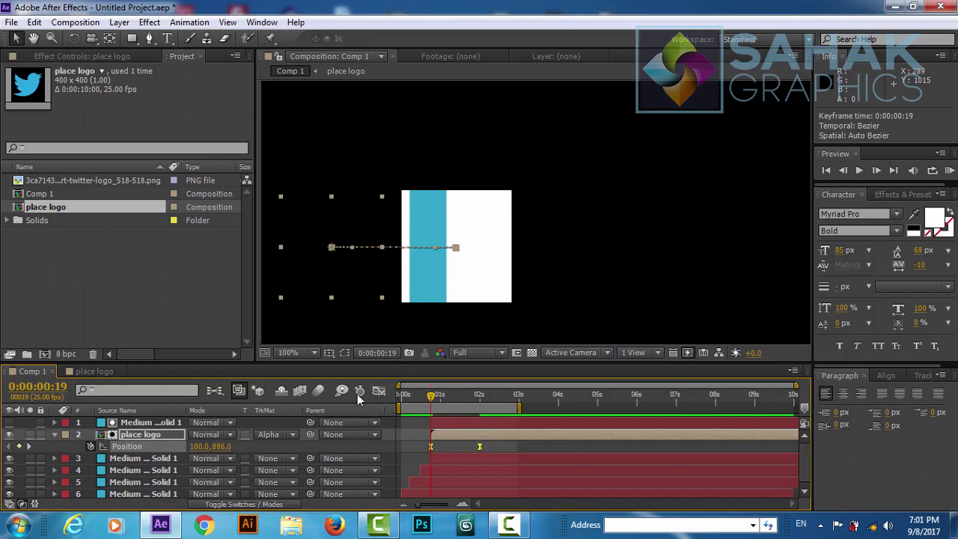
{"action": "left_click", "coordinate": [379, 391]}
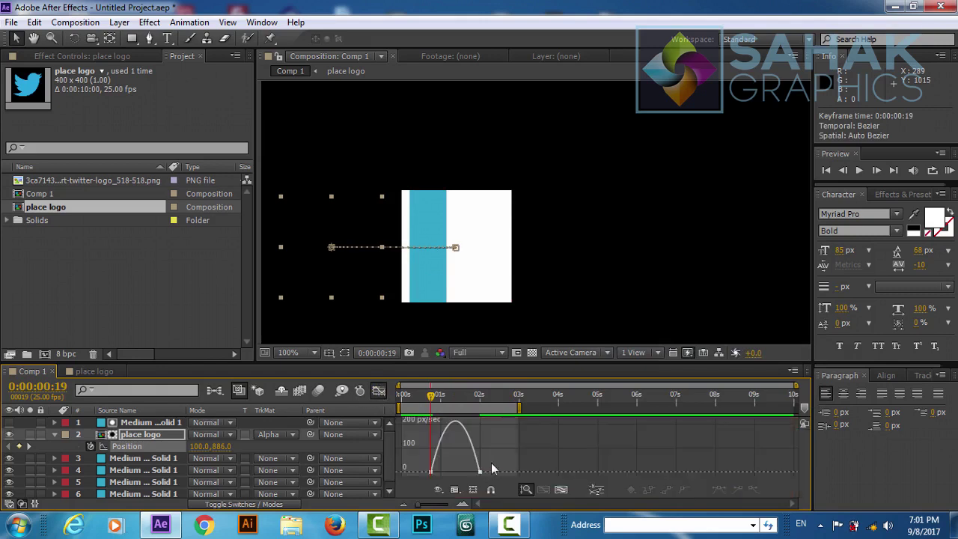
{"action": "left_click", "coordinate": [479, 471]}
{"action": "left_click_drag", "start_coordinate": [472, 472], "coordinate": [446, 473]}
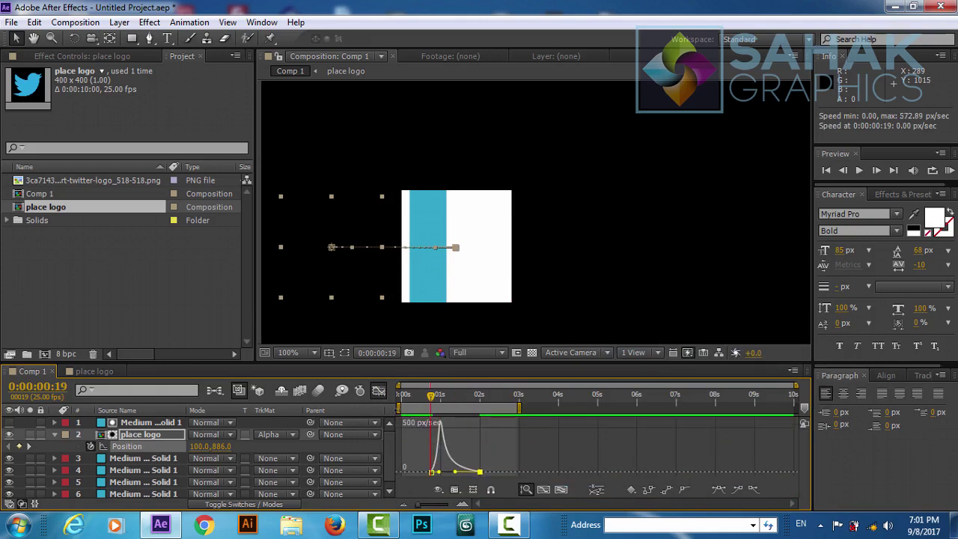
{"action": "left_click", "coordinate": [378, 391]}
{"action": "left_click_drag", "start_coordinate": [432, 395], "coordinate": [428, 395]}
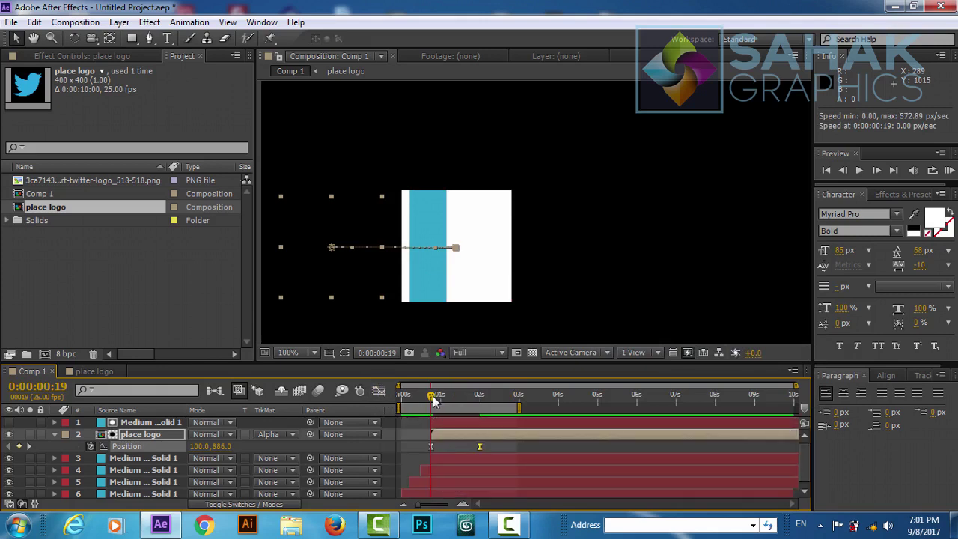
{"action": "left_click", "coordinate": [399, 396]}
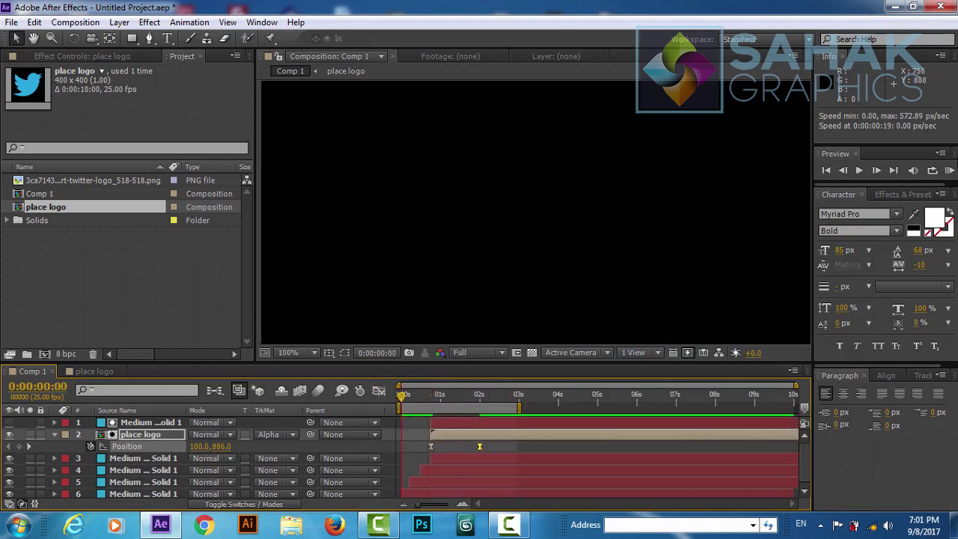
- Preview the logo slide-in animation, then collapse the open layer properties
{"action": "left_click", "coordinate": [948, 171]}
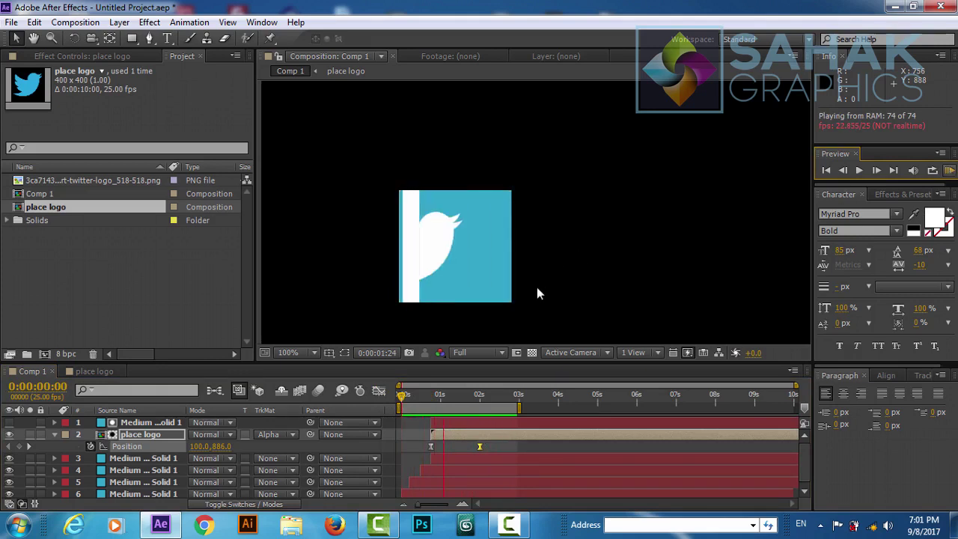
{"action": "key", "text": "space"}
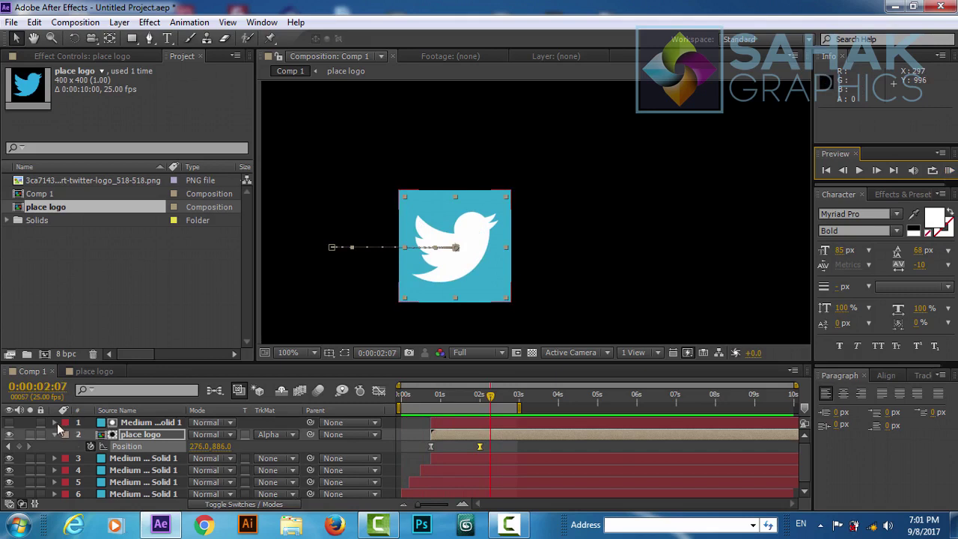
{"action": "left_click", "coordinate": [53, 421]}
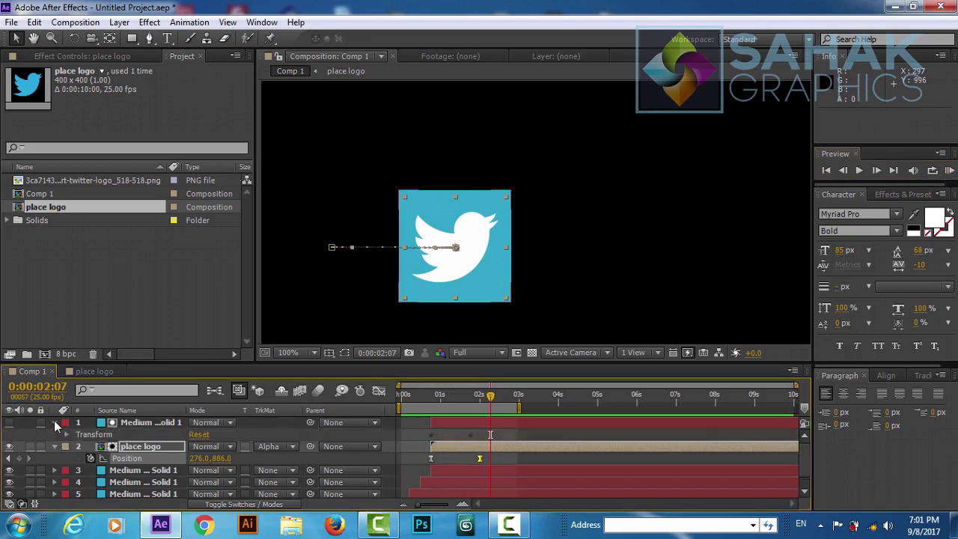
{"action": "left_click", "coordinate": [54, 422]}
{"action": "left_click", "coordinate": [54, 434]}
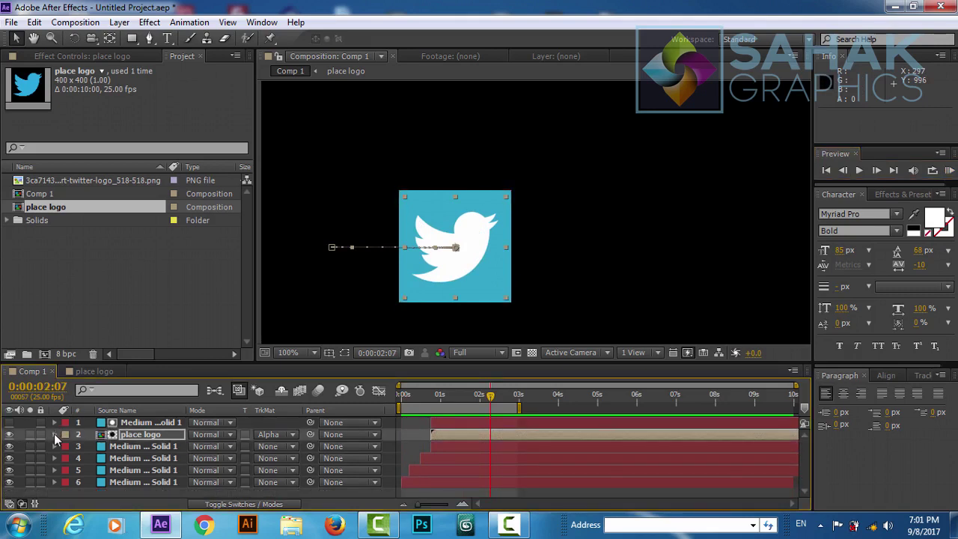
- Make the Timeline panel taller and select the top cyan solid layer
{"action": "left_click_drag", "start_coordinate": [317, 362], "coordinate": [317, 322]}
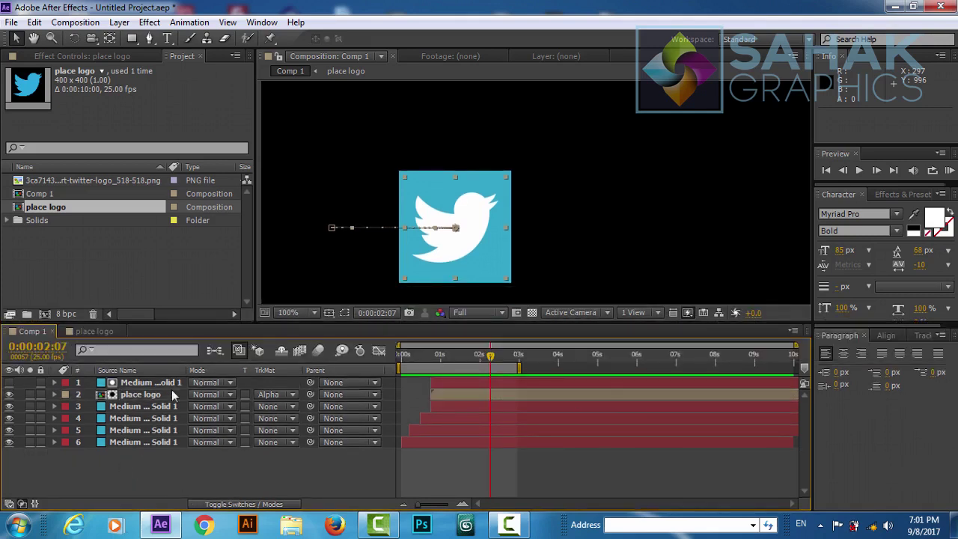
{"action": "left_click_drag", "start_coordinate": [122, 460], "coordinate": [172, 378]}
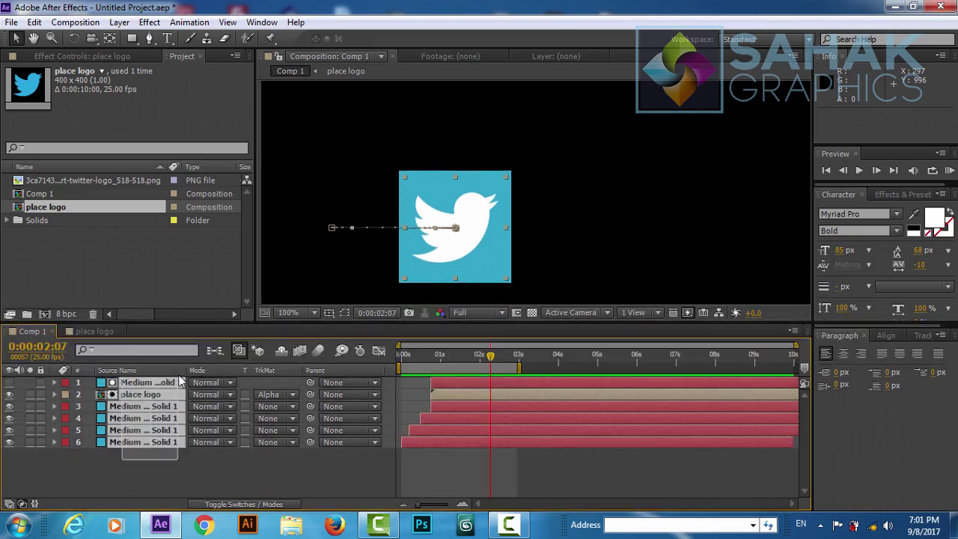
{"action": "left_click", "coordinate": [165, 469]}
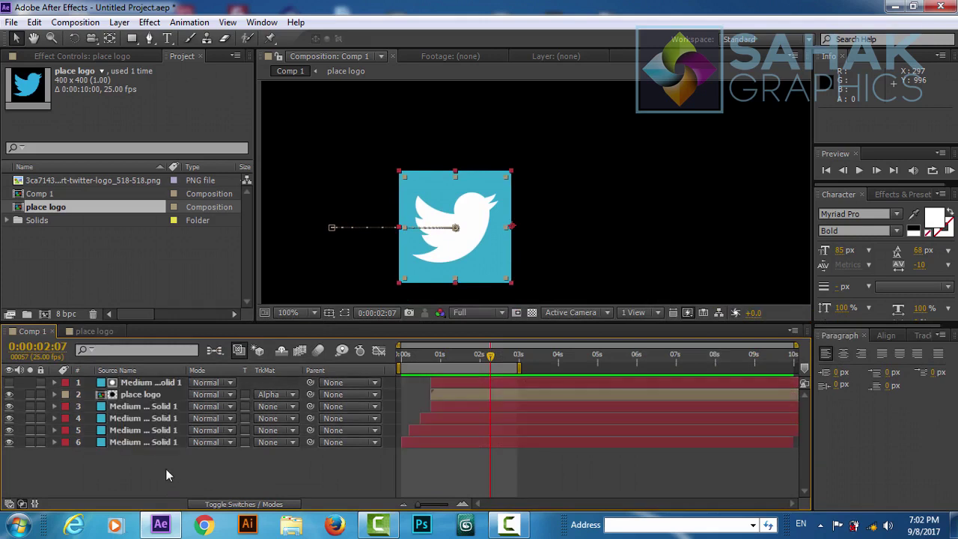
{"action": "left_click", "coordinate": [450, 382]}
- Duplicate the top cyan solid and give the six original layers a Green label
{"action": "key", "text": "ctrl+d"}
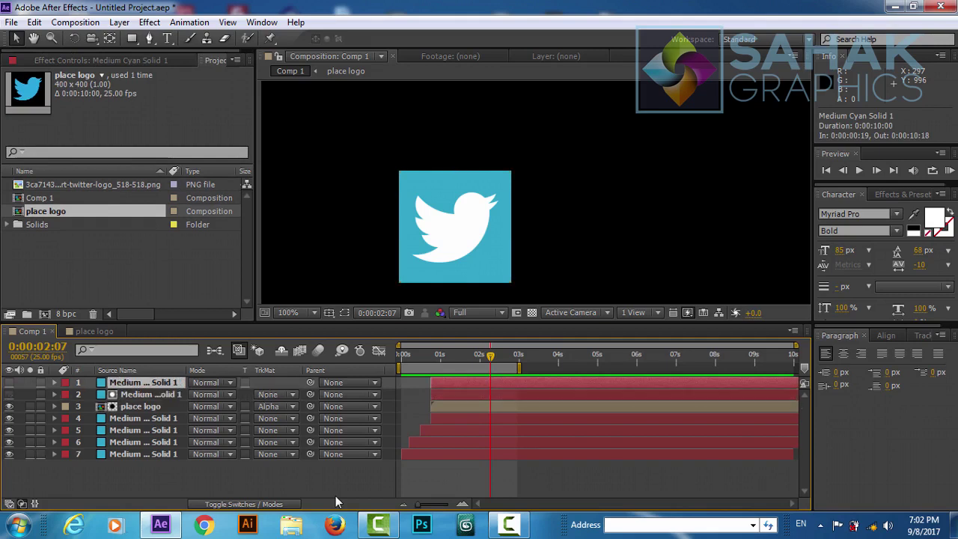
{"action": "left_click", "coordinate": [133, 474]}
{"action": "left_click_drag", "start_coordinate": [139, 471], "coordinate": [161, 385]}
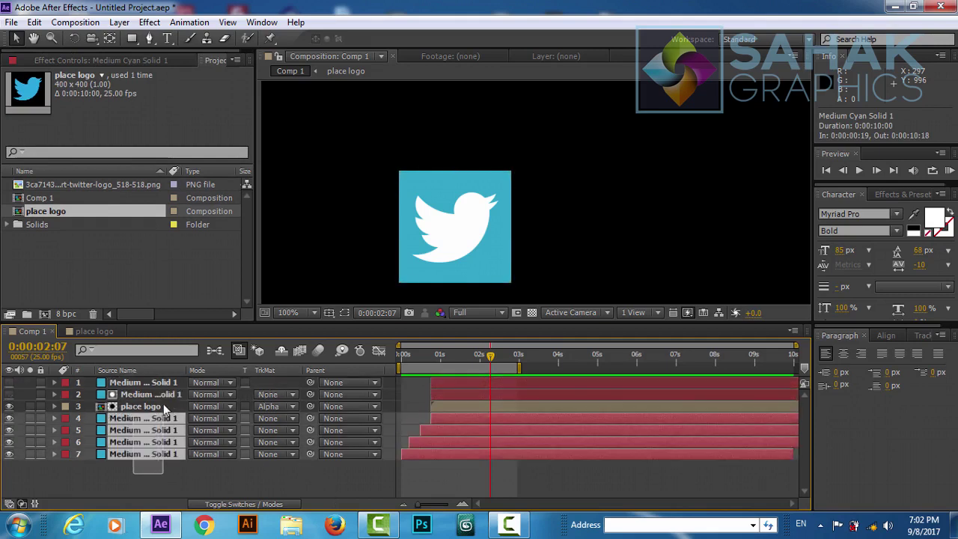
{"action": "left_click", "coordinate": [65, 396]}
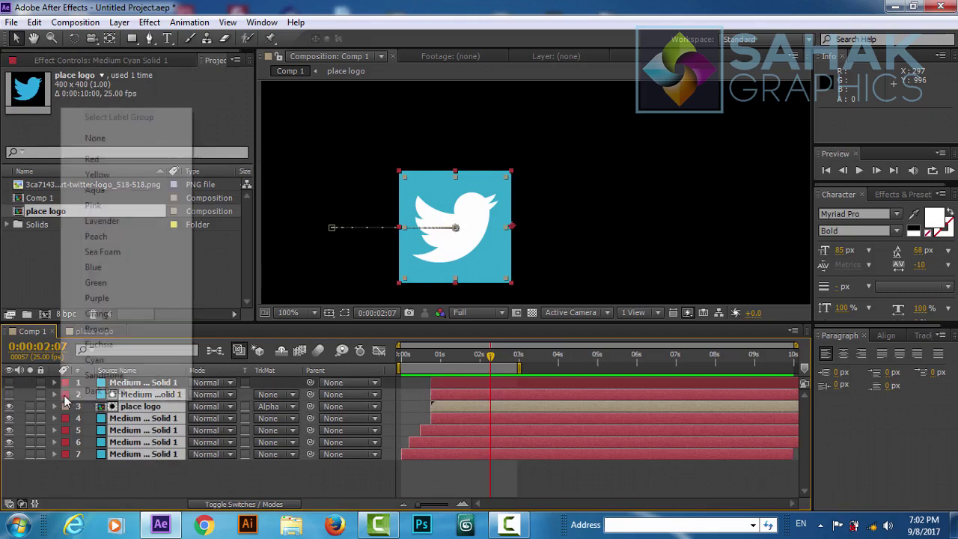
{"action": "left_click", "coordinate": [110, 287]}
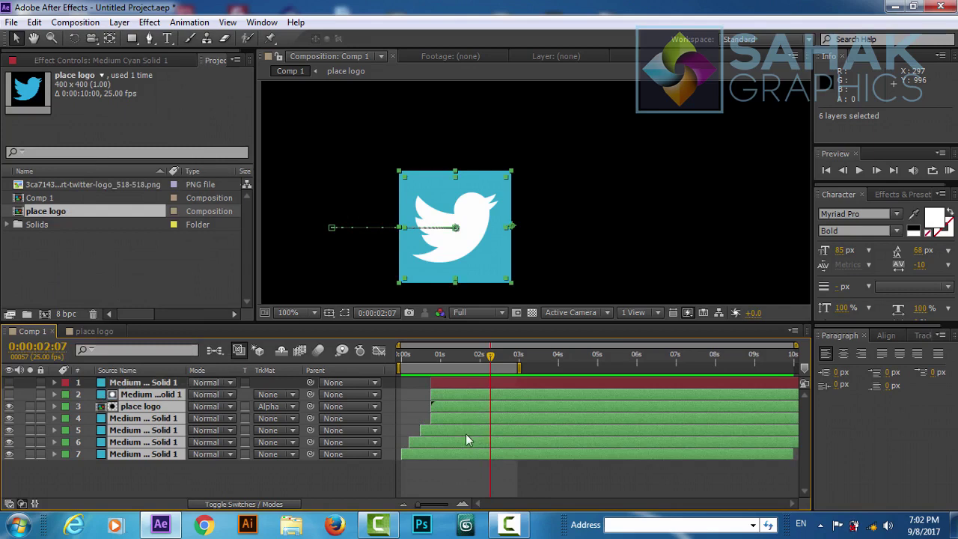
- Select the duplicated top solid, show its Position, and delete it
{"action": "left_click", "coordinate": [447, 385]}
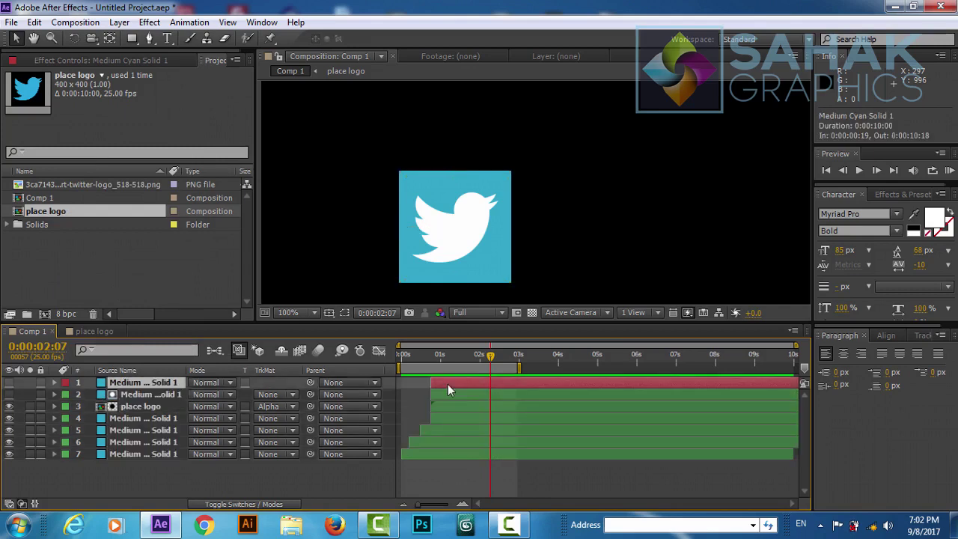
{"action": "key", "text": "p"}
{"action": "key", "text": "Delete"}
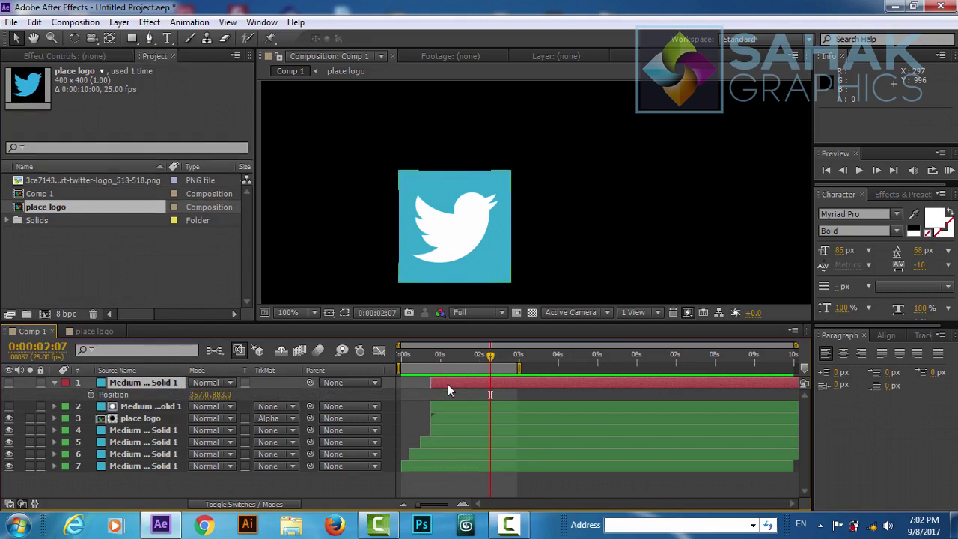
- Undo the solid deletion, collapse other layers' properties, and show the top solid's 80.0, 80.0% Scale
{"action": "key", "text": "u"}
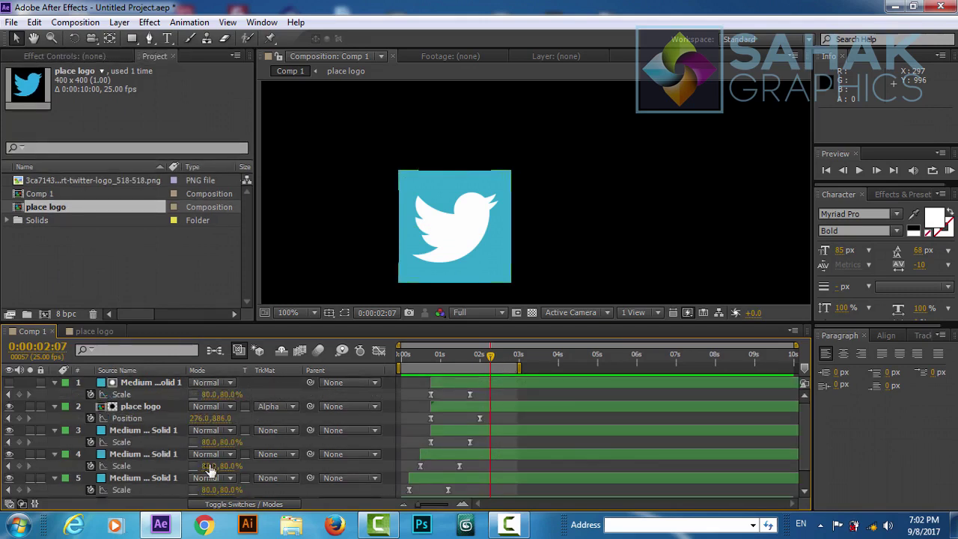
{"action": "key", "text": "ctrl+z"}
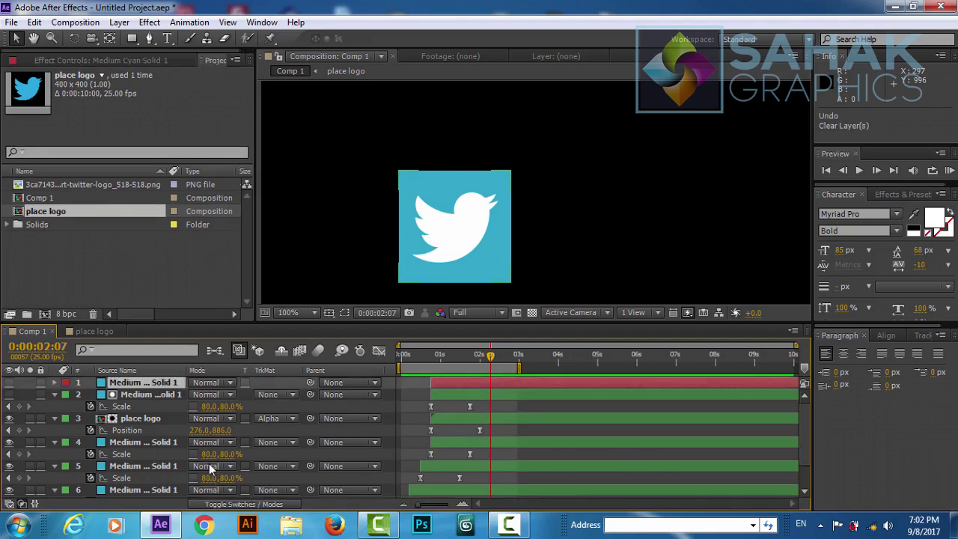
{"action": "left_click", "coordinate": [54, 394]}
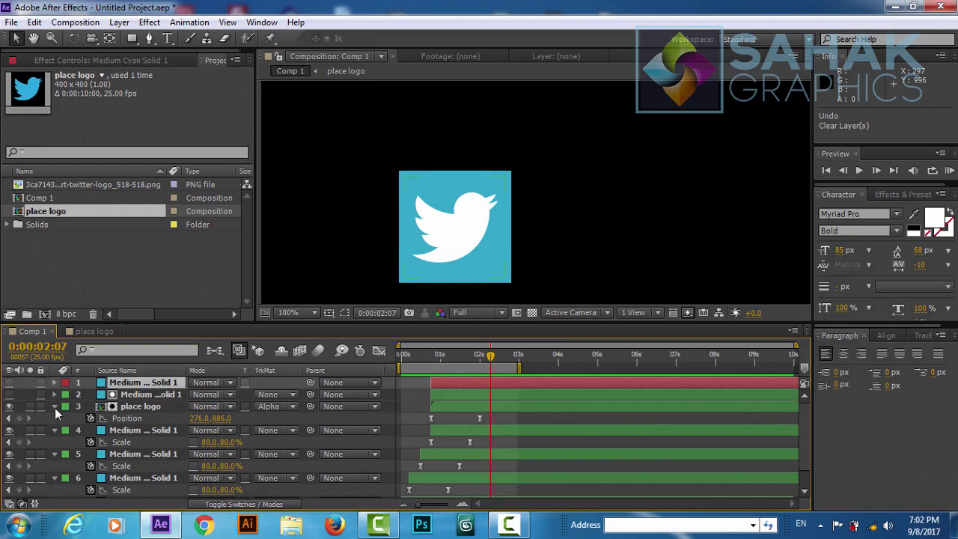
{"action": "left_click", "coordinate": [55, 406]}
{"action": "key", "text": "ctrl+a"}
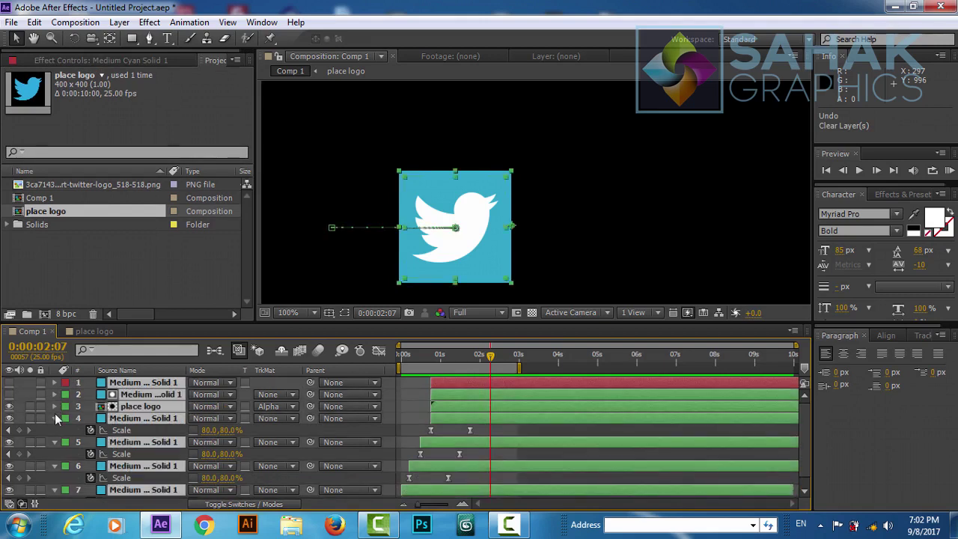
{"action": "left_click", "coordinate": [55, 419]}
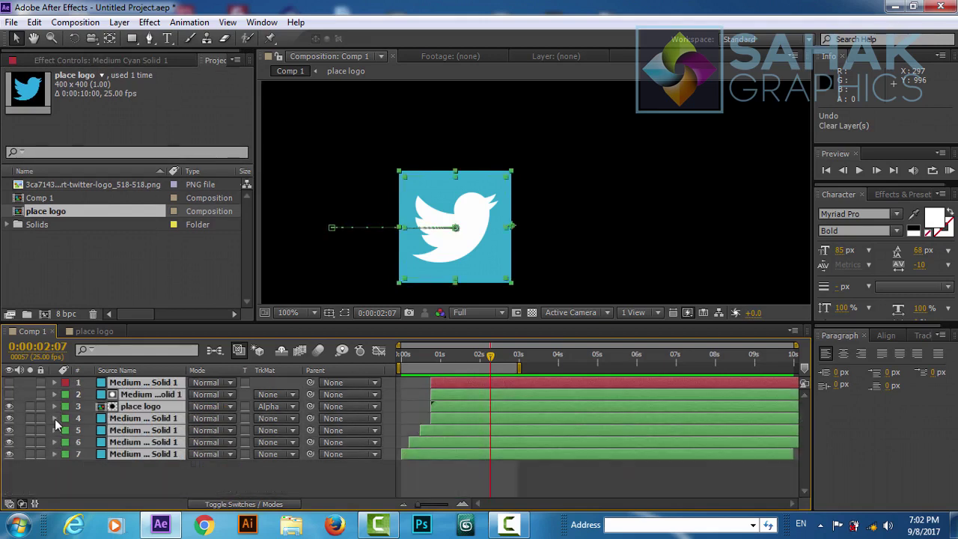
{"action": "left_click", "coordinate": [203, 471]}
{"action": "left_click", "coordinate": [490, 380]}
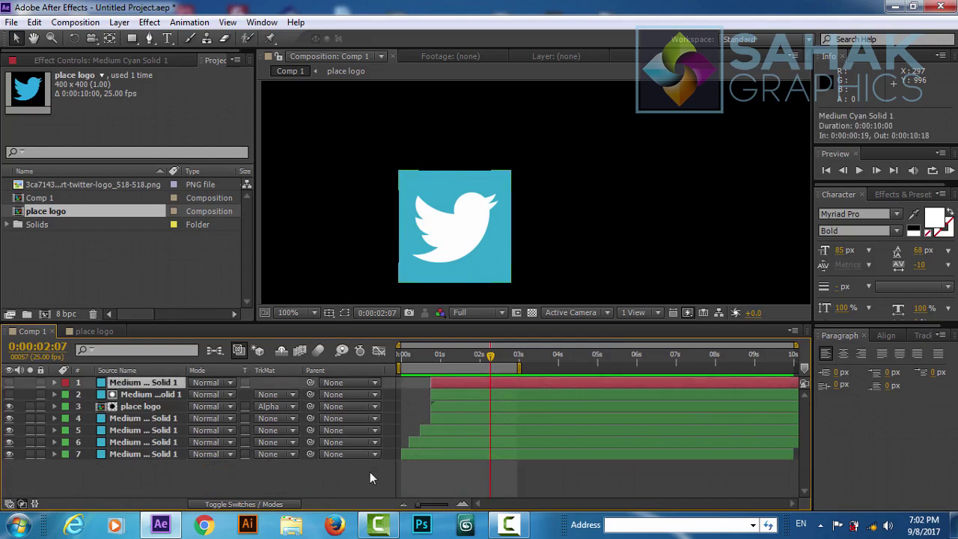
{"action": "key", "text": "s"}
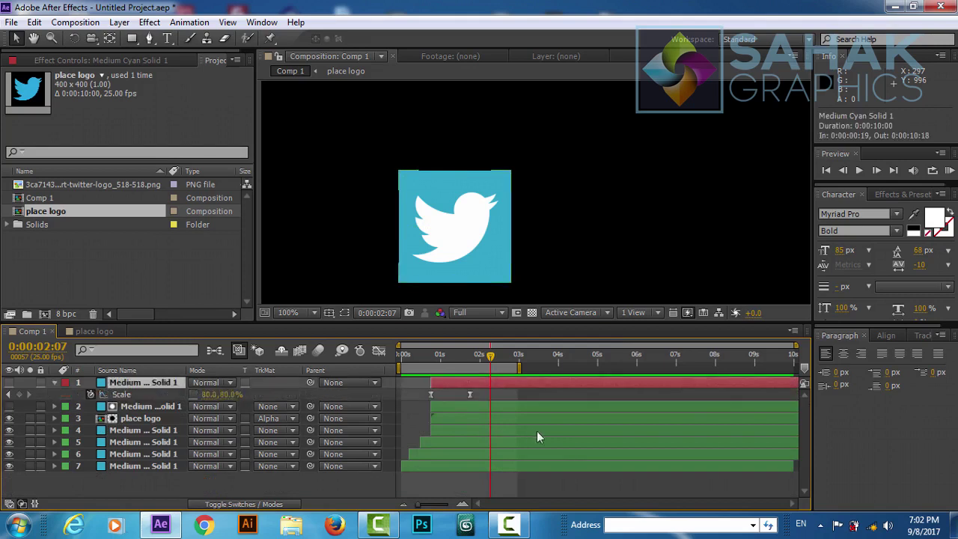
- At the second Scale keyframe, widen the top cyan solid to 115% horizontally
{"action": "mouse_move", "coordinate": [491, 355]}
{"action": "left_mouse_down"}
{"action": "mouse_move", "coordinate": [462, 363]}
{"action": "mouse_move", "coordinate": [471, 366]}
{"action": "left_mouse_up"}
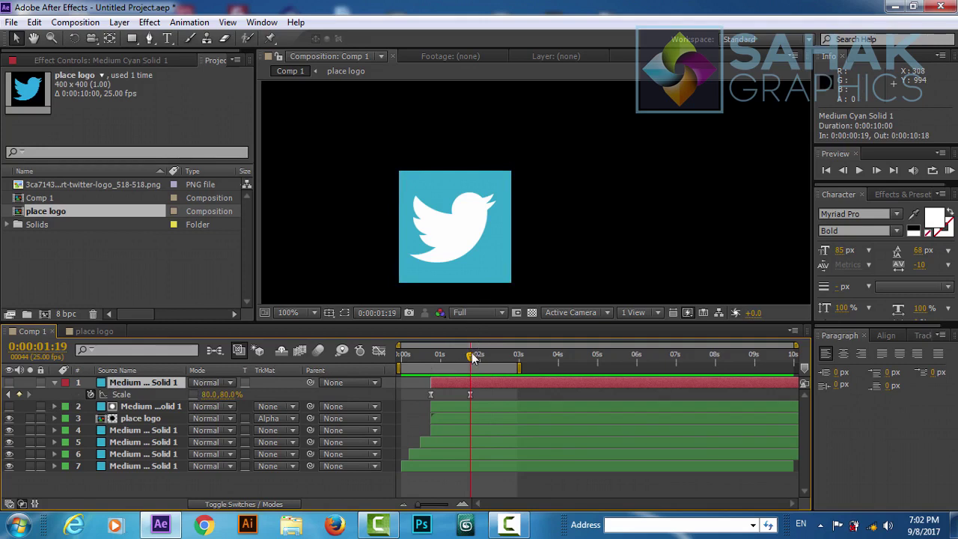
{"action": "left_click_drag", "start_coordinate": [471, 358], "coordinate": [435, 360]}
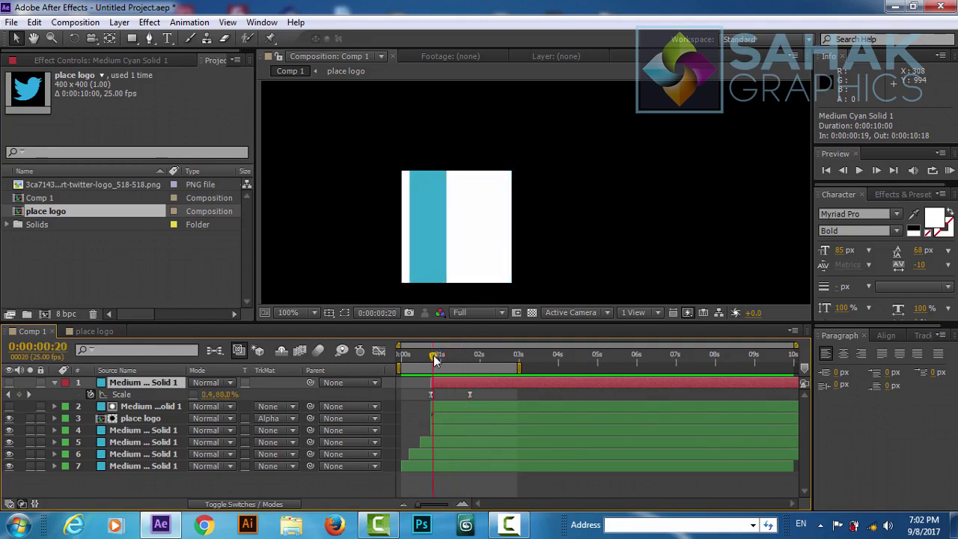
{"action": "left_click_drag", "start_coordinate": [433, 354], "coordinate": [472, 358]}
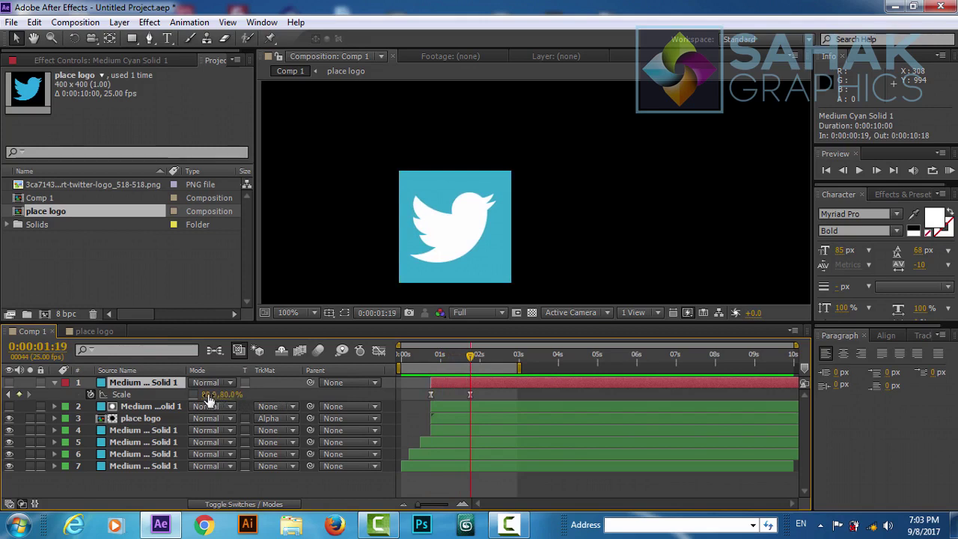
{"action": "mouse_move", "coordinate": [209, 394]}
{"action": "left_mouse_down"}
{"action": "mouse_move", "coordinate": [343, 390]}
{"action": "mouse_move", "coordinate": [224, 392]}
{"action": "left_mouse_up"}
{"action": "left_click", "coordinate": [209, 394]}
{"action": "type", "text": "115"}
{"action": "key", "text": "Return"}
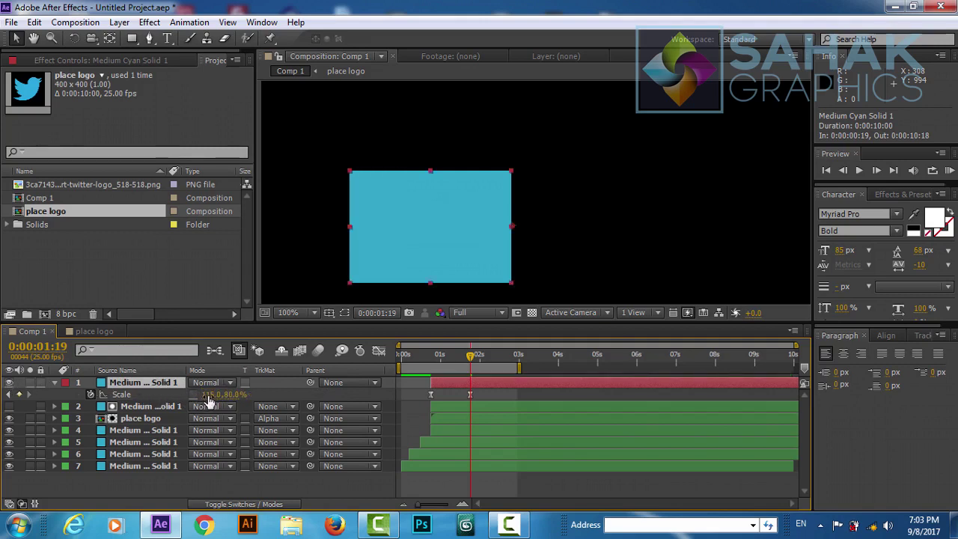
- Flip and stretch the solid into a bar right of the logo, Scale X -300%
{"action": "left_click_drag", "start_coordinate": [211, 395], "coordinate": [6, 385]}
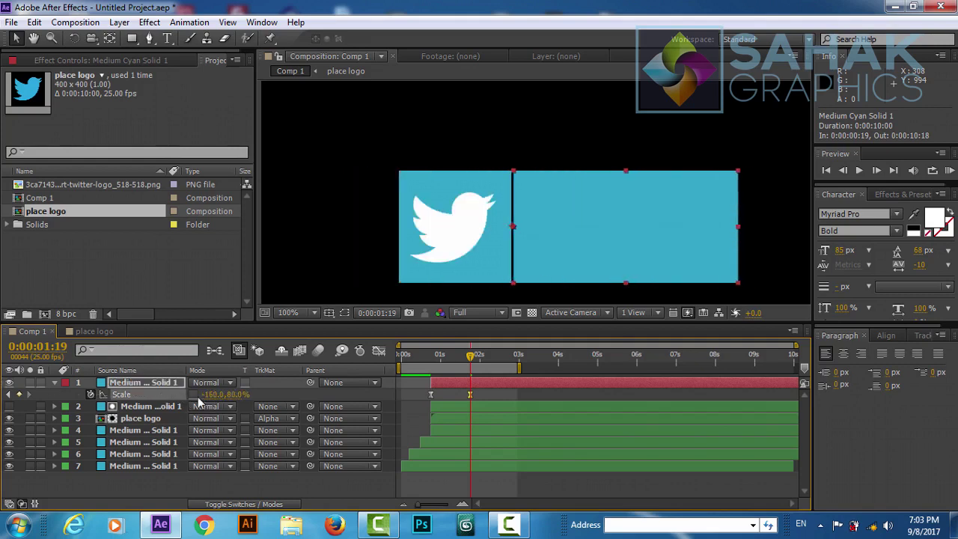
{"action": "left_click_drag", "start_coordinate": [214, 396], "coordinate": [149, 392]}
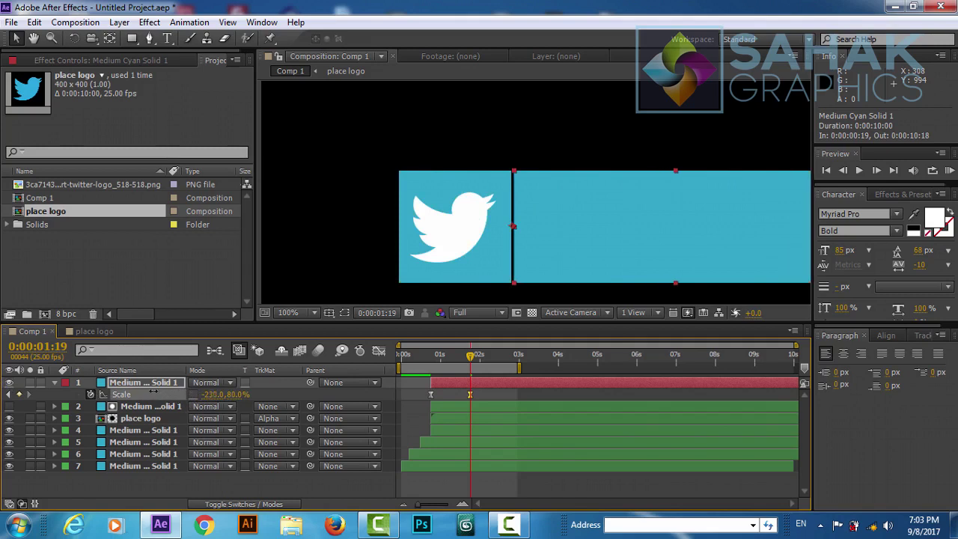
{"action": "key", "text": "h"}
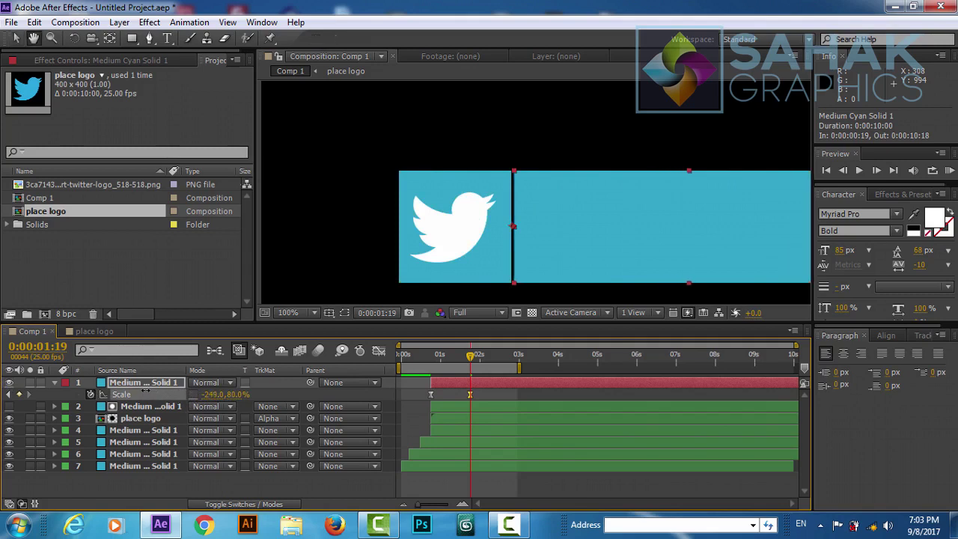
{"action": "mouse_move", "coordinate": [584, 221]}
{"action": "left_mouse_down"}
{"action": "mouse_move", "coordinate": [445, 195]}
{"action": "mouse_move", "coordinate": [466, 207]}
{"action": "left_mouse_up"}
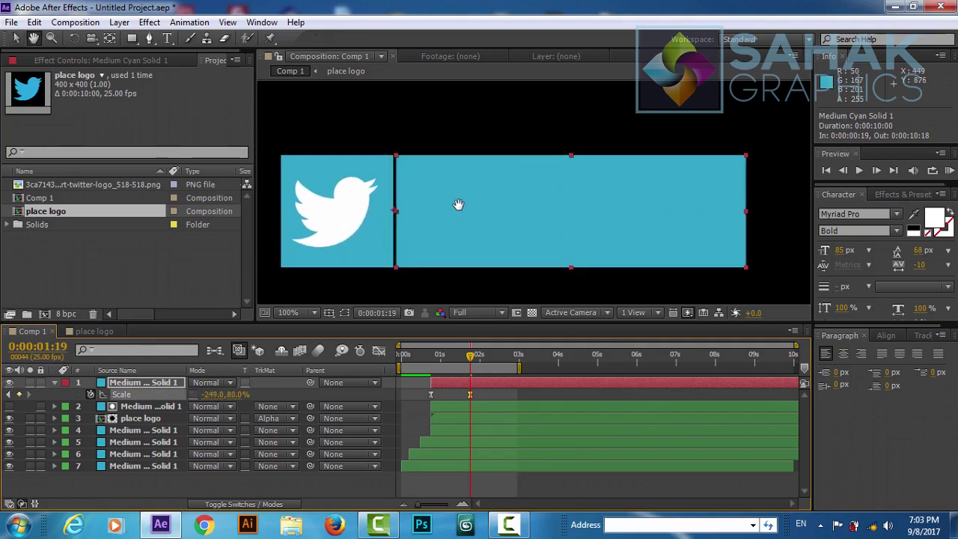
{"action": "key", "text": "v"}
{"action": "left_click_drag", "start_coordinate": [208, 394], "coordinate": [190, 394]}
{"action": "left_click", "coordinate": [211, 394]}
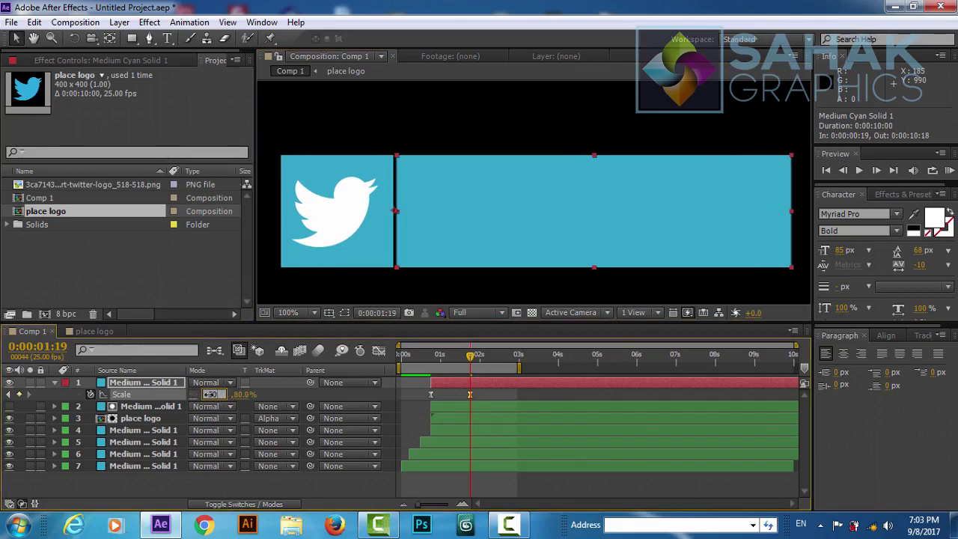
{"action": "key", "text": "Return"}
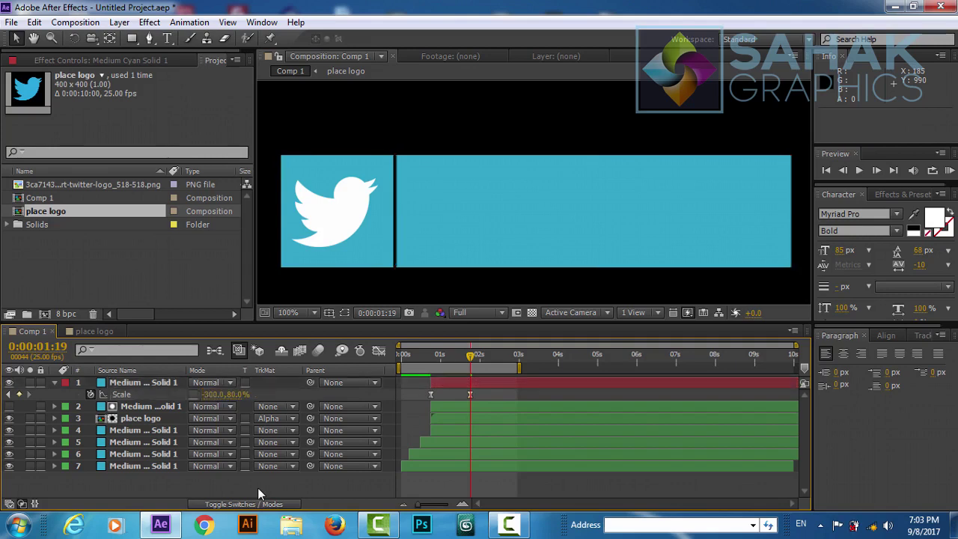
{"action": "key", "text": "comma"}
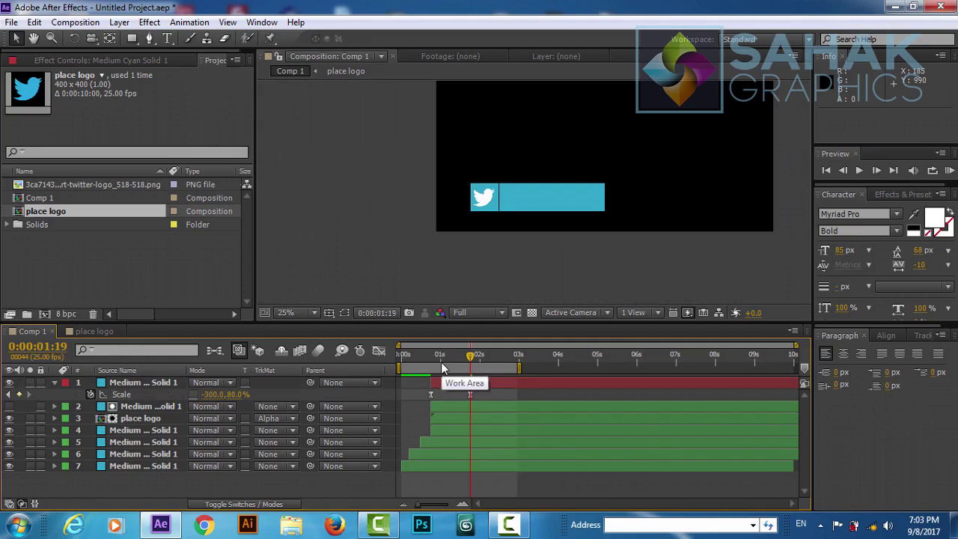
- Set the top solid's Scale X at the second keyframe to -350
{"action": "left_click", "coordinate": [212, 394]}
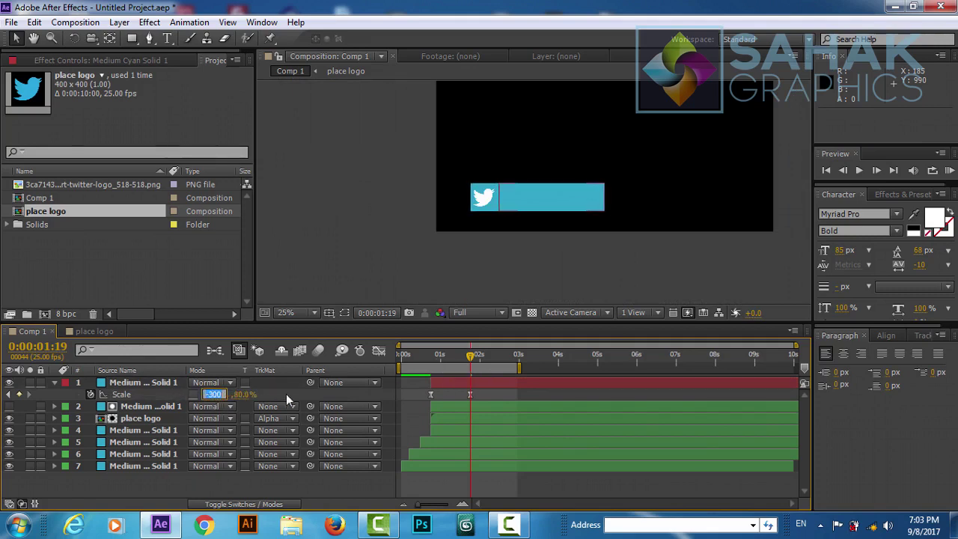
{"action": "left_click_drag", "start_coordinate": [208, 394], "coordinate": [167, 393]}
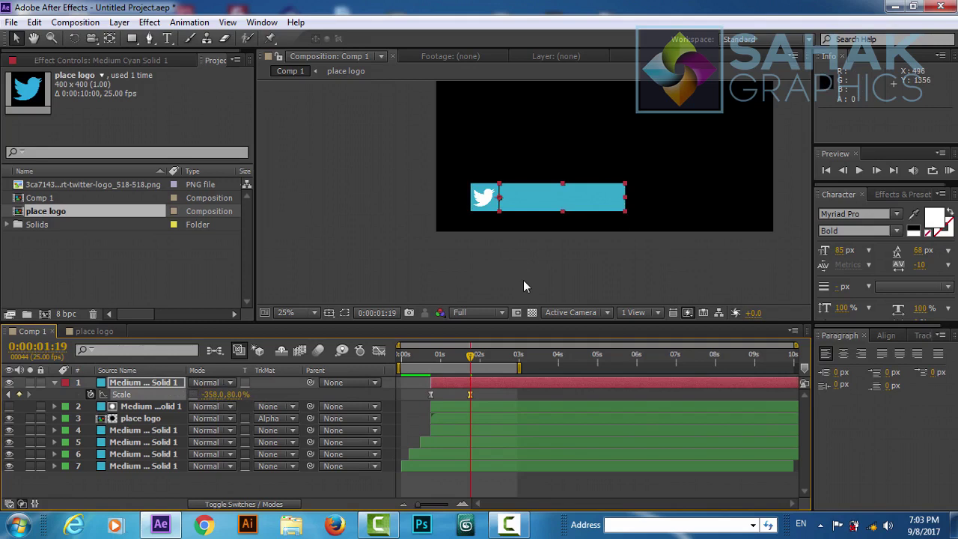
{"action": "left_click", "coordinate": [213, 395]}
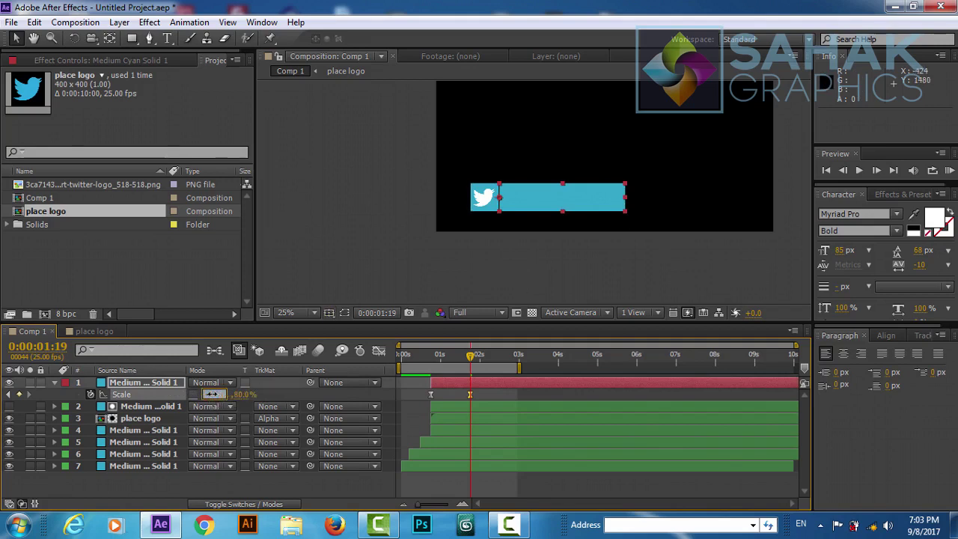
{"action": "left_click", "coordinate": [224, 477]}
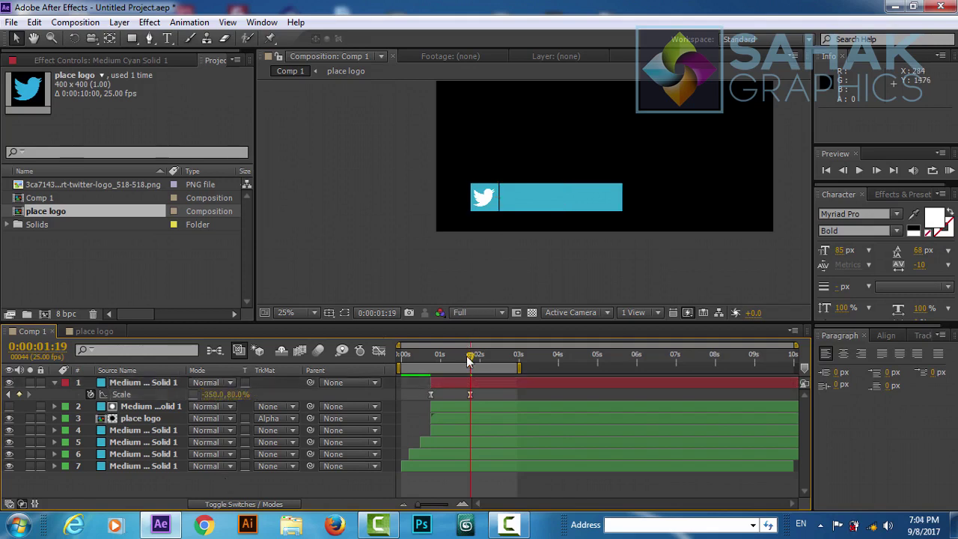
- Scrub through the timeline to check the bar expanding, then select the solid layer
{"action": "left_click_drag", "start_coordinate": [470, 362], "coordinate": [409, 367]}
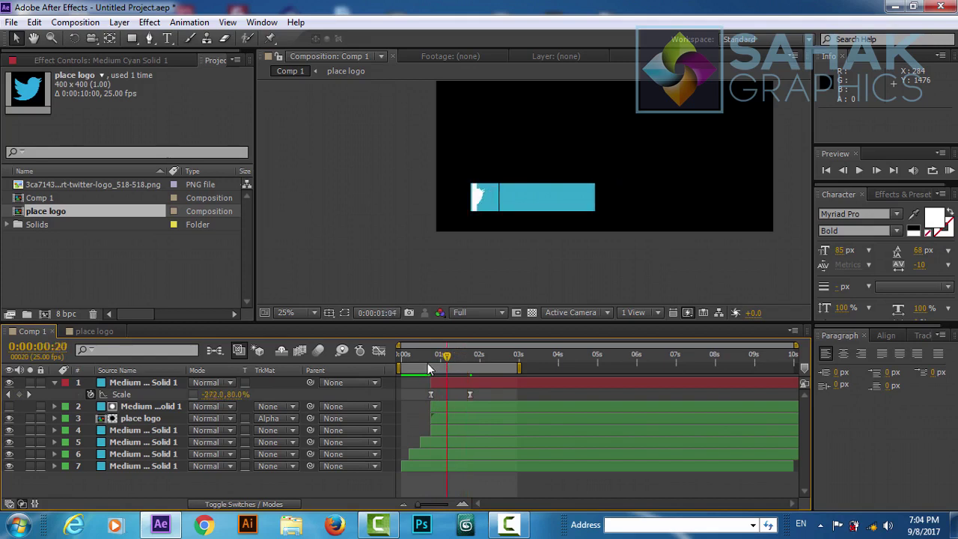
{"action": "left_click_drag", "start_coordinate": [409, 366], "coordinate": [471, 366]}
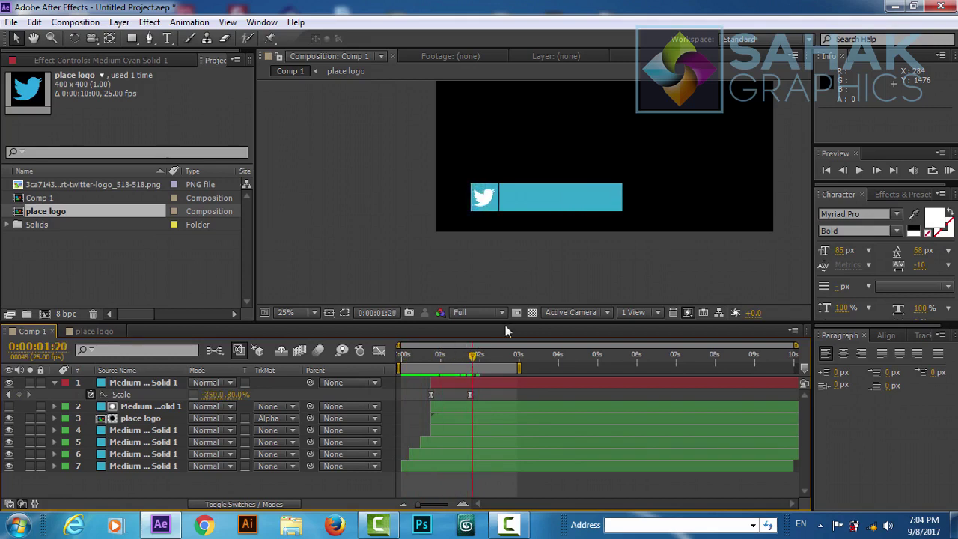
{"action": "left_click_drag", "start_coordinate": [499, 321], "coordinate": [499, 320]}
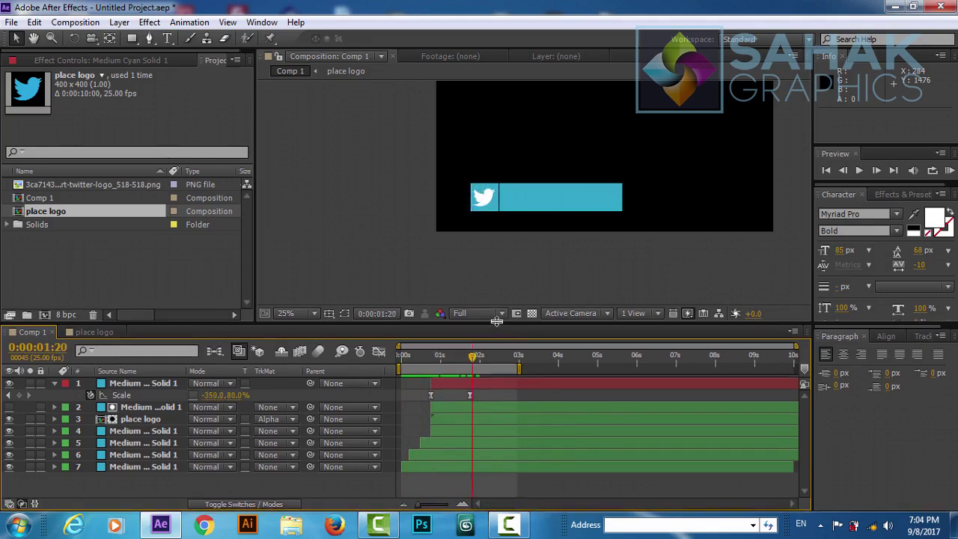
{"action": "left_click", "coordinate": [463, 383]}
- Duplicate the Medium Cyan Solid 1 layer three times, starting each copy about 4-7 frames later
{"action": "left_click", "coordinate": [464, 383]}
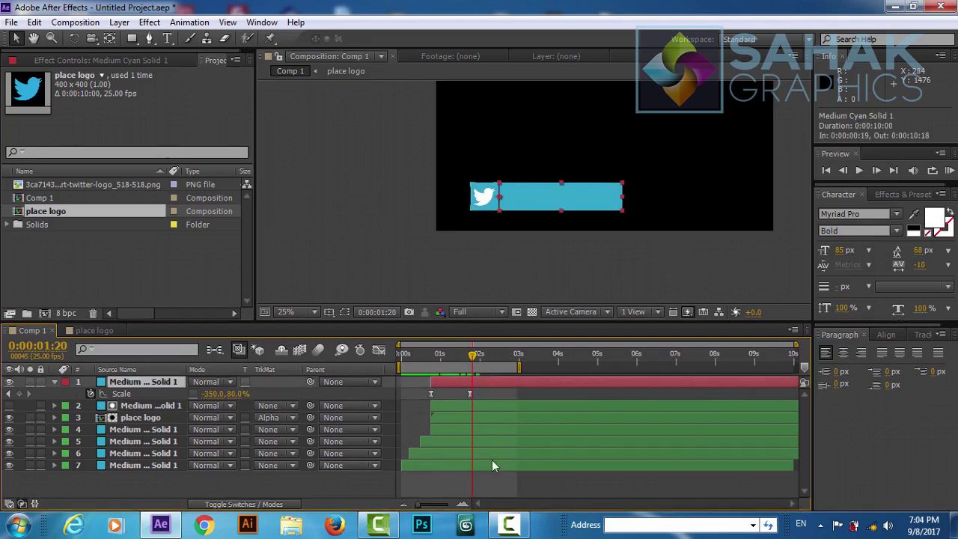
{"action": "key", "text": "ctrl+d"}
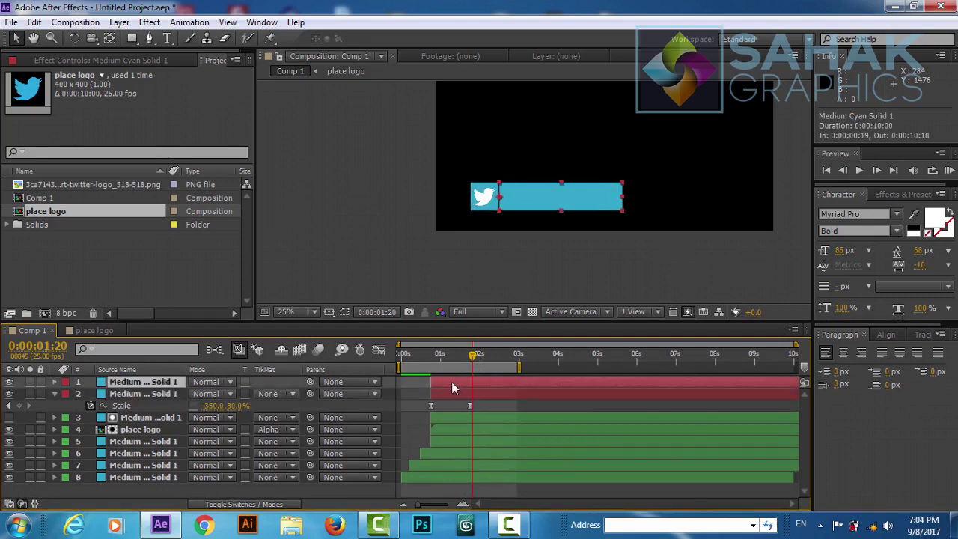
{"action": "left_click_drag", "start_coordinate": [451, 383], "coordinate": [461, 383]}
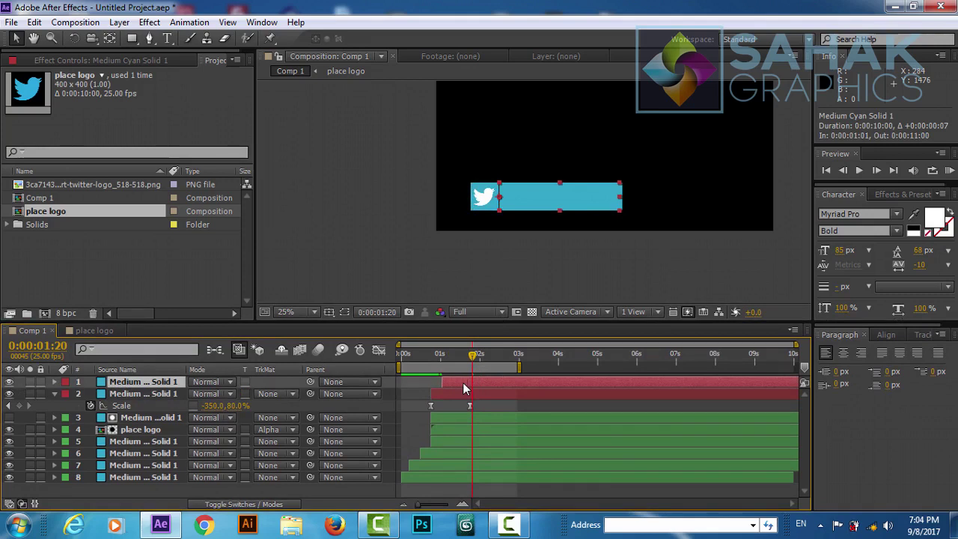
{"action": "key", "text": "ctrl+d"}
{"action": "left_click_drag", "start_coordinate": [468, 383], "coordinate": [472, 383]}
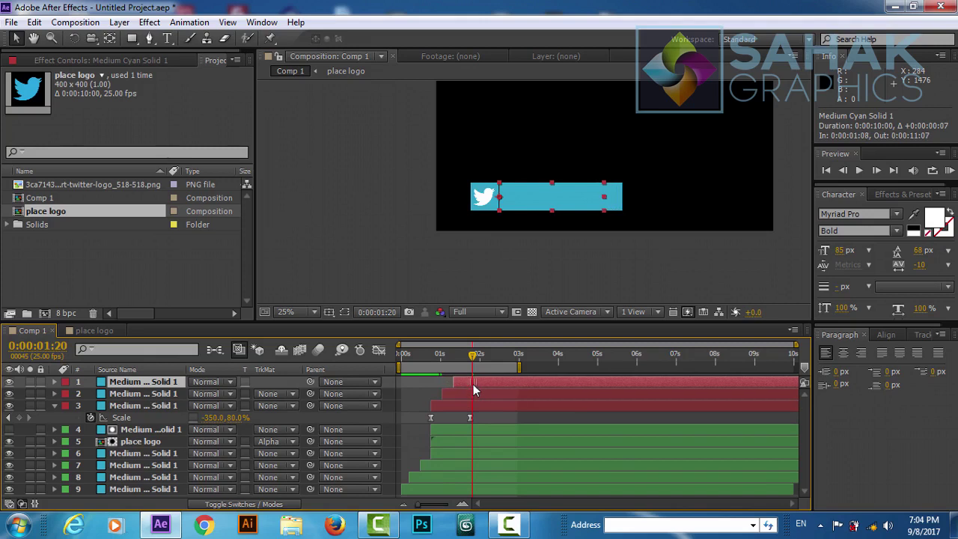
{"action": "key", "text": "ctrl+d"}
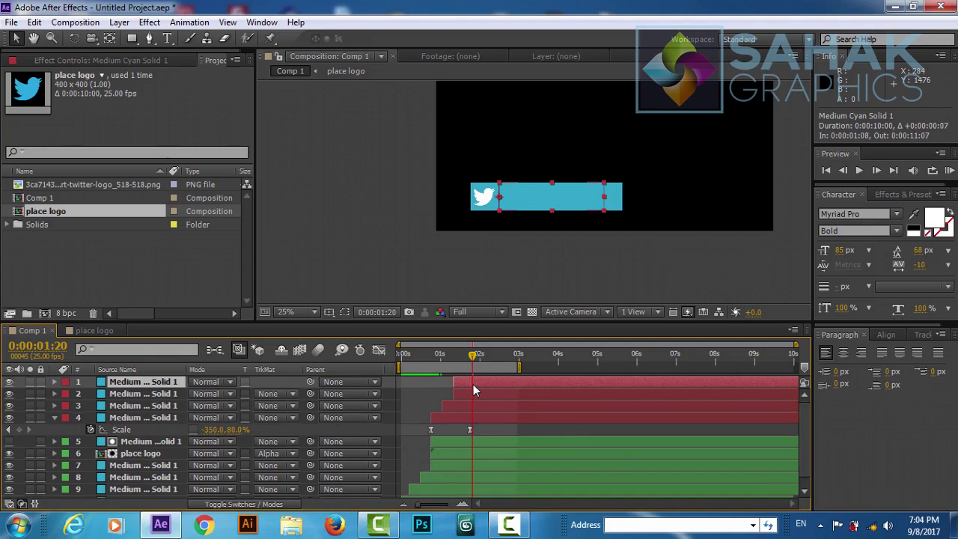
{"action": "left_click_drag", "start_coordinate": [485, 382], "coordinate": [488, 381]}
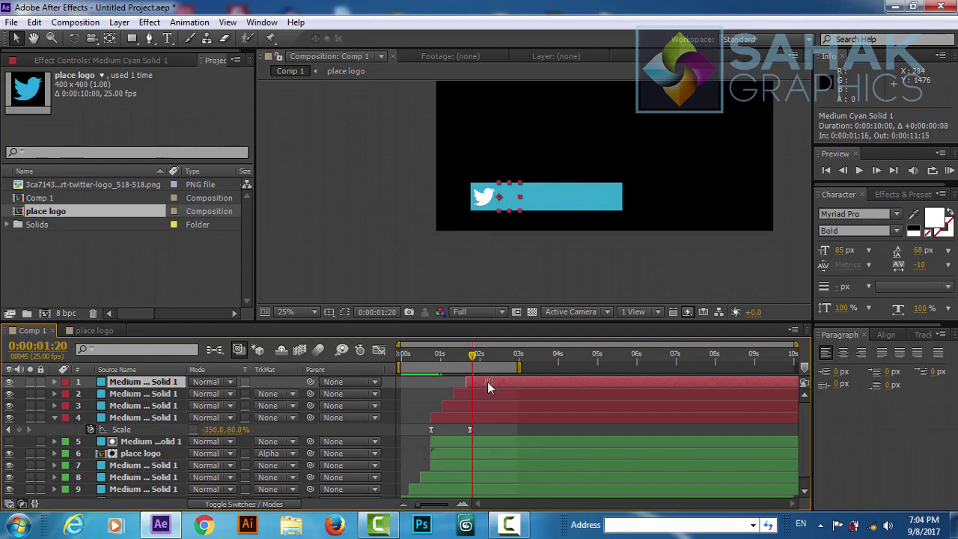
{"action": "left_click", "coordinate": [449, 421]}
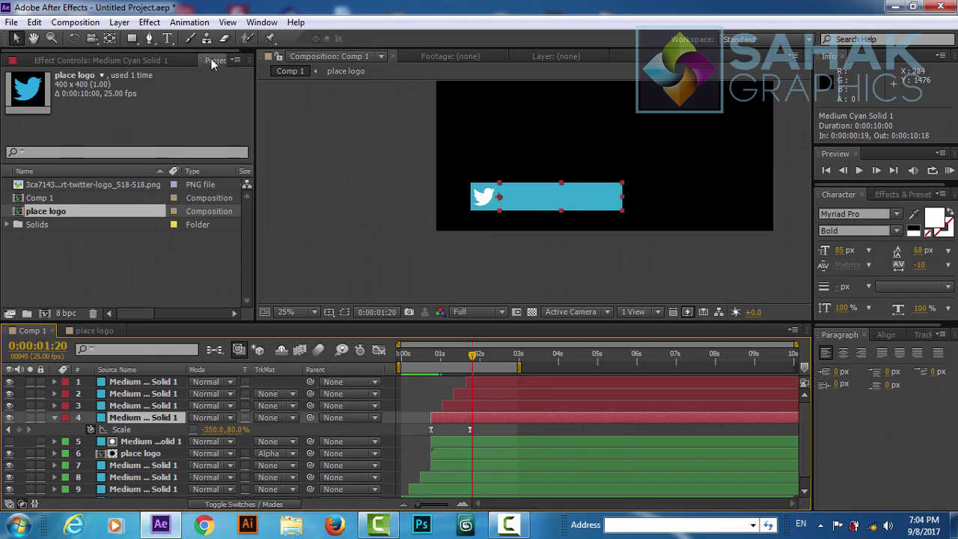
- Apply a Fill effect with white colour to the fourth solid layer
{"action": "left_click", "coordinate": [177, 56]}
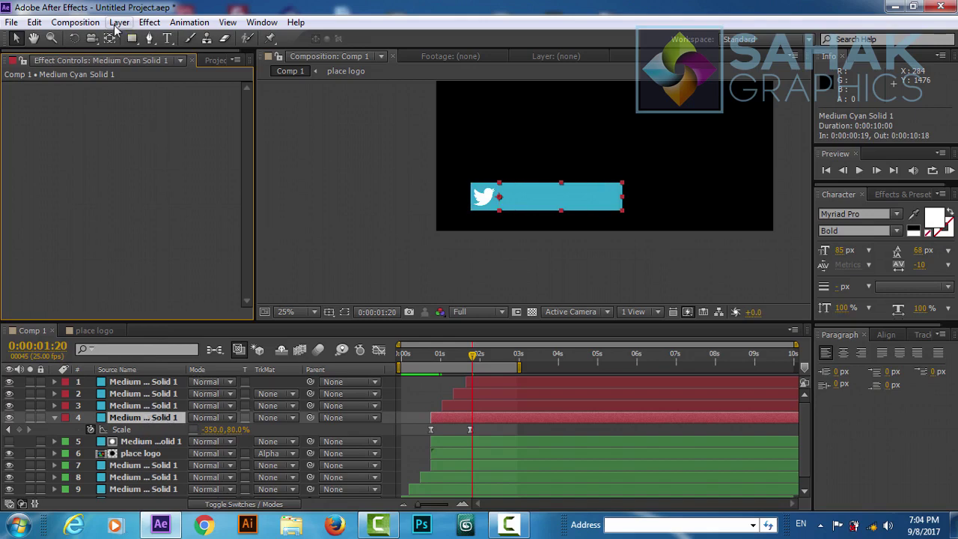
{"action": "left_click", "coordinate": [146, 22]}
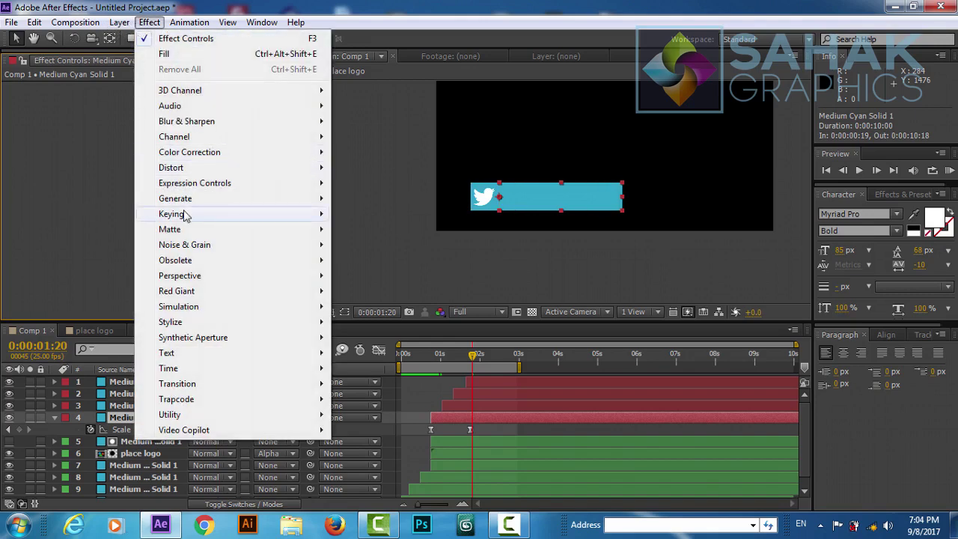
{"action": "mouse_move", "coordinate": [184, 223]}
{"action": "mouse_move", "coordinate": [187, 200]}
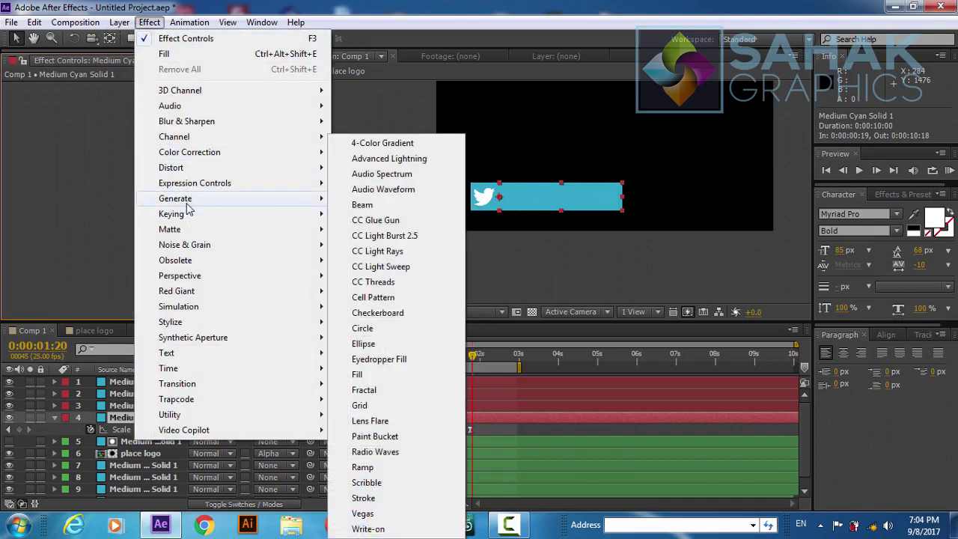
{"action": "left_click", "coordinate": [366, 374]}
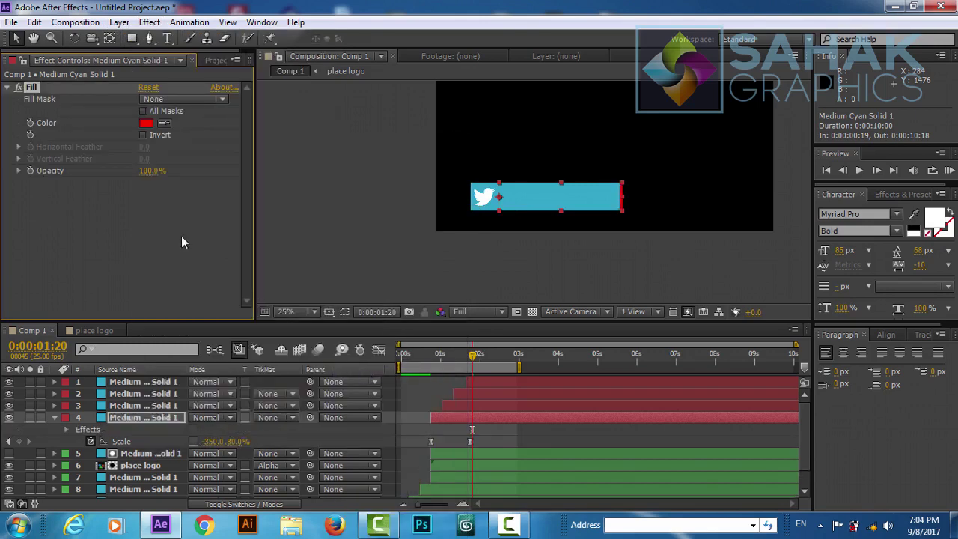
{"action": "left_click", "coordinate": [146, 123]}
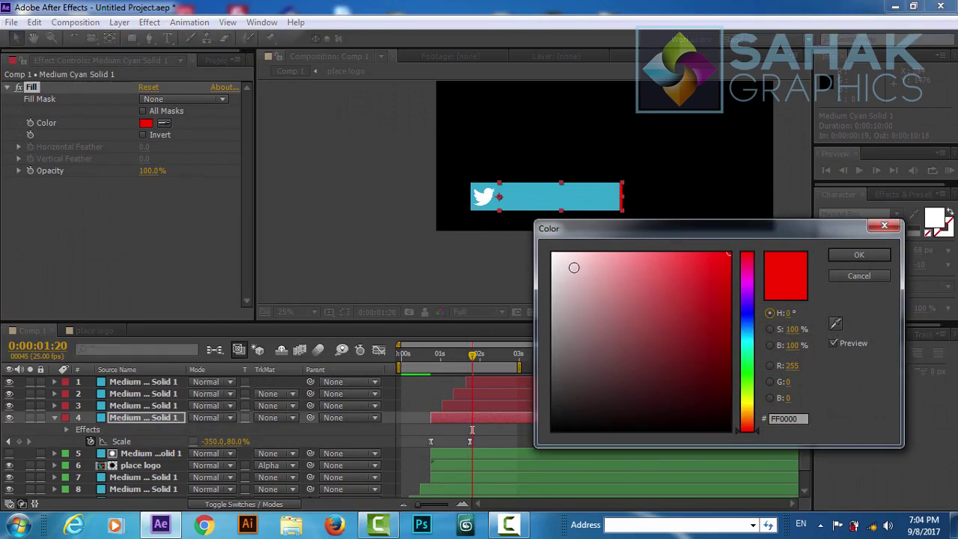
{"action": "left_click_drag", "start_coordinate": [571, 267], "coordinate": [551, 254]}
{"action": "left_click", "coordinate": [836, 252]}
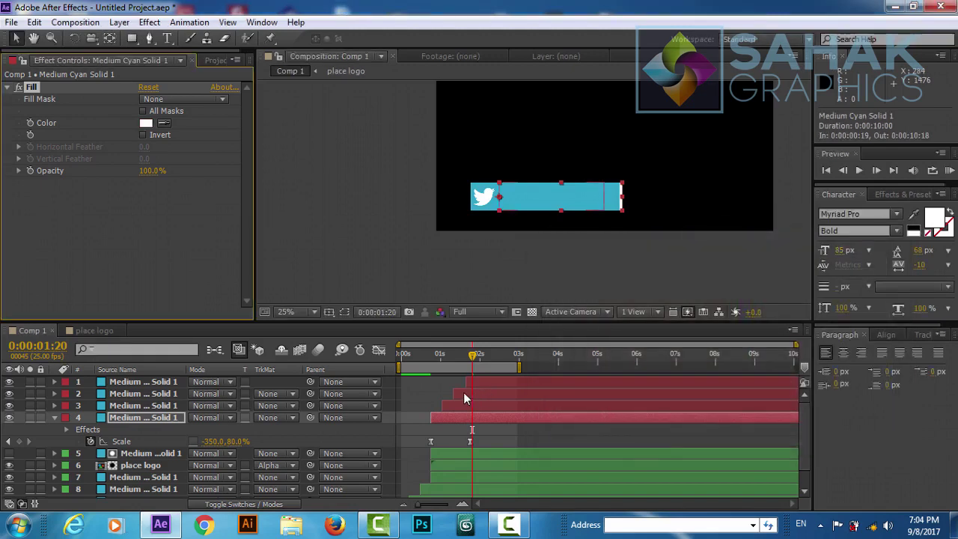
- Give the second solid layer a white FFFFFF Fill as well, then scrub forward to watch
{"action": "left_click", "coordinate": [463, 394]}
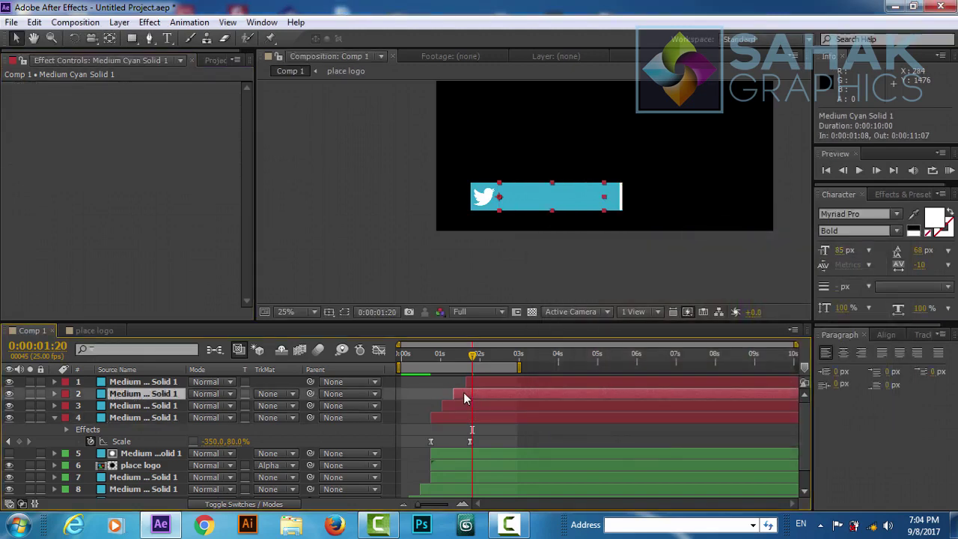
{"action": "left_click", "coordinate": [155, 26]}
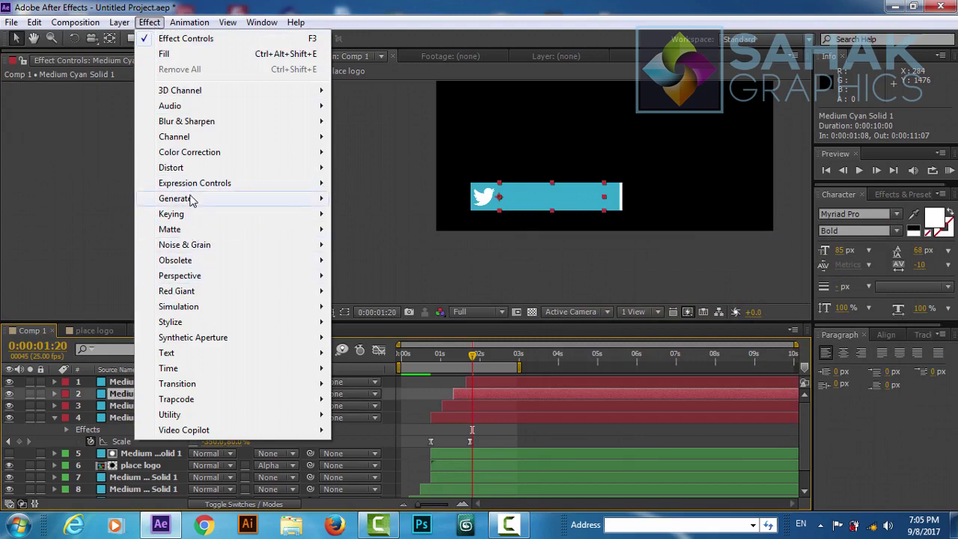
{"action": "mouse_move", "coordinate": [196, 201]}
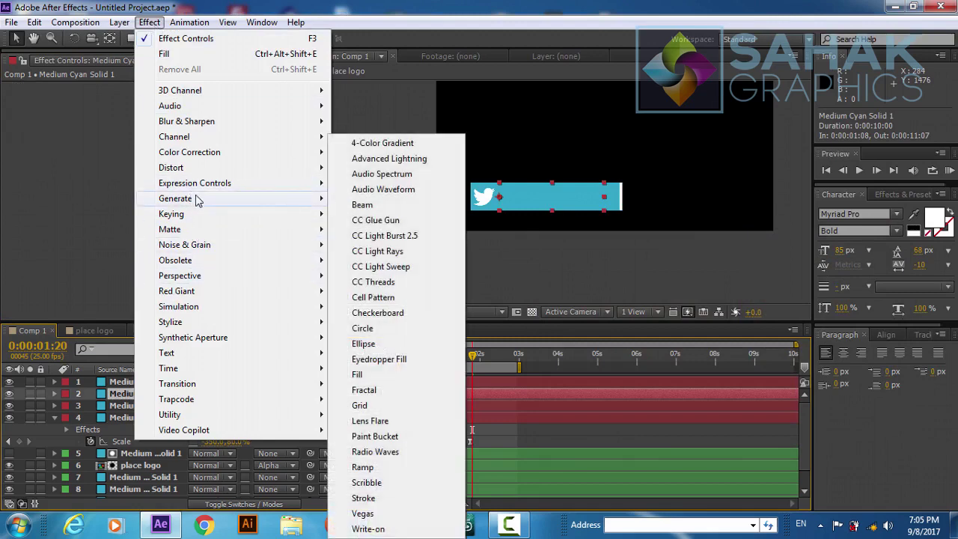
{"action": "left_click", "coordinate": [373, 378]}
{"action": "left_click", "coordinate": [145, 123]}
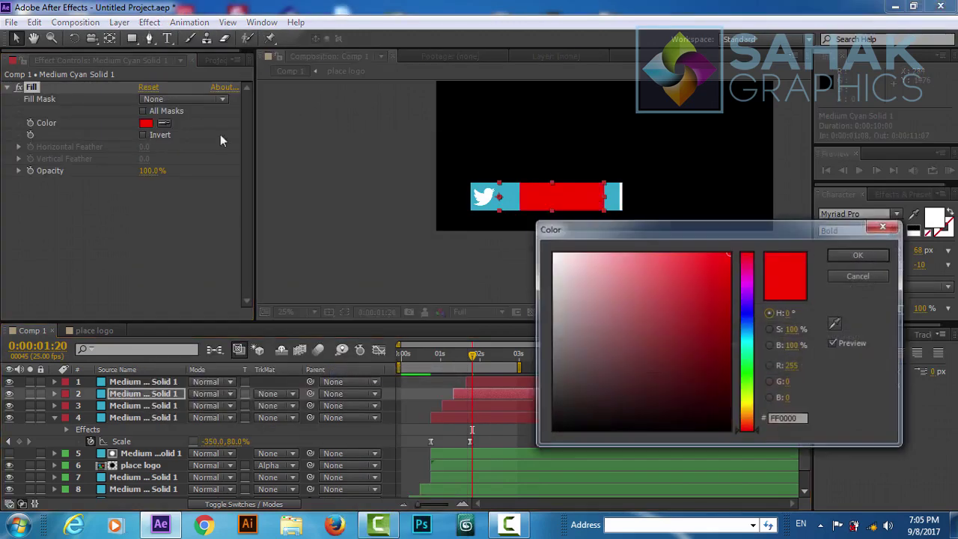
{"action": "type", "text": "ffffff"}
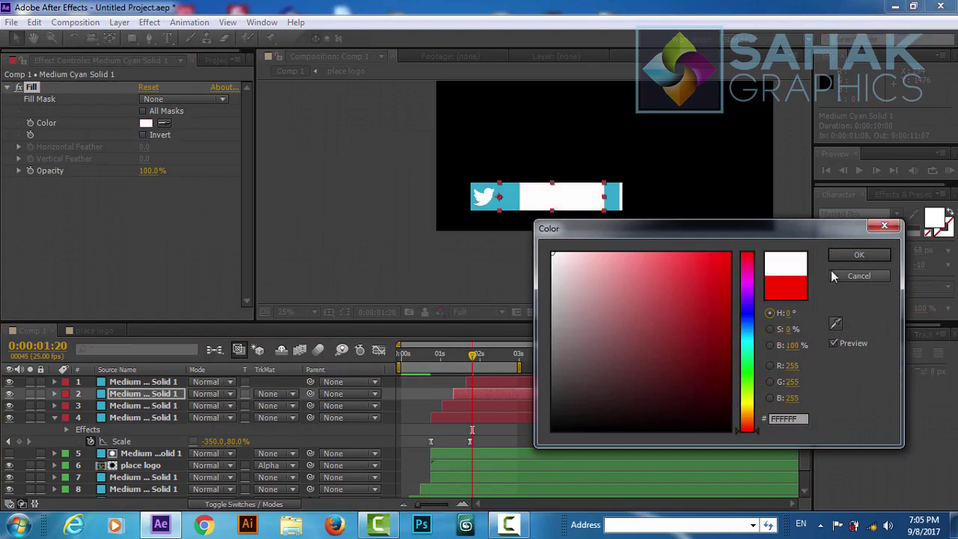
{"action": "left_click", "coordinate": [847, 257]}
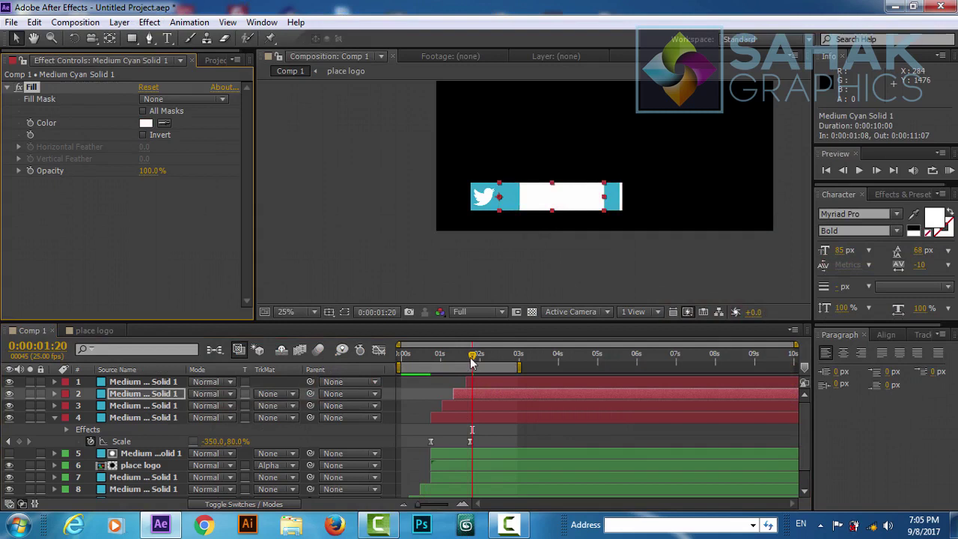
{"action": "mouse_move", "coordinate": [472, 360]}
{"action": "left_mouse_down"}
{"action": "mouse_move", "coordinate": [492, 364]}
{"action": "mouse_move", "coordinate": [421, 363]}
{"action": "mouse_move", "coordinate": [501, 366]}
{"action": "mouse_move", "coordinate": [425, 365]}
{"action": "left_mouse_up"}
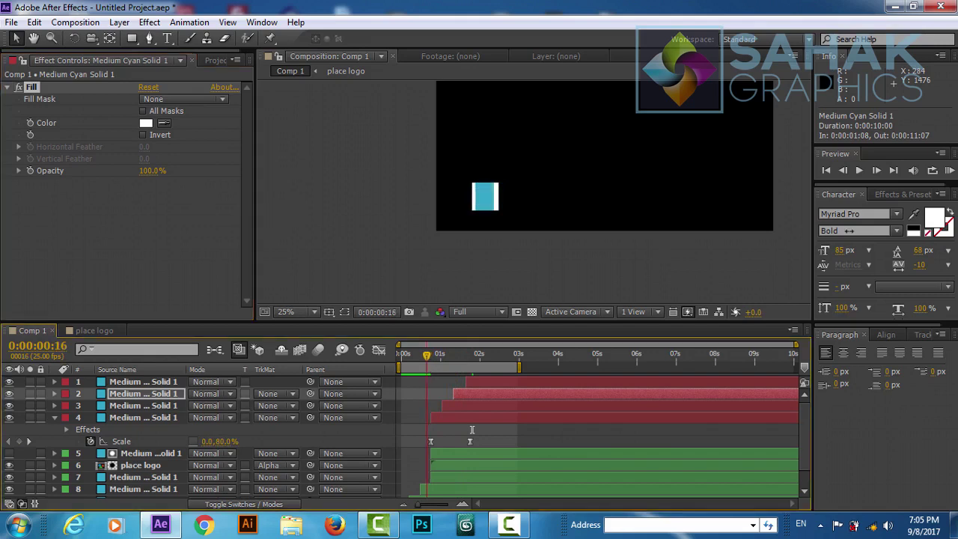
{"action": "left_click", "coordinate": [947, 177]}
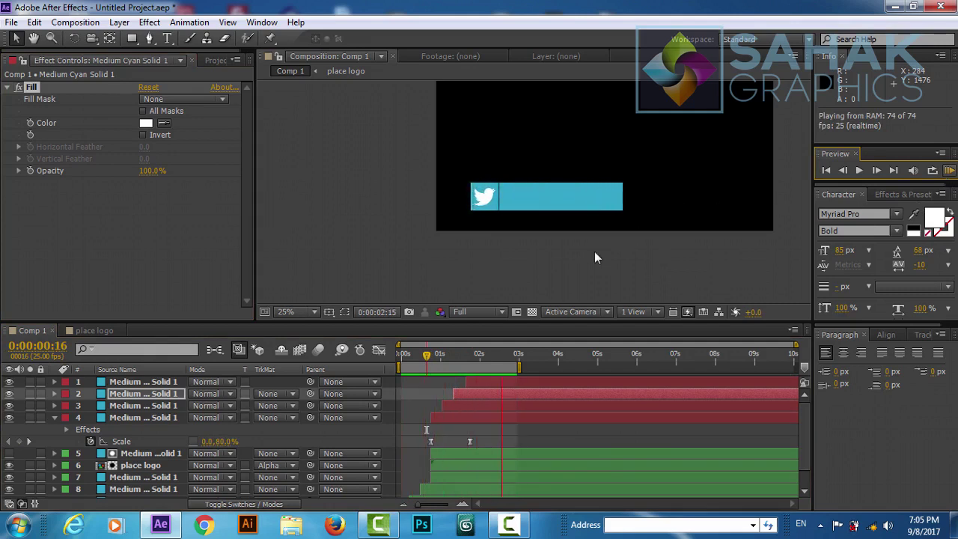
{"action": "key", "text": "space"}
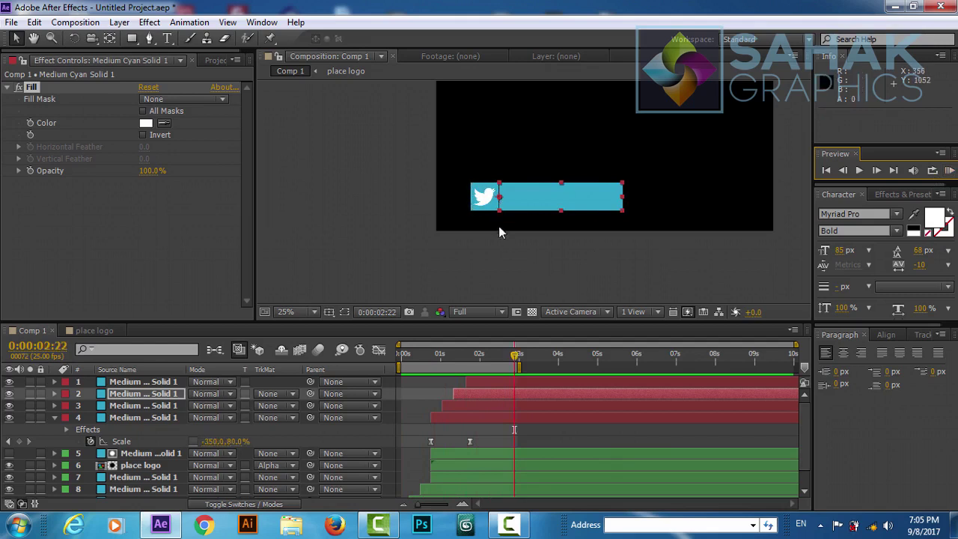
- Nudge all four bar layers' position keys two steps later, then return to 0:00
{"action": "key", "text": "period"}
{"action": "key", "text": "period"}
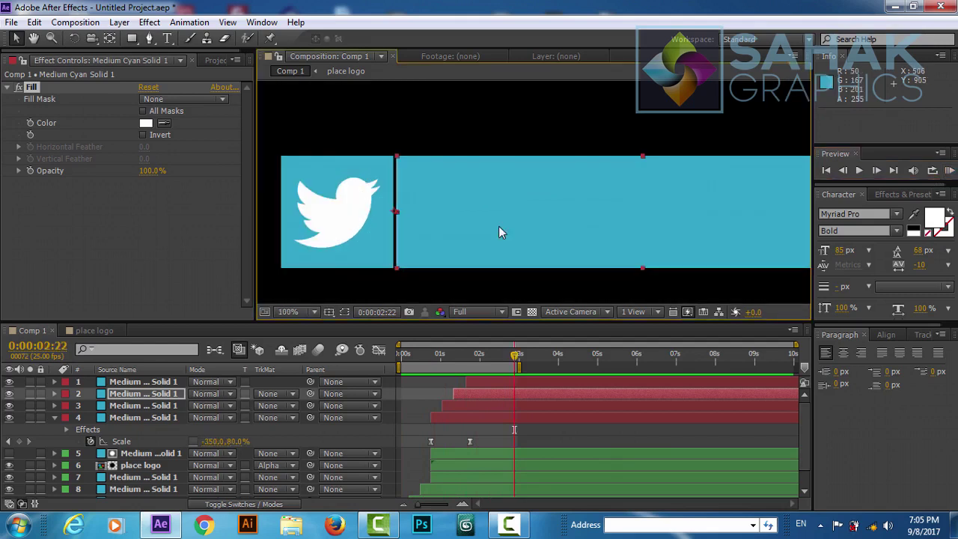
{"action": "left_click", "coordinate": [470, 417]}
{"action": "left_click", "coordinate": [488, 384], "text": "shift"}
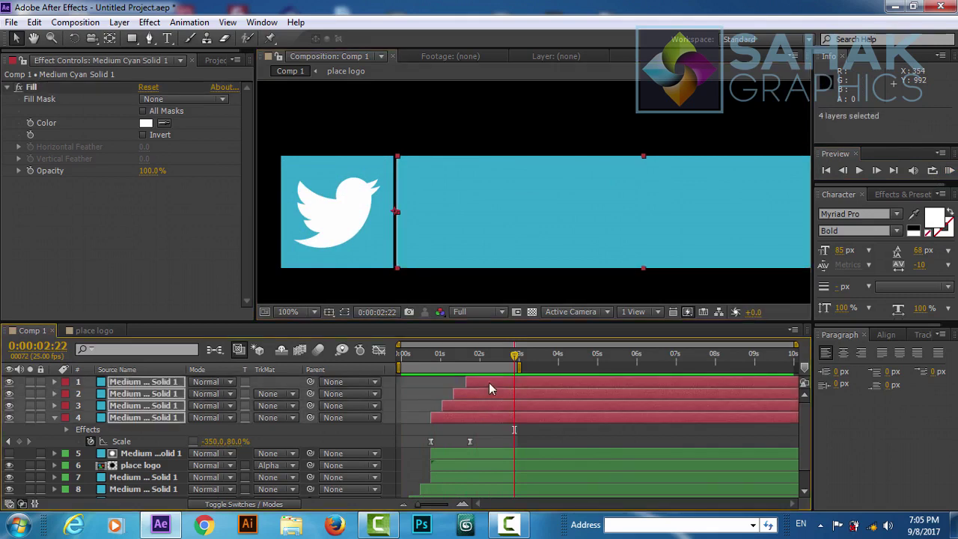
{"action": "key", "text": "Right"}
{"action": "key", "text": "Right"}
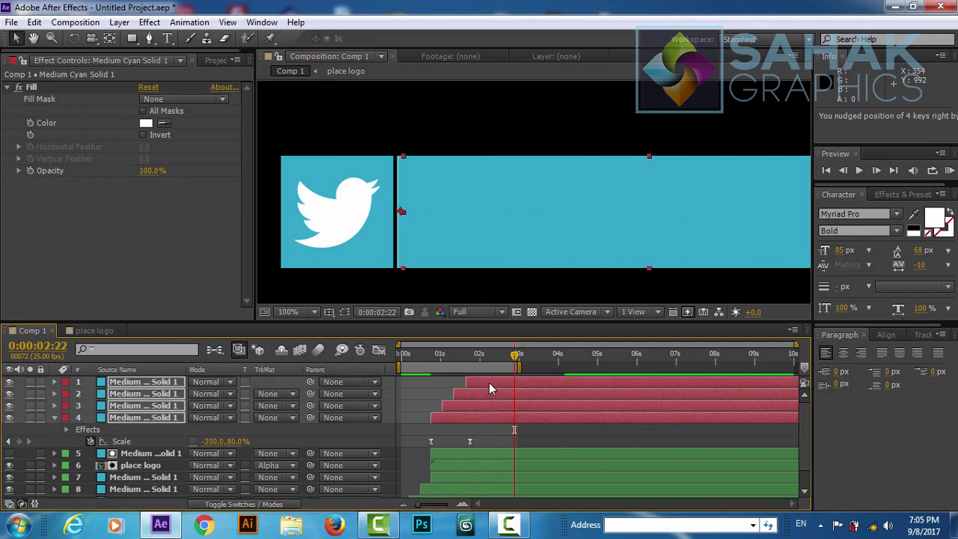
{"action": "key", "text": "Right"}
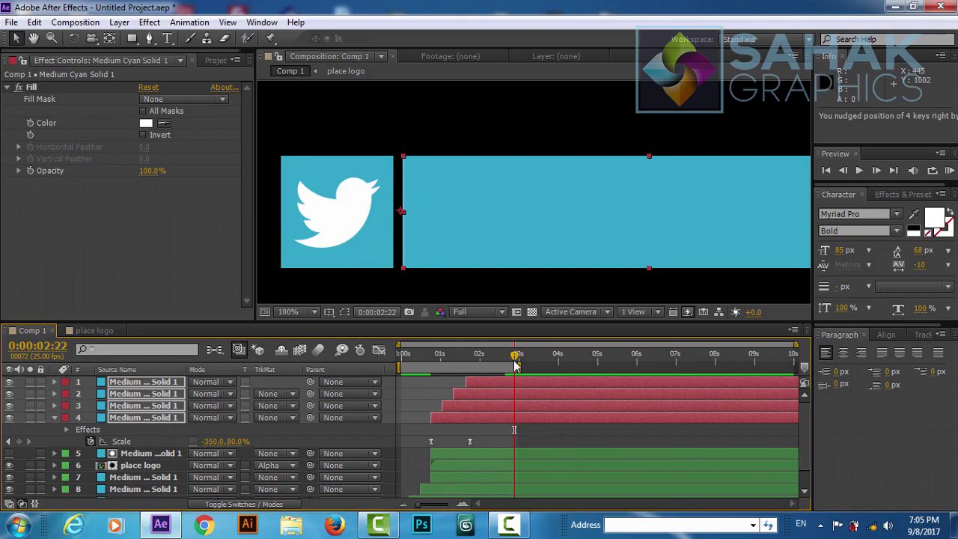
{"action": "left_click_drag", "start_coordinate": [514, 356], "coordinate": [393, 356]}
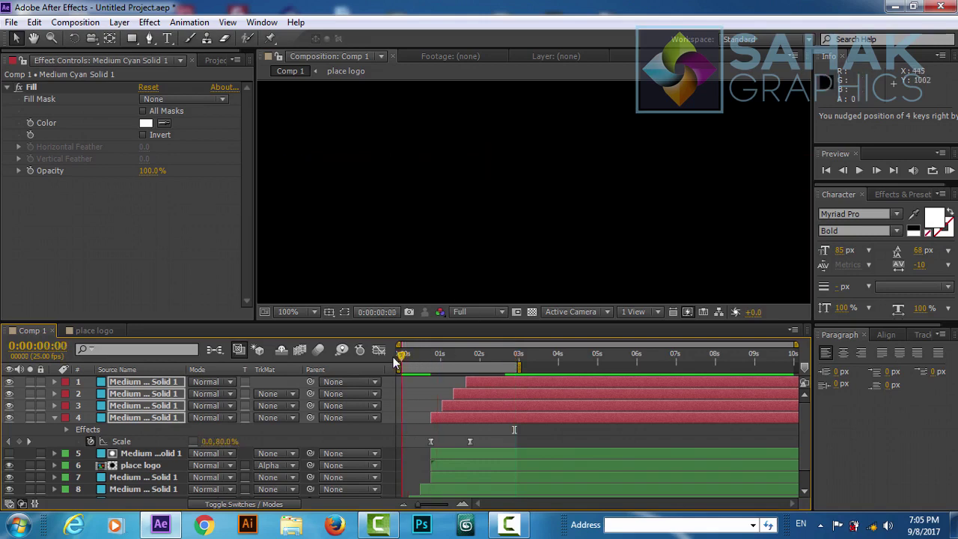
- RAM-preview the lower third, then stop at about 0:00:02:14 with the bar fully in
{"action": "left_click", "coordinate": [947, 171]}
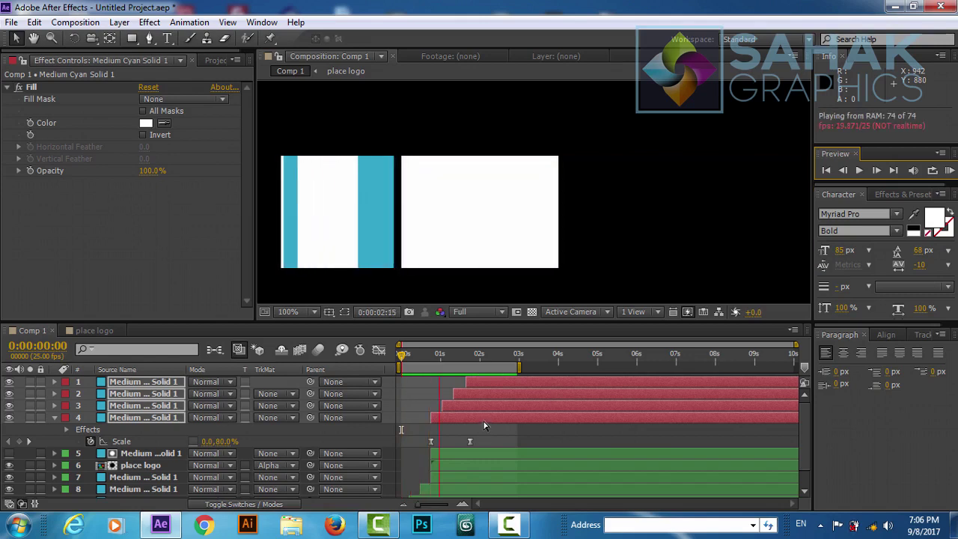
{"action": "key", "text": "space"}
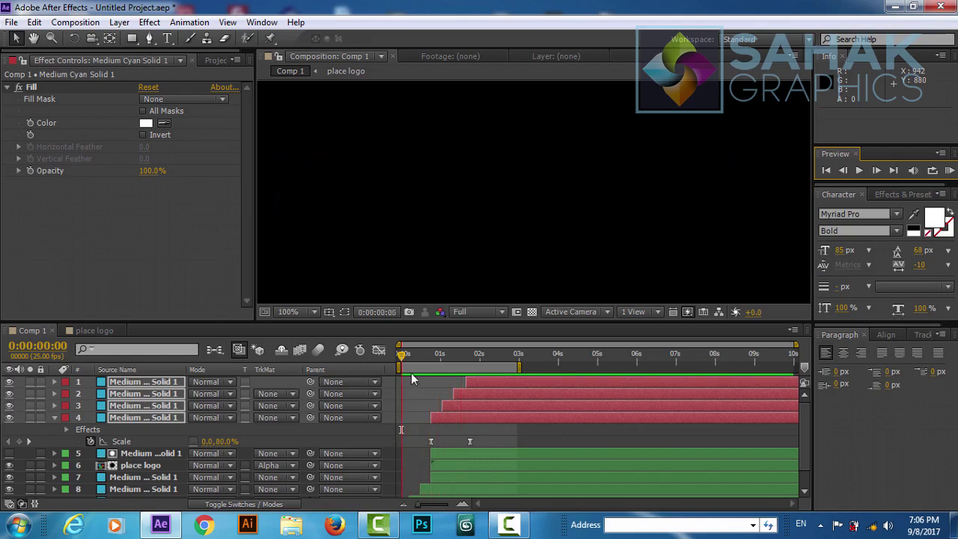
{"action": "left_click_drag", "start_coordinate": [403, 361], "coordinate": [505, 401]}
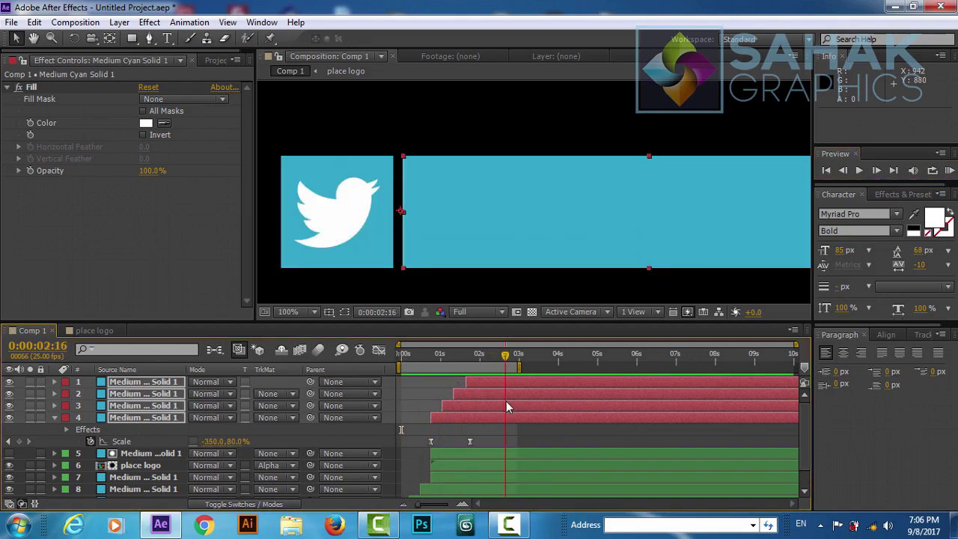
- Zoom in and try moving the bar's anchor point with Pan Behind, undoing the stray change
{"action": "key", "text": "period"}
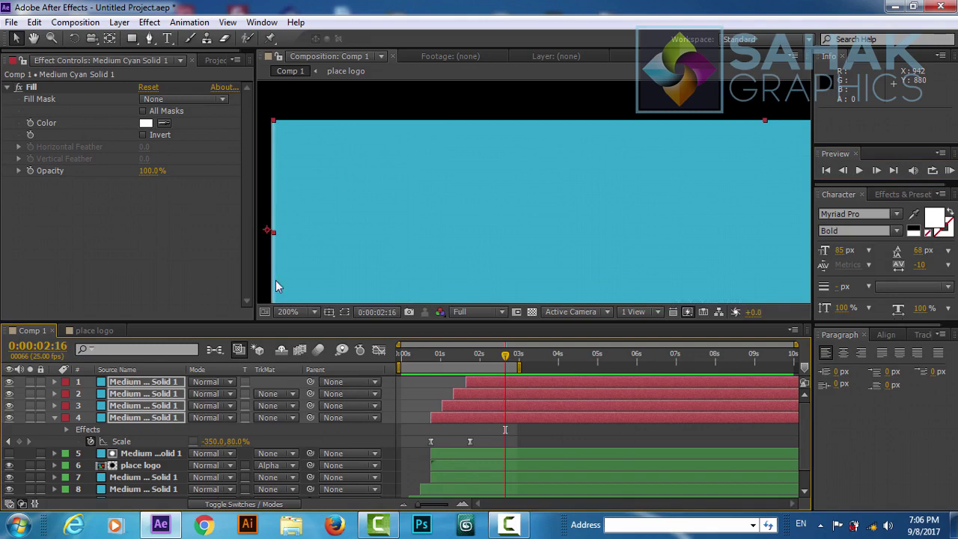
{"action": "left_click", "coordinate": [110, 39]}
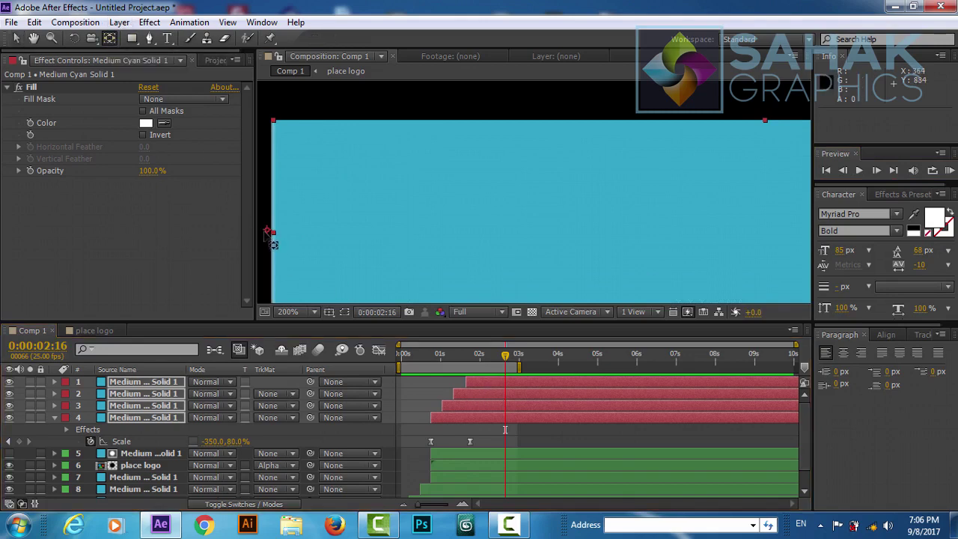
{"action": "left_click_drag", "start_coordinate": [265, 227], "coordinate": [265, 232]}
{"action": "left_click", "coordinate": [267, 235]}
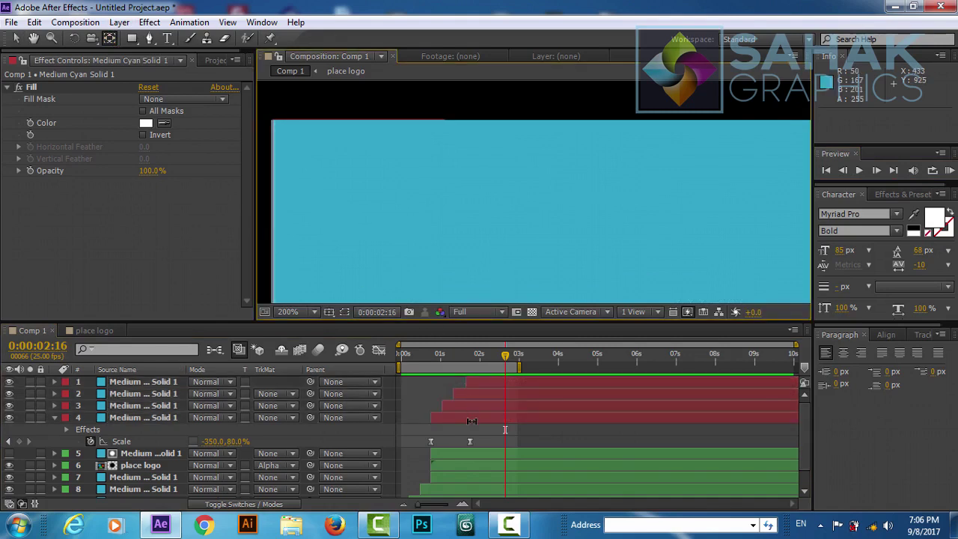
{"action": "double_click", "coordinate": [472, 421]}
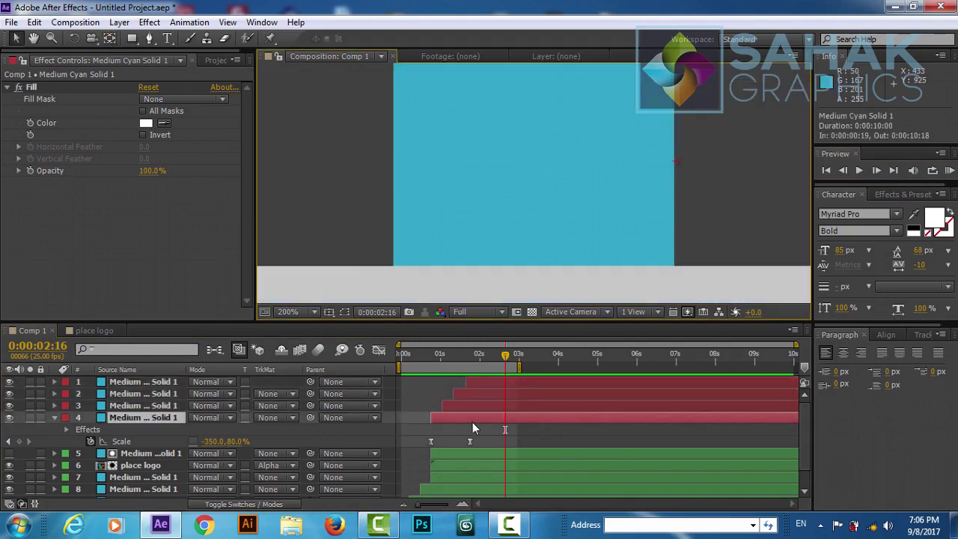
{"action": "left_click", "coordinate": [321, 57]}
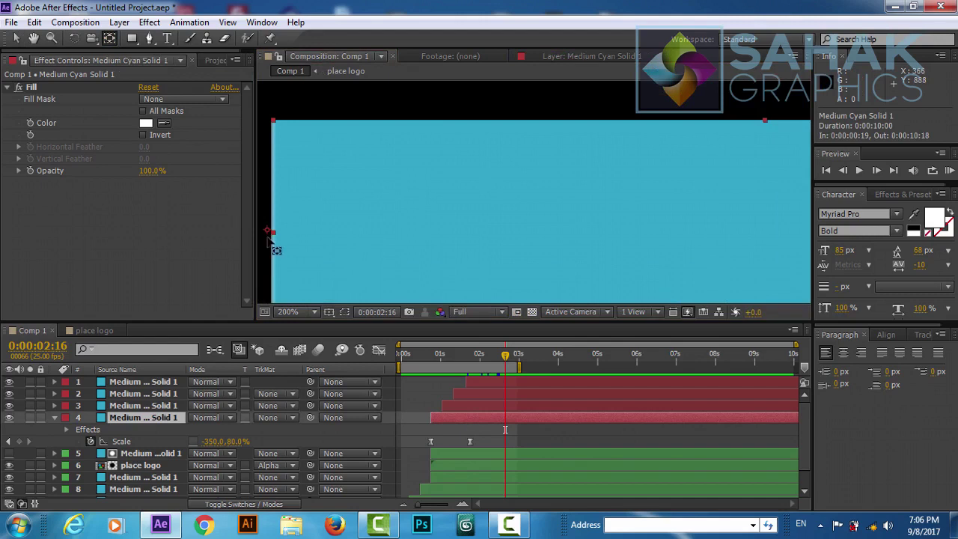
{"action": "left_click", "coordinate": [267, 230]}
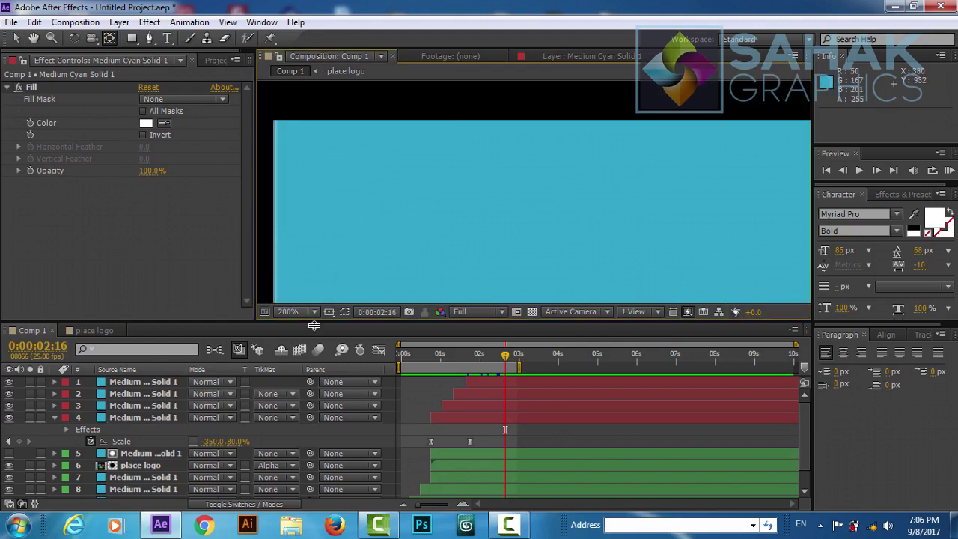
{"action": "key", "text": "ctrl+z"}
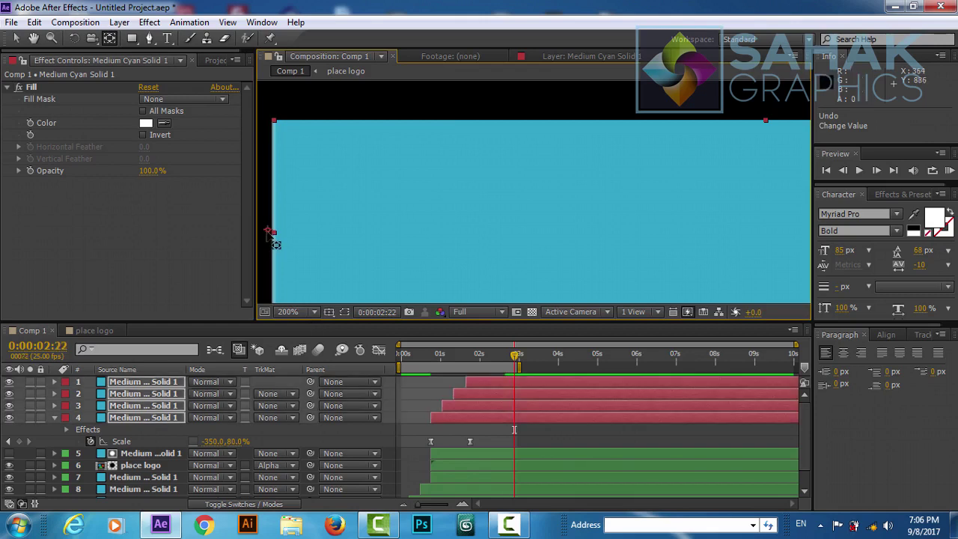
{"action": "left_click", "coordinate": [271, 233]}
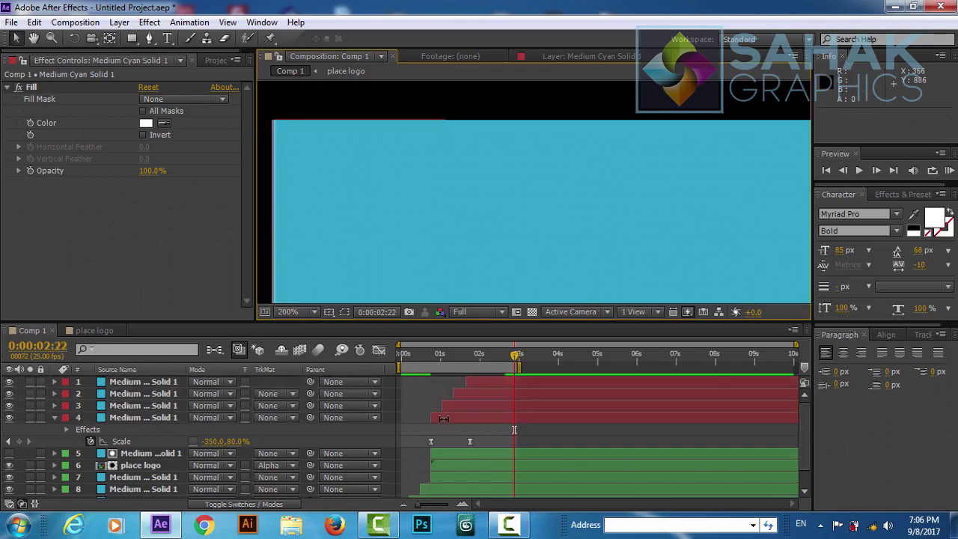
- Move the fourth and third cyan solids' anchor points to their left edges
{"action": "left_click", "coordinate": [444, 419]}
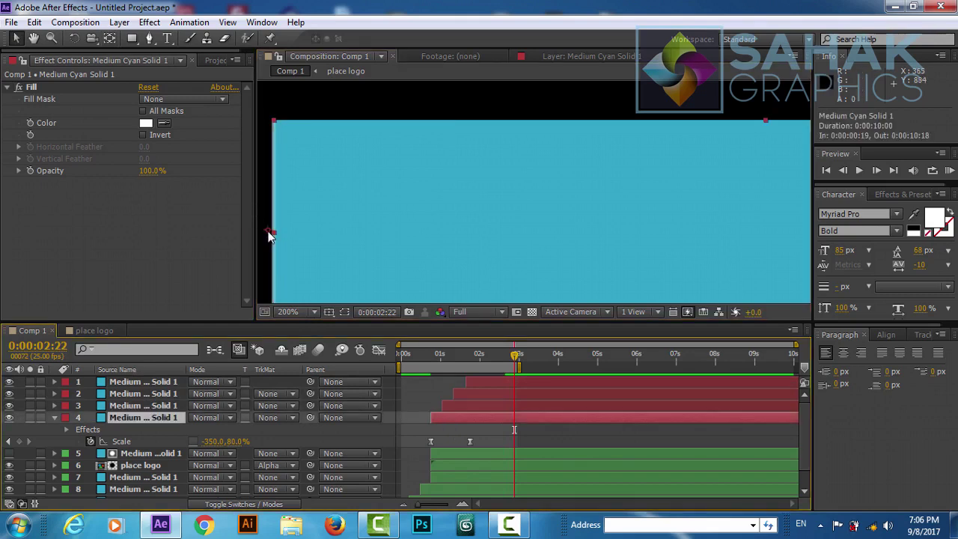
{"action": "left_click", "coordinate": [110, 38]}
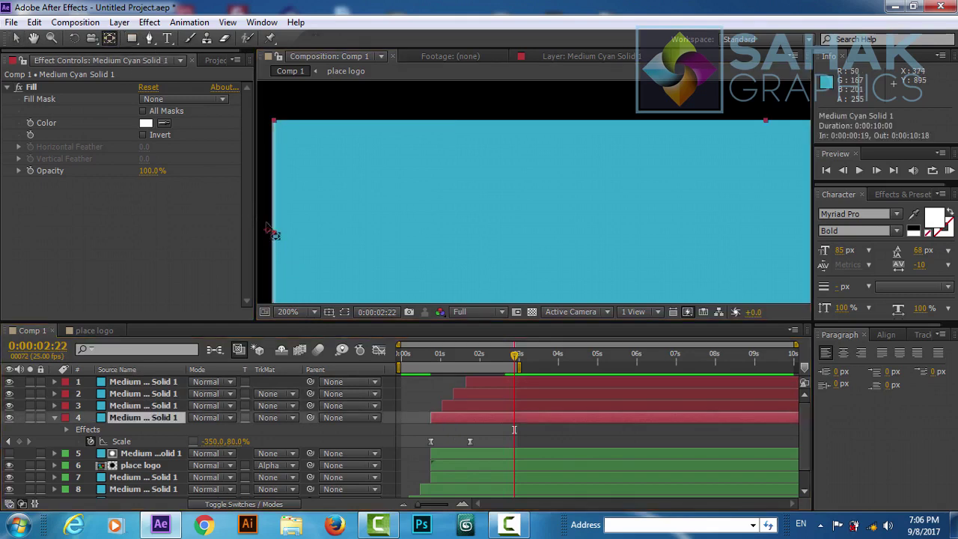
{"action": "left_click_drag", "start_coordinate": [267, 231], "coordinate": [274, 237]}
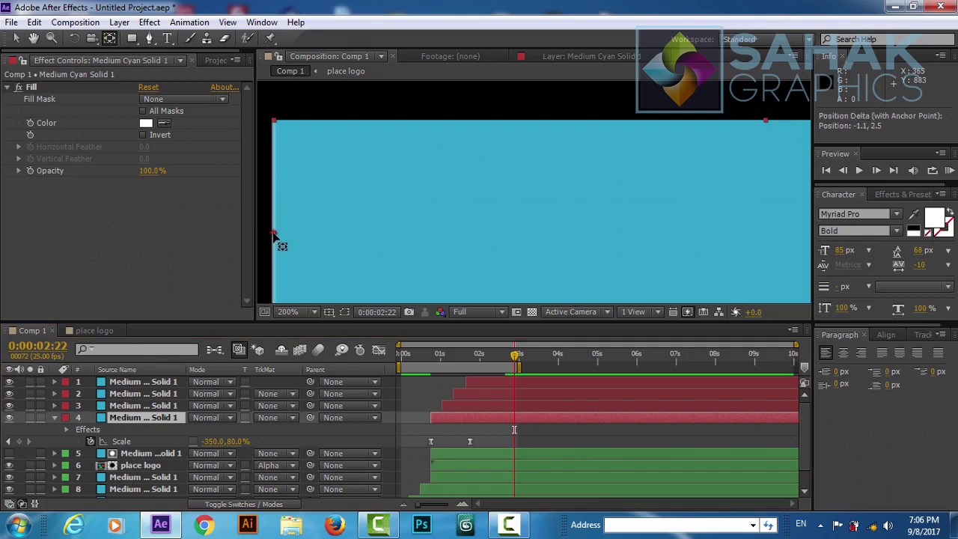
{"action": "key", "text": "v"}
{"action": "left_click", "coordinate": [459, 404]}
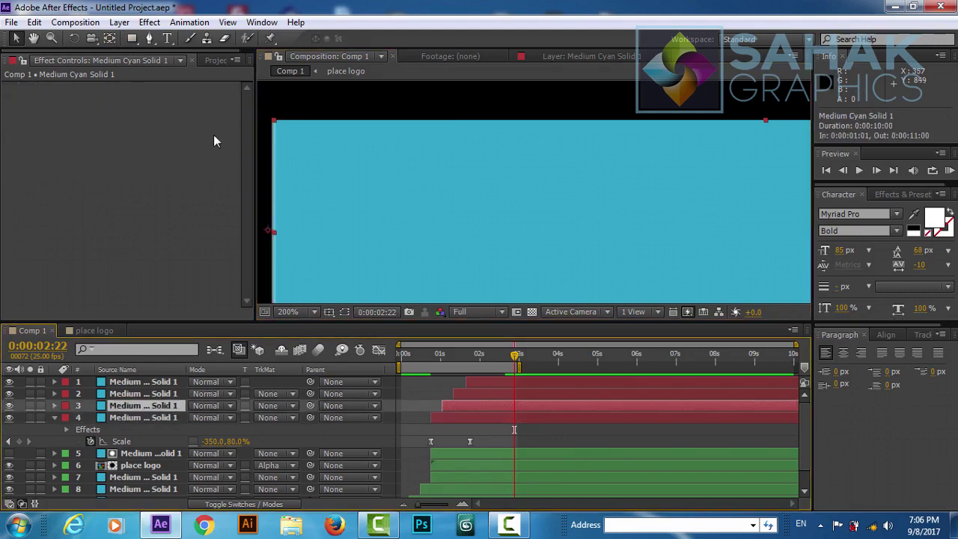
{"action": "left_click", "coordinate": [110, 39]}
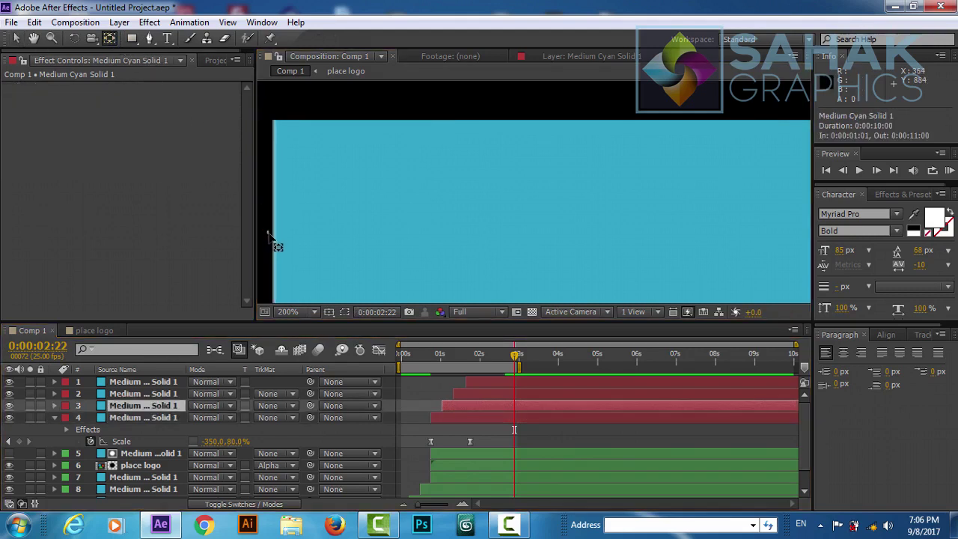
{"action": "left_click_drag", "start_coordinate": [269, 233], "coordinate": [279, 236]}
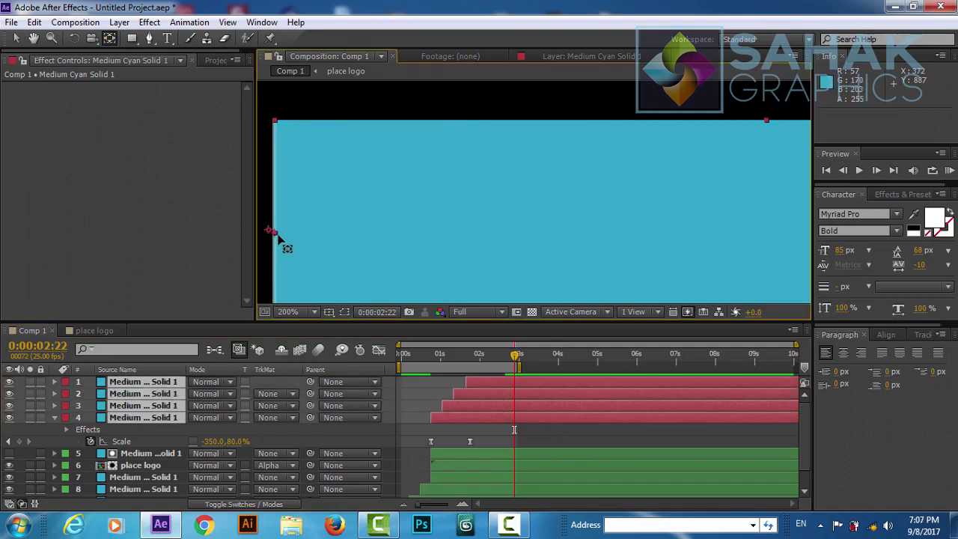
{"action": "key", "text": "ctrl+z"}
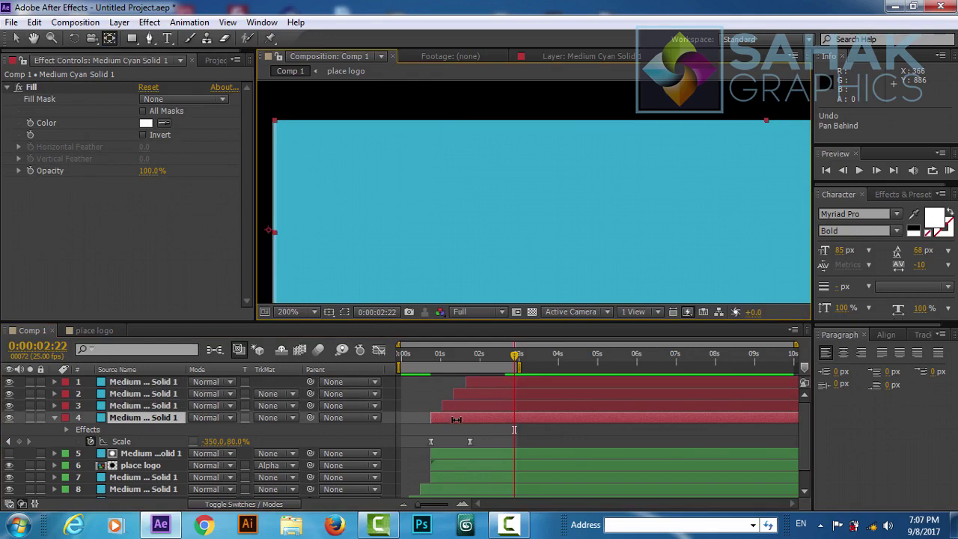
{"action": "left_click_drag", "start_coordinate": [269, 232], "coordinate": [277, 235]}
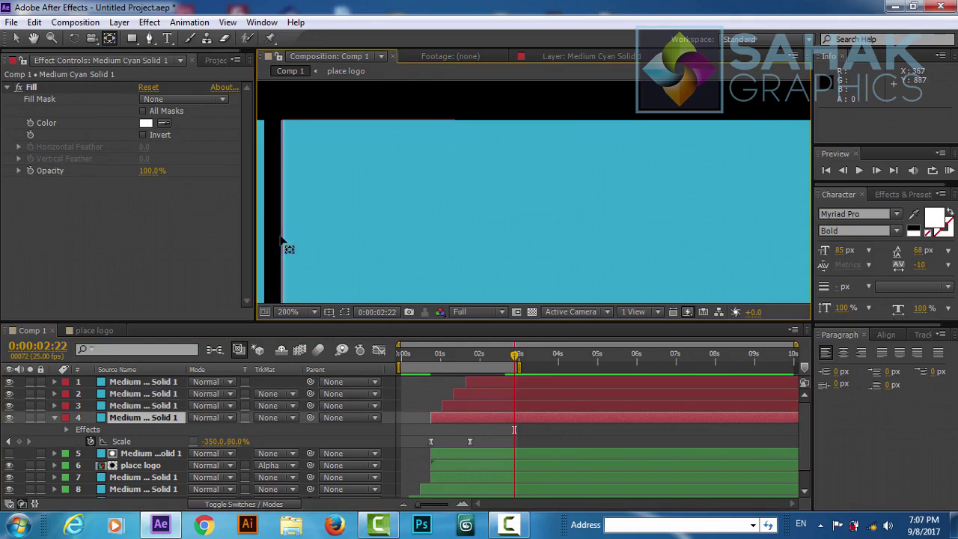
{"action": "left_click", "coordinate": [286, 288]}
{"action": "key", "text": "ctrl+z"}
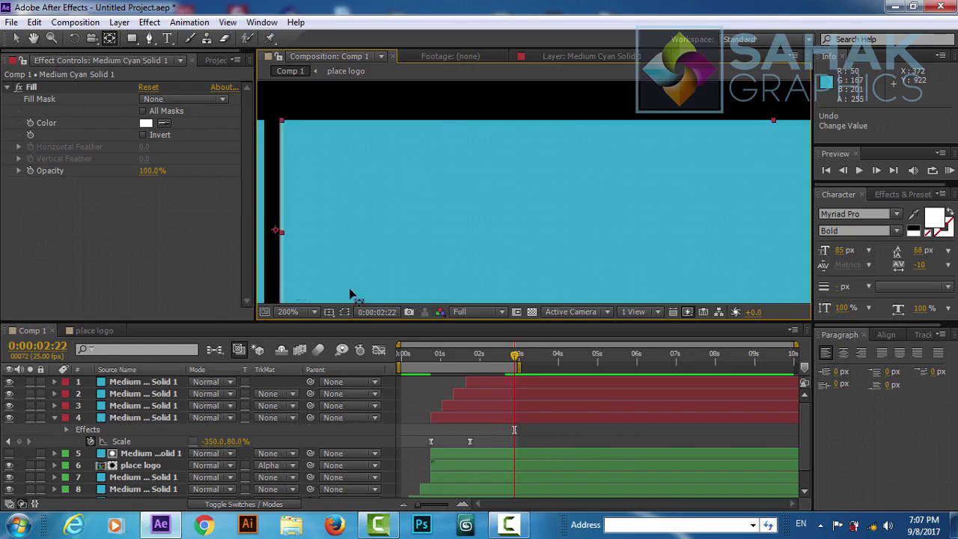
{"action": "key", "text": "h"}
{"action": "left_click_drag", "start_coordinate": [362, 279], "coordinate": [530, 250]}
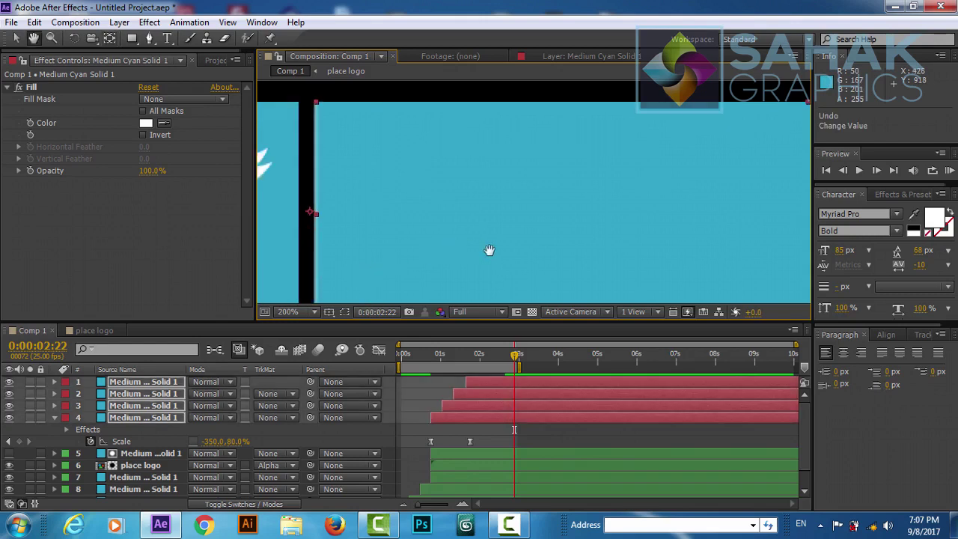
- Check the fourth cyan solid's anchor point with the Pan Behind tool
{"action": "left_click", "coordinate": [110, 39]}
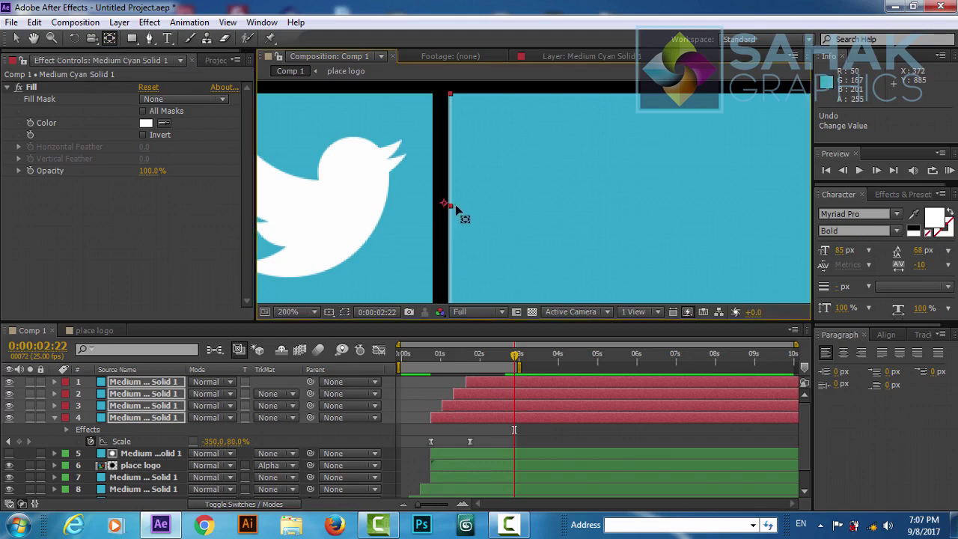
{"action": "key", "text": "v"}
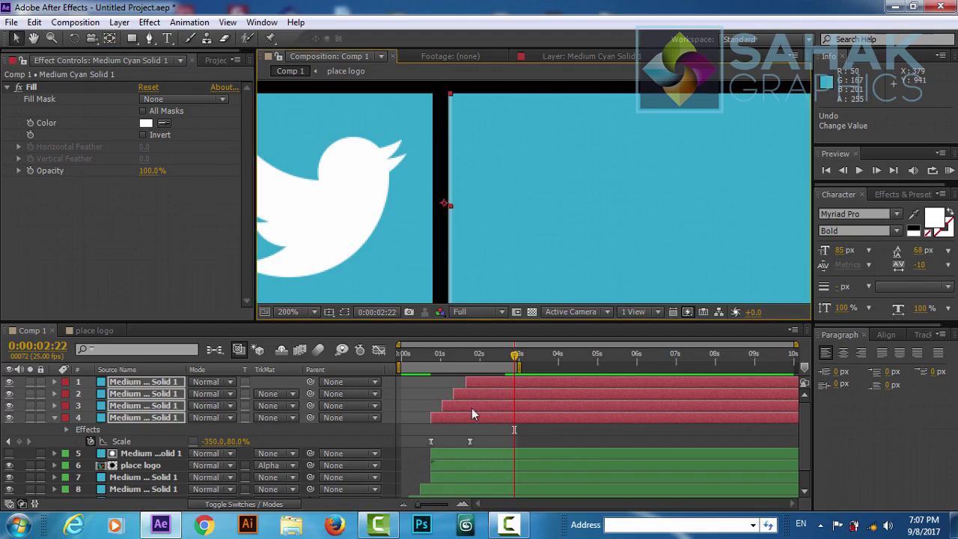
{"action": "left_click", "coordinate": [471, 417]}
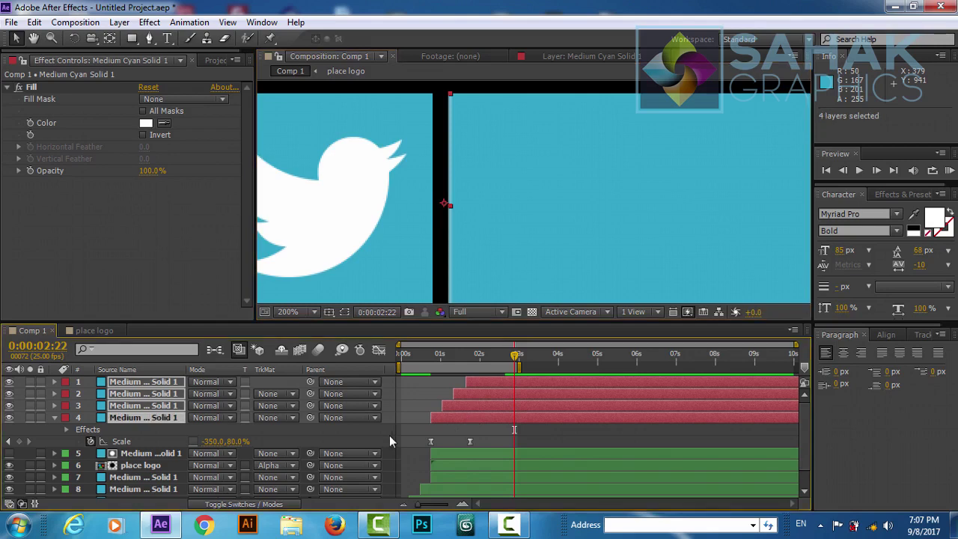
{"action": "left_click", "coordinate": [389, 435]}
{"action": "left_click", "coordinate": [441, 416]}
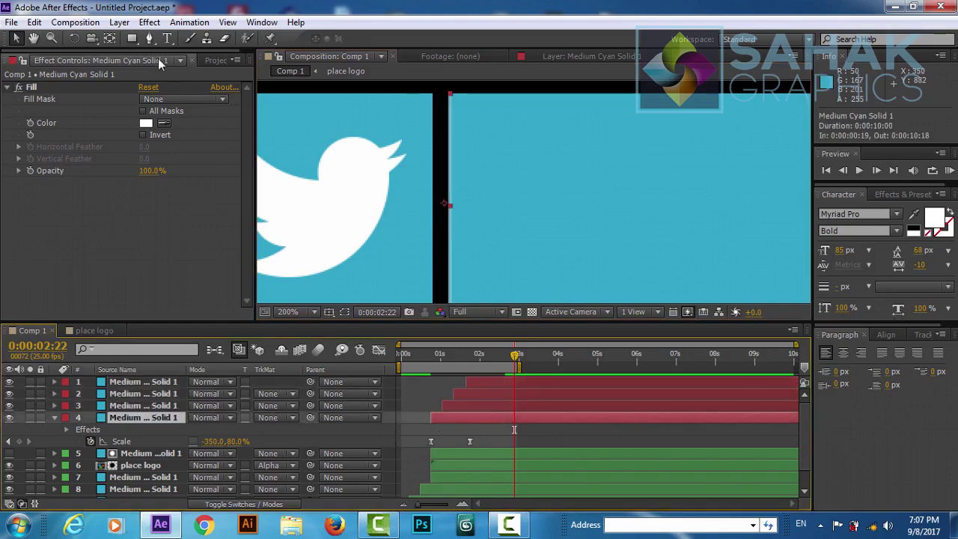
{"action": "left_click", "coordinate": [109, 38]}
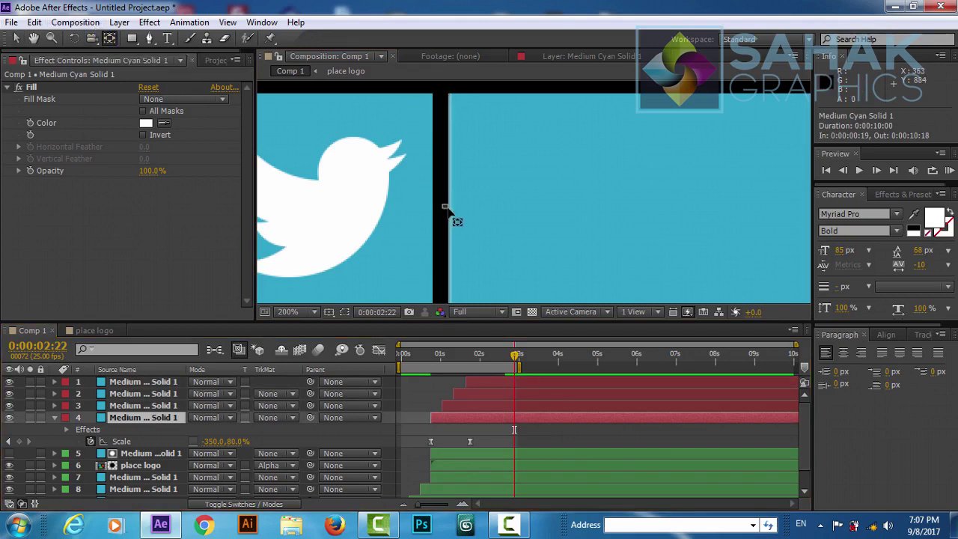
{"action": "left_click", "coordinate": [447, 211]}
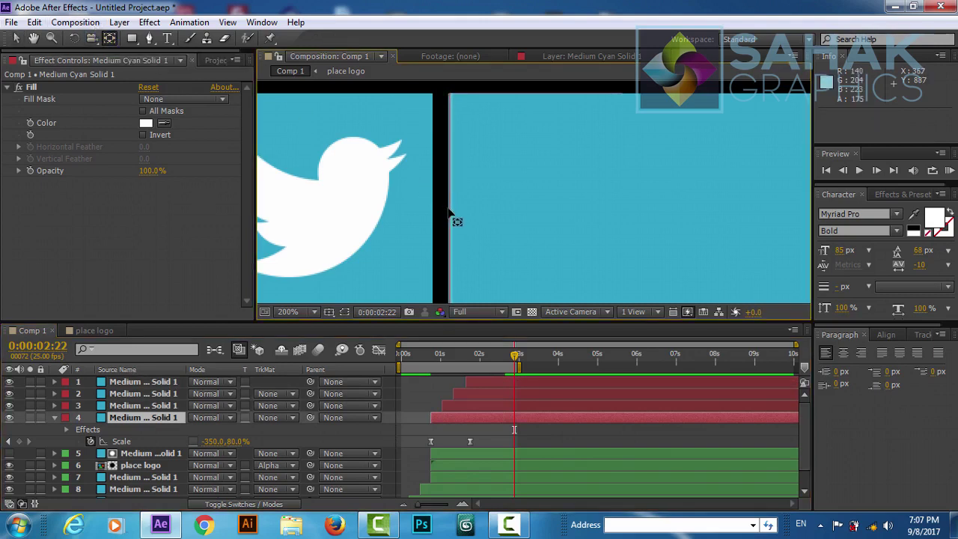
{"action": "key", "text": "v"}
- Check the scaling bar layer's anchor, then zoom in closer on its left edge
{"action": "left_click", "coordinate": [466, 418]}
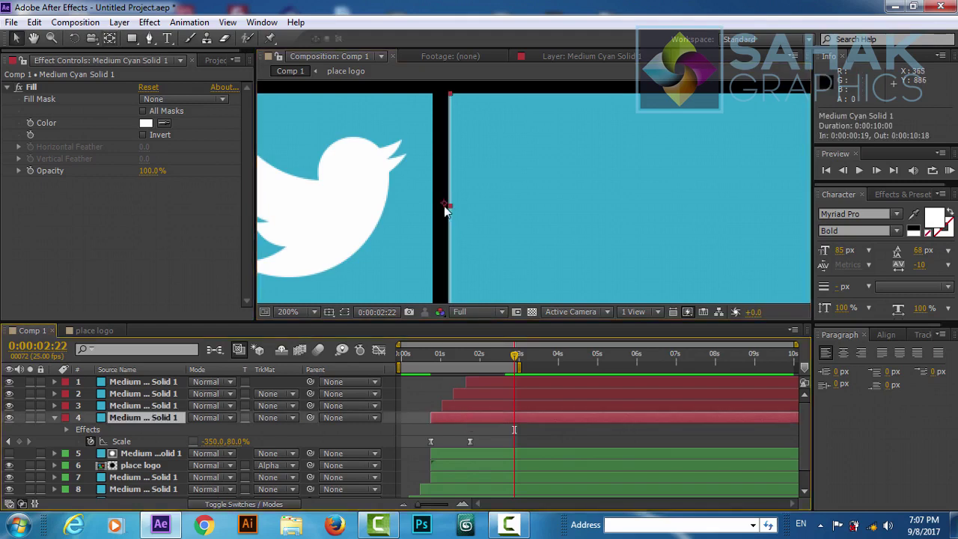
{"action": "left_click", "coordinate": [110, 38]}
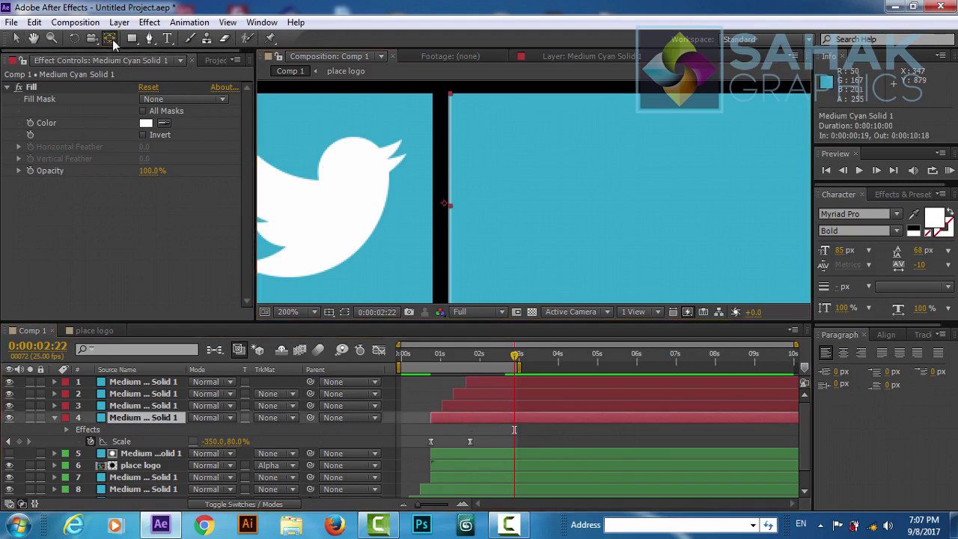
{"action": "left_click", "coordinate": [447, 205]}
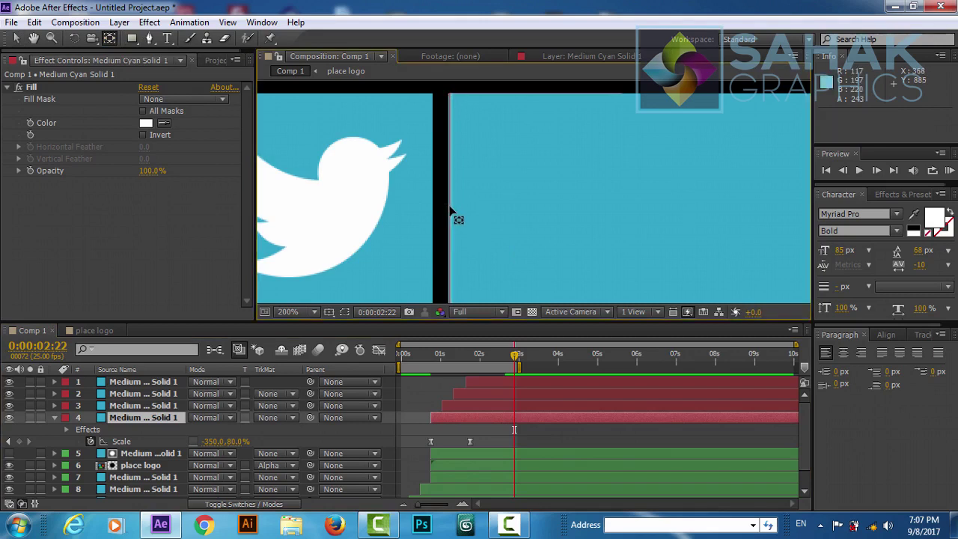
{"action": "key", "text": "period"}
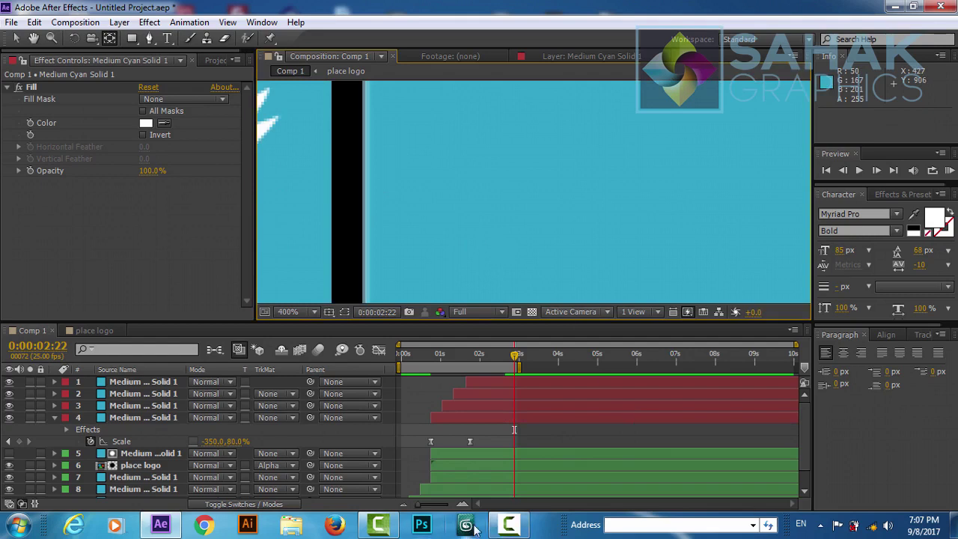
{"action": "left_click", "coordinate": [500, 528]}
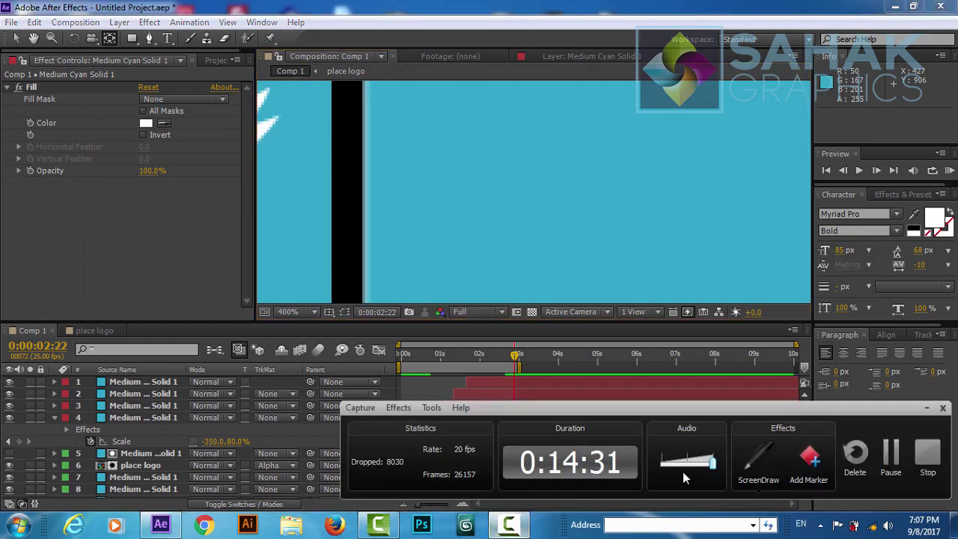
{"action": "left_click", "coordinate": [890, 458]}
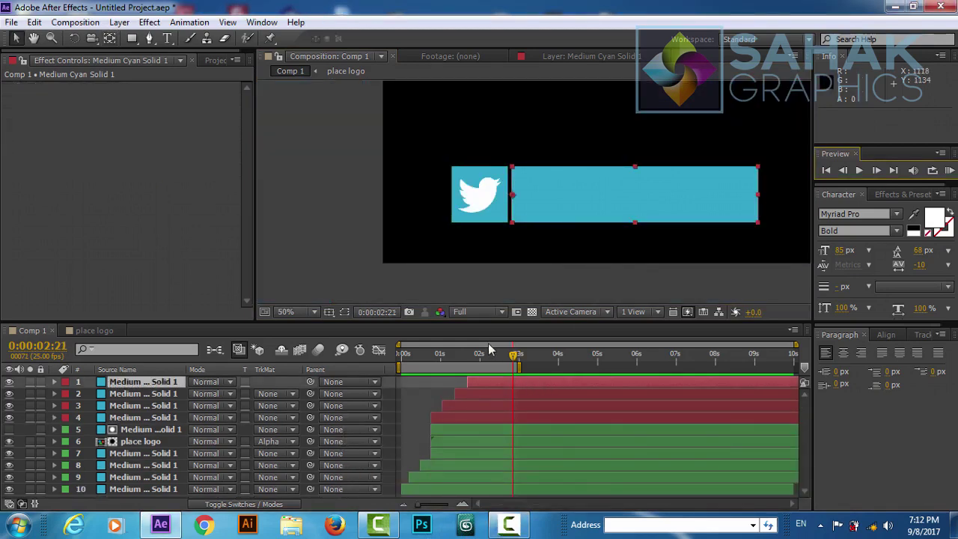
- Enlarge the comp viewer, preview from the start, and stop at 0:00:02:18 with the full bar
{"action": "left_click_drag", "start_coordinate": [493, 321], "coordinate": [493, 344]}
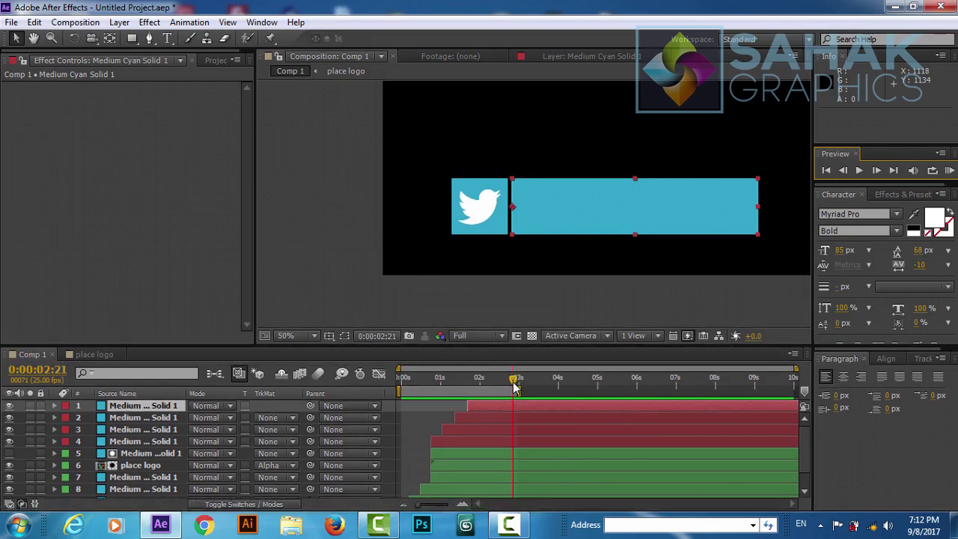
{"action": "left_click_drag", "start_coordinate": [433, 383], "coordinate": [380, 384]}
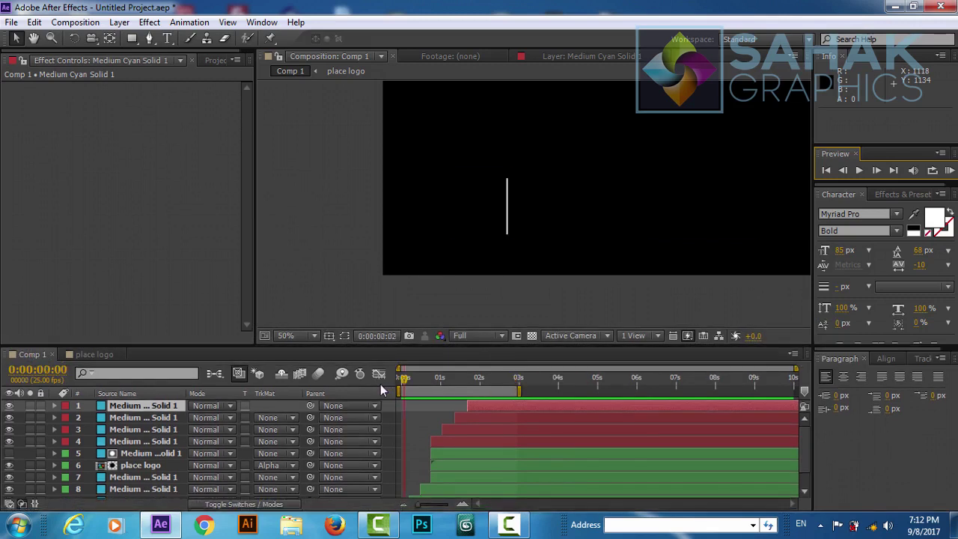
{"action": "left_click", "coordinate": [948, 171]}
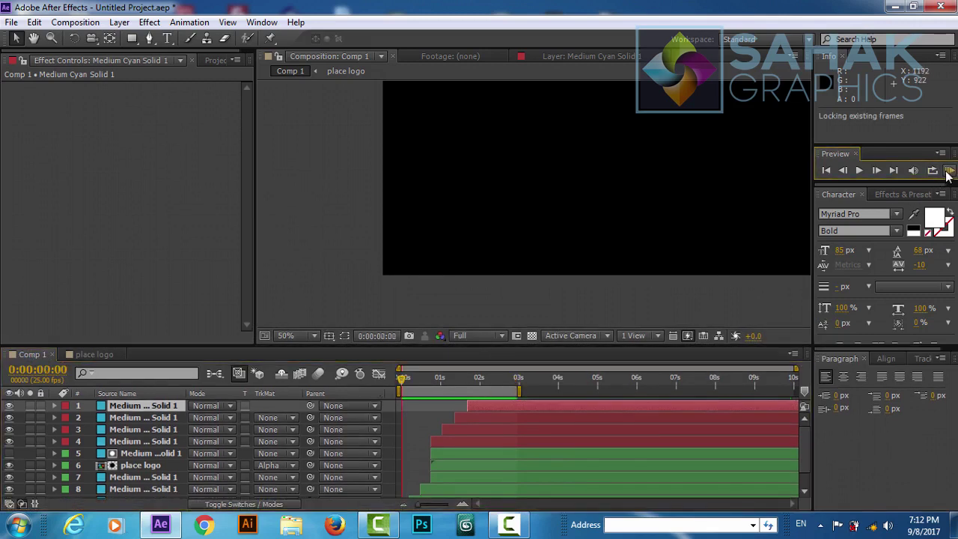
{"action": "left_click", "coordinate": [725, 298]}
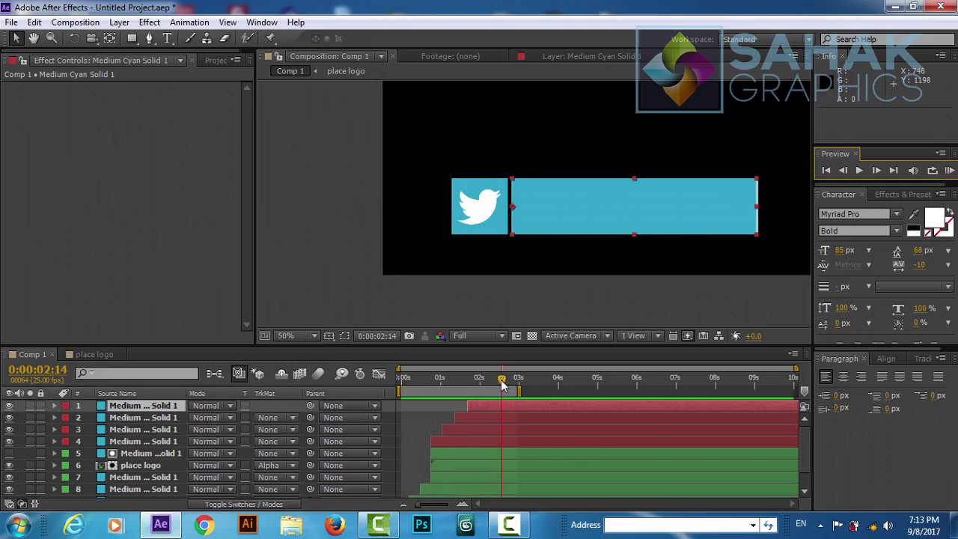
{"action": "left_click_drag", "start_coordinate": [500, 380], "coordinate": [508, 379]}
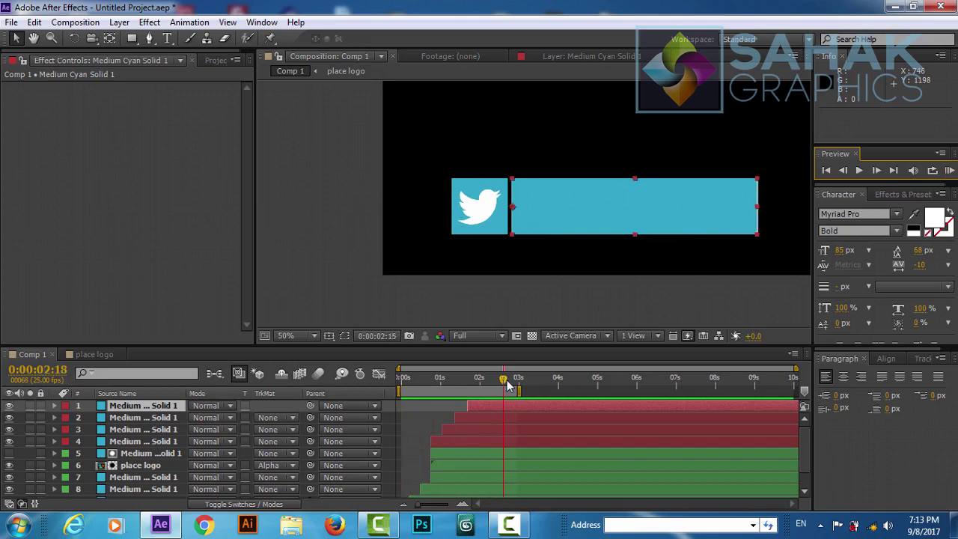
- Add a white text layer with the Twitter handle across the cyan bar
{"action": "left_click", "coordinate": [169, 39]}
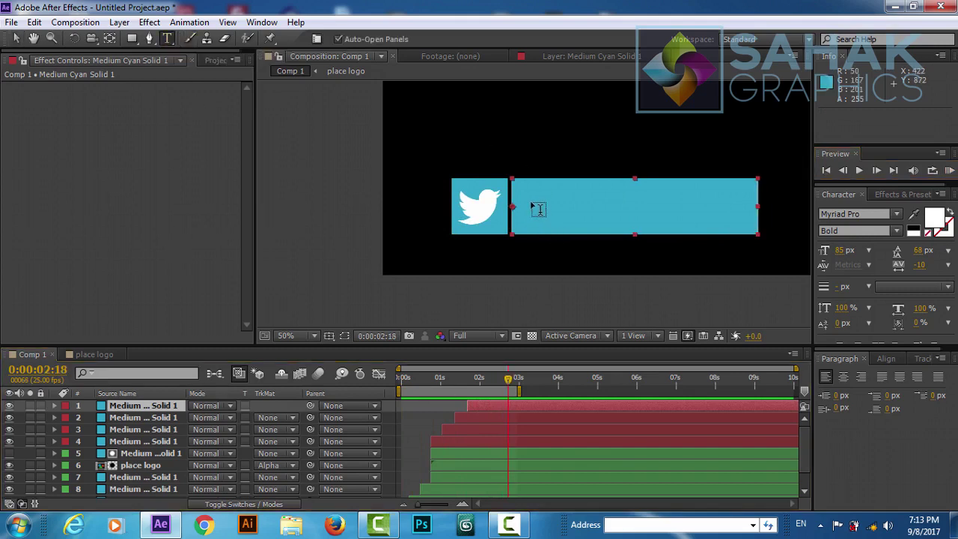
{"action": "left_click", "coordinate": [534, 208]}
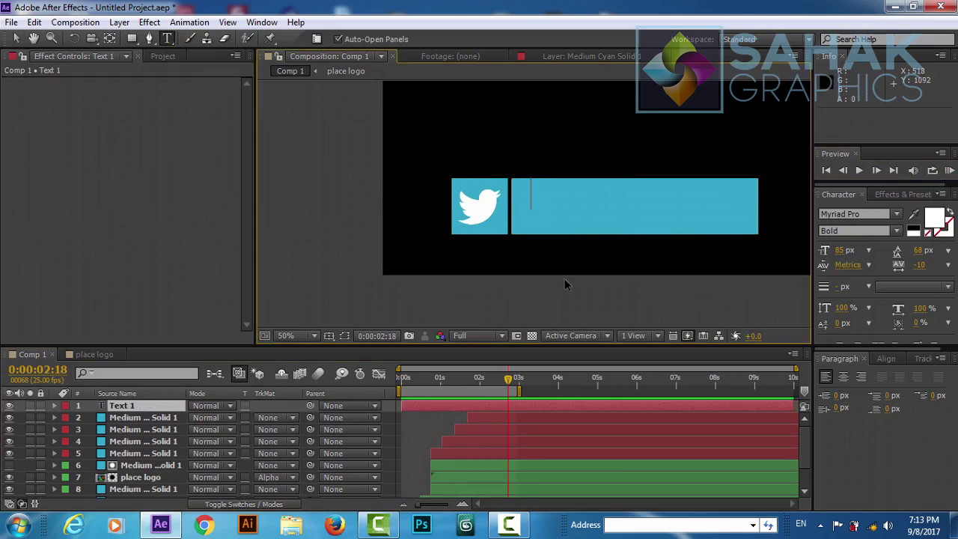
{"action": "type", "text": "@s"}
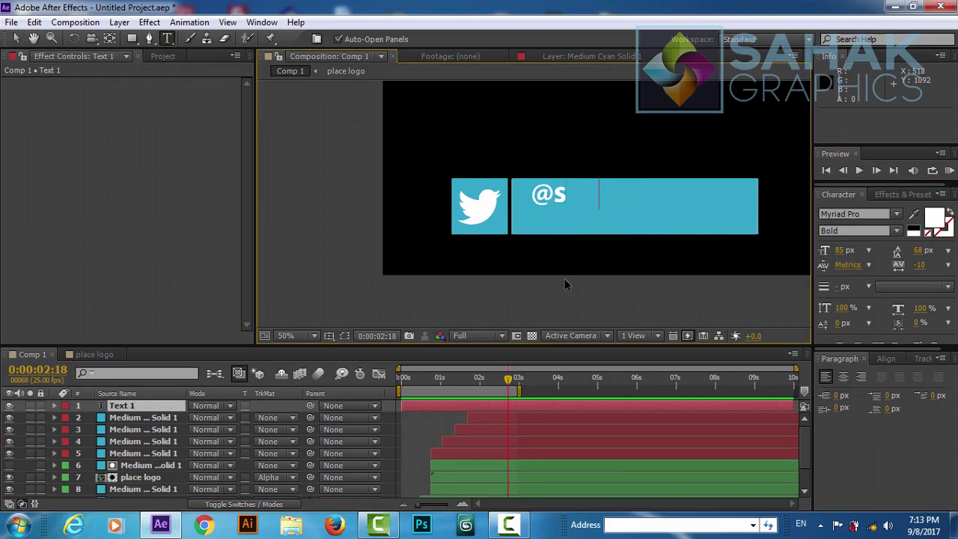
{"action": "type", "text": "ahak"}
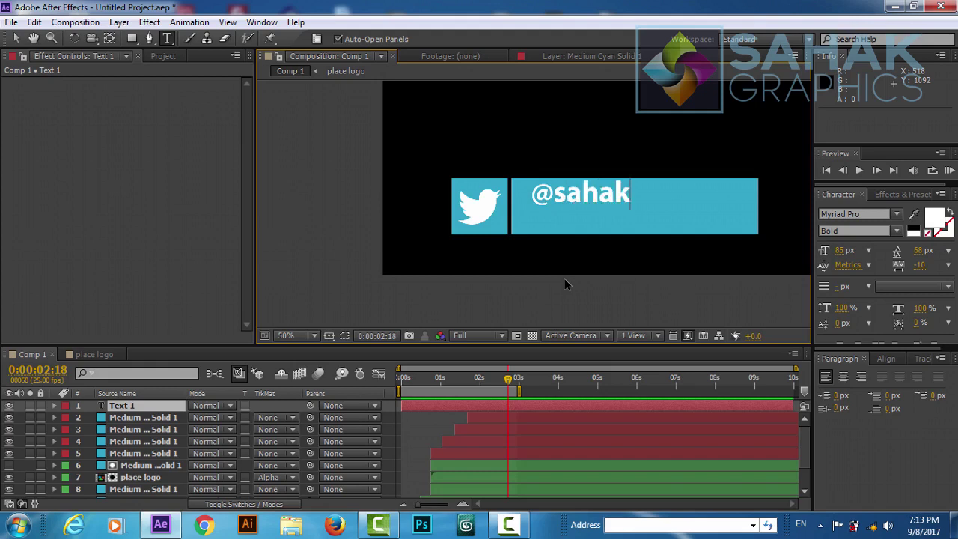
{"action": "type", "text": "gra p"}
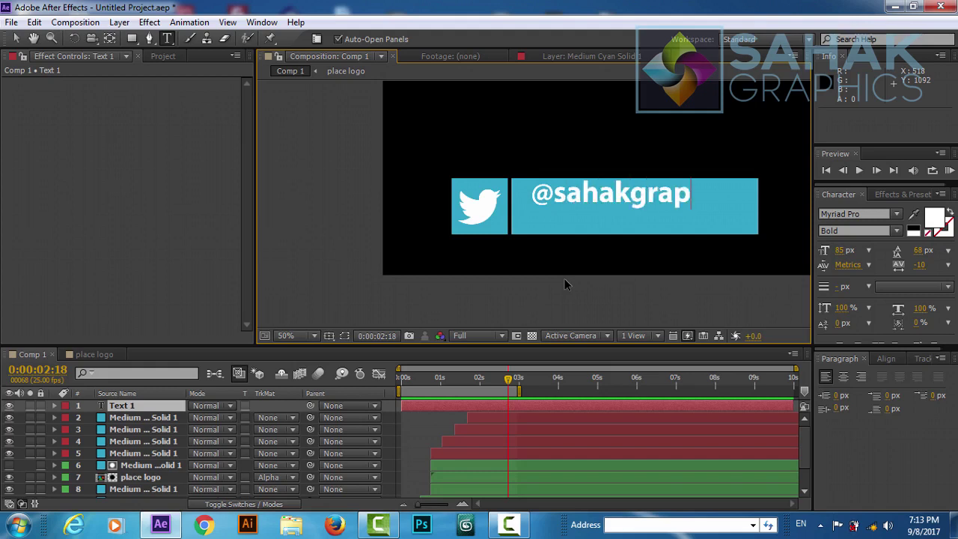
{"action": "type", "text": "hics"}
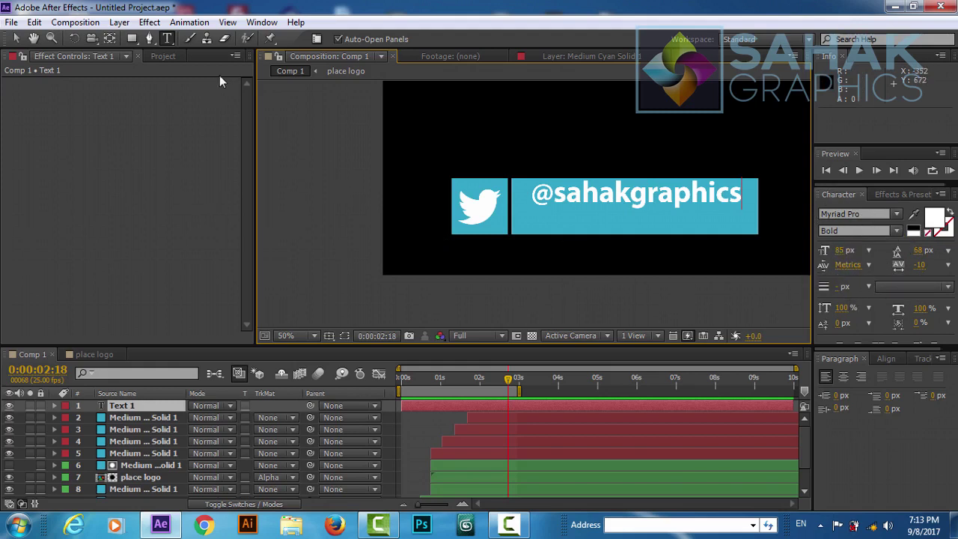
{"action": "left_click", "coordinate": [22, 41]}
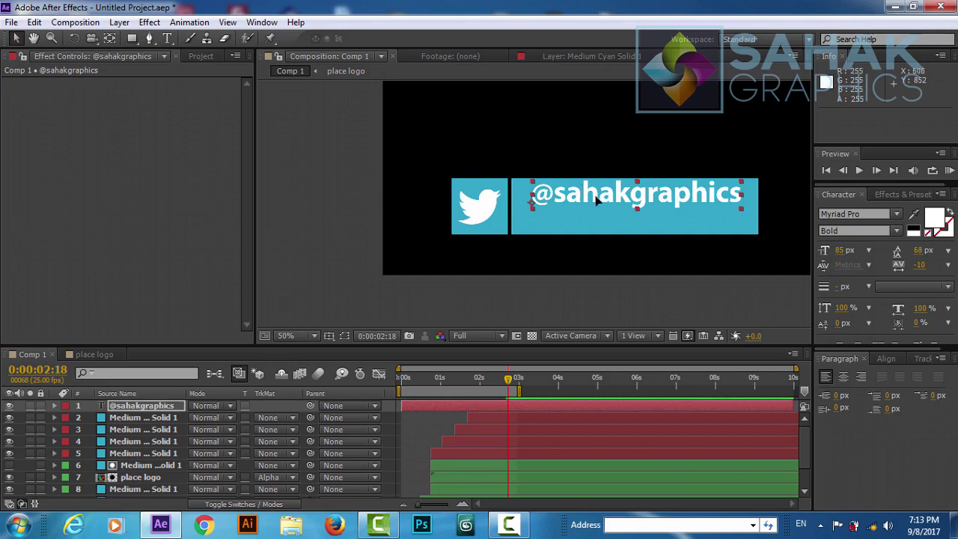
- Set the handle text to 90 px and reposition it centred on the cyan bar
{"action": "left_click_drag", "start_coordinate": [595, 197], "coordinate": [594, 207]}
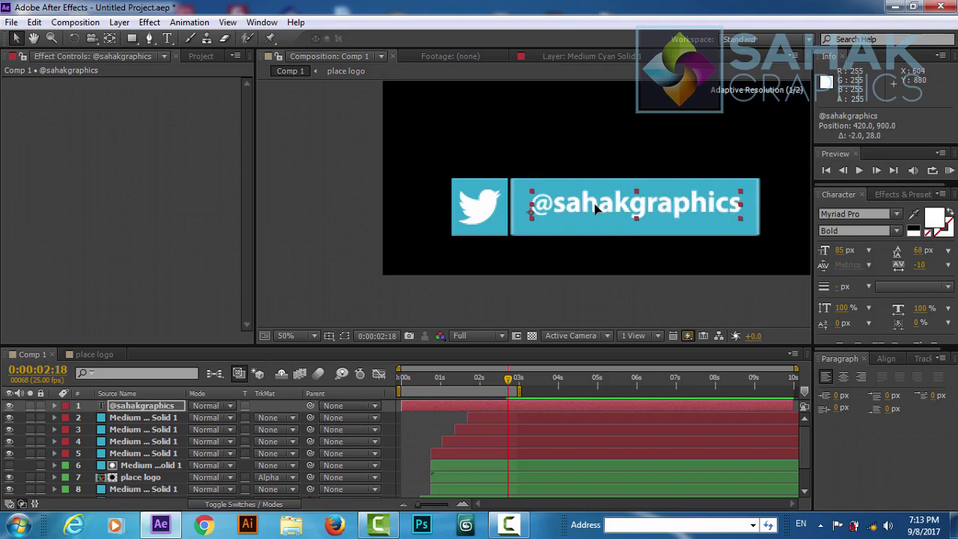
{"action": "left_click", "coordinate": [841, 251]}
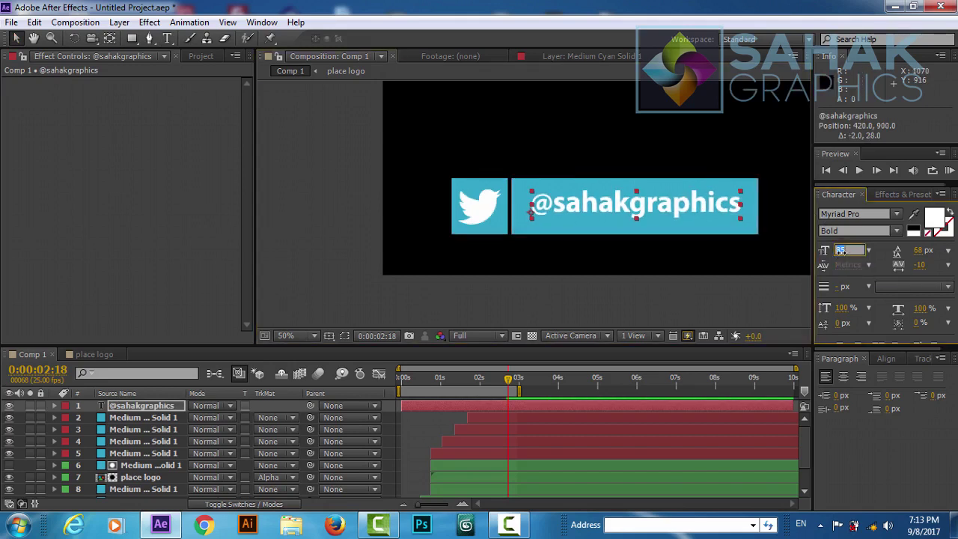
{"action": "type", "text": "90"}
{"action": "key", "text": "Return"}
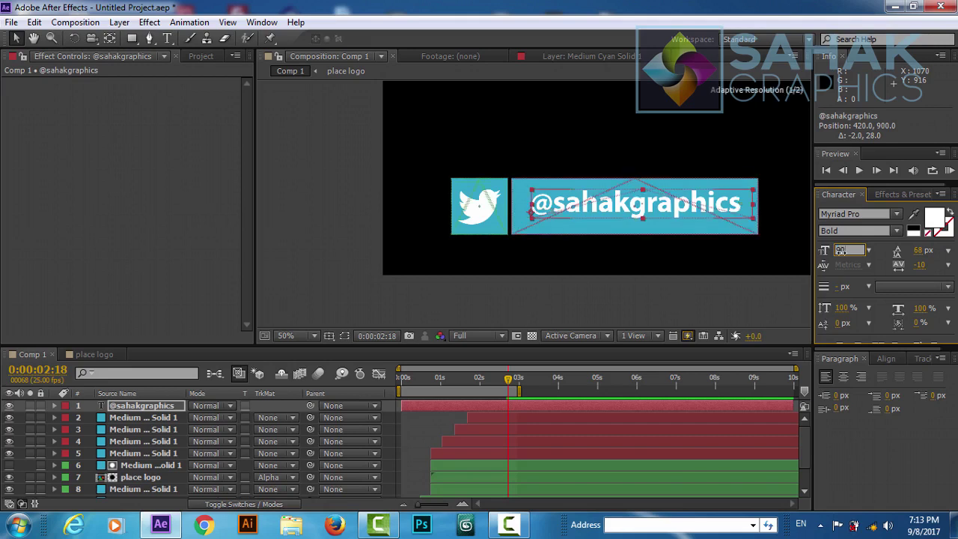
{"action": "left_click", "coordinate": [767, 296]}
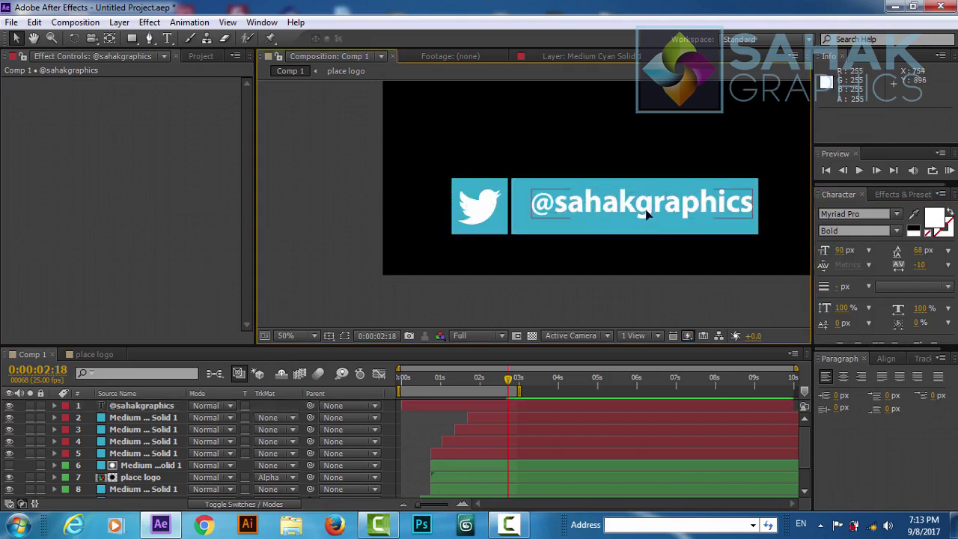
{"action": "left_click_drag", "start_coordinate": [646, 214], "coordinate": [640, 218]}
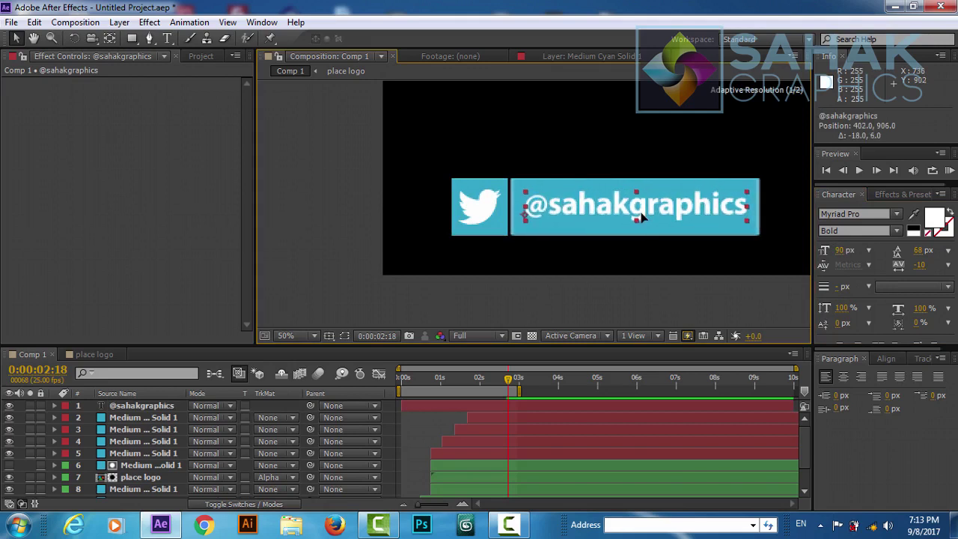
{"action": "left_click", "coordinate": [626, 295]}
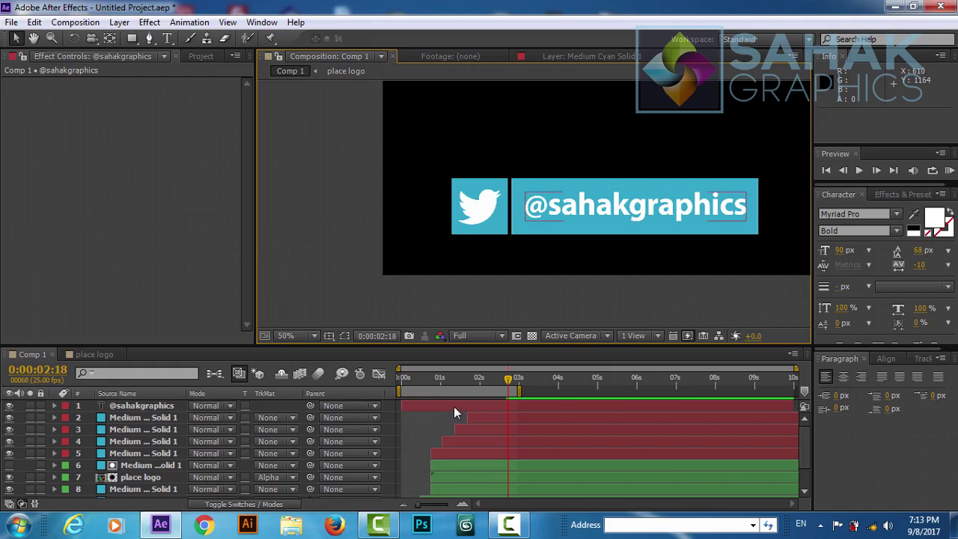
- Slide the text layer so it starts around 1:15
{"action": "left_click_drag", "start_coordinate": [508, 380], "coordinate": [467, 382]}
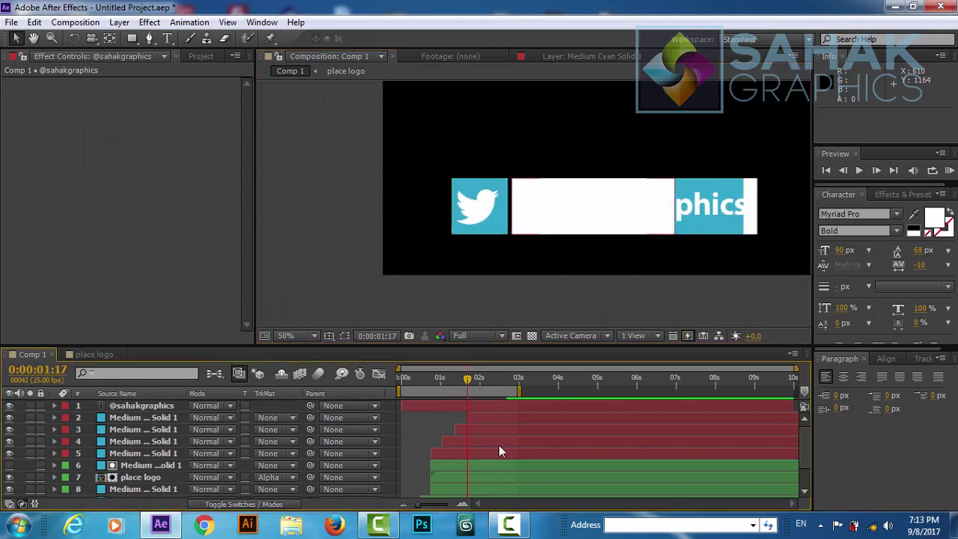
{"action": "left_click", "coordinate": [492, 408]}
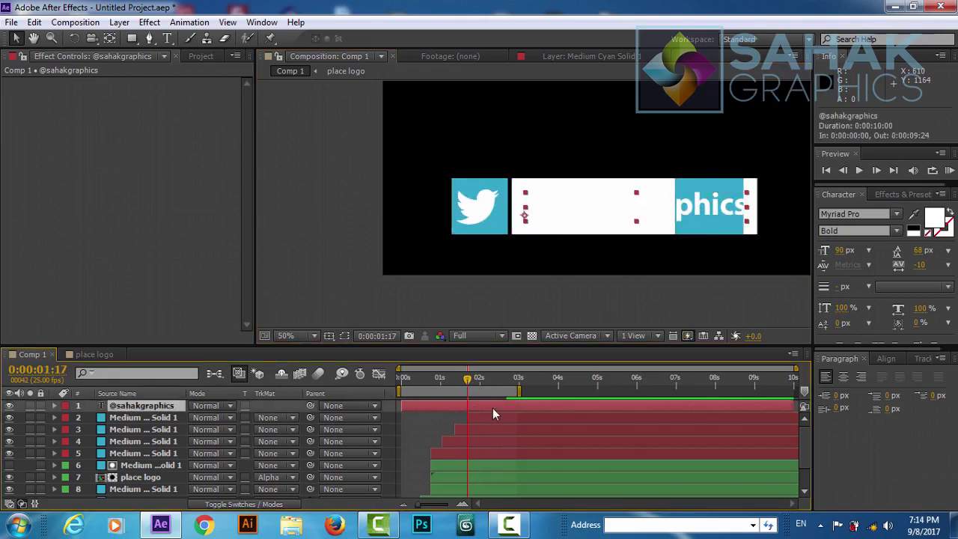
{"action": "left_click_drag", "start_coordinate": [482, 407], "coordinate": [546, 407]}
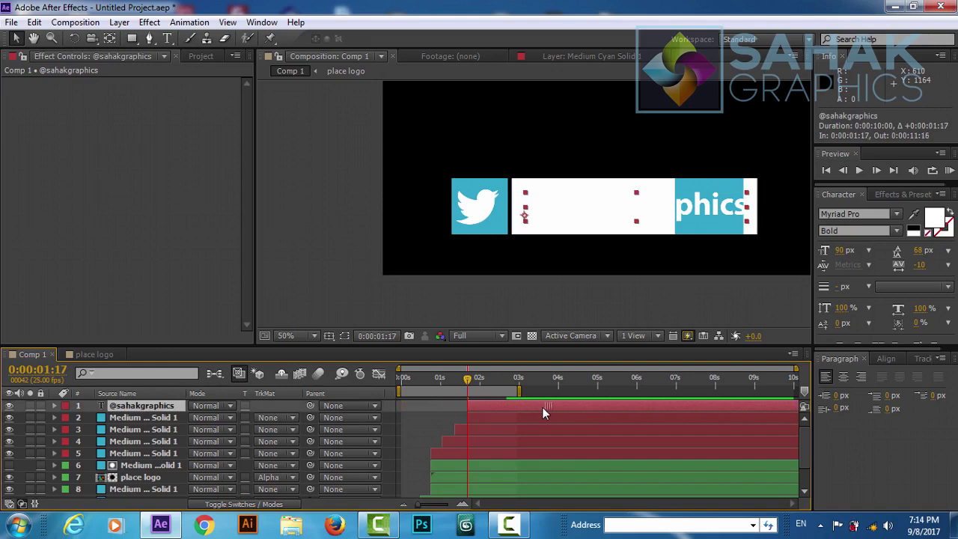
- Duplicate the bar solid above the text and set it as the text's Alpha Matte
{"action": "left_click", "coordinate": [500, 418]}
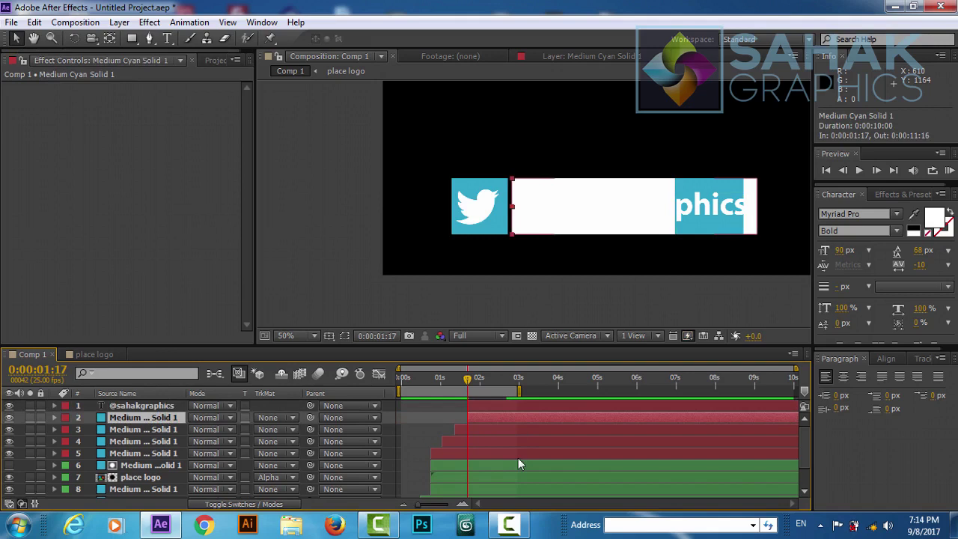
{"action": "key", "text": "ctrl+d"}
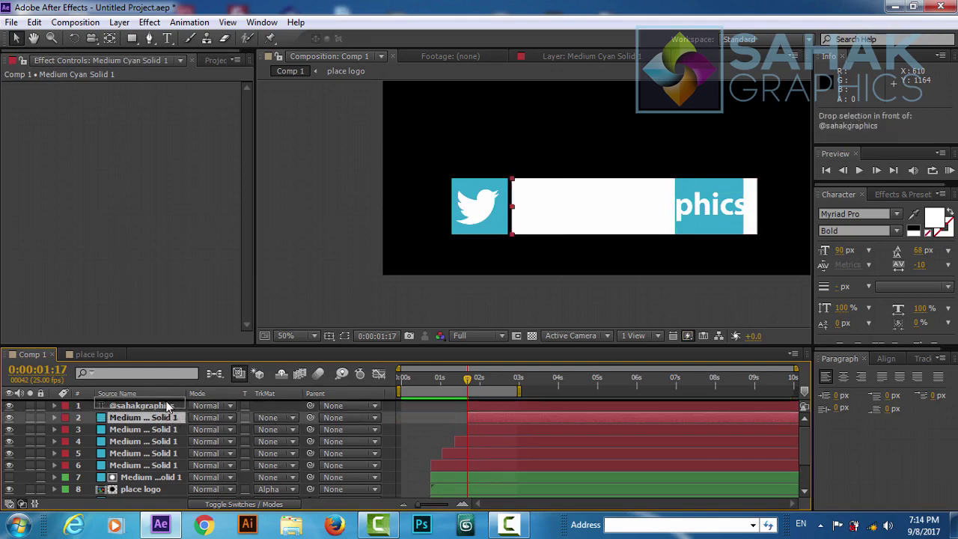
{"action": "left_click_drag", "start_coordinate": [168, 421], "coordinate": [169, 404]}
{"action": "left_click", "coordinate": [294, 417]}
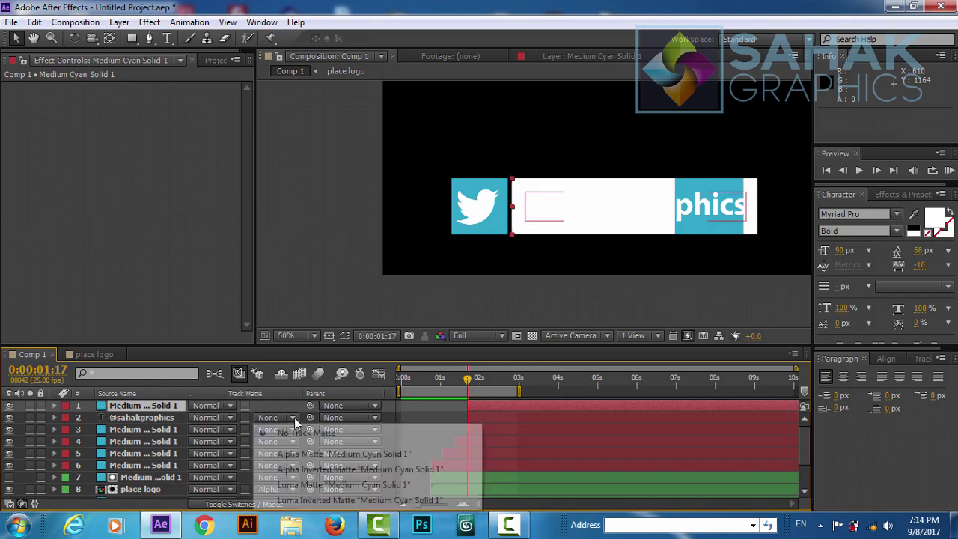
{"action": "left_click", "coordinate": [300, 453]}
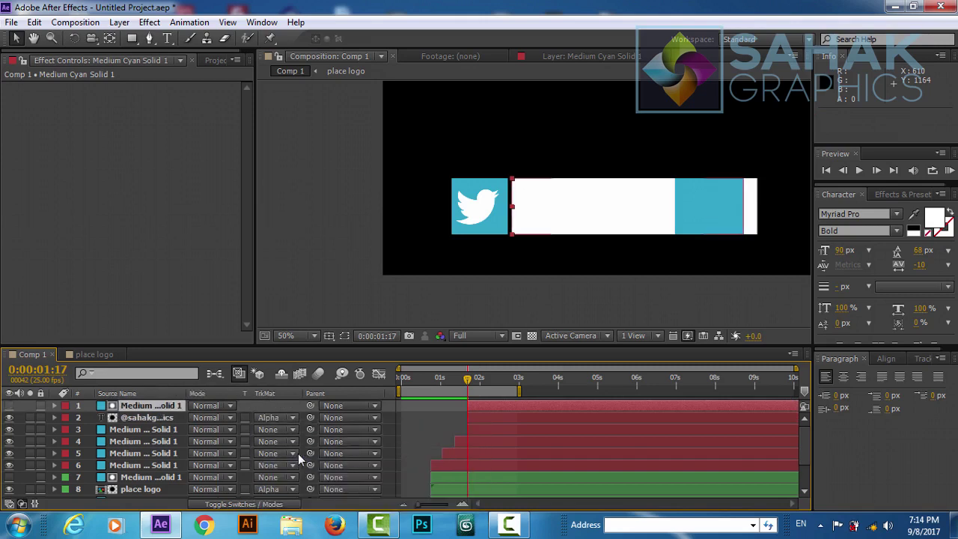
{"action": "mouse_move", "coordinate": [468, 384]}
{"action": "left_mouse_down"}
{"action": "mouse_move", "coordinate": [507, 389]}
{"action": "mouse_move", "coordinate": [471, 392]}
{"action": "left_mouse_up"}
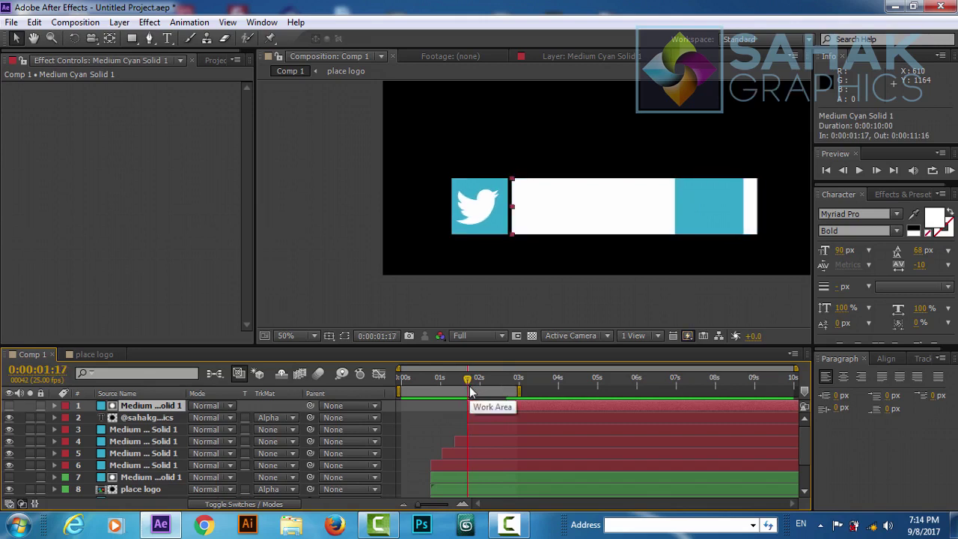
- Add Position keyframes to the cyan solid, extend the preview to about 6 seconds, and shift it right
{"action": "key", "text": "p"}
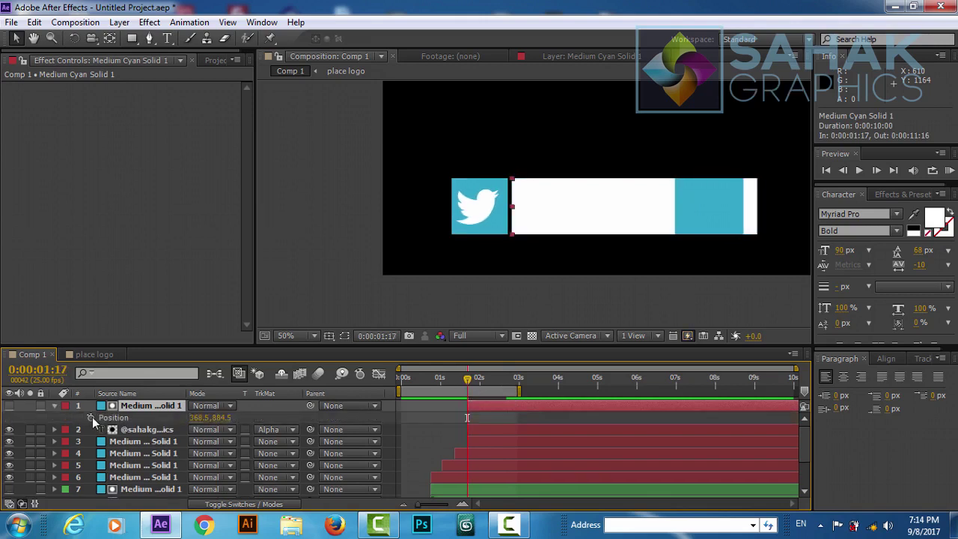
{"action": "left_click", "coordinate": [90, 417]}
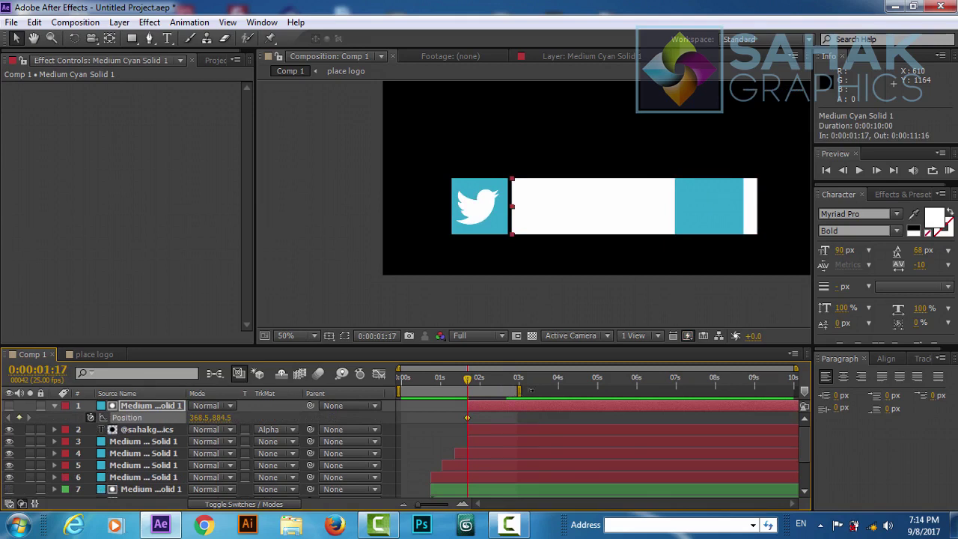
{"action": "left_click_drag", "start_coordinate": [530, 390], "coordinate": [628, 389]}
{"action": "left_click_drag", "start_coordinate": [466, 381], "coordinate": [558, 394]}
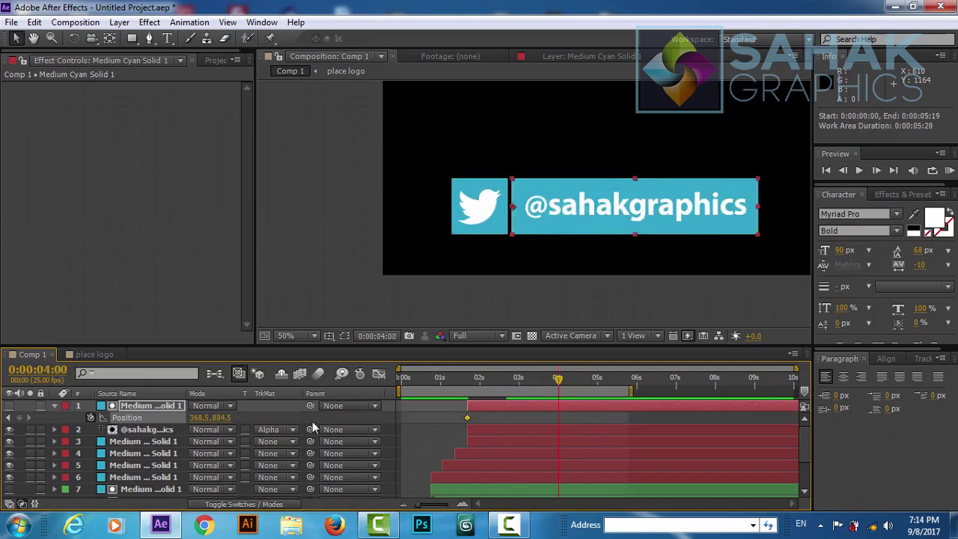
{"action": "left_click", "coordinate": [10, 418]}
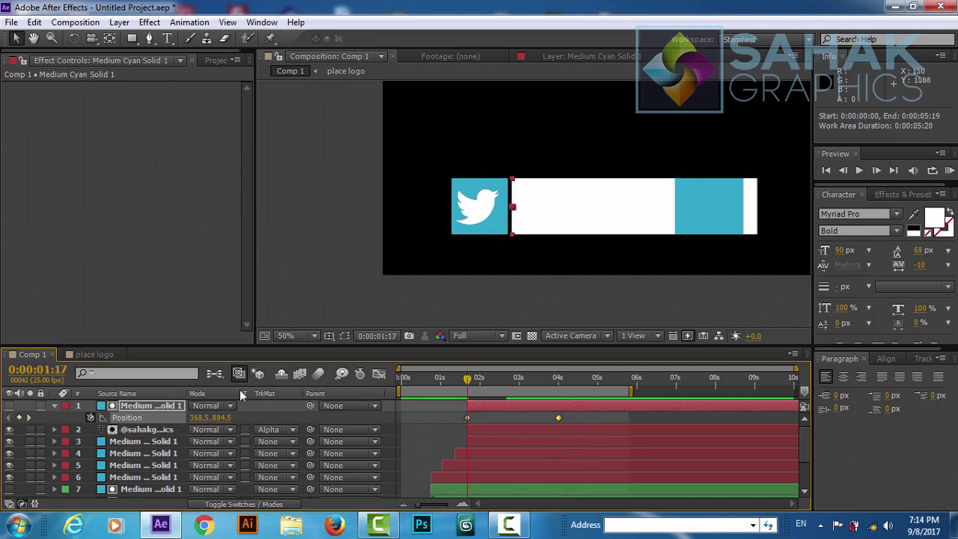
{"action": "left_click_drag", "start_coordinate": [199, 418], "coordinate": [580, 407]}
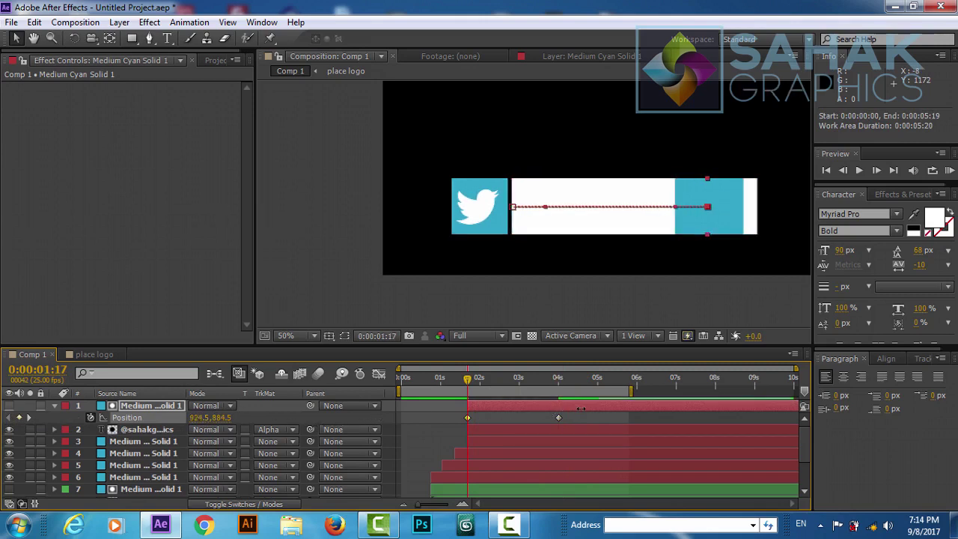
- Undo back until the text layer's track matte returns to None
{"action": "key", "text": "ctrl+z"}
{"action": "key", "text": "ctrl+shift+z"}
{"action": "key", "text": "ctrl+z"}
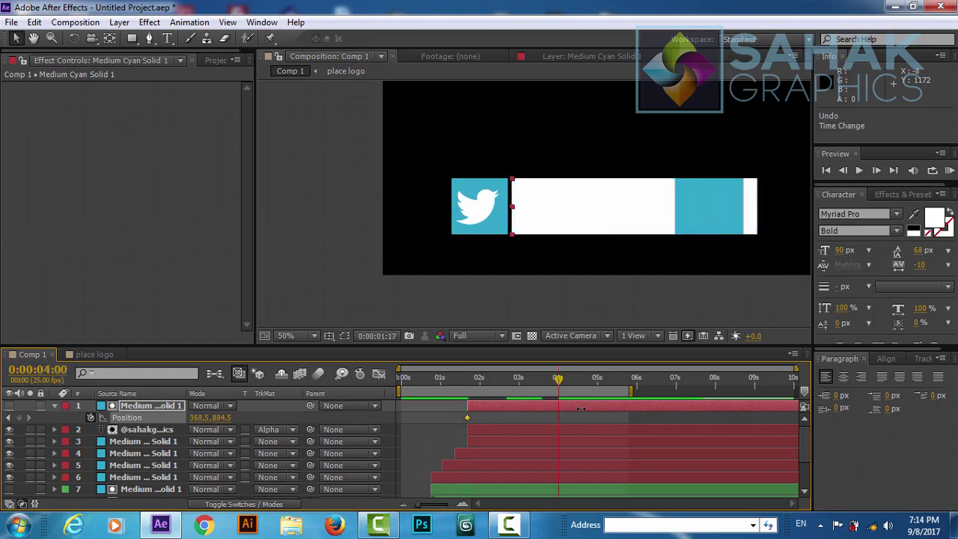
{"action": "key", "text": "ctrl+z"}
{"action": "key", "text": "ctrl+z"}
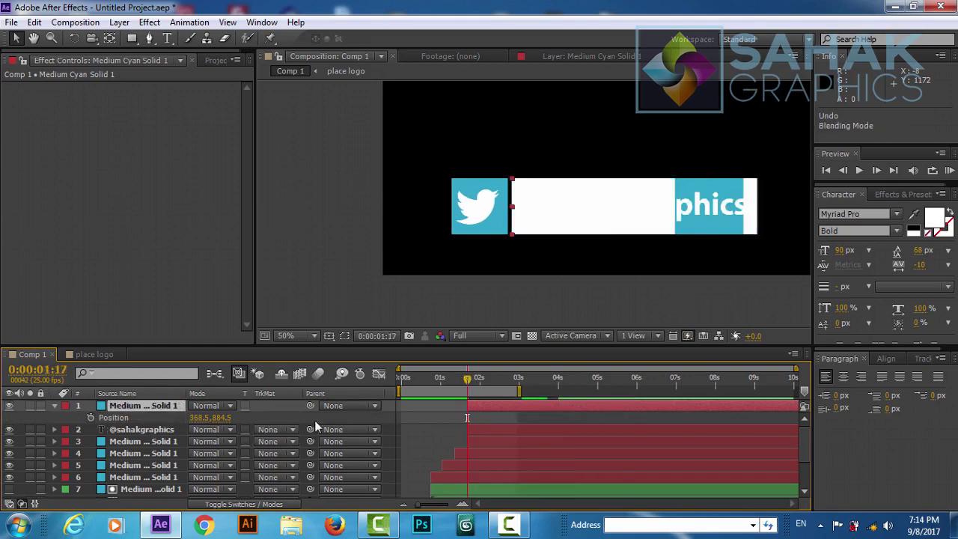
{"action": "left_click", "coordinate": [496, 427]}
{"action": "key", "text": "p"}
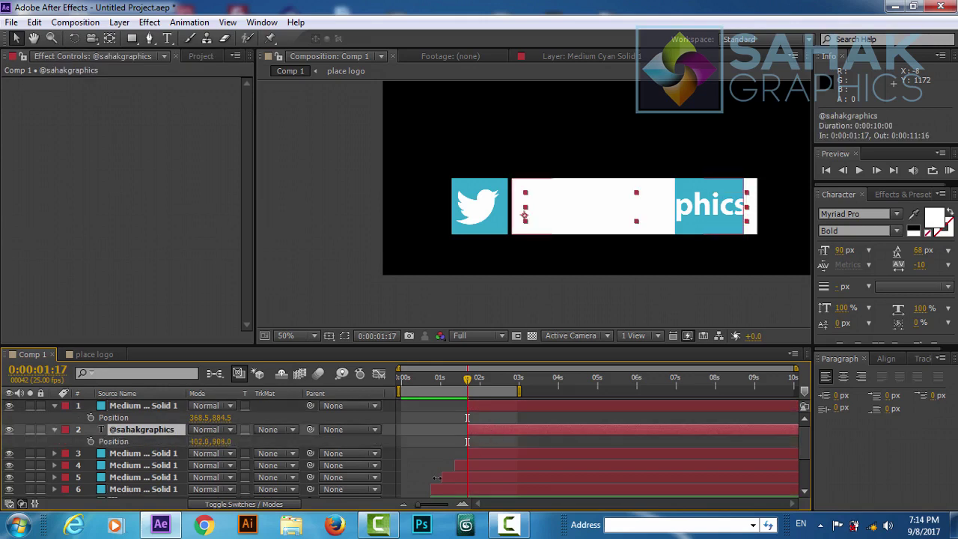
{"action": "left_click", "coordinate": [90, 441]}
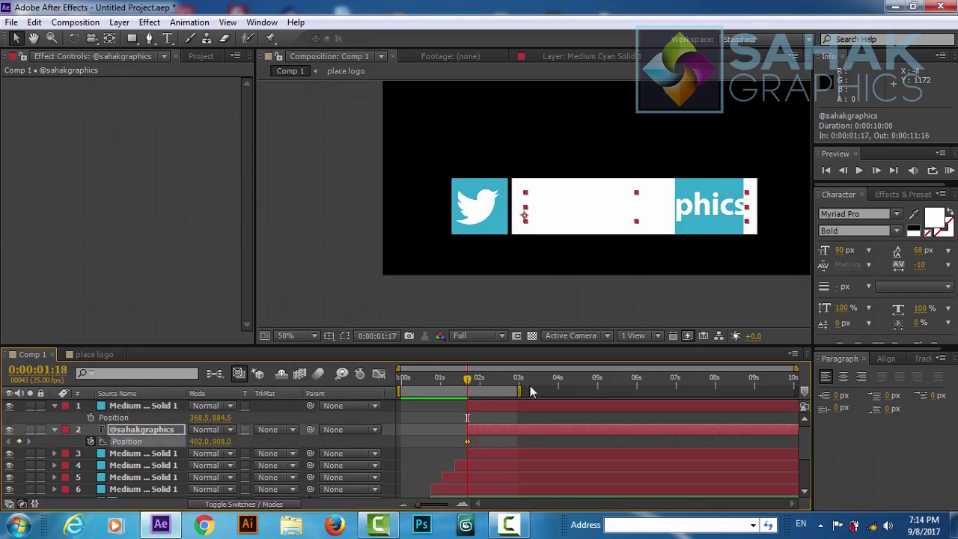
{"action": "left_click_drag", "start_coordinate": [530, 385], "coordinate": [561, 395]}
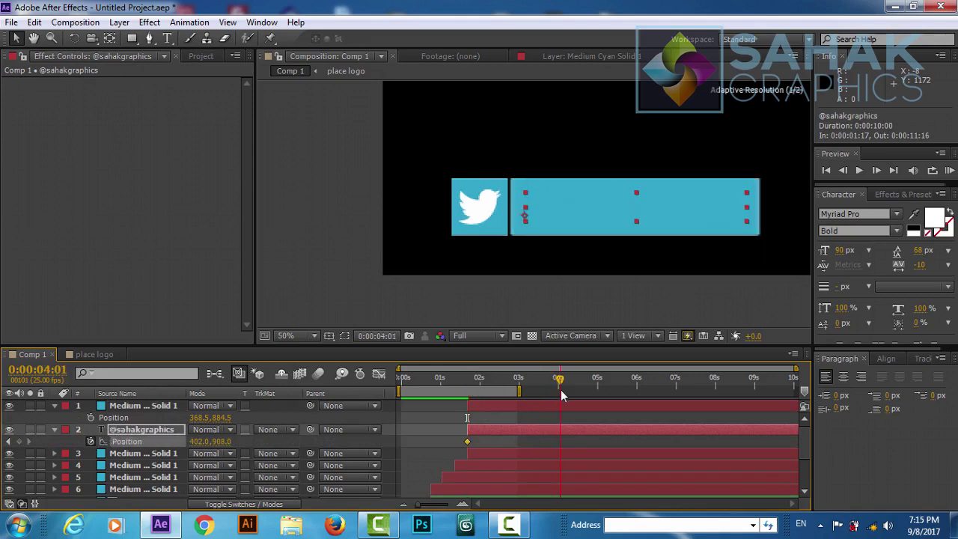
{"action": "left_click_drag", "start_coordinate": [519, 390], "coordinate": [602, 391]}
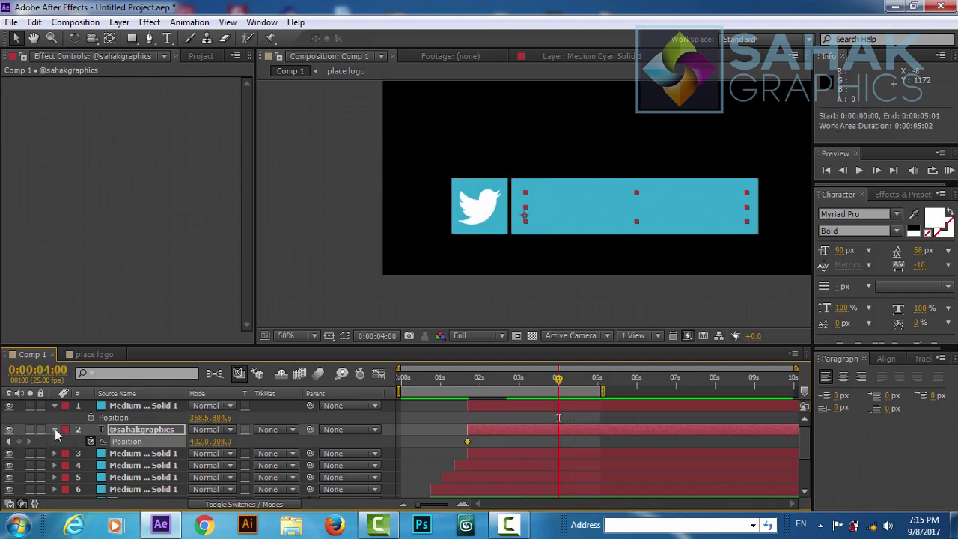
{"action": "left_click", "coordinate": [20, 441]}
- Push the text to X 1123 at the 1:17 keyframe and select both keyframes
{"action": "left_click", "coordinate": [10, 441]}
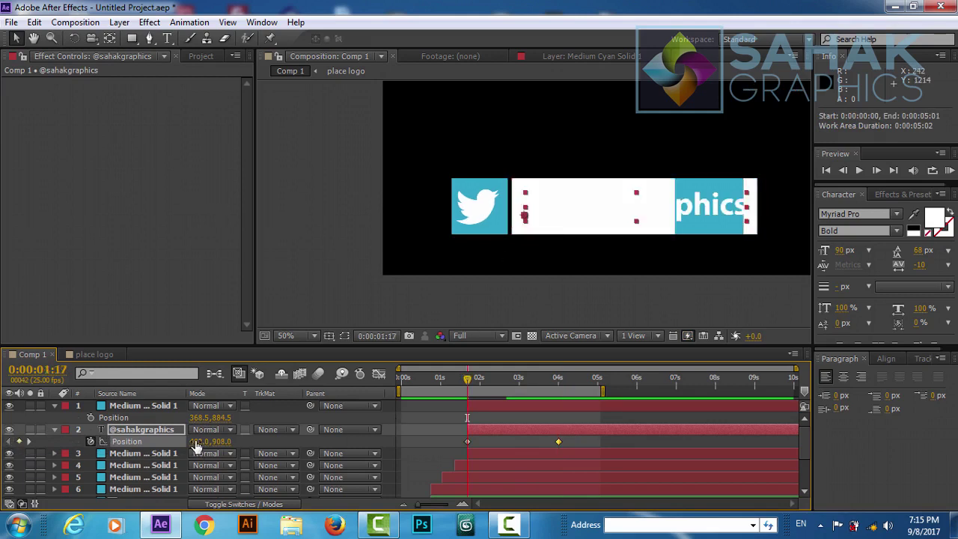
{"action": "left_click_drag", "start_coordinate": [196, 444], "coordinate": [700, 440]}
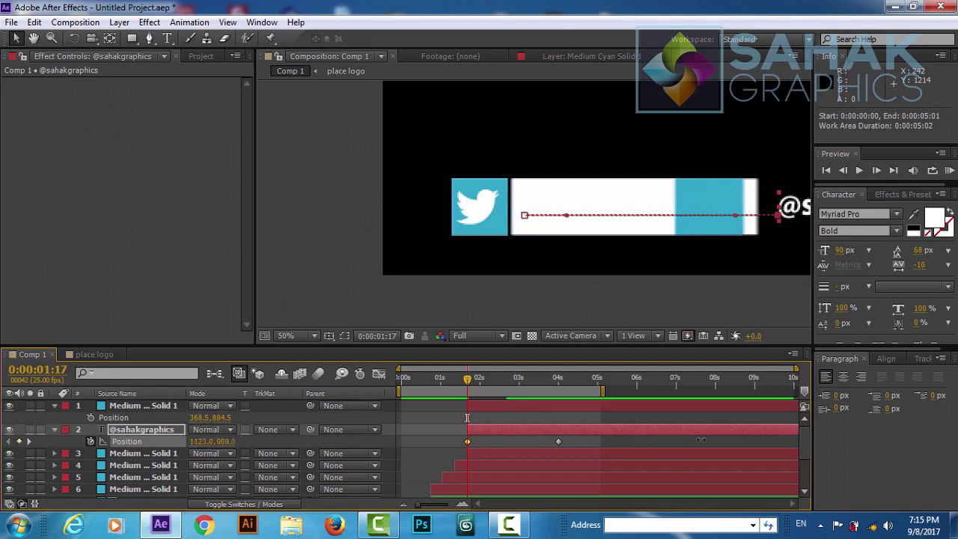
{"action": "left_click_drag", "start_coordinate": [572, 439], "coordinate": [467, 442]}
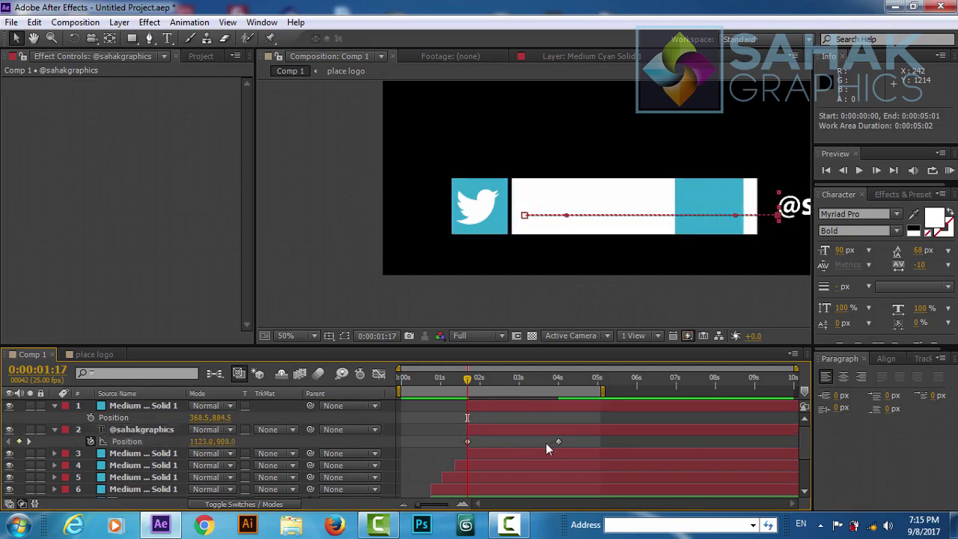
- Apply Easy Ease to the text's two Position keyframes
{"action": "right_click", "coordinate": [466, 442]}
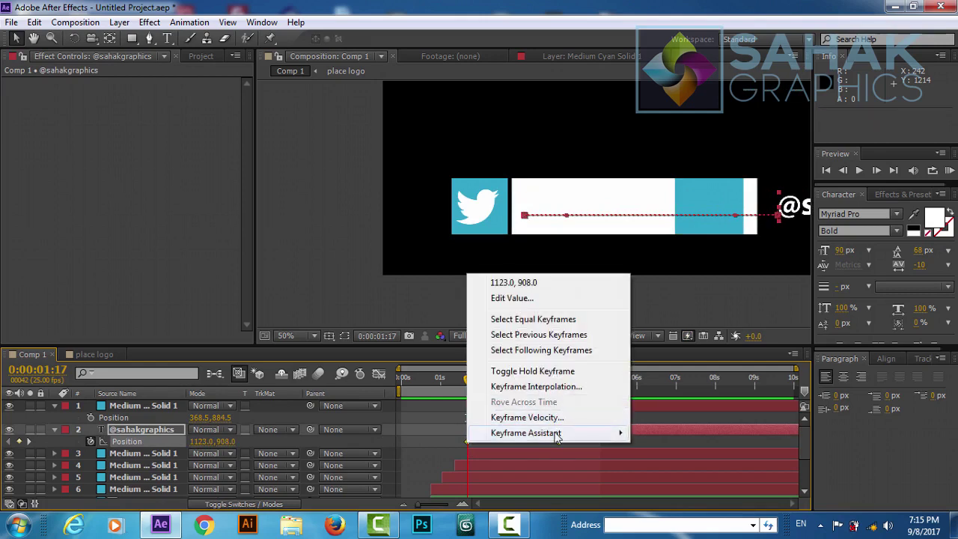
{"action": "mouse_move", "coordinate": [558, 434]}
{"action": "left_click", "coordinate": [700, 355]}
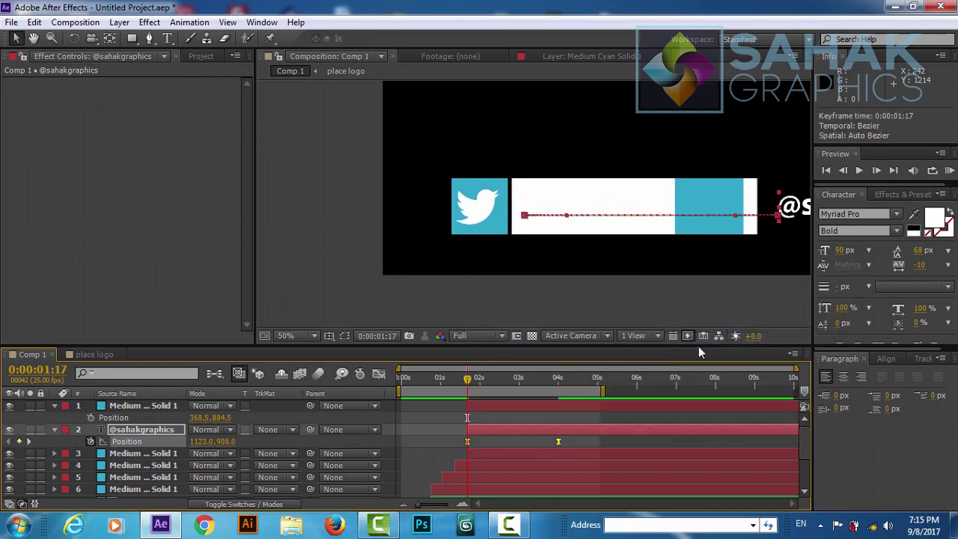
- Reshape the speed graph so the text enters fast, peaking near 1272 px/sec, then preview
{"action": "left_click", "coordinate": [379, 373]}
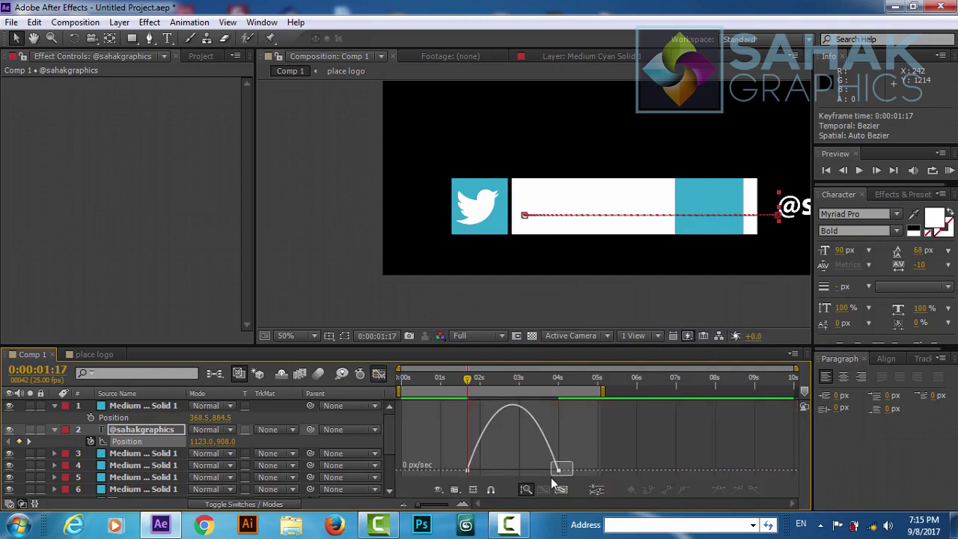
{"action": "left_click_drag", "start_coordinate": [560, 479], "coordinate": [396, 401]}
{"action": "left_click_drag", "start_coordinate": [533, 471], "coordinate": [506, 472]}
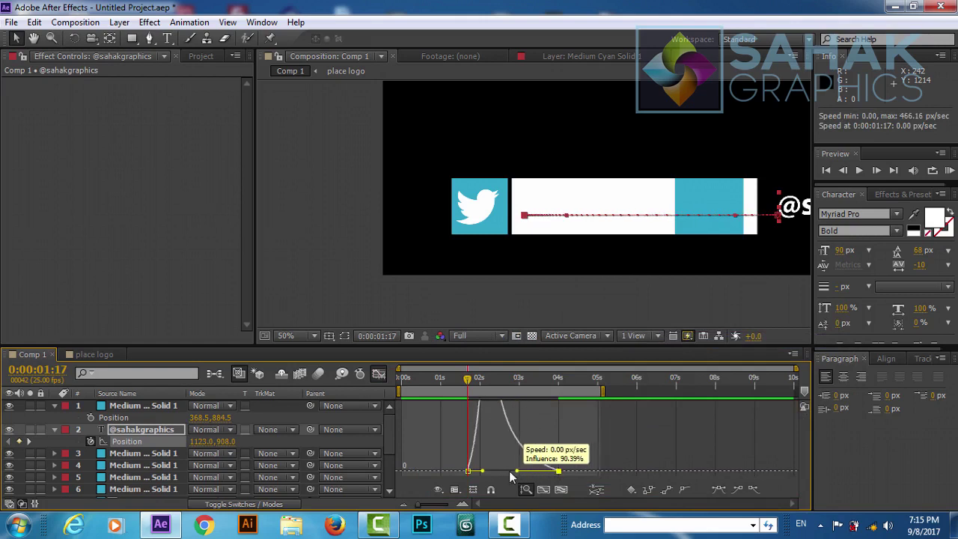
{"action": "left_click", "coordinate": [381, 380]}
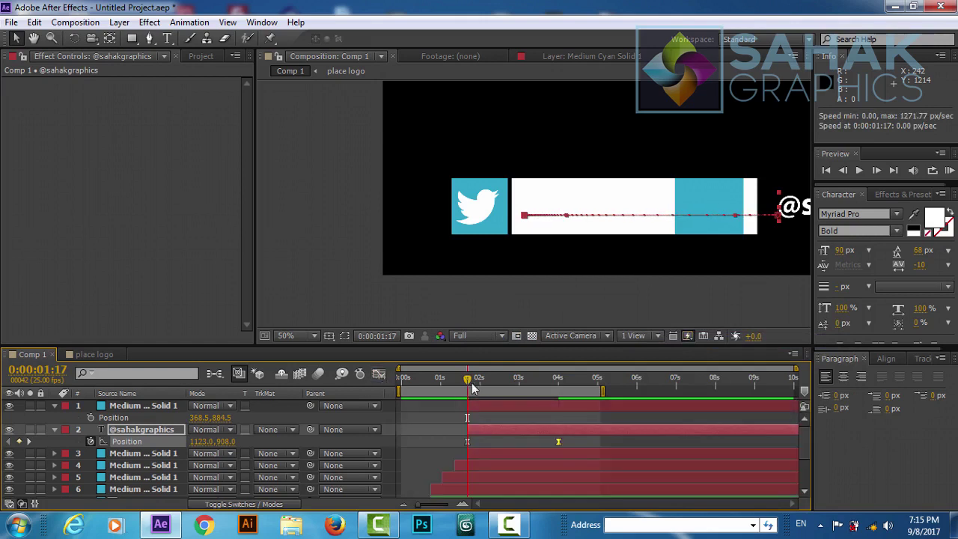
{"action": "left_click", "coordinate": [949, 170]}
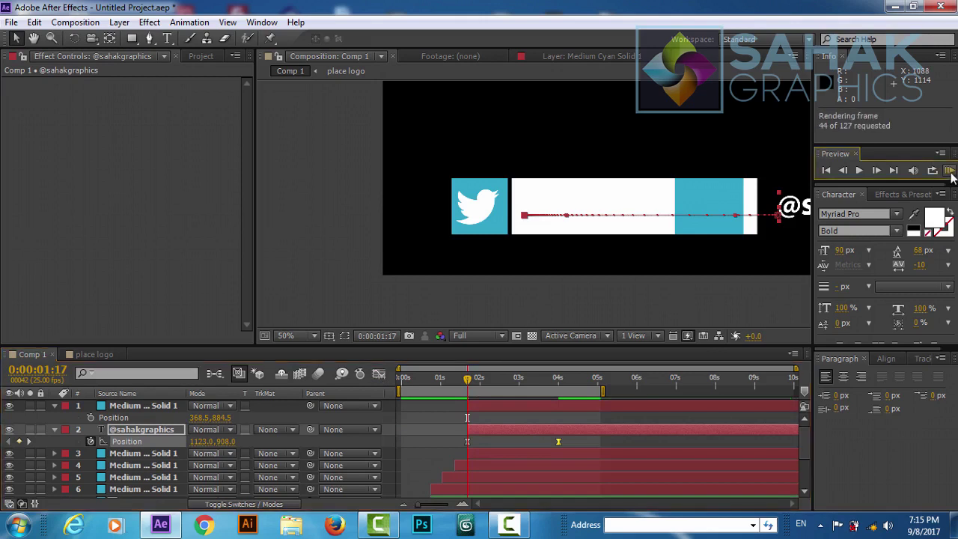
{"action": "left_click", "coordinate": [355, 453]}
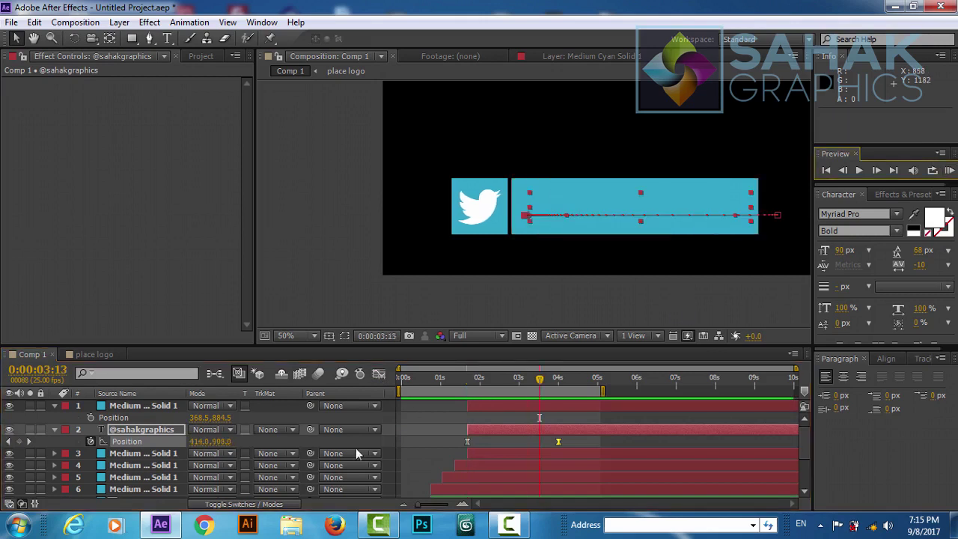
{"action": "left_click", "coordinate": [138, 406]}
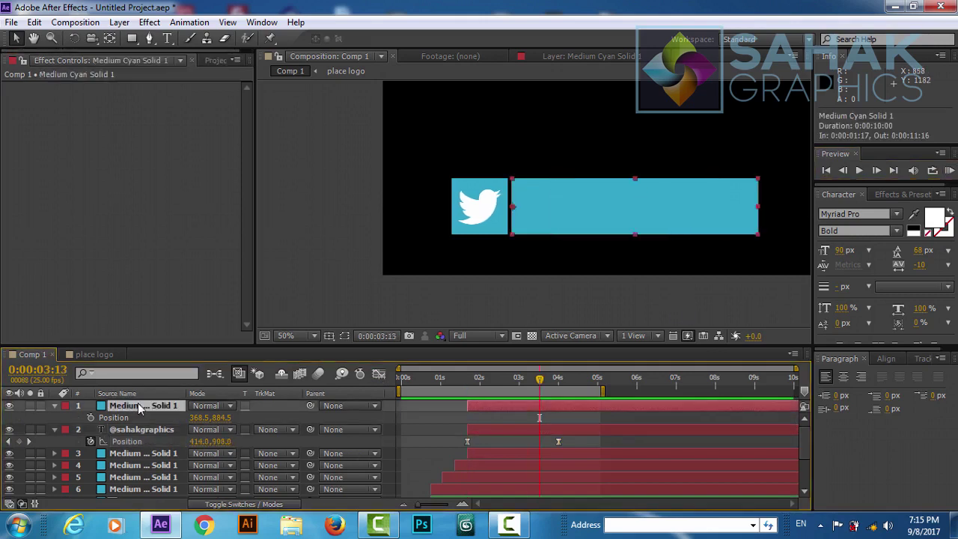
{"action": "left_click", "coordinate": [292, 428]}
{"action": "left_click", "coordinate": [303, 368]}
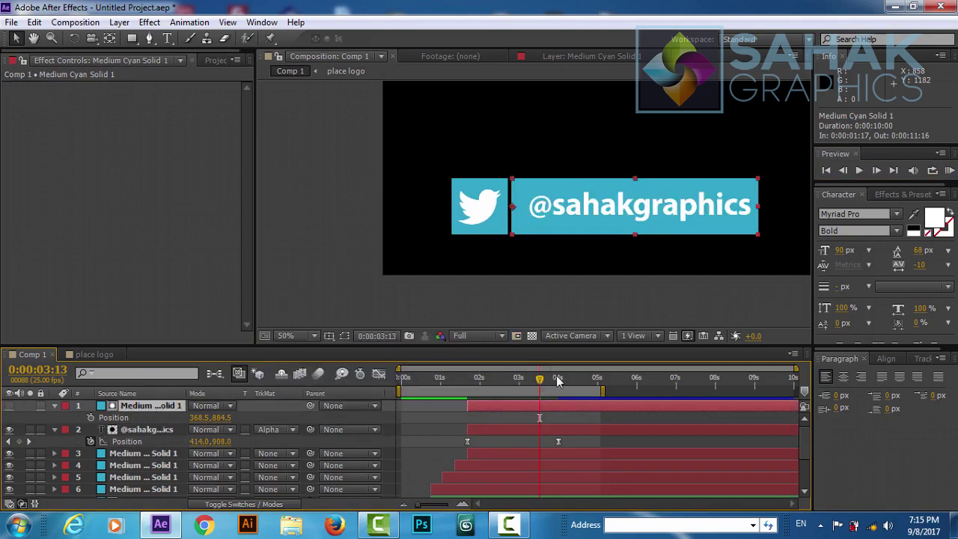
{"action": "left_click", "coordinate": [949, 171]}
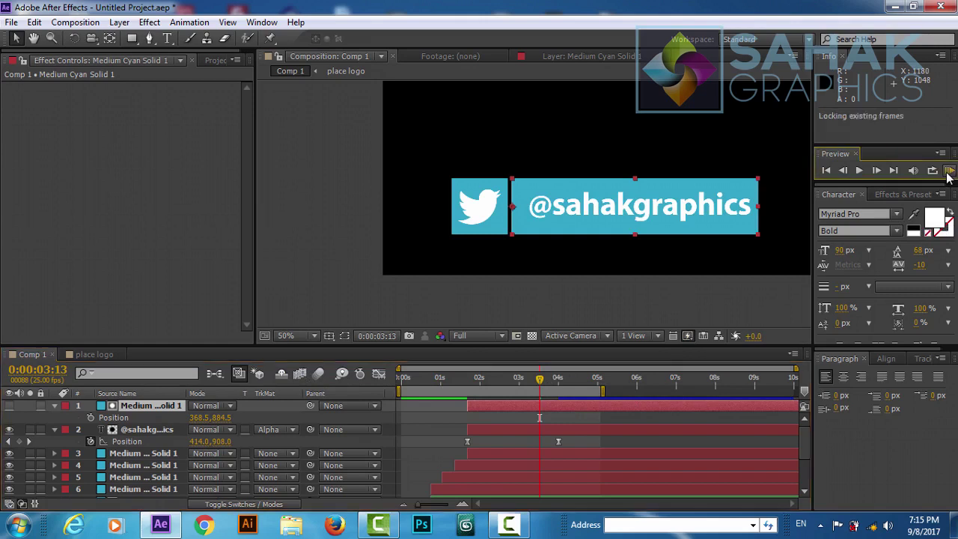
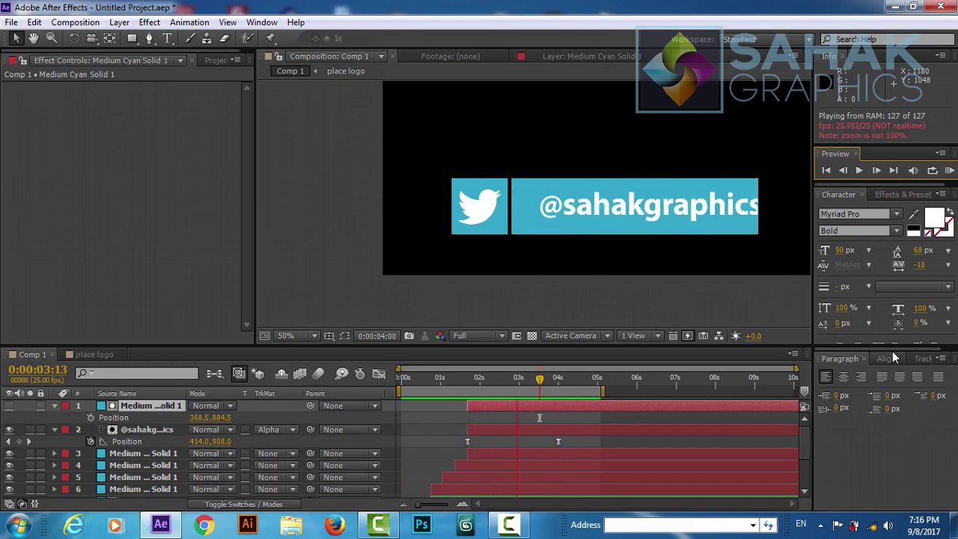
{"action": "key", "text": "space"}
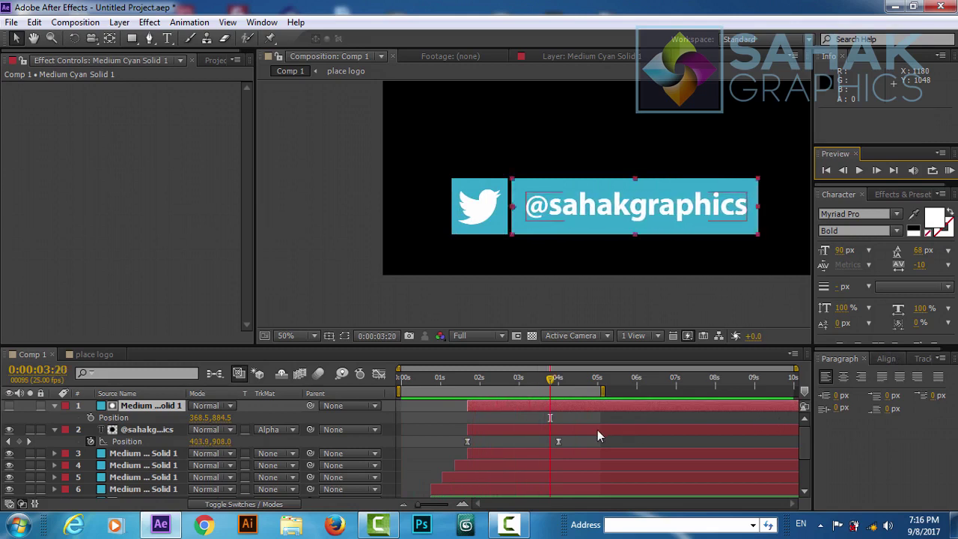
{"action": "left_click_drag", "start_coordinate": [597, 429], "coordinate": [575, 432]}
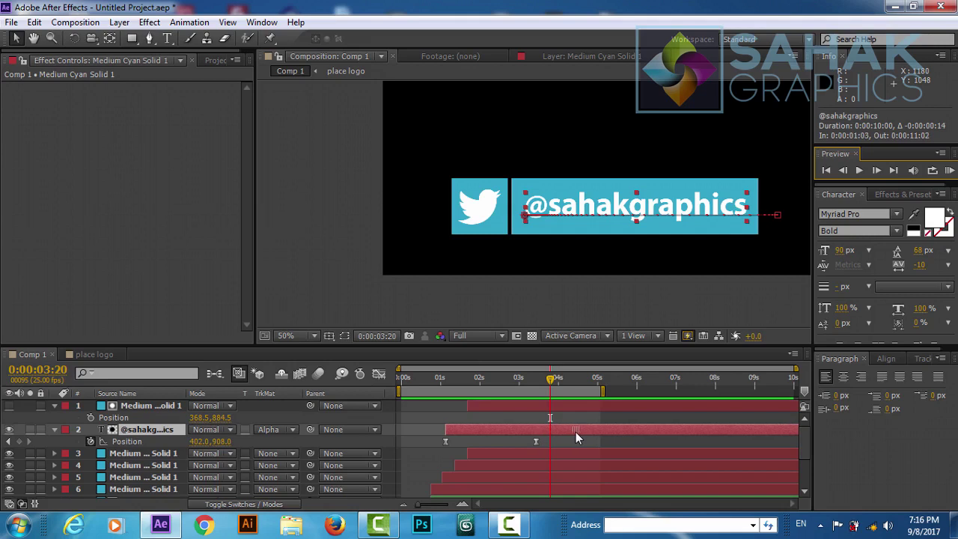
{"action": "left_click", "coordinate": [948, 171]}
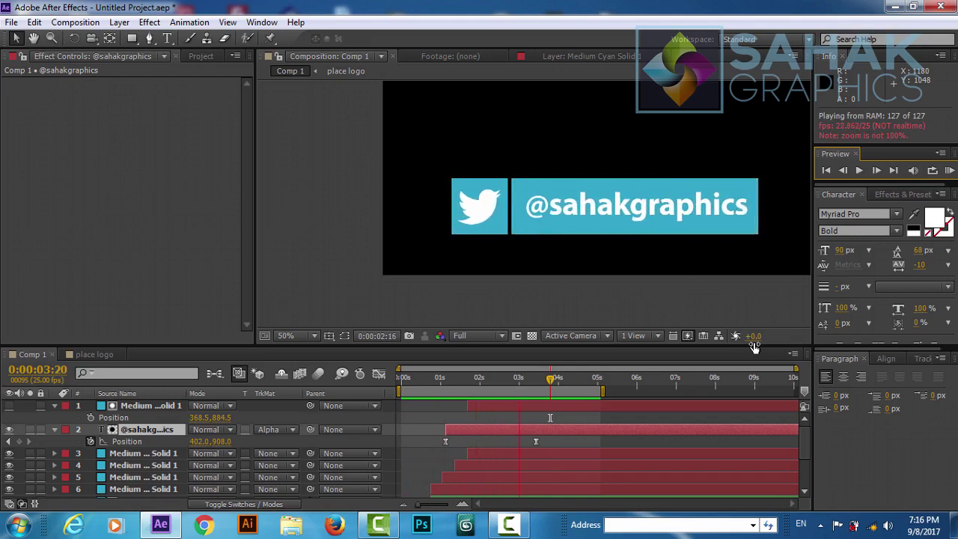
{"action": "key", "text": "space"}
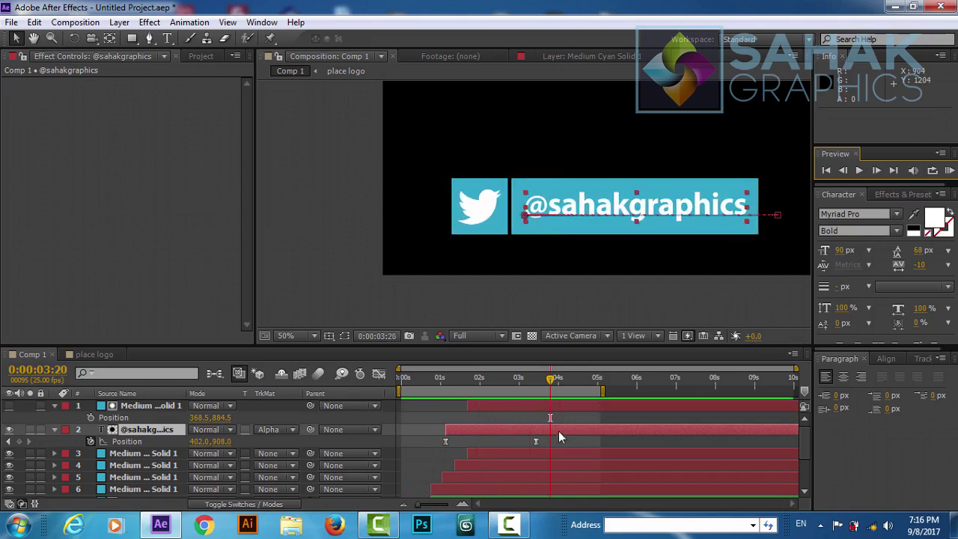
- Collapse layers 1 and 2, undo an accidental rectangle mask, and enlarge the Timeline panel
{"action": "left_click", "coordinate": [53, 405]}
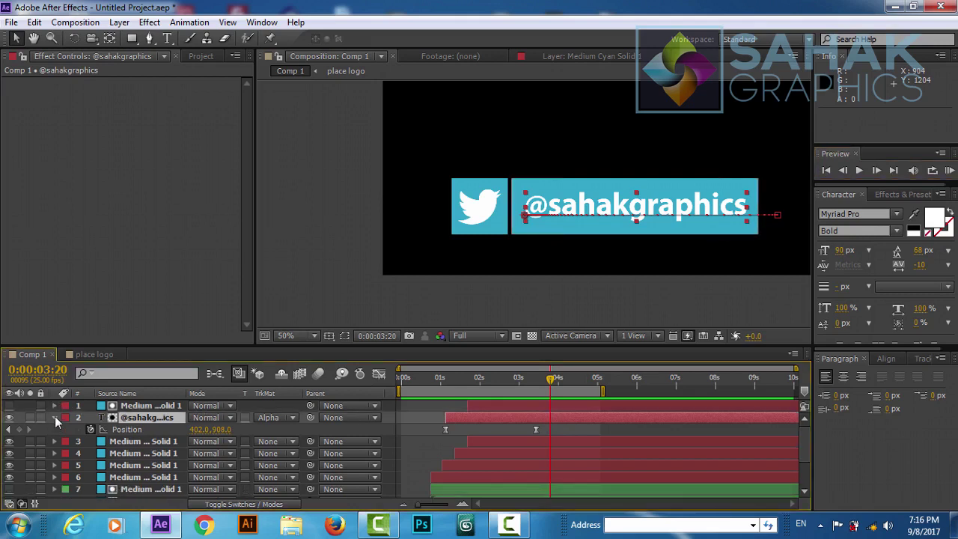
{"action": "left_click", "coordinate": [54, 417]}
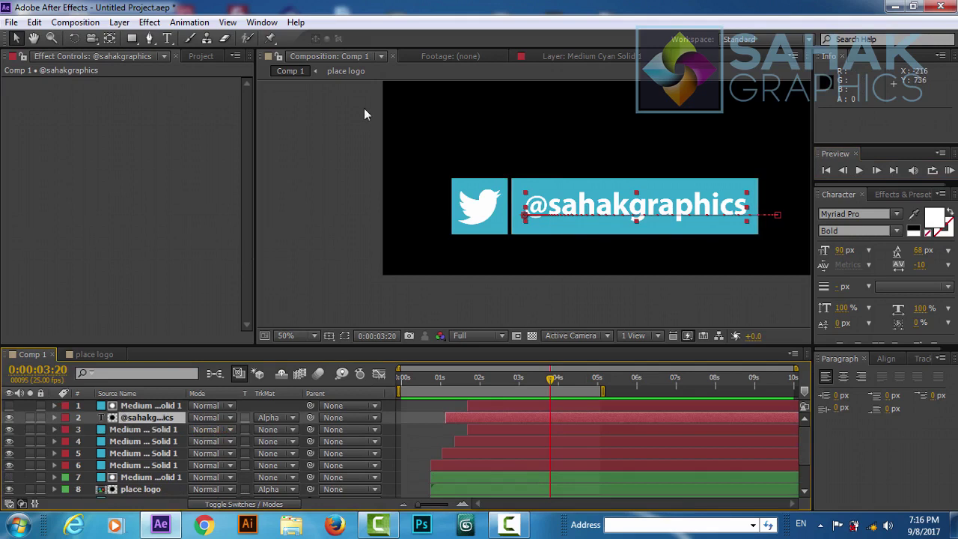
{"action": "left_click", "coordinate": [130, 40]}
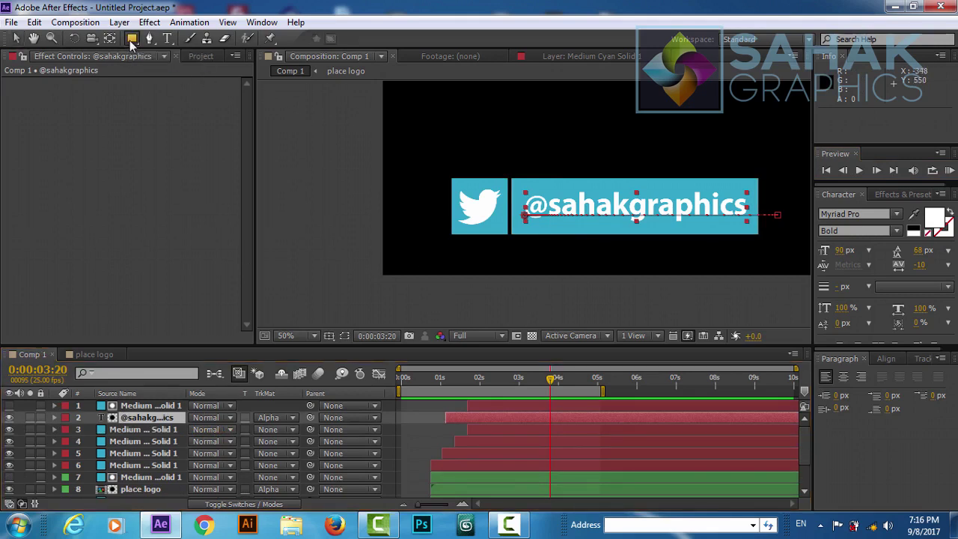
{"action": "left_click_drag", "start_coordinate": [442, 170], "coordinate": [505, 233]}
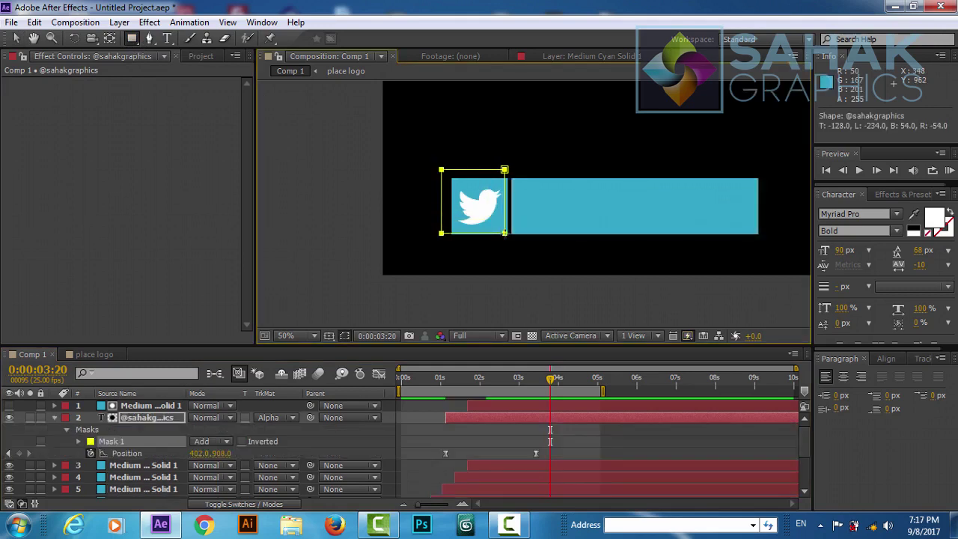
{"action": "key", "text": "ctrl+z"}
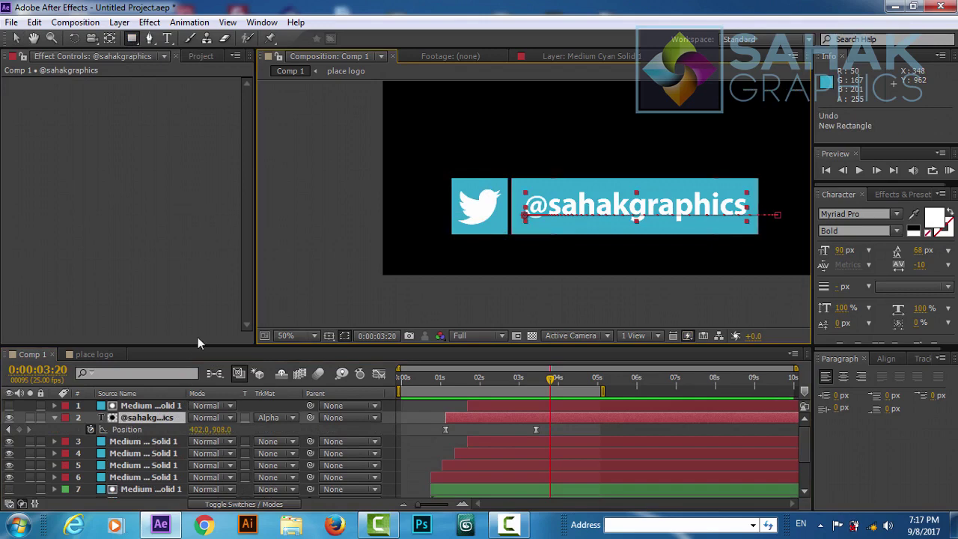
{"action": "left_click_drag", "start_coordinate": [197, 339], "coordinate": [196, 227]}
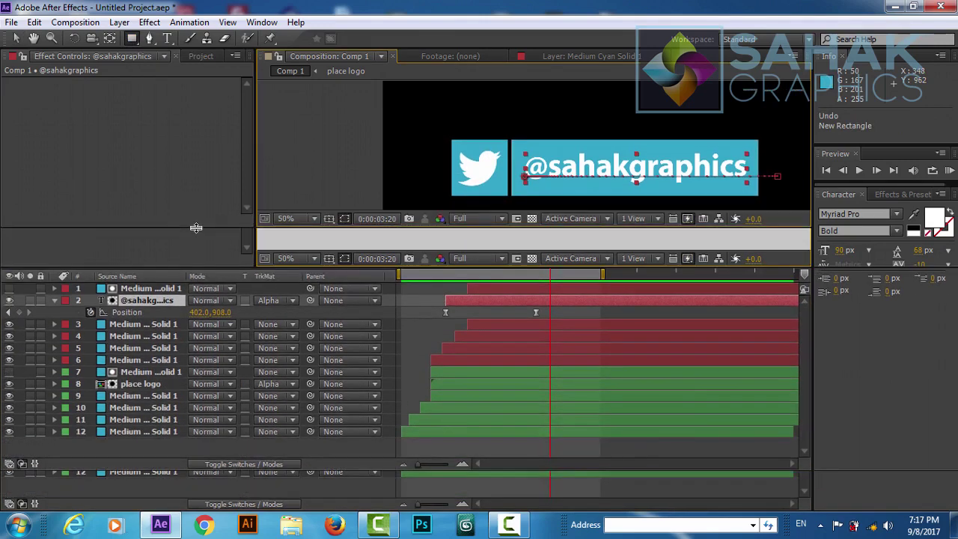
- Mark layers 1 through 12 as shy, hide them, and resize the Timeline back down
{"action": "left_click", "coordinate": [137, 463]}
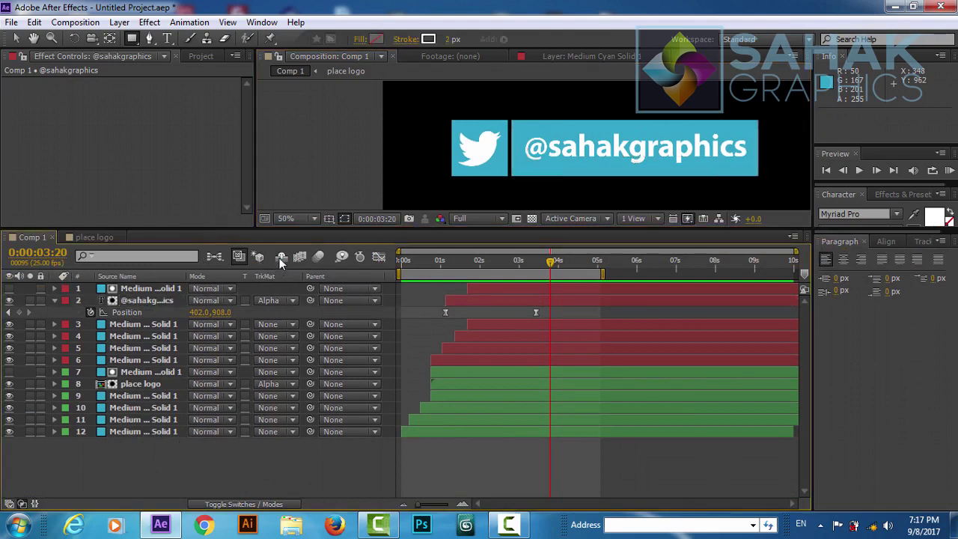
{"action": "left_click", "coordinate": [231, 506]}
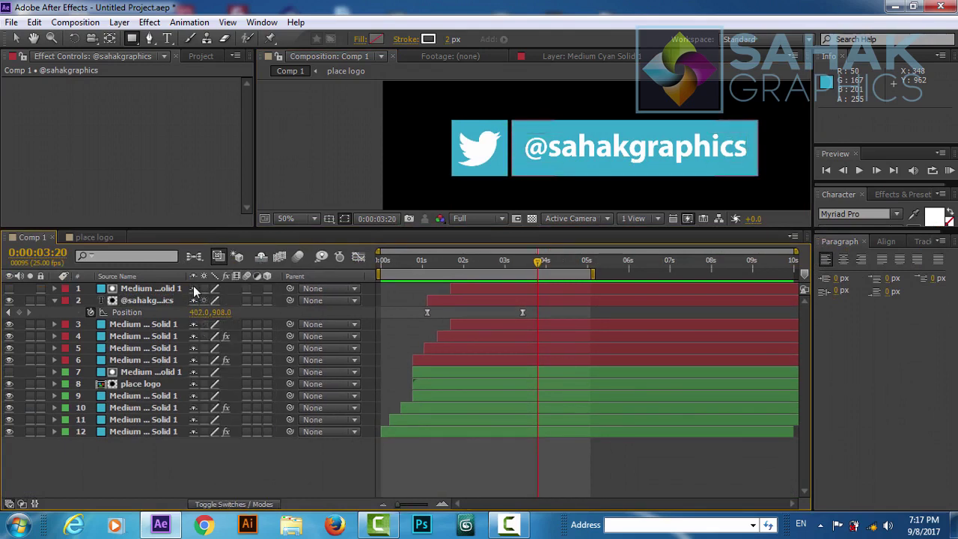
{"action": "left_click", "coordinate": [194, 289]}
{"action": "left_click", "coordinate": [194, 301]}
{"action": "left_click_drag", "start_coordinate": [193, 327], "coordinate": [193, 432]}
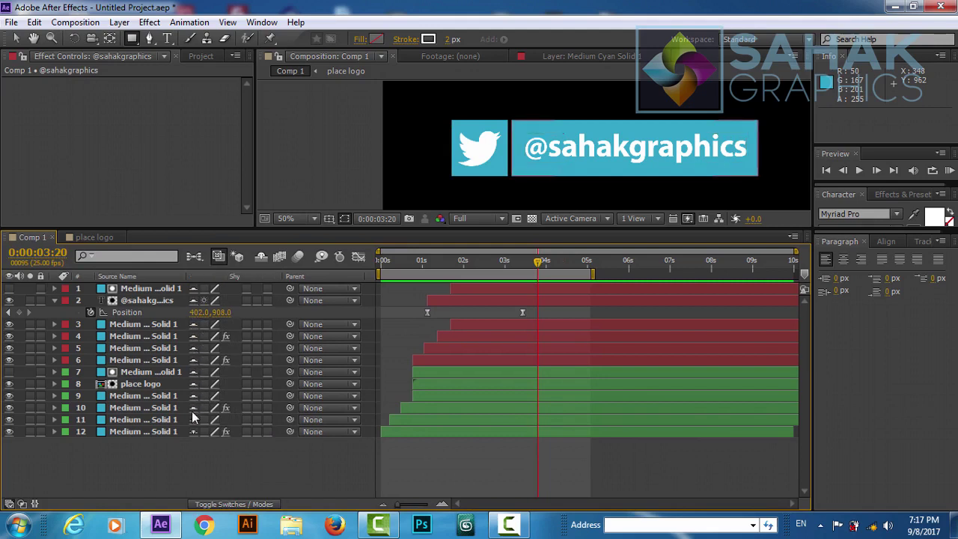
{"action": "left_click", "coordinate": [263, 256]}
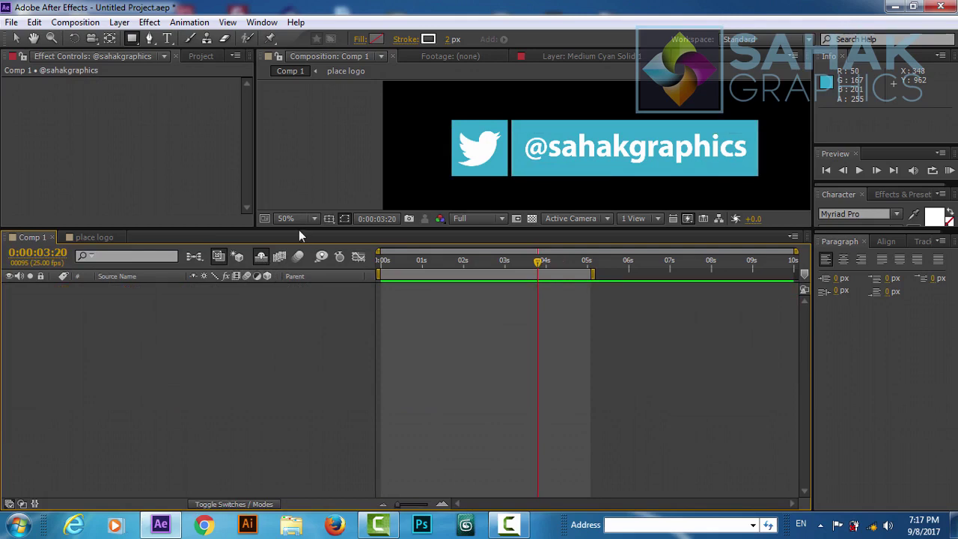
{"action": "left_click_drag", "start_coordinate": [300, 232], "coordinate": [297, 344]}
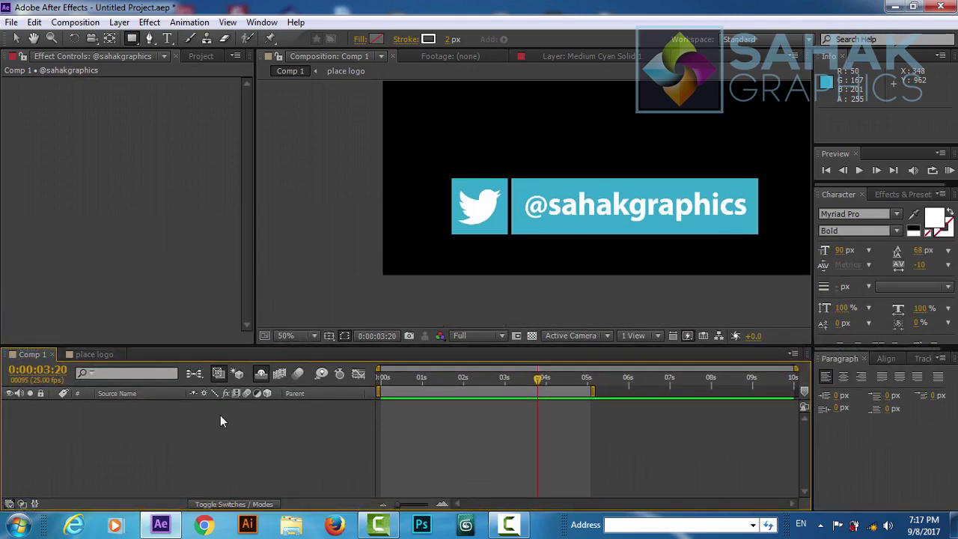
- Draw a rectangle shape layer over the Twitter icon box
{"action": "left_click", "coordinate": [136, 38]}
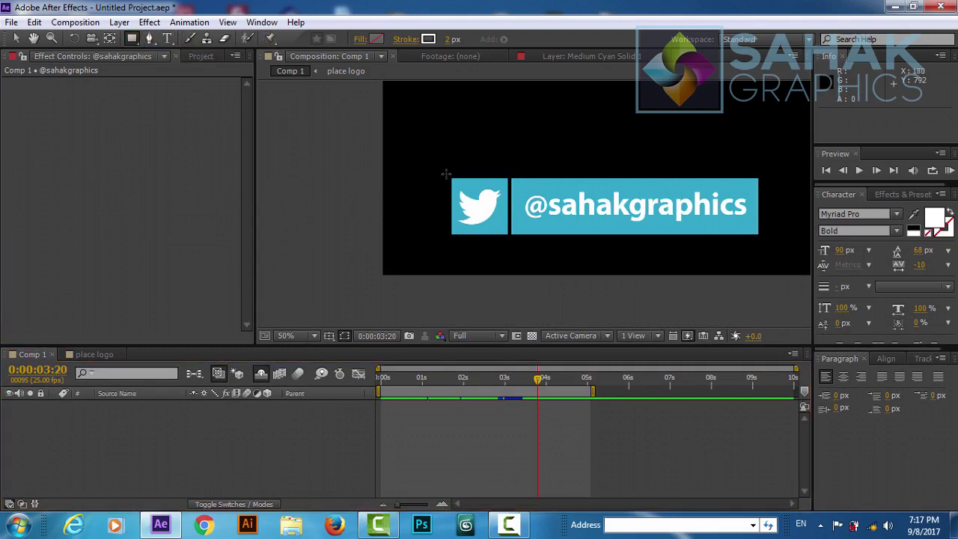
{"action": "left_click_drag", "start_coordinate": [447, 174], "coordinate": [453, 180]}
{"action": "left_click_drag", "start_coordinate": [484, 215], "coordinate": [513, 239]}
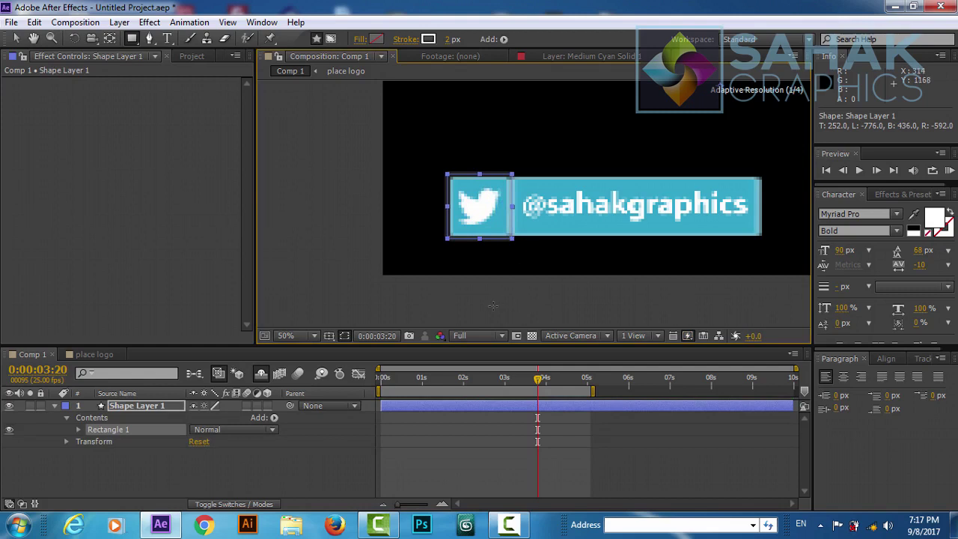
{"action": "left_click", "coordinate": [272, 460]}
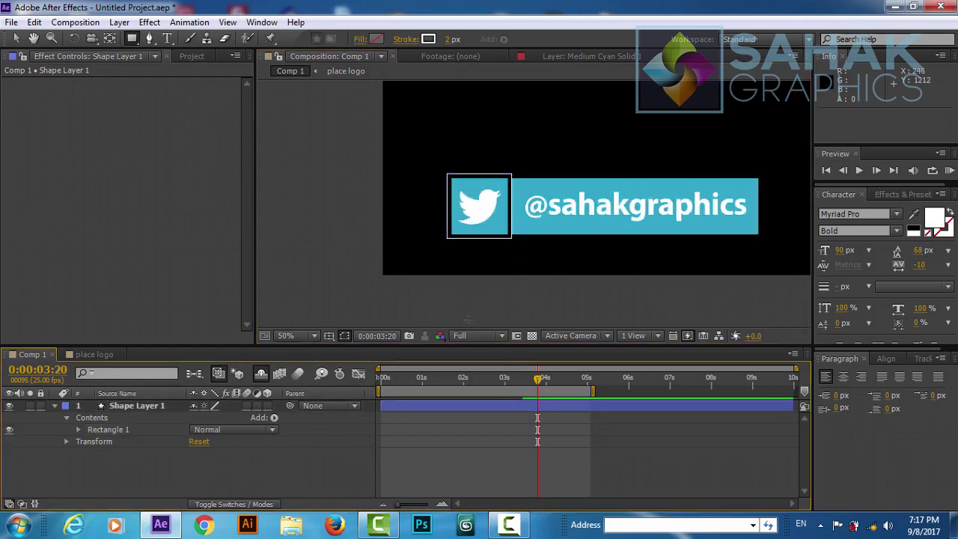
- Resize the rectangle path to 172 by 172 and view the comp at 100%
{"action": "left_click", "coordinate": [67, 417]}
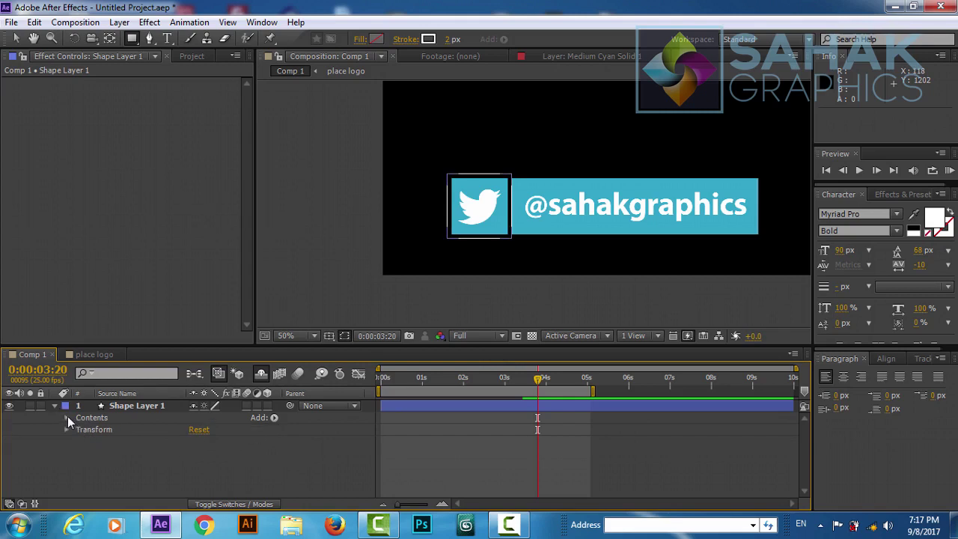
{"action": "left_click", "coordinate": [67, 417]}
{"action": "left_click", "coordinate": [78, 430]}
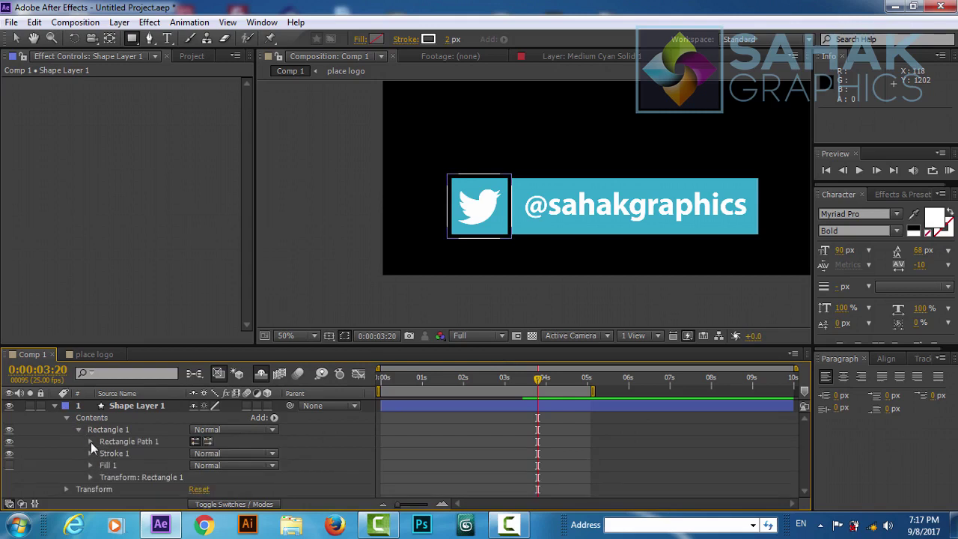
{"action": "left_click", "coordinate": [91, 441]}
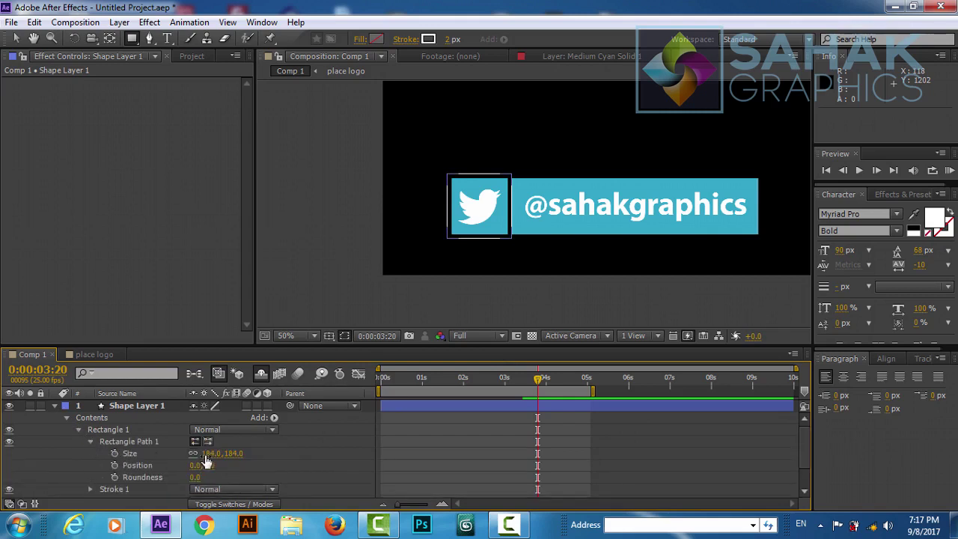
{"action": "left_click_drag", "start_coordinate": [209, 454], "coordinate": [204, 455]}
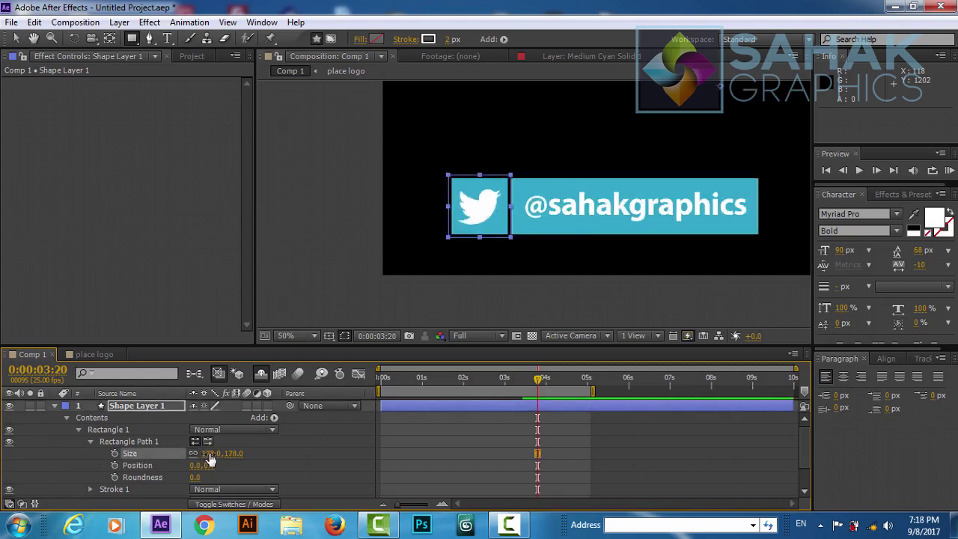
{"action": "left_click", "coordinate": [206, 453]}
{"action": "left_click", "coordinate": [267, 474]}
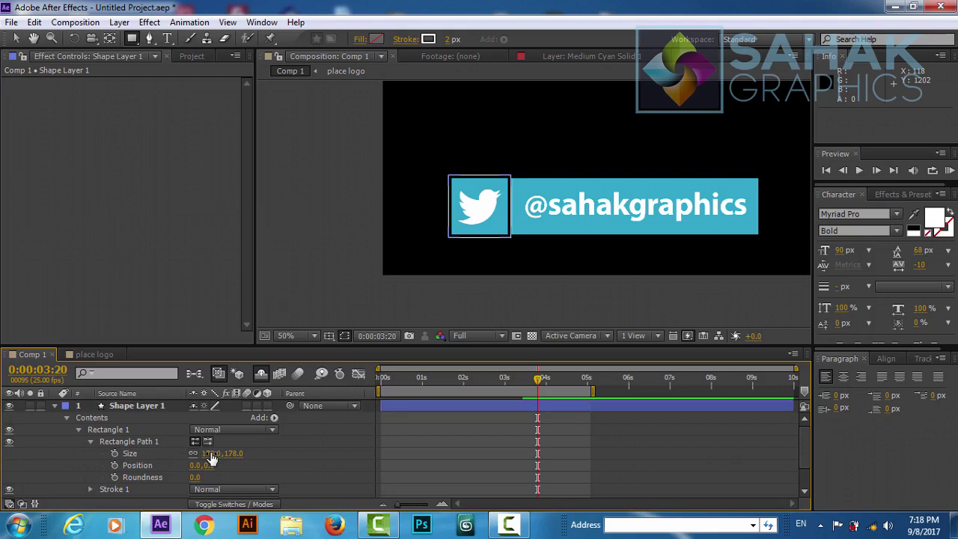
{"action": "left_click_drag", "start_coordinate": [212, 455], "coordinate": [207, 455]}
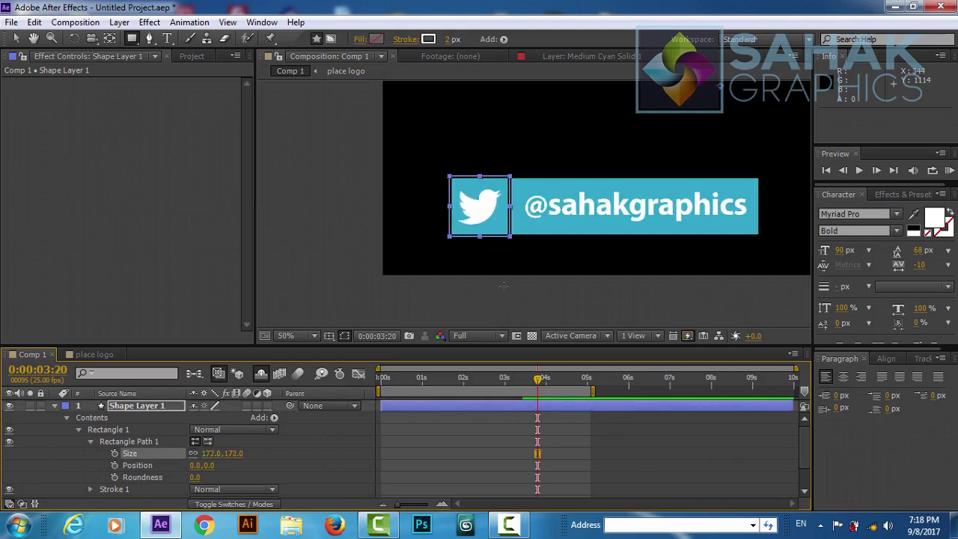
{"action": "key", "text": "period"}
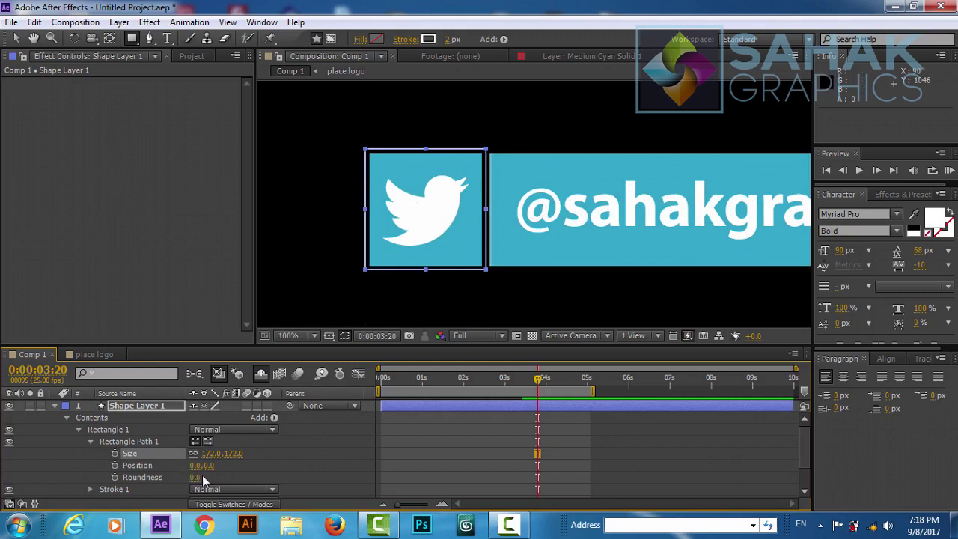
- Check the rectangle's stroke is white at 2 px width, then collapse its properties
{"action": "left_click", "coordinate": [90, 440]}
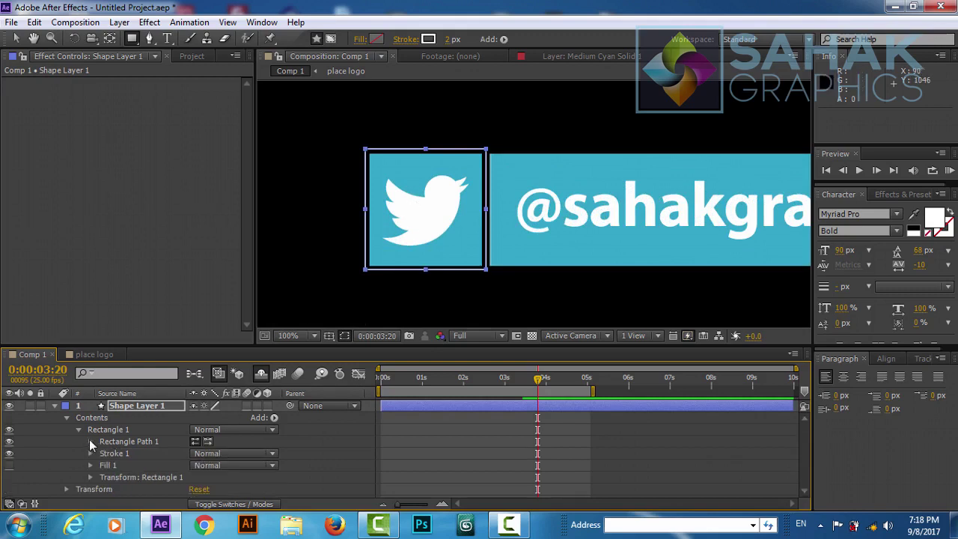
{"action": "left_click", "coordinate": [91, 453]}
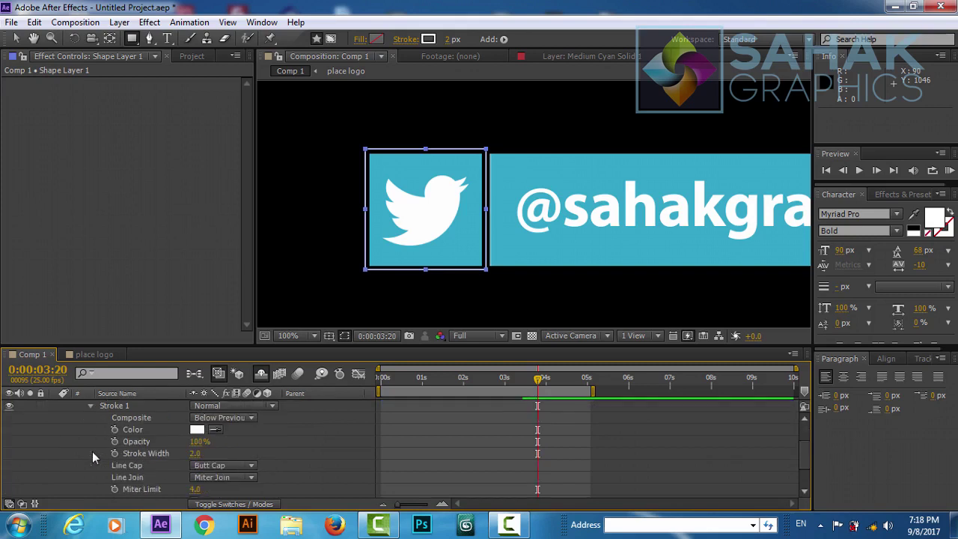
{"action": "left_click", "coordinate": [301, 279]}
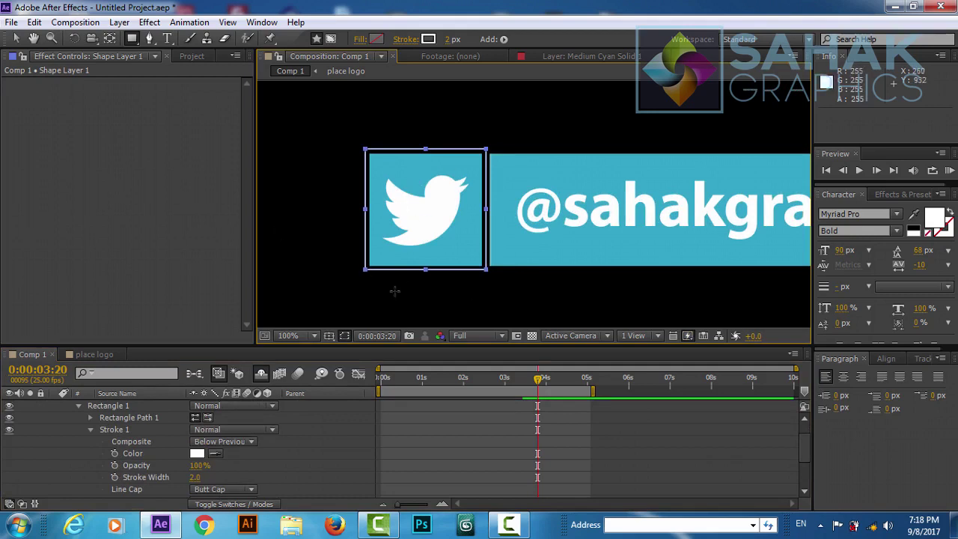
{"action": "left_click", "coordinate": [79, 405]}
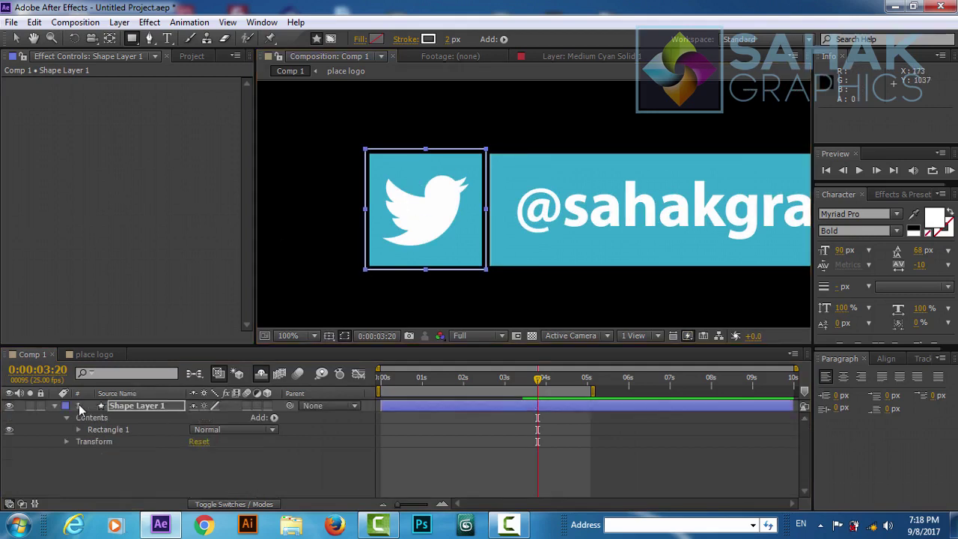
- Add Trim Paths to the rectangle and move the playhead to about 1:14
{"action": "left_click", "coordinate": [274, 417]}
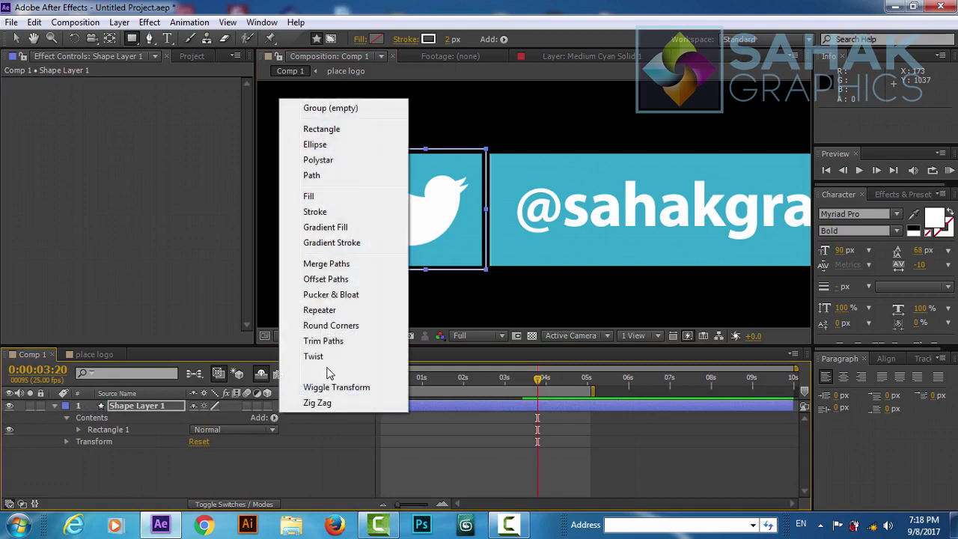
{"action": "left_click", "coordinate": [329, 341]}
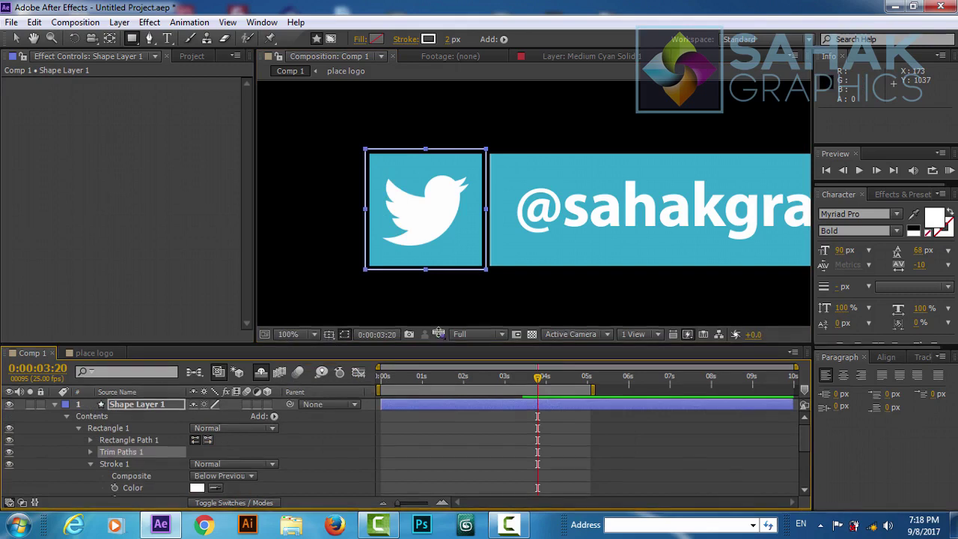
{"action": "left_click_drag", "start_coordinate": [441, 346], "coordinate": [441, 322]}
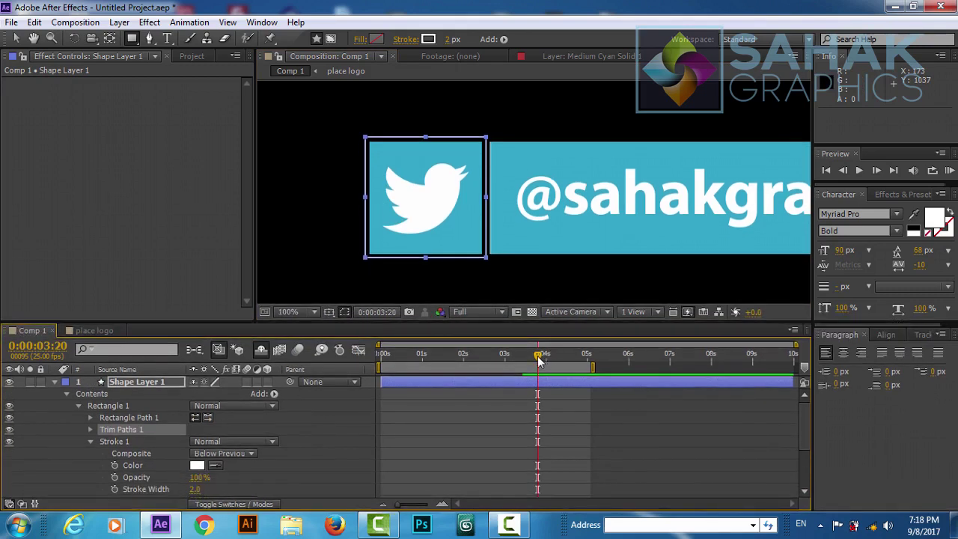
{"action": "left_click_drag", "start_coordinate": [539, 360], "coordinate": [431, 363]}
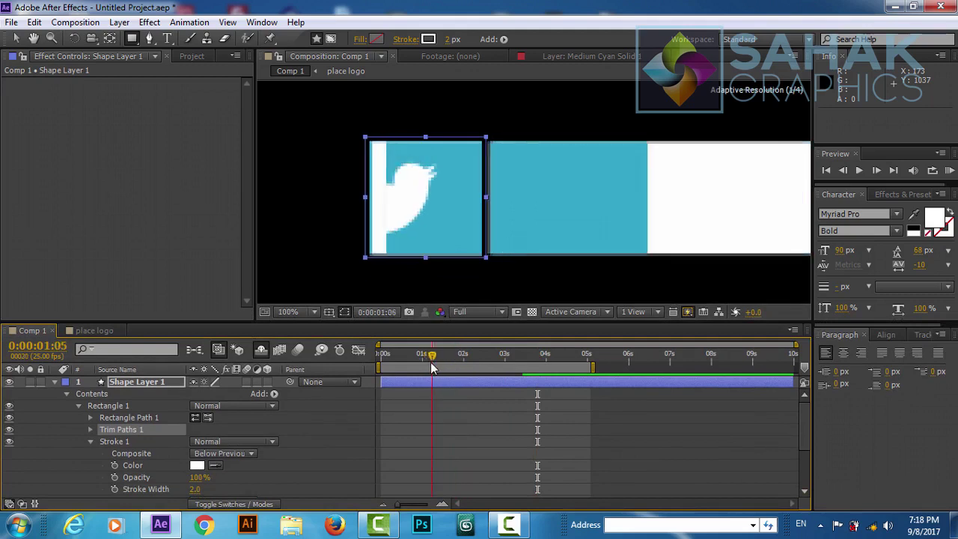
{"action": "left_click_drag", "start_coordinate": [430, 362], "coordinate": [449, 364]}
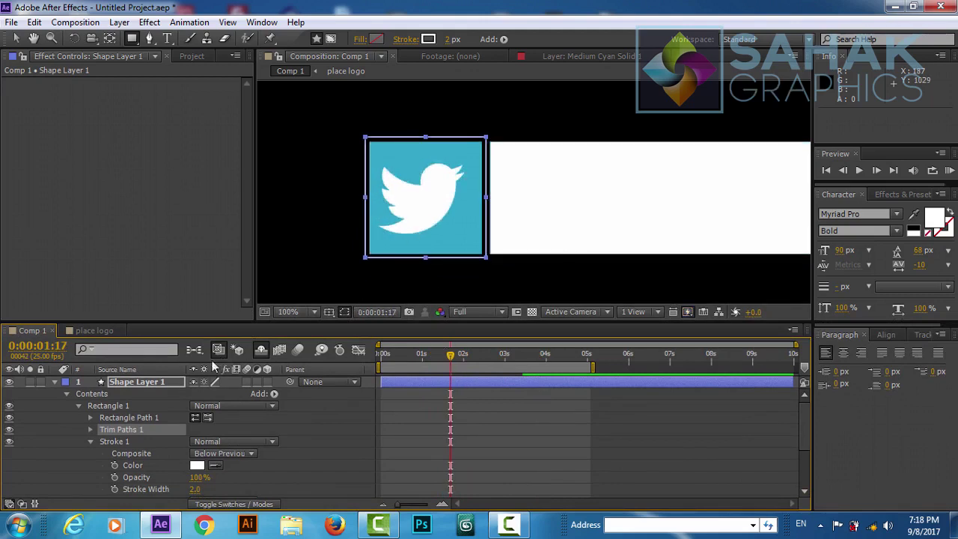
- Keyframe Trim Paths Start from 100% at about 1:14 to 0% at 2:16
{"action": "left_click", "coordinate": [144, 383]}
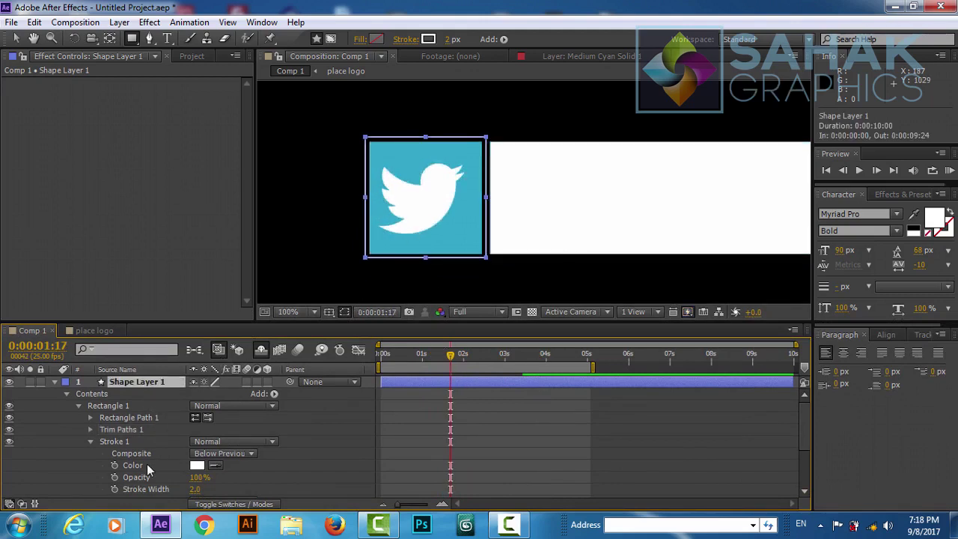
{"action": "left_click", "coordinate": [90, 441]}
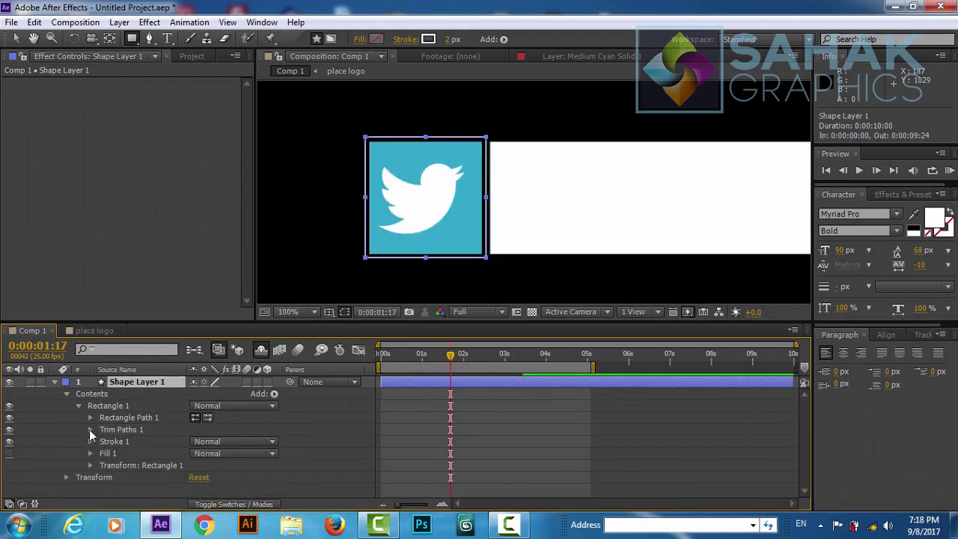
{"action": "left_click", "coordinate": [90, 429]}
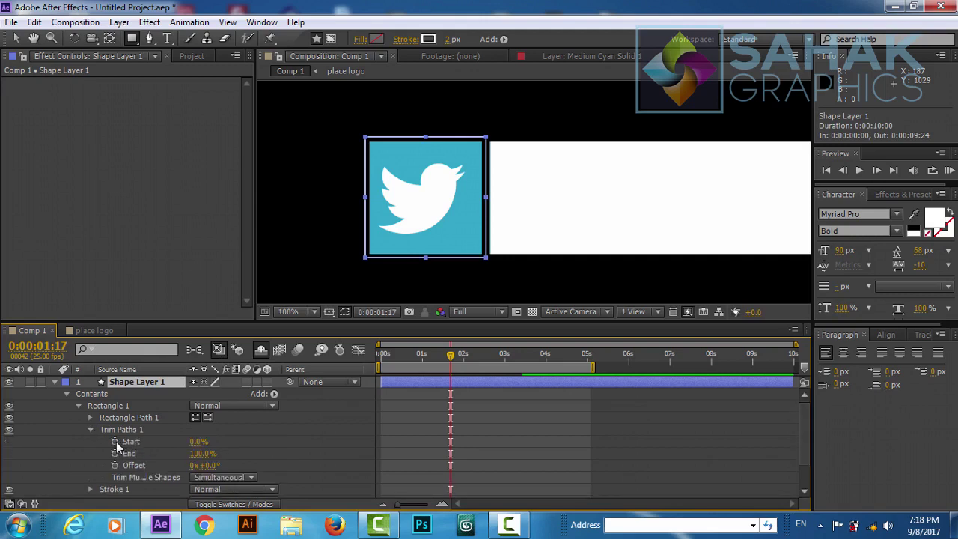
{"action": "left_click", "coordinate": [114, 441]}
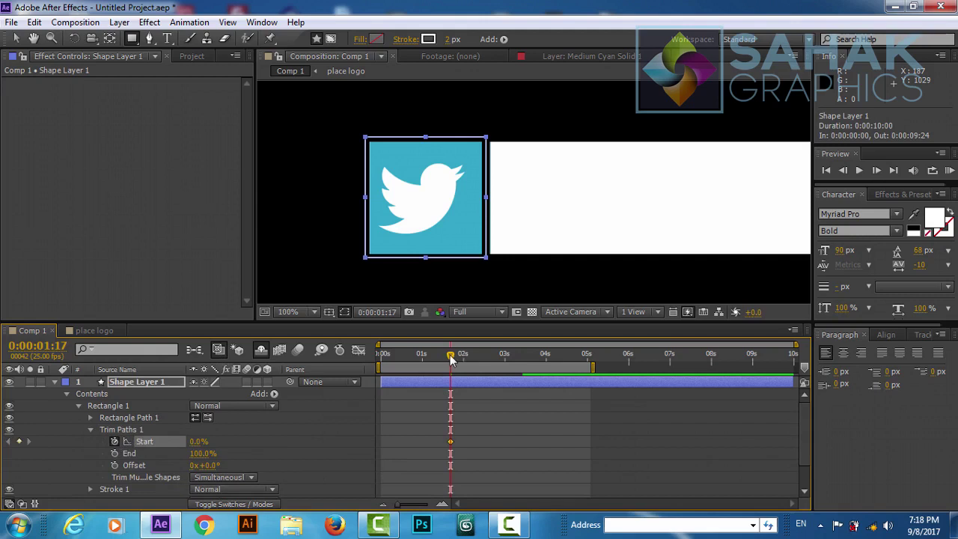
{"action": "left_click", "coordinate": [488, 365]}
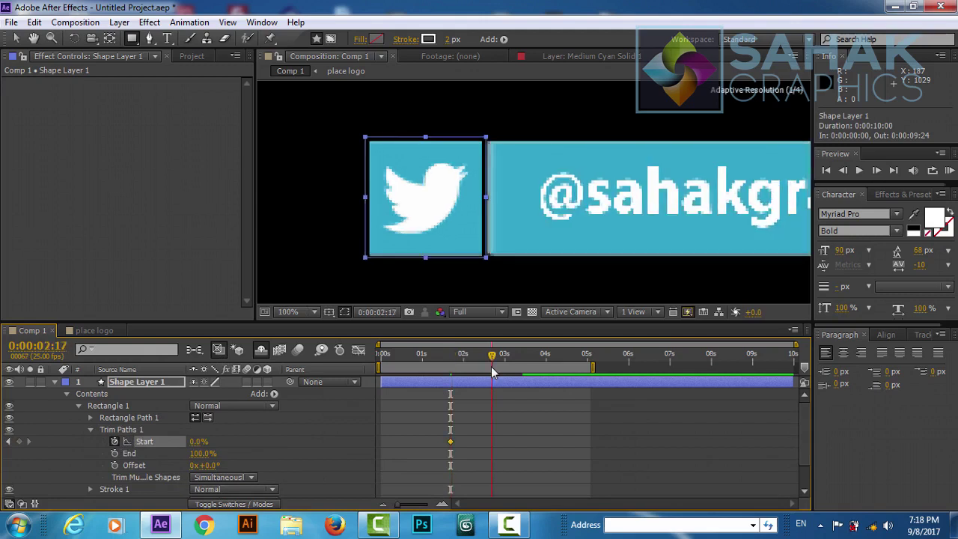
{"action": "left_click_drag", "start_coordinate": [491, 372], "coordinate": [491, 372]}
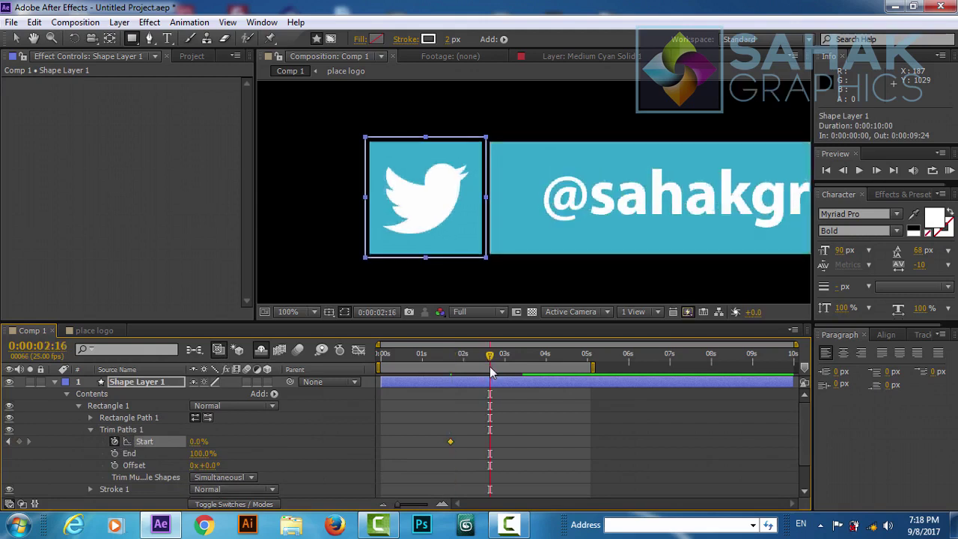
{"action": "left_click", "coordinate": [9, 442]}
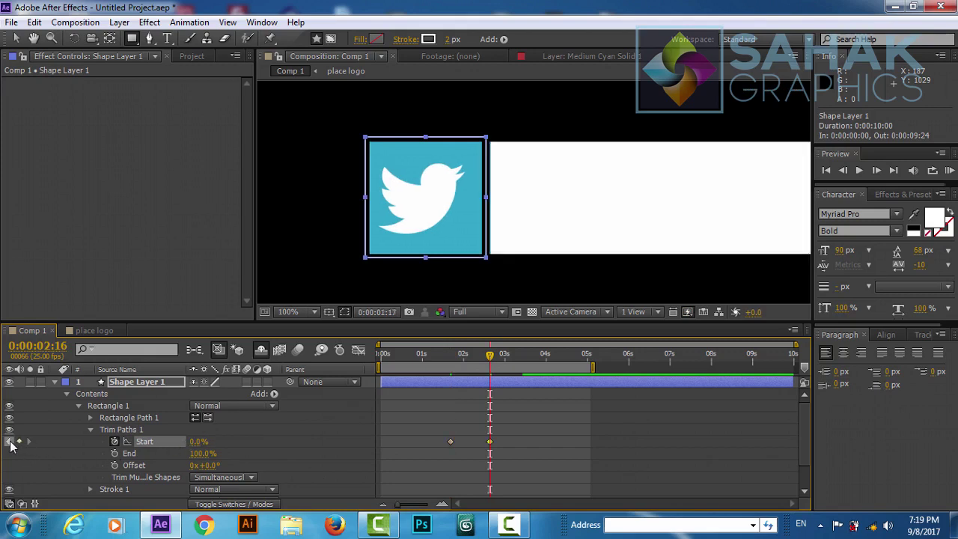
{"action": "left_click_drag", "start_coordinate": [194, 445], "coordinate": [285, 434]}
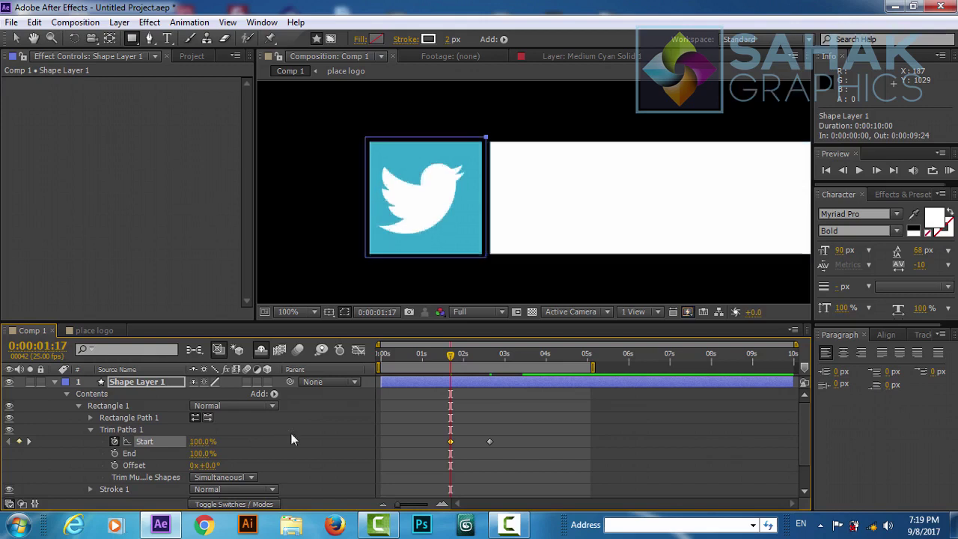
{"action": "mouse_move", "coordinate": [451, 358]}
{"action": "left_mouse_down"}
{"action": "mouse_move", "coordinate": [482, 370]}
{"action": "mouse_move", "coordinate": [491, 363]}
{"action": "left_mouse_up"}
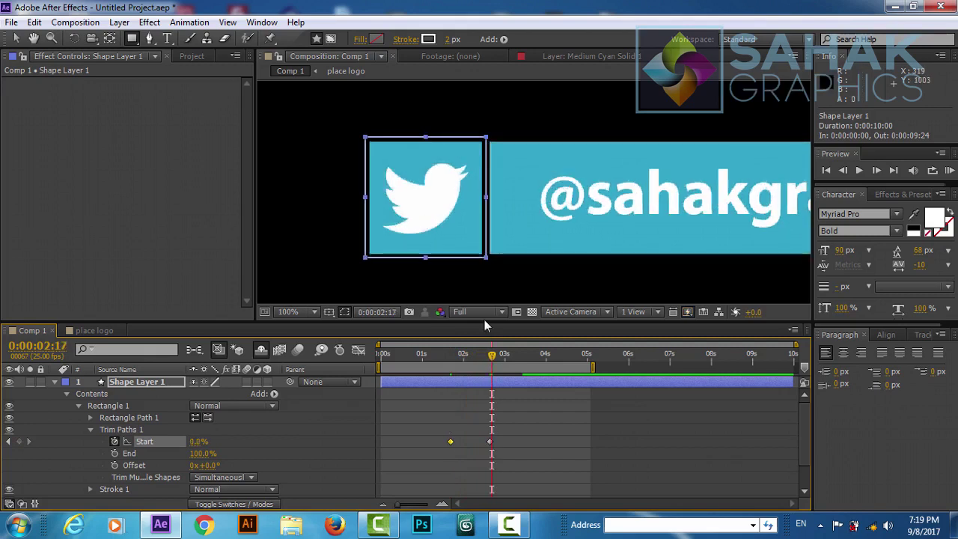
{"action": "left_click_drag", "start_coordinate": [492, 359], "coordinate": [461, 366]}
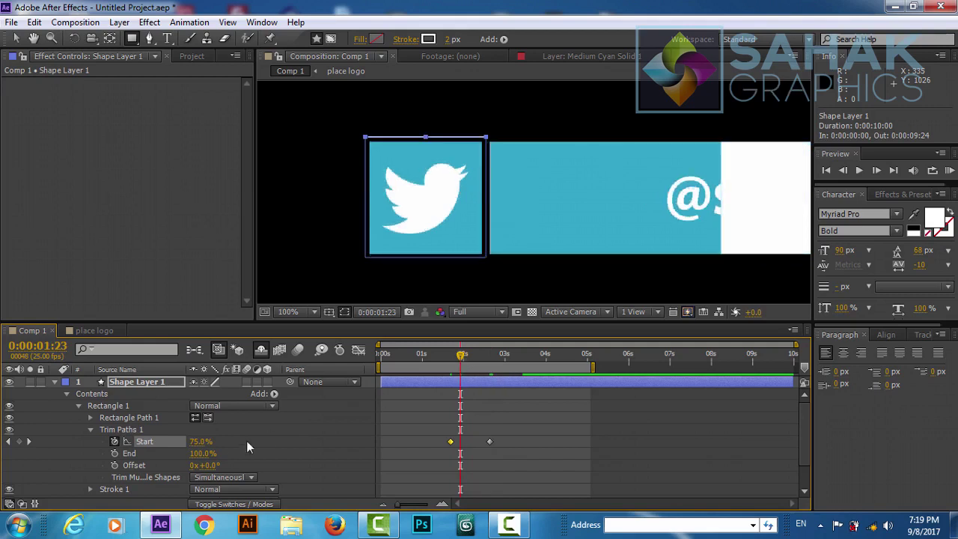
- Keyframe Trim Paths End from 100% down to 0%, then select all four keyframes
{"action": "left_click", "coordinate": [114, 454]}
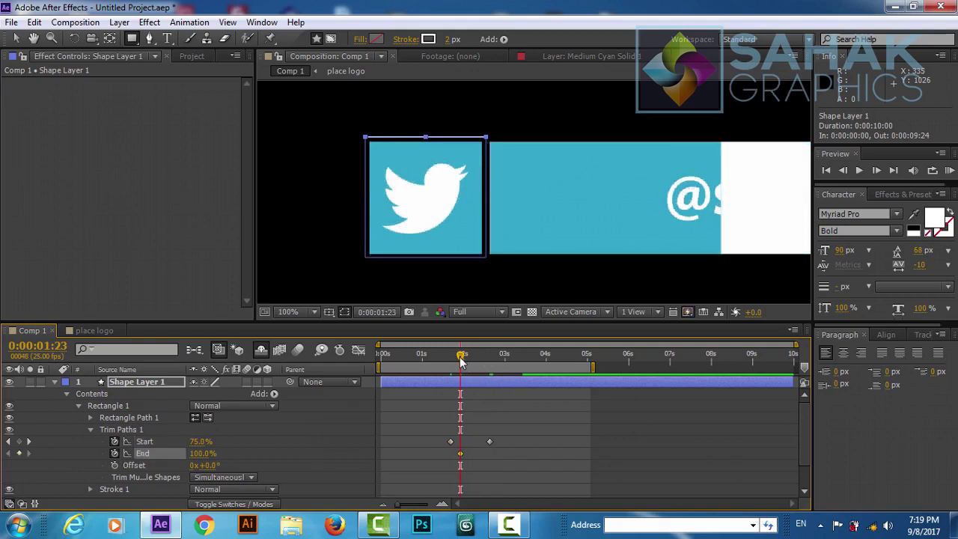
{"action": "left_click_drag", "start_coordinate": [460, 357], "coordinate": [505, 379]}
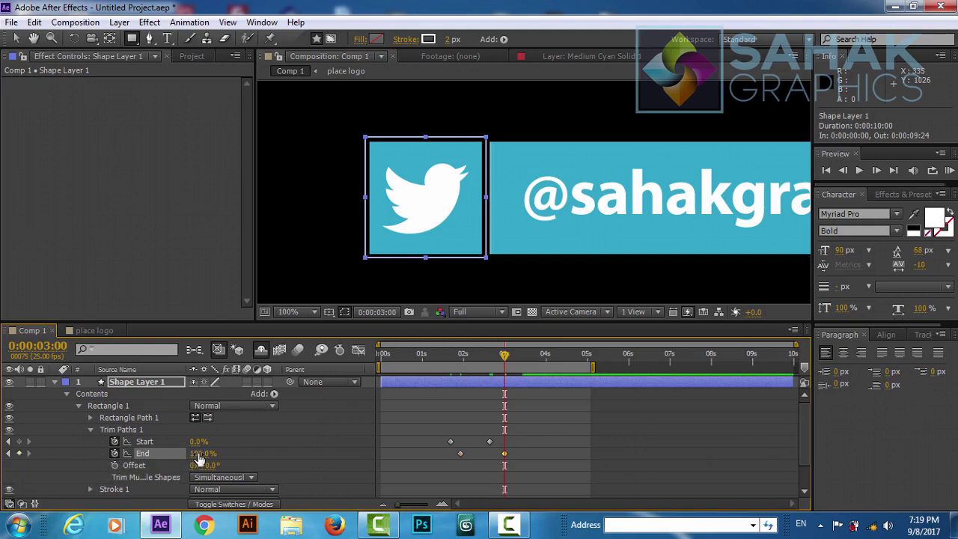
{"action": "left_click_drag", "start_coordinate": [198, 456], "coordinate": [97, 446]}
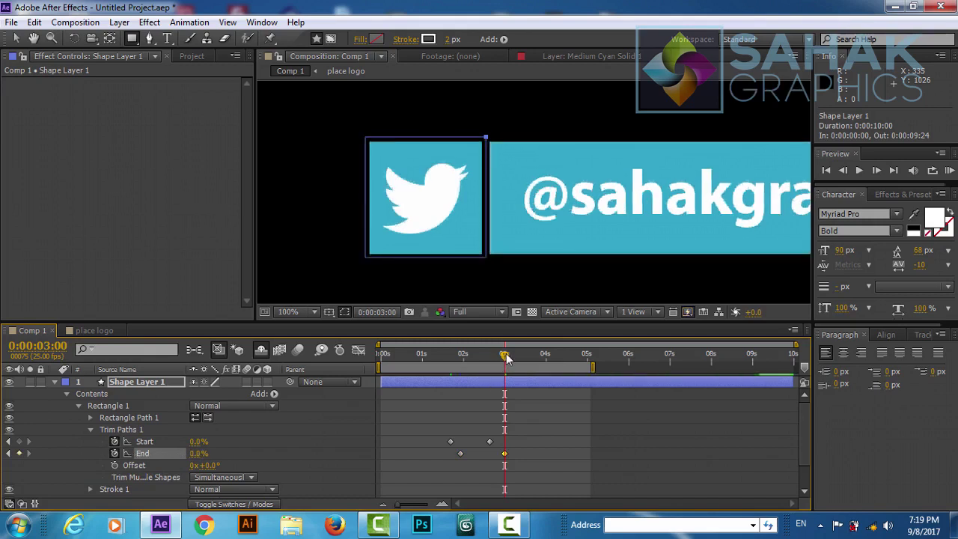
{"action": "left_click_drag", "start_coordinate": [504, 356], "coordinate": [442, 362]}
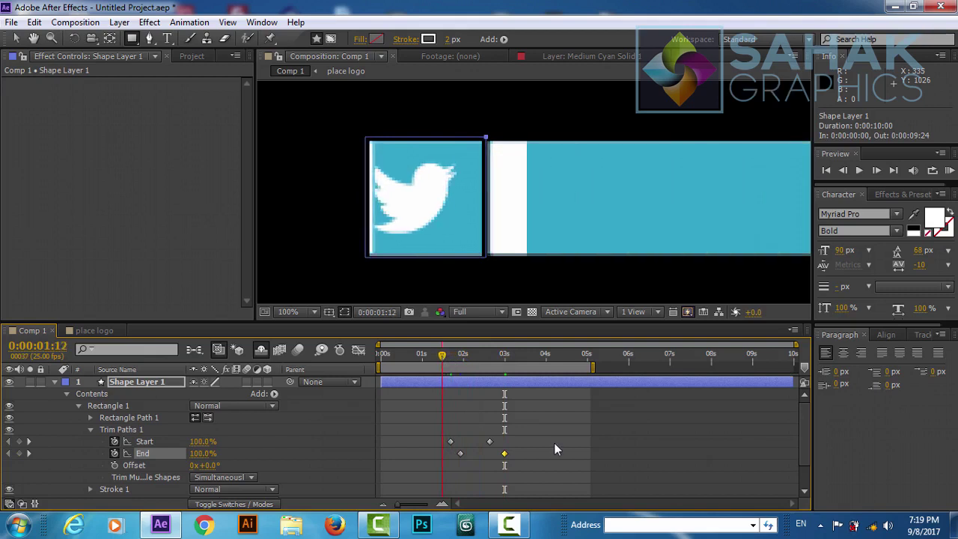
{"action": "left_click", "coordinate": [457, 454]}
{"action": "left_click_drag", "start_coordinate": [526, 431], "coordinate": [444, 466]}
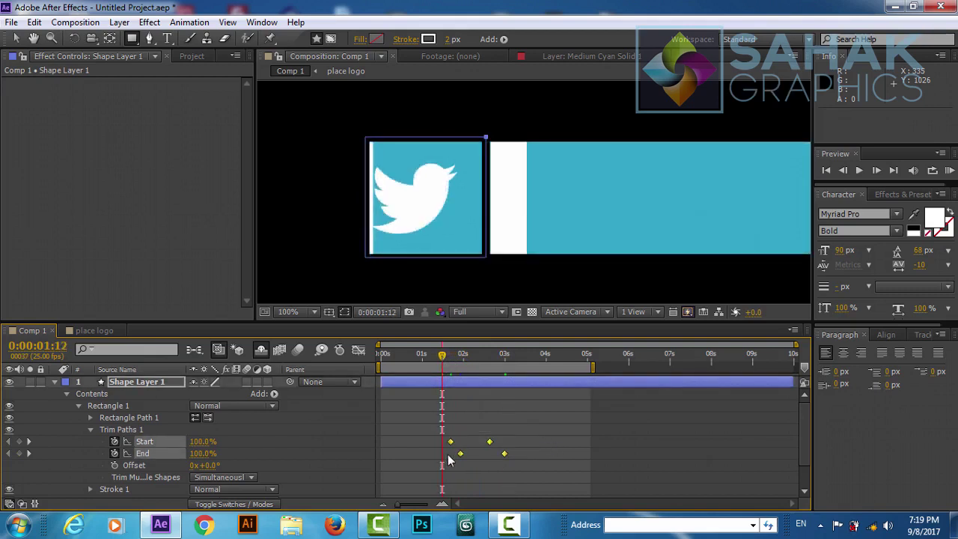
- Apply Easy Ease to the four Trim Paths keyframes
{"action": "right_click", "coordinate": [459, 455]}
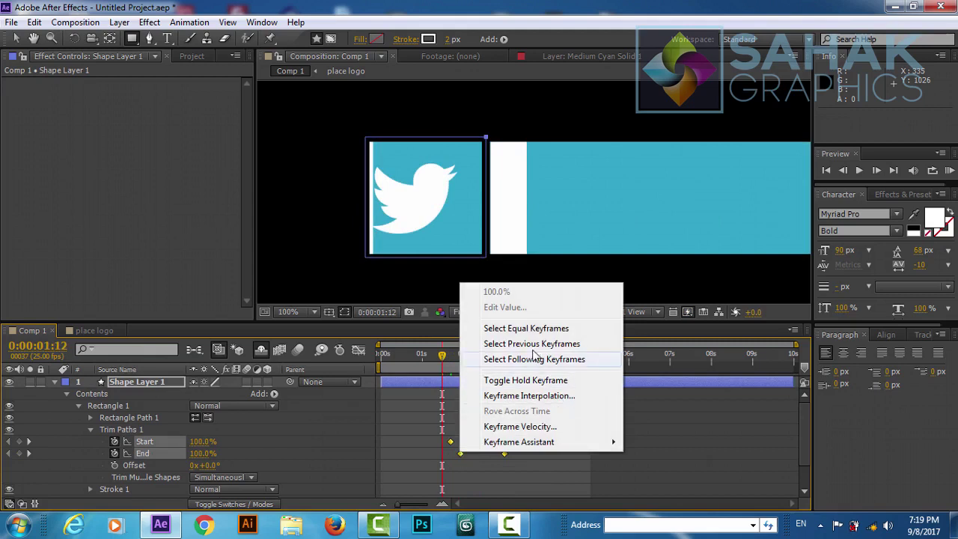
{"action": "mouse_move", "coordinate": [531, 447]}
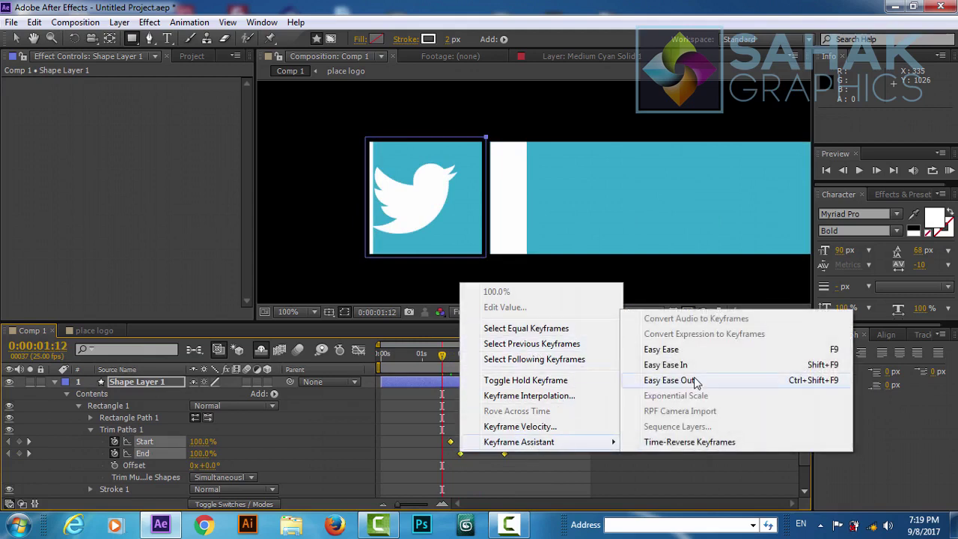
{"action": "left_click", "coordinate": [680, 351]}
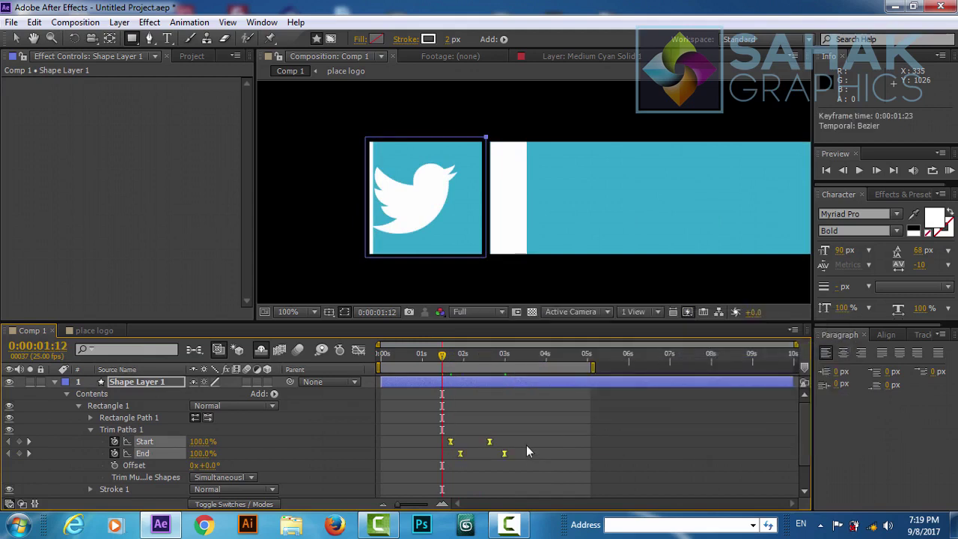
- Increase the Start keyframes' influence in the speed graph for a sharper ease
{"action": "left_click_drag", "start_coordinate": [511, 436], "coordinate": [441, 444]}
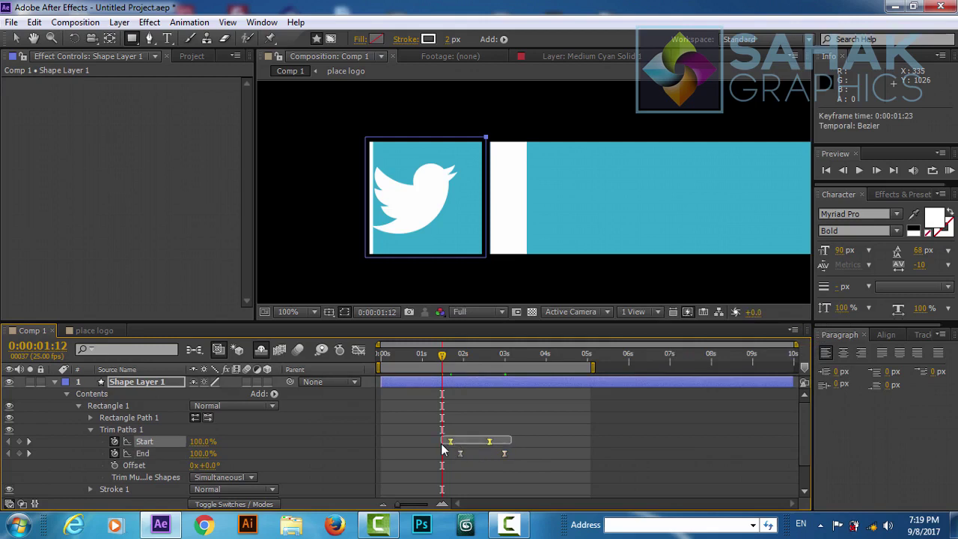
{"action": "left_click", "coordinate": [358, 350]}
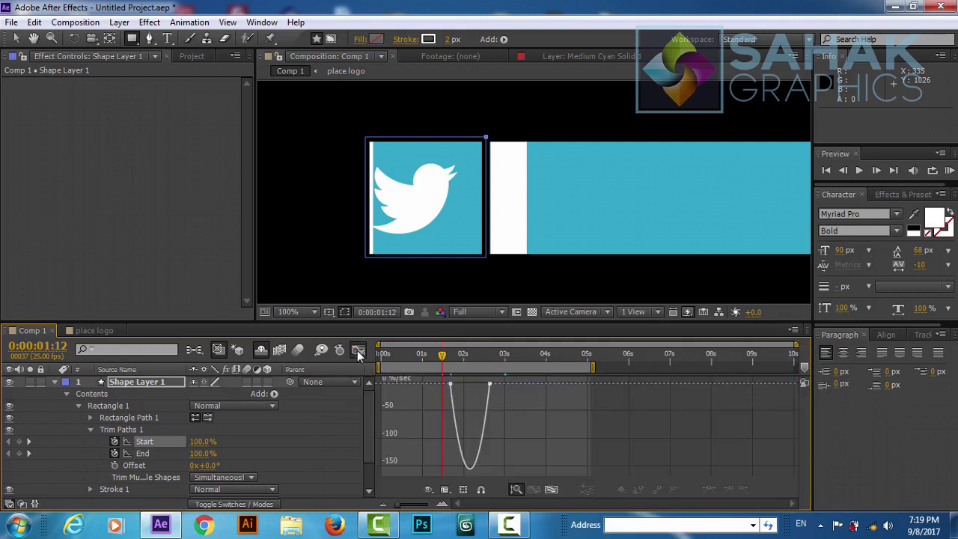
{"action": "left_click", "coordinate": [487, 384]}
{"action": "left_click_drag", "start_coordinate": [485, 384], "coordinate": [454, 384]}
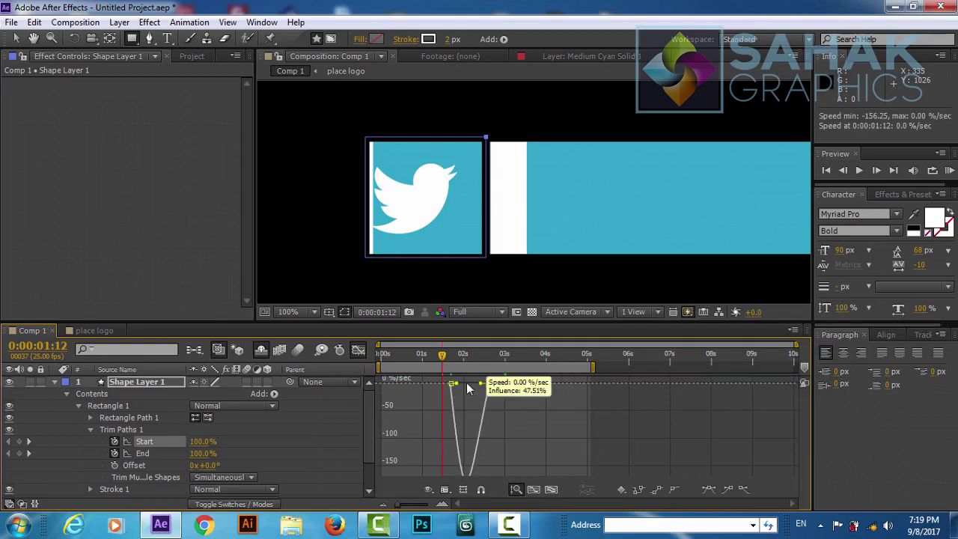
{"action": "left_click", "coordinate": [358, 350]}
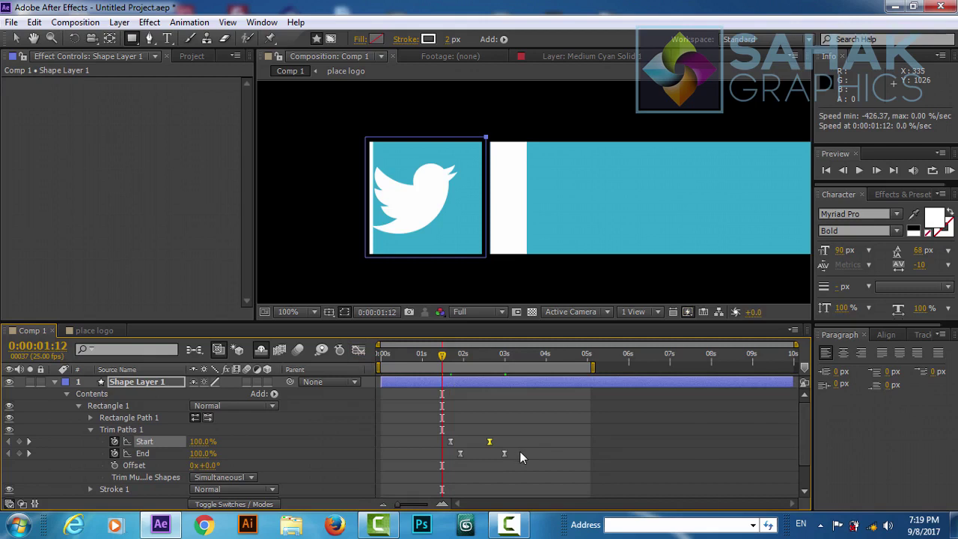
- Raise the End keyframes' influence to 100% in the speed graph and preview
{"action": "left_click_drag", "start_coordinate": [520, 451], "coordinate": [459, 461]}
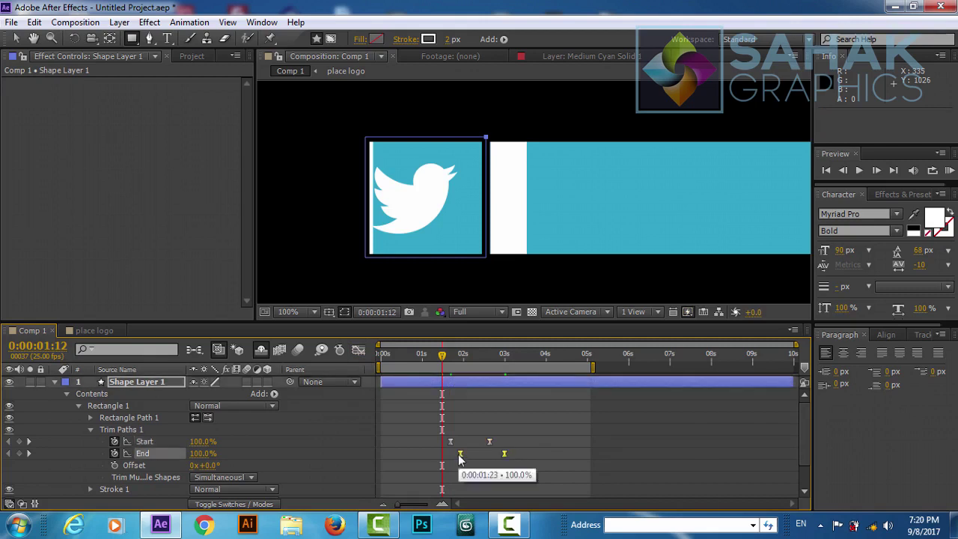
{"action": "left_click", "coordinate": [358, 350]}
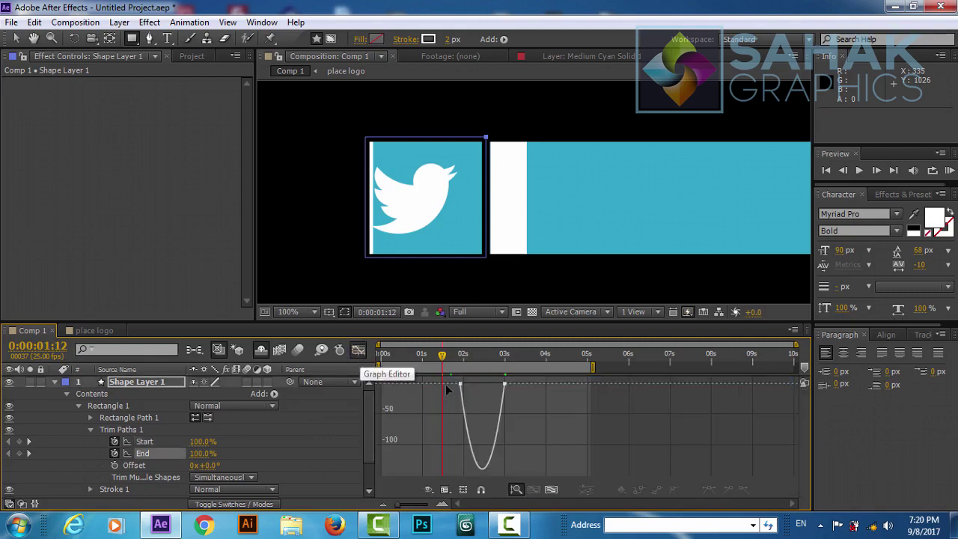
{"action": "left_click", "coordinate": [461, 384]}
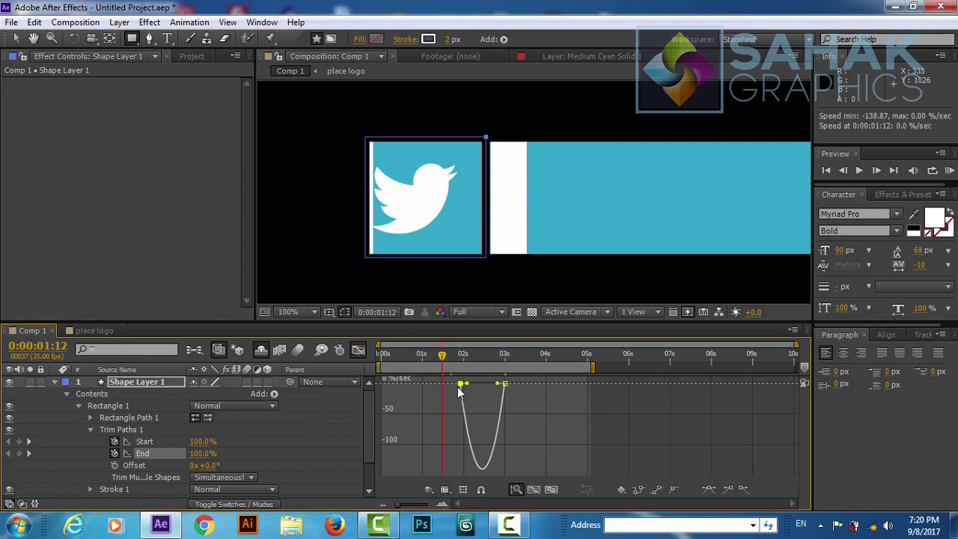
{"action": "left_click_drag", "start_coordinate": [465, 383], "coordinate": [493, 390]}
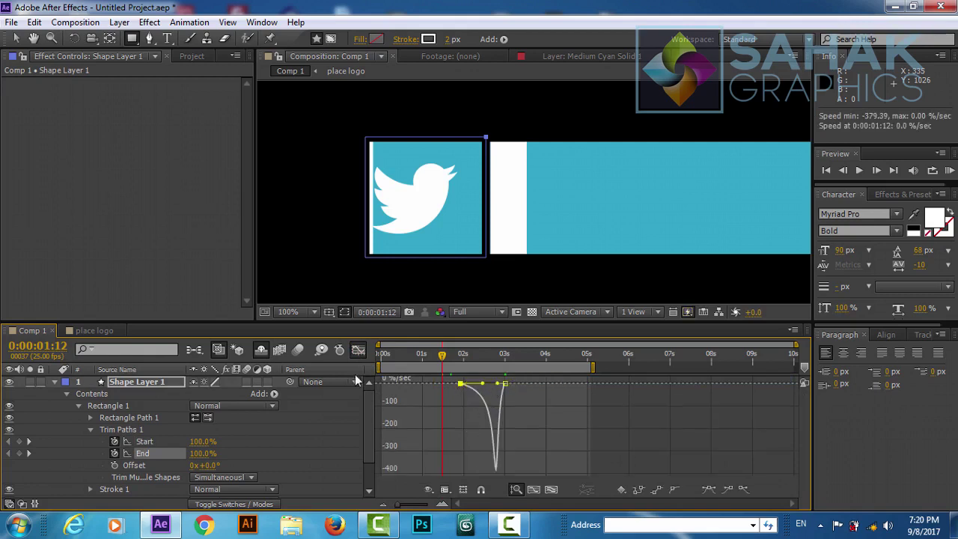
{"action": "left_click", "coordinate": [358, 353]}
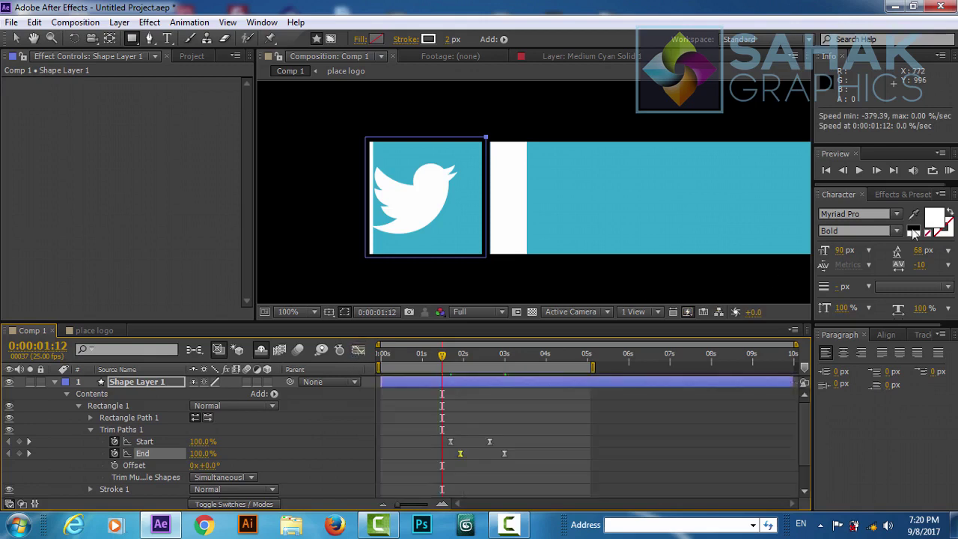
{"action": "left_click", "coordinate": [947, 171]}
- Preview the box animation, zoom to 50%, pick the Pen tool, and go to 0:00:02:21
{"action": "left_click", "coordinate": [426, 350]}
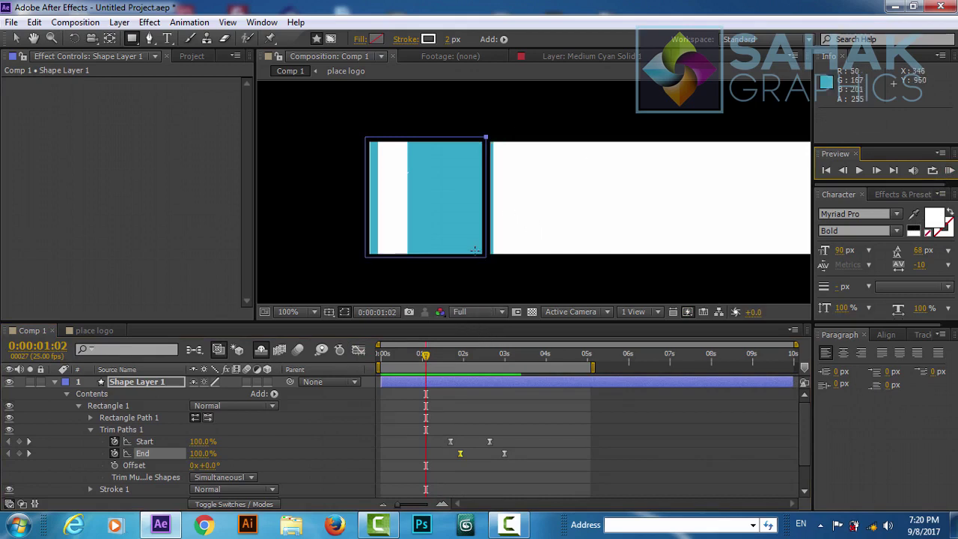
{"action": "left_click", "coordinate": [56, 382]}
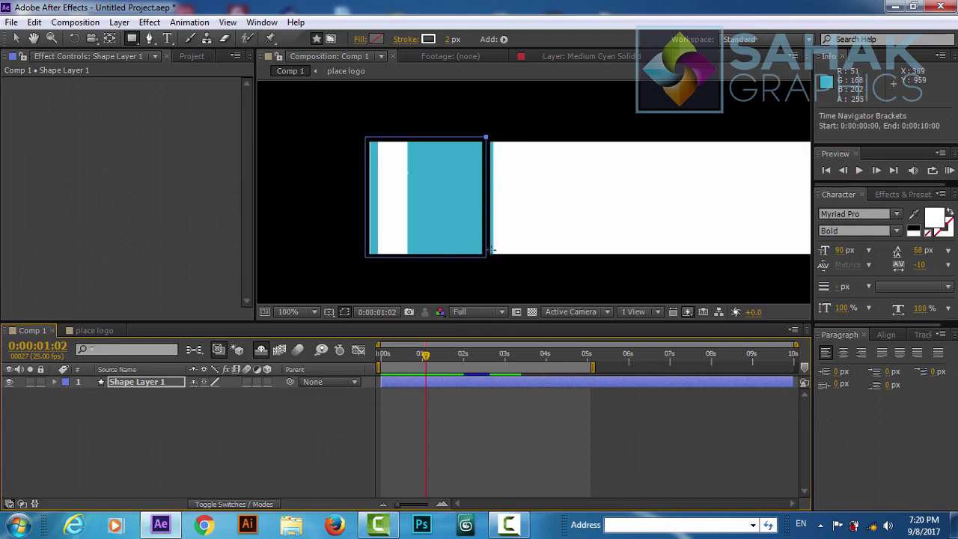
{"action": "key", "text": "comma"}
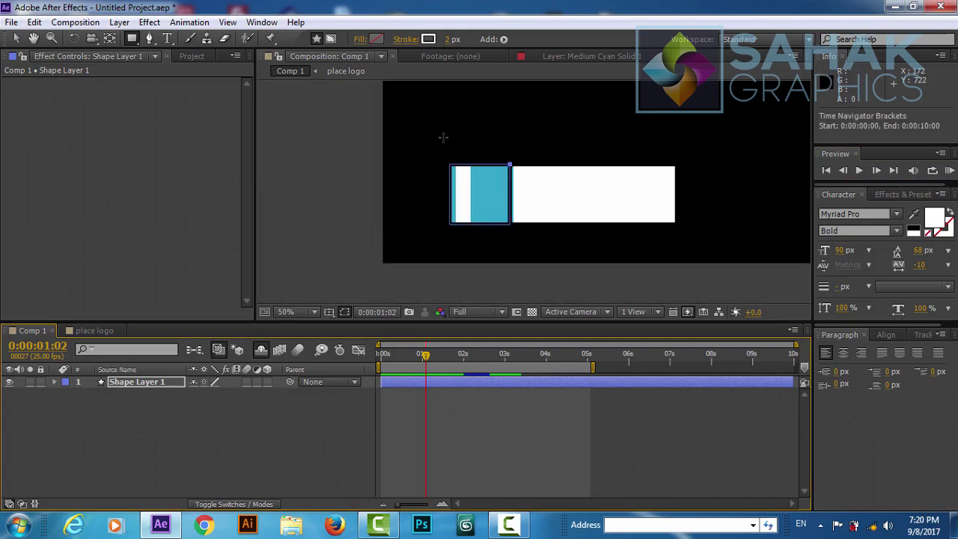
{"action": "left_click", "coordinate": [153, 39]}
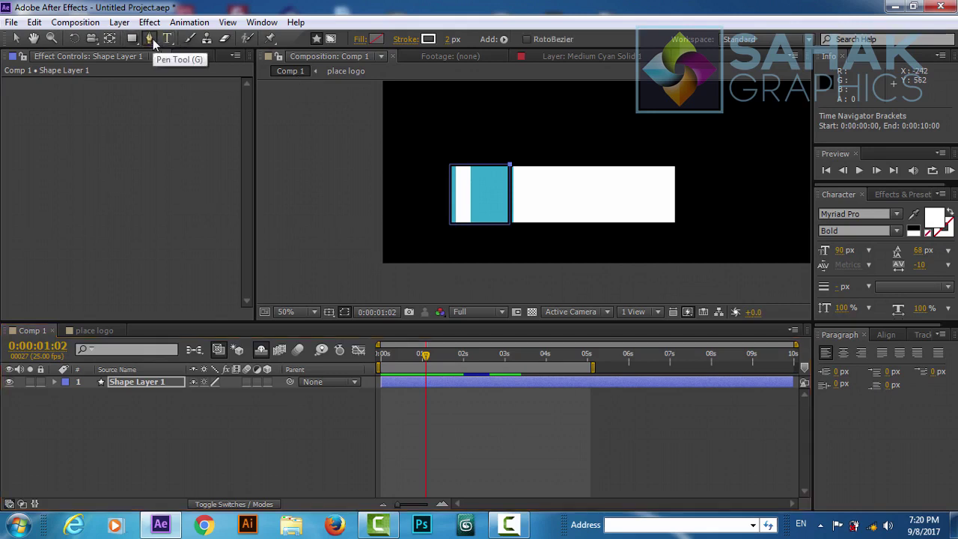
{"action": "left_click", "coordinate": [207, 426]}
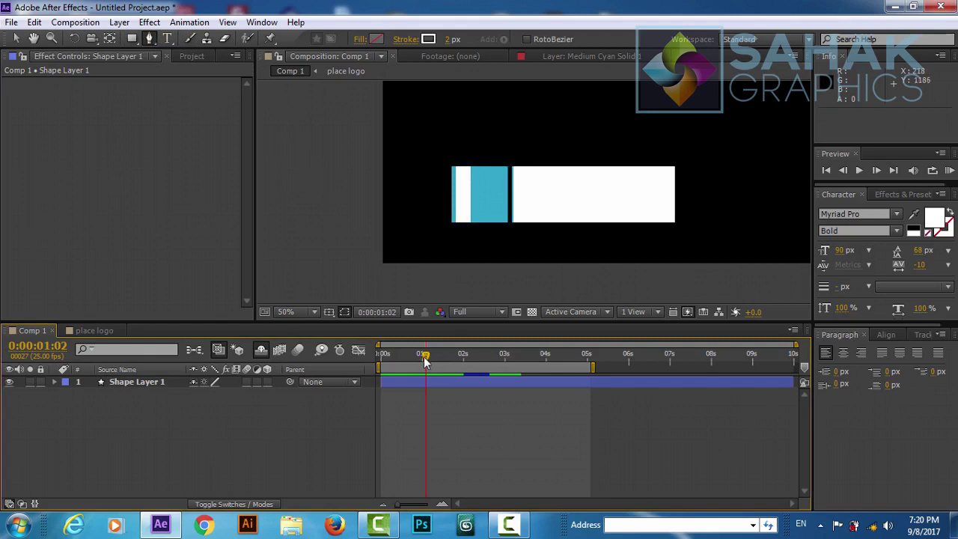
{"action": "left_click_drag", "start_coordinate": [423, 356], "coordinate": [497, 355]}
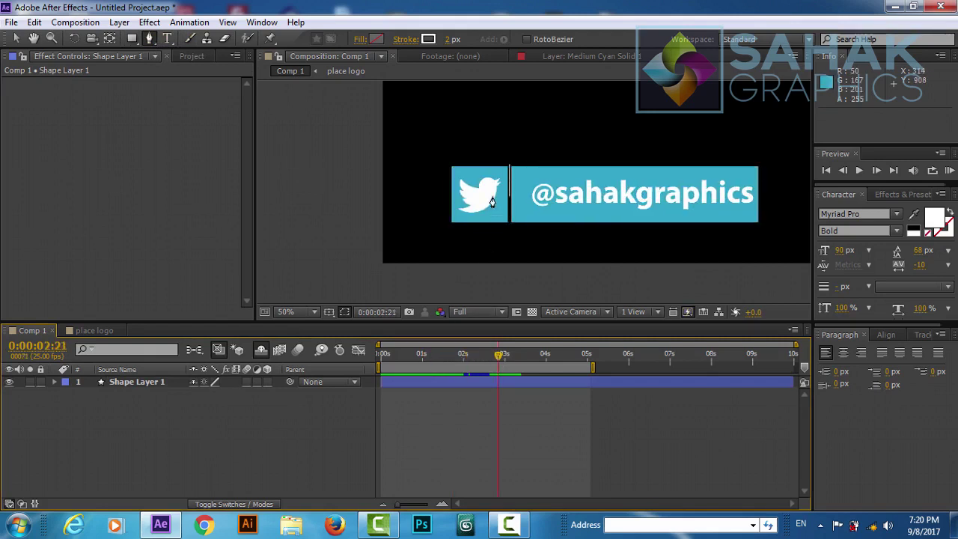
- Pen-draw a line from the divider top to the bar's top-right corner, then expand Shape Layer 2
{"action": "left_click", "coordinate": [511, 163]}
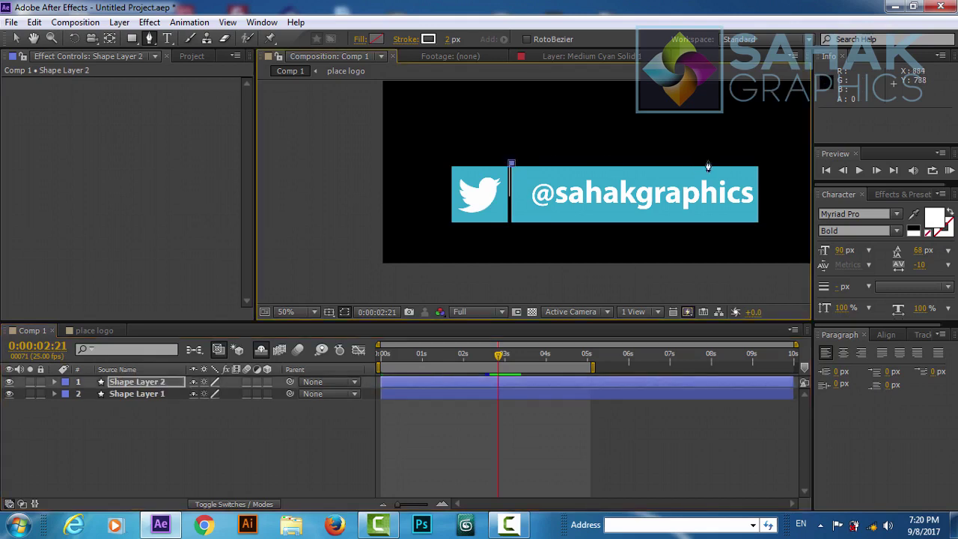
{"action": "left_click", "coordinate": [757, 164]}
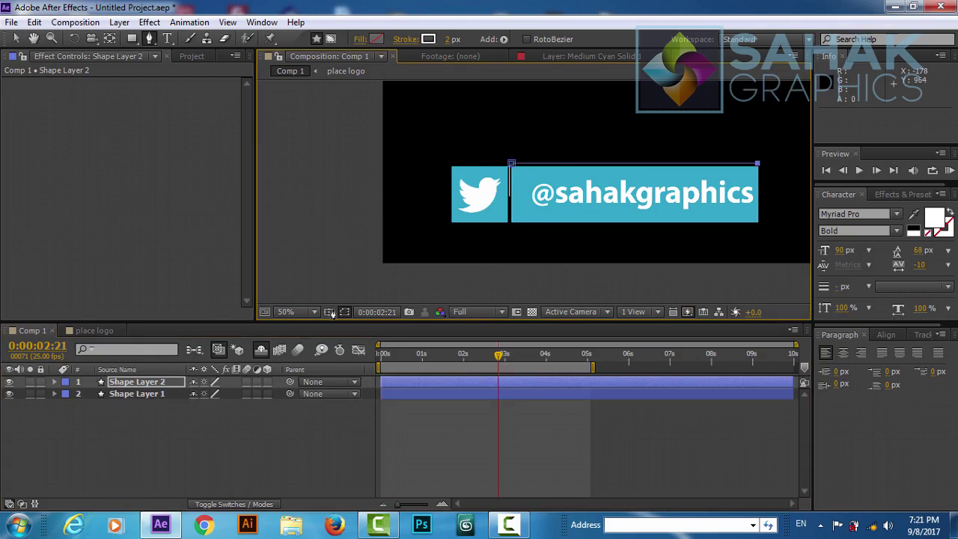
{"action": "left_click", "coordinate": [279, 452]}
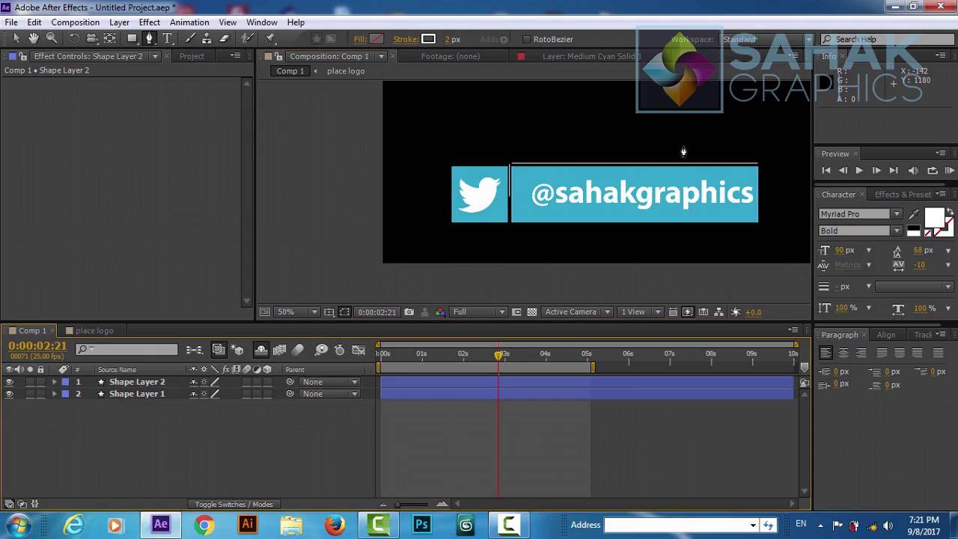
{"action": "left_click", "coordinate": [169, 382]}
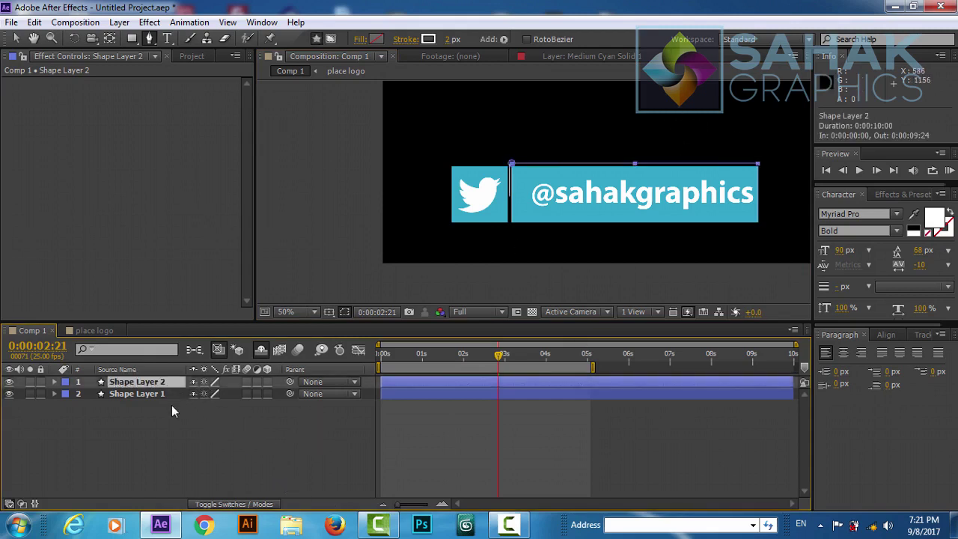
{"action": "left_click", "coordinate": [54, 381]}
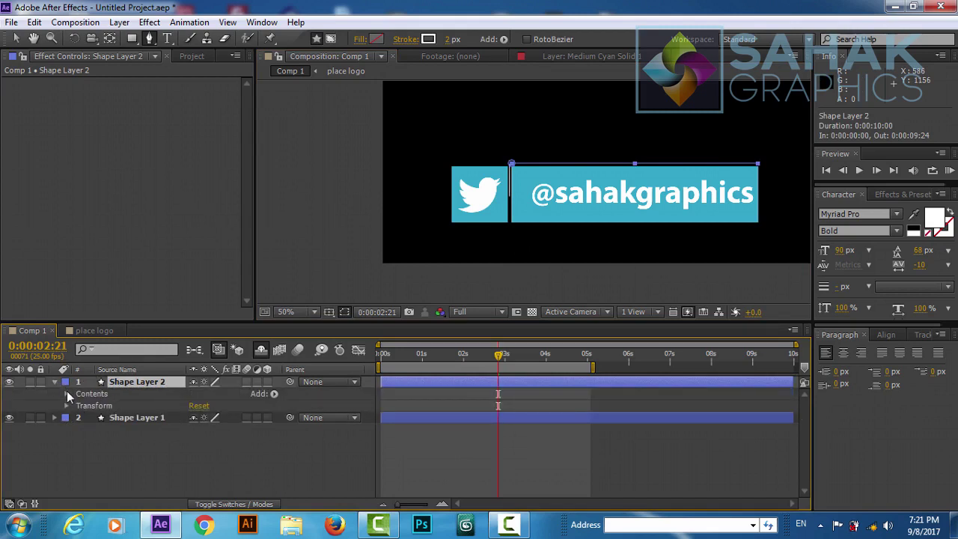
- Add Trim Paths 1 to Shape Layer 2's line and expose its Start and End values
{"action": "left_click", "coordinate": [66, 393]}
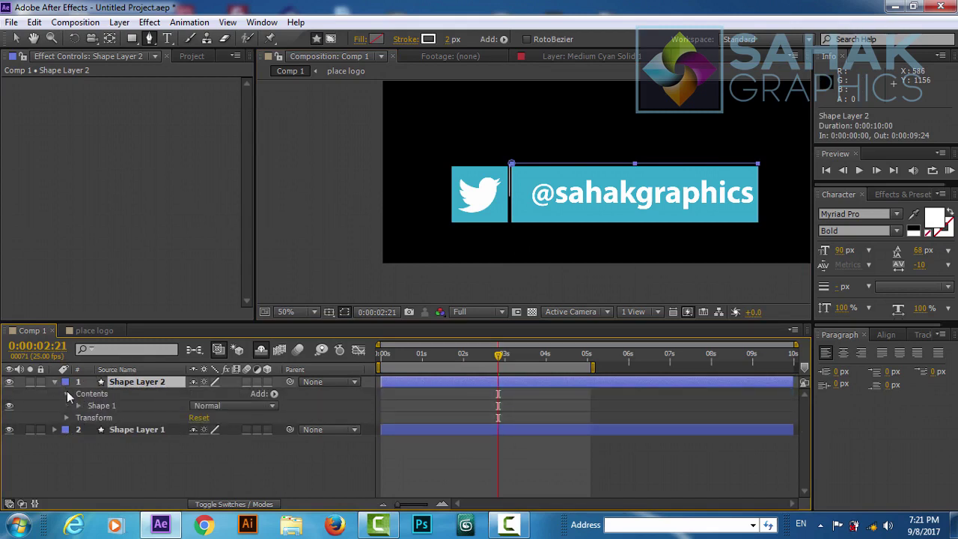
{"action": "left_click", "coordinate": [273, 393]}
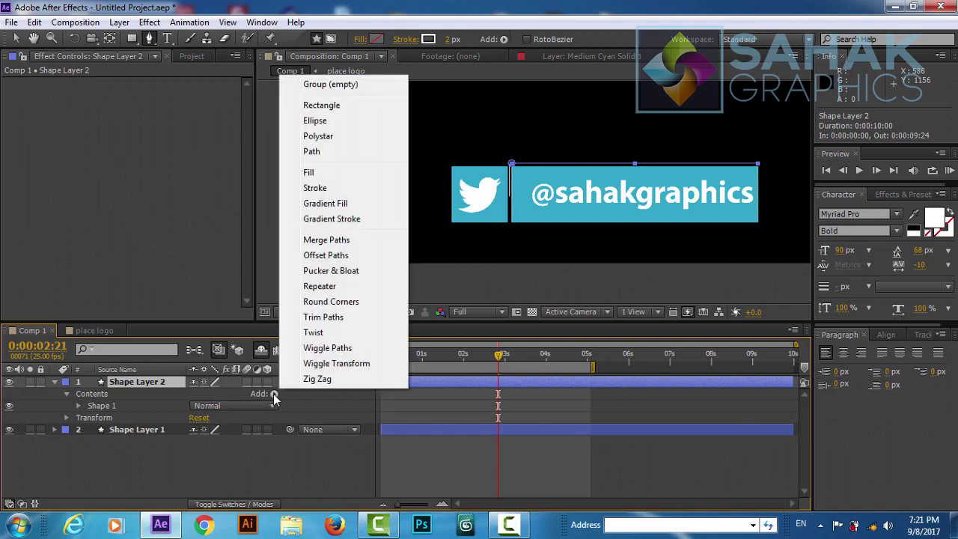
{"action": "left_click", "coordinate": [358, 317]}
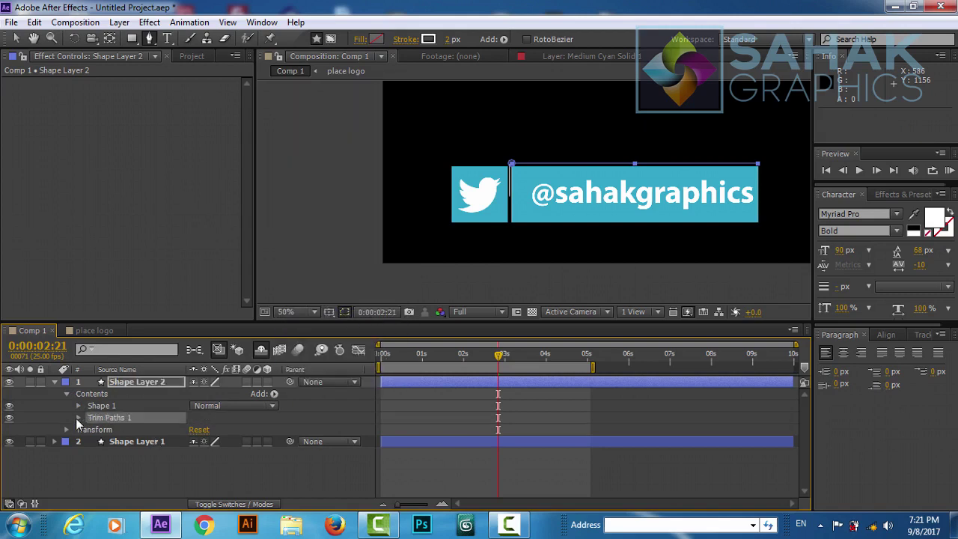
{"action": "left_click", "coordinate": [77, 418]}
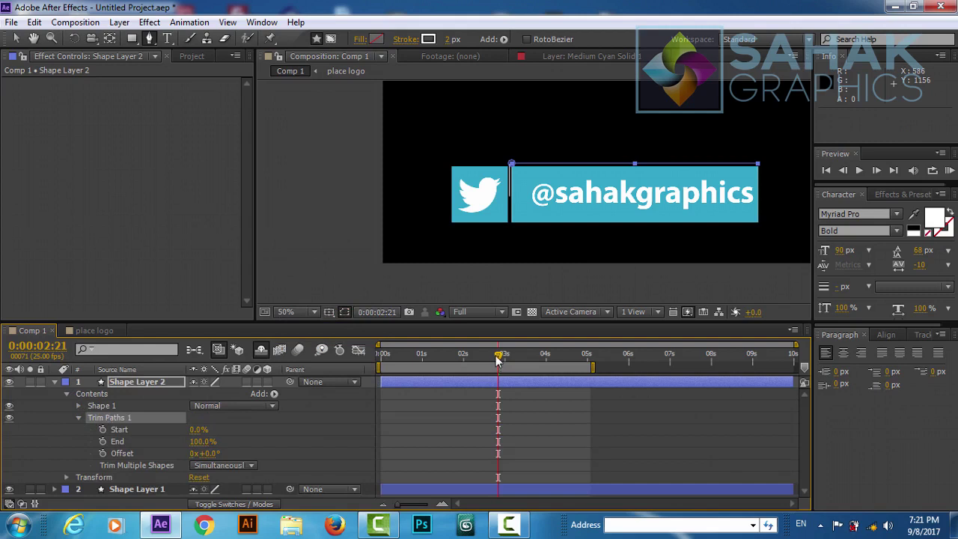
{"action": "left_click_drag", "start_coordinate": [498, 359], "coordinate": [490, 359]}
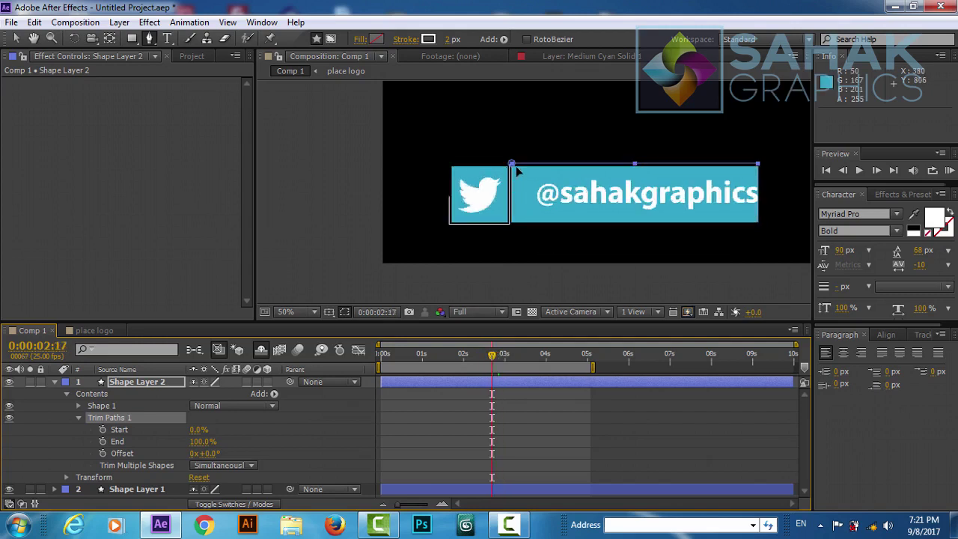
- Keyframe the top line's Trim Paths Start from 100% down to 0% by 0:00:03:24, then select its keyframes
{"action": "left_click", "coordinate": [102, 430]}
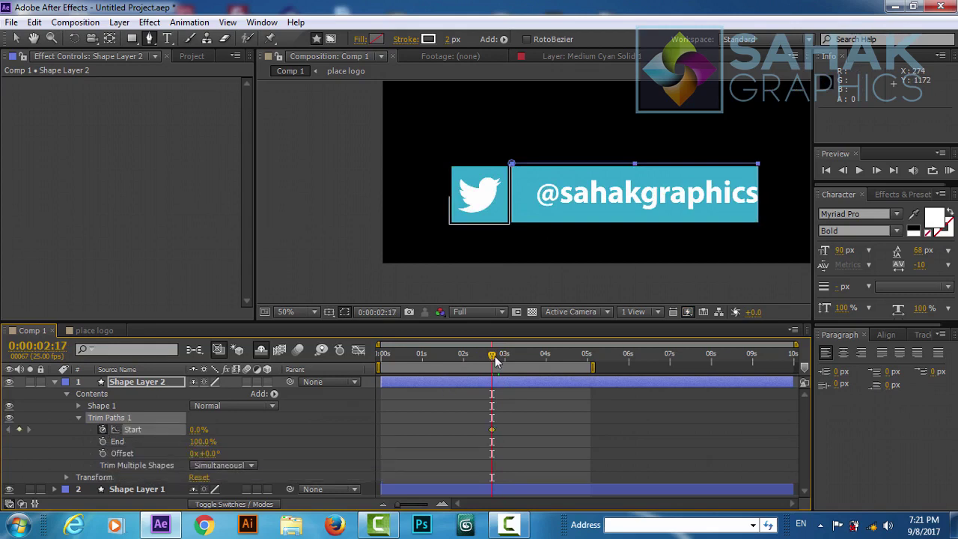
{"action": "left_click_drag", "start_coordinate": [492, 360], "coordinate": [546, 368]}
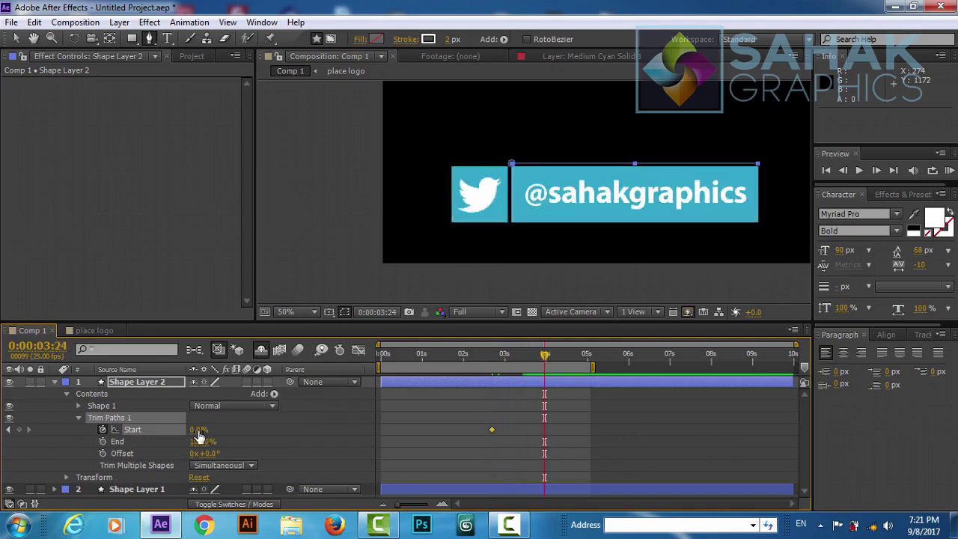
{"action": "left_click", "coordinate": [8, 430]}
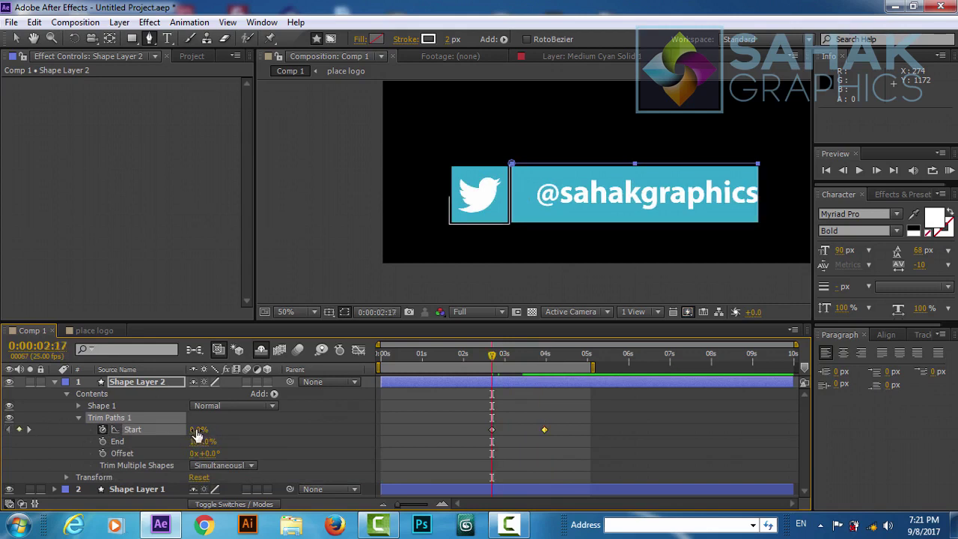
{"action": "left_click_drag", "start_coordinate": [197, 436], "coordinate": [306, 415]}
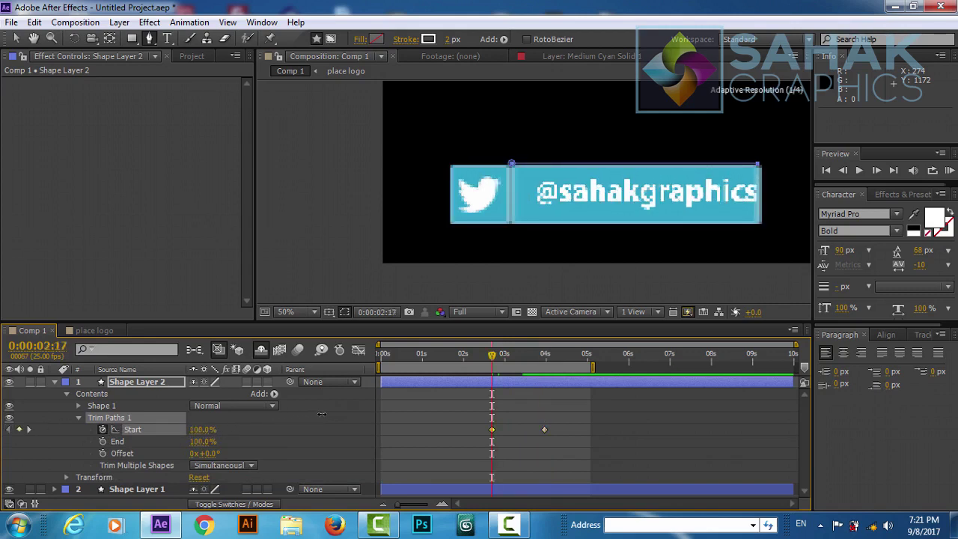
{"action": "left_click", "coordinate": [561, 403]}
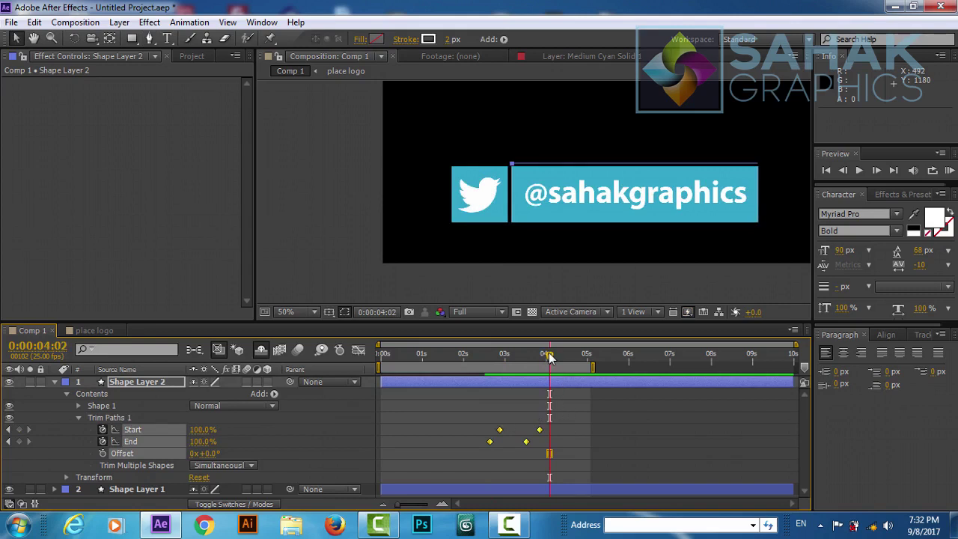
{"action": "left_click_drag", "start_coordinate": [549, 358], "coordinate": [492, 372]}
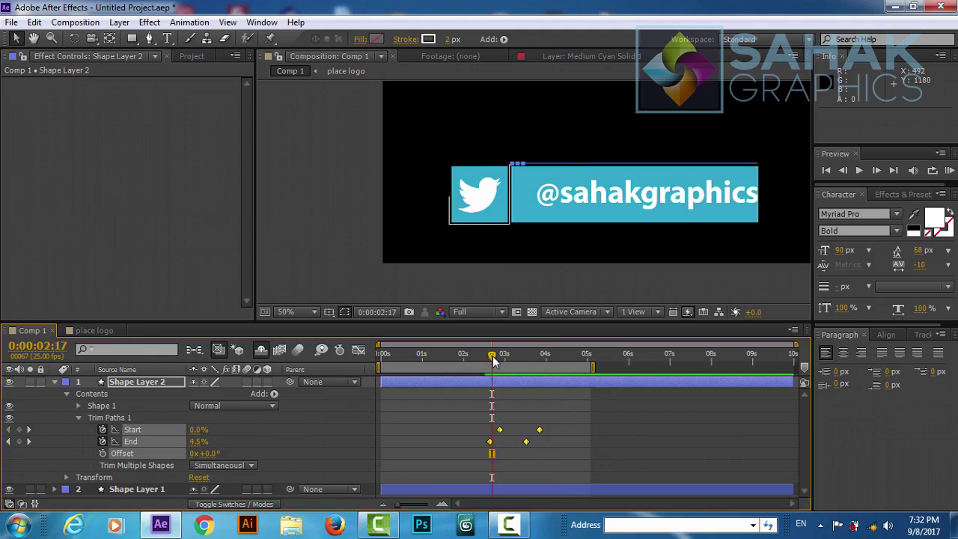
{"action": "left_click_drag", "start_coordinate": [493, 361], "coordinate": [501, 362]}
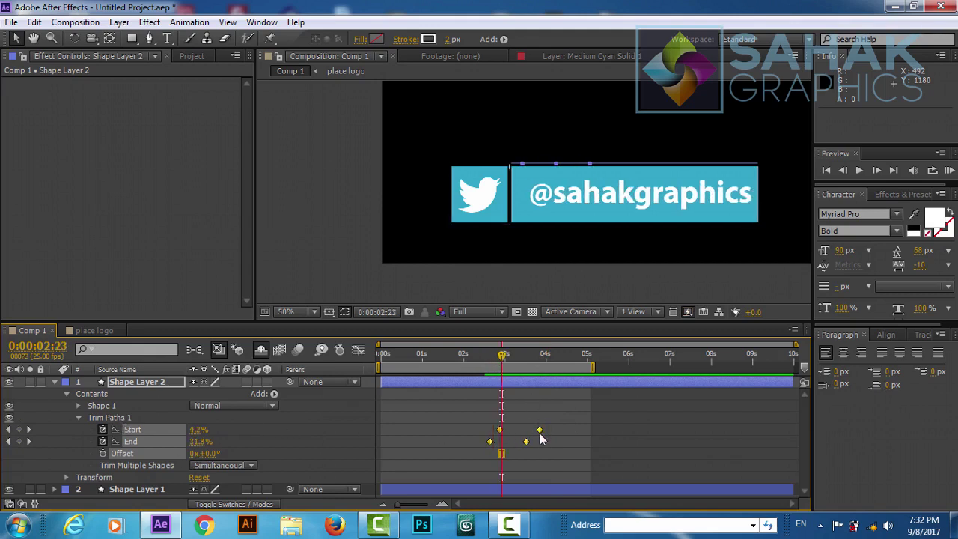
{"action": "left_click_drag", "start_coordinate": [552, 424], "coordinate": [509, 448]}
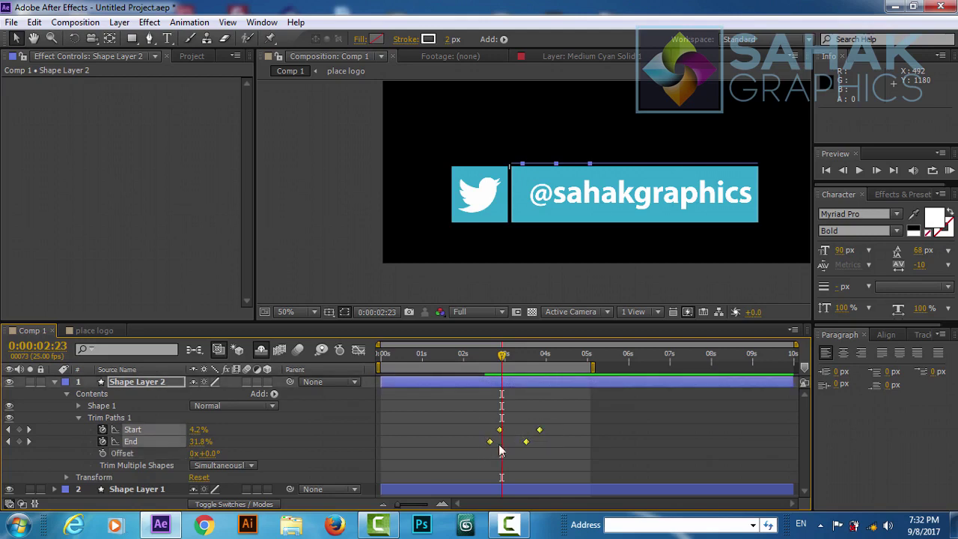
- Apply Easy Ease to the selected Trim Paths keyframes
{"action": "right_click", "coordinate": [525, 442]}
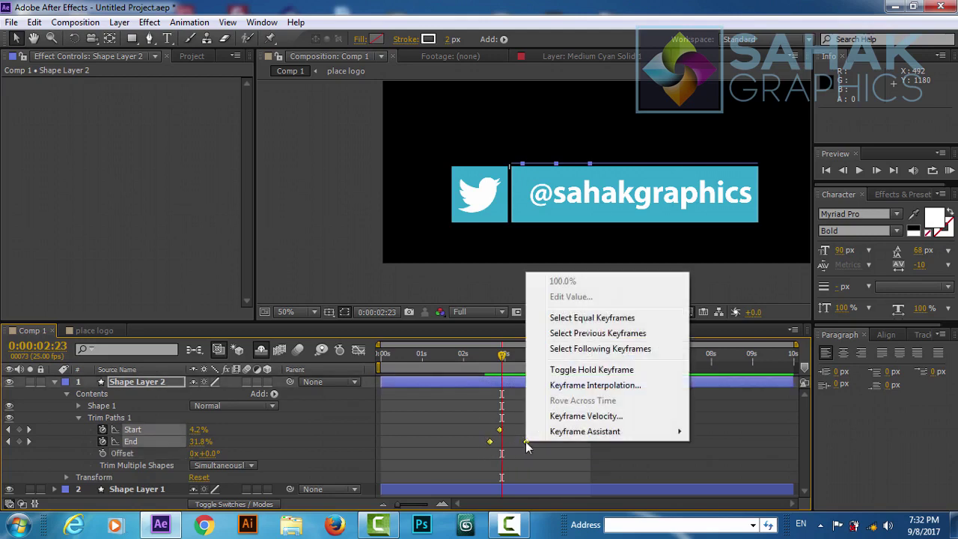
{"action": "mouse_move", "coordinate": [568, 431]}
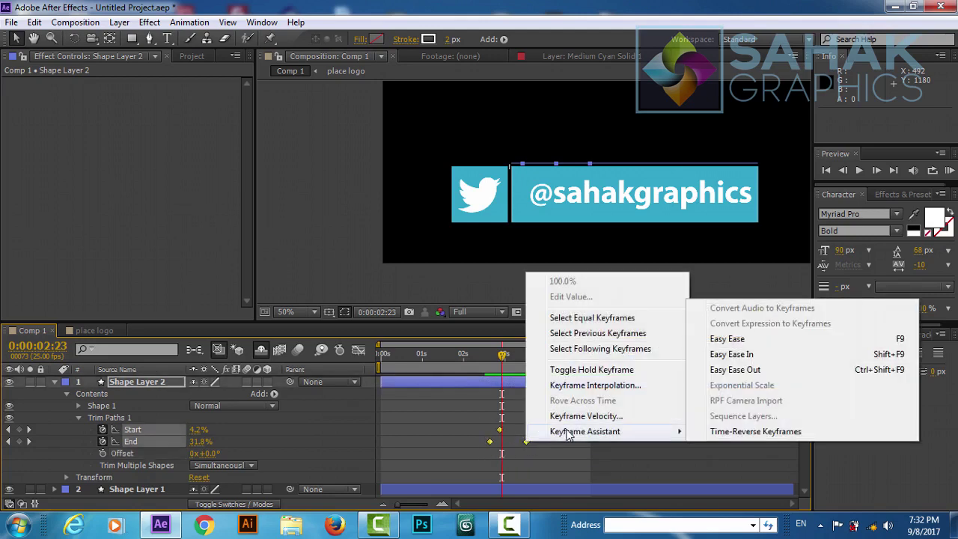
{"action": "left_click", "coordinate": [722, 344]}
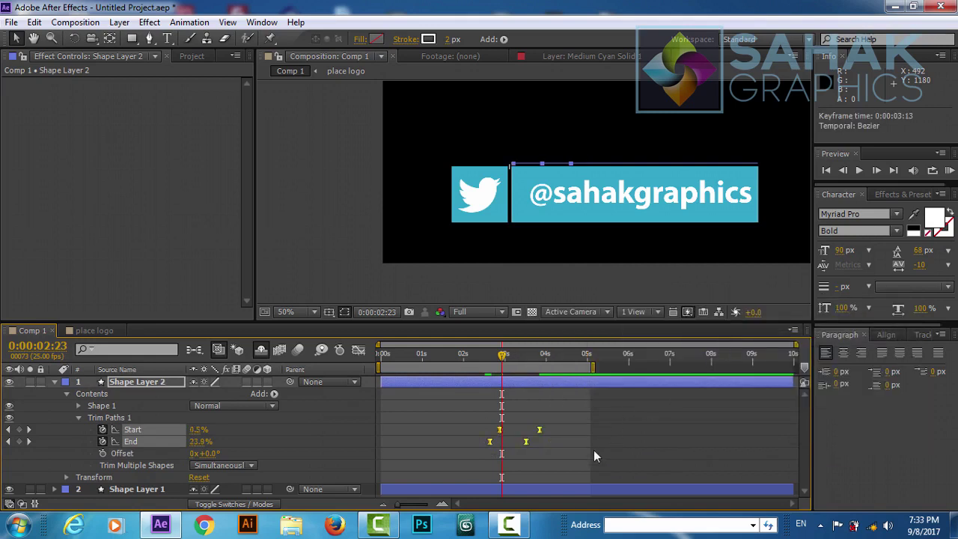
{"action": "left_click", "coordinate": [553, 439]}
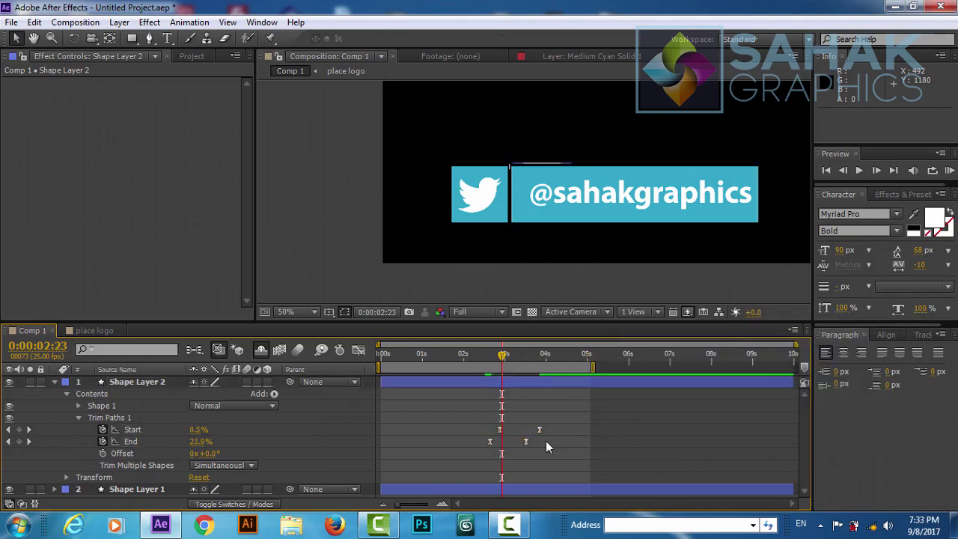
- Select the two End keyframes and inspect their speed curve in the Graph Editor
{"action": "left_click_drag", "start_coordinate": [545, 445], "coordinate": [468, 442]}
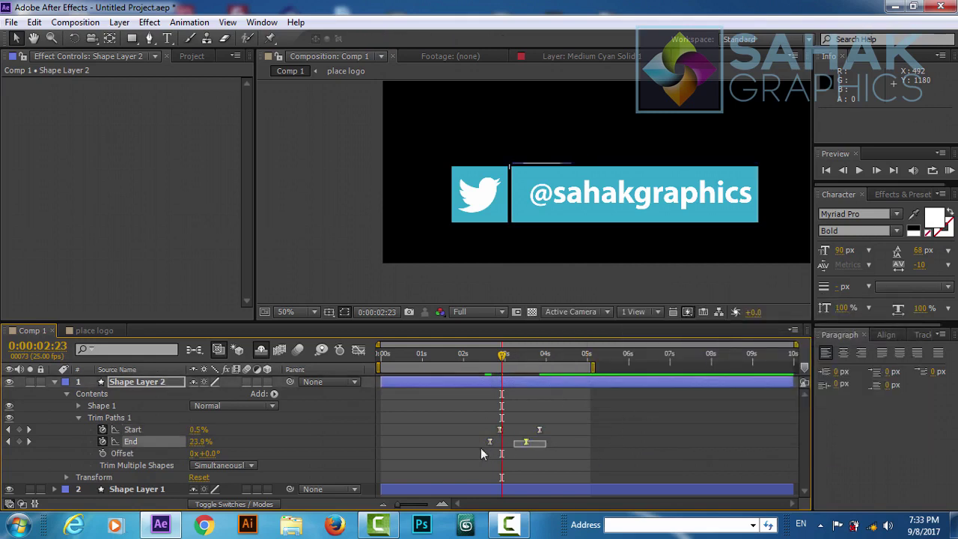
{"action": "left_click", "coordinate": [358, 351]}
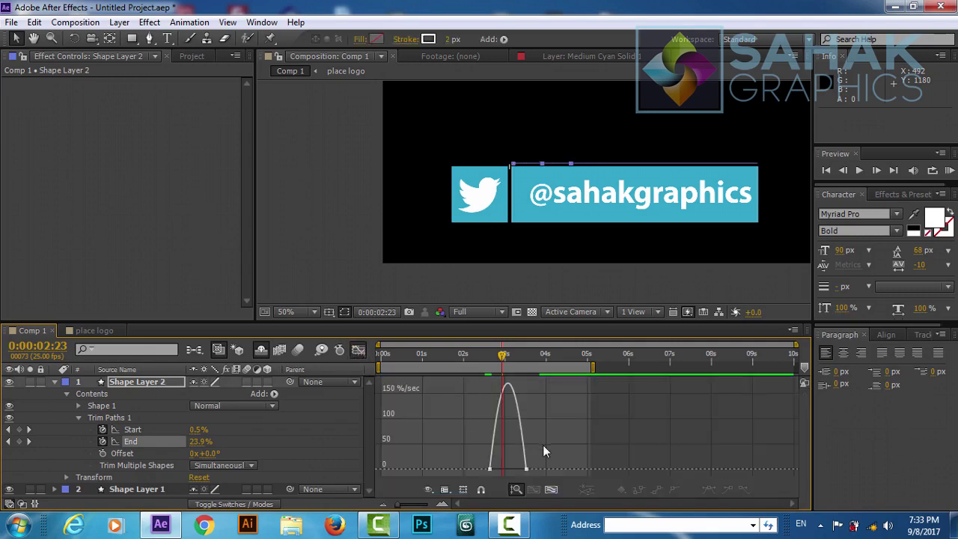
{"action": "mouse_move", "coordinate": [522, 478]}
{"action": "left_mouse_down"}
{"action": "mouse_move", "coordinate": [519, 468]}
{"action": "mouse_move", "coordinate": [499, 467]}
{"action": "left_mouse_up"}
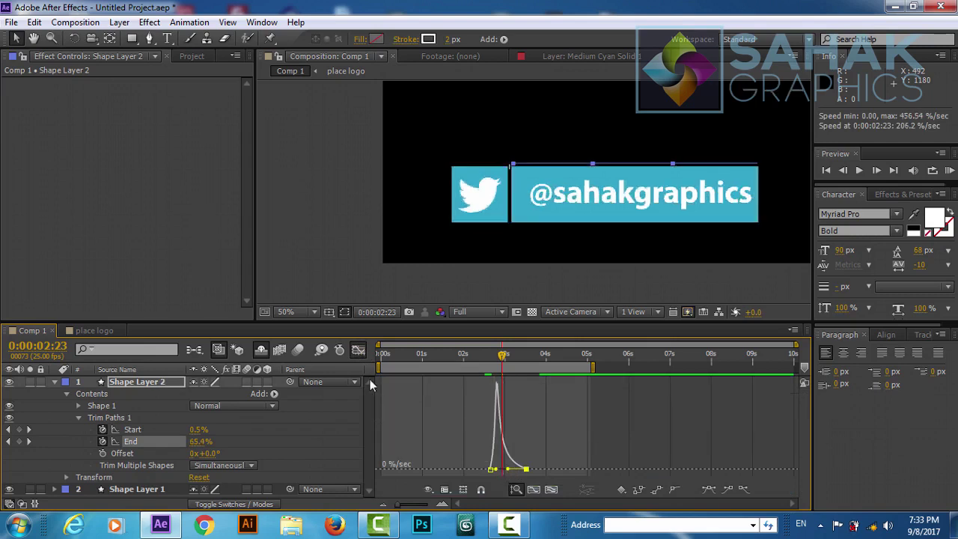
{"action": "left_click", "coordinate": [357, 350]}
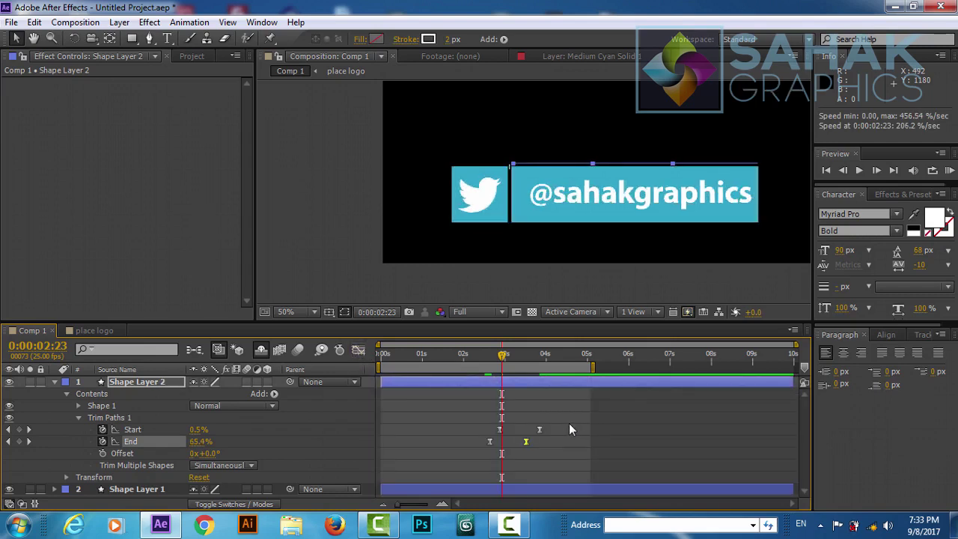
- Raise the Start keyframes' ease influence to 100% for a sharper curve, then return to 0:00:02:00
{"action": "left_click_drag", "start_coordinate": [569, 423], "coordinate": [490, 433]}
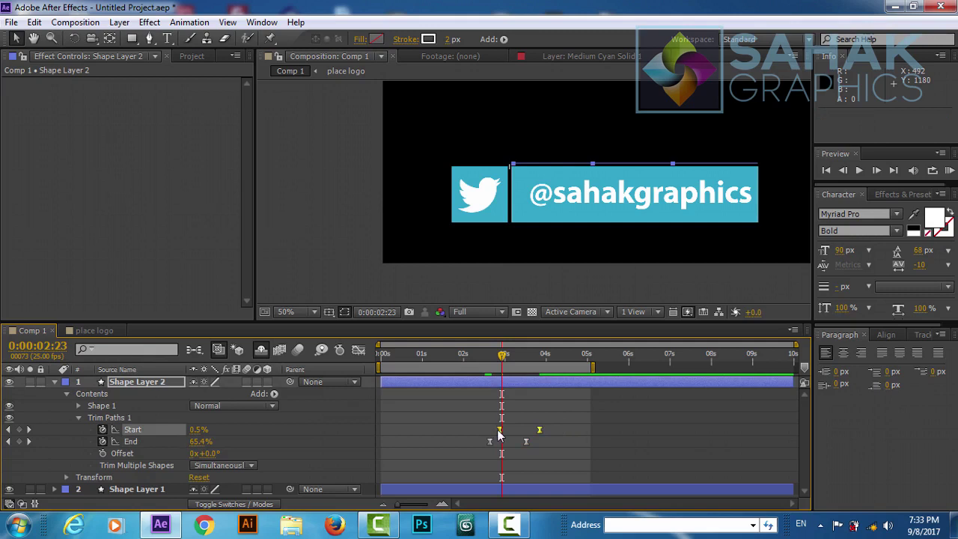
{"action": "right_click", "coordinate": [499, 434]}
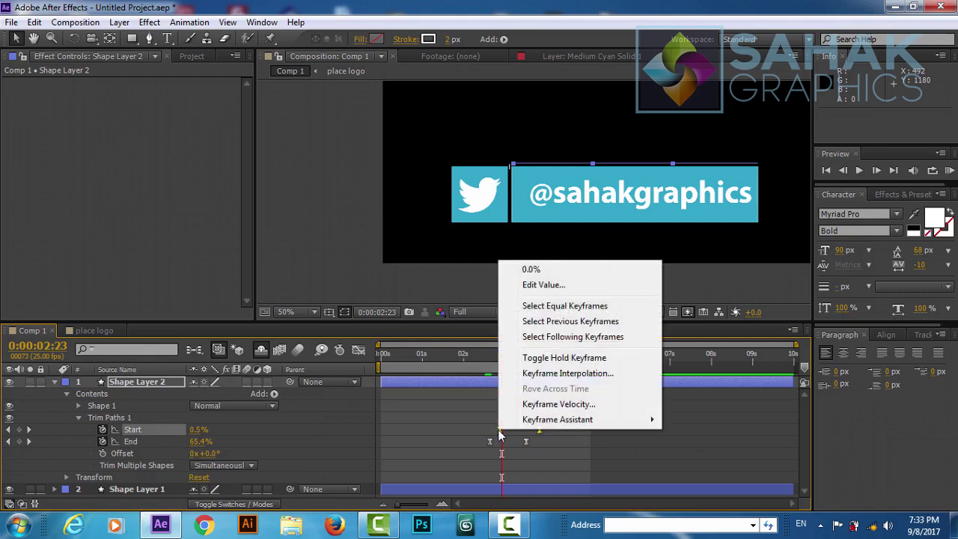
{"action": "left_click", "coordinate": [357, 352]}
{"action": "left_click", "coordinate": [357, 350]}
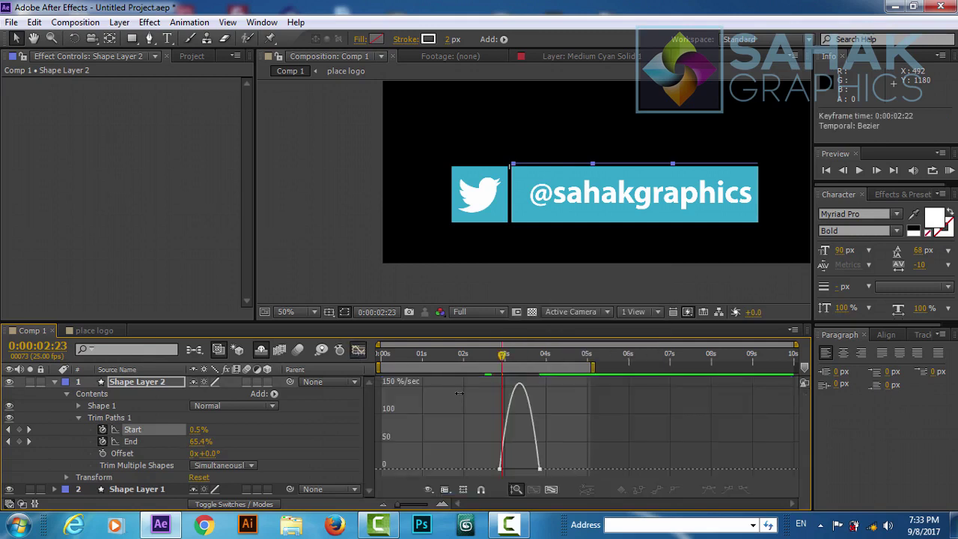
{"action": "left_click", "coordinate": [507, 474]}
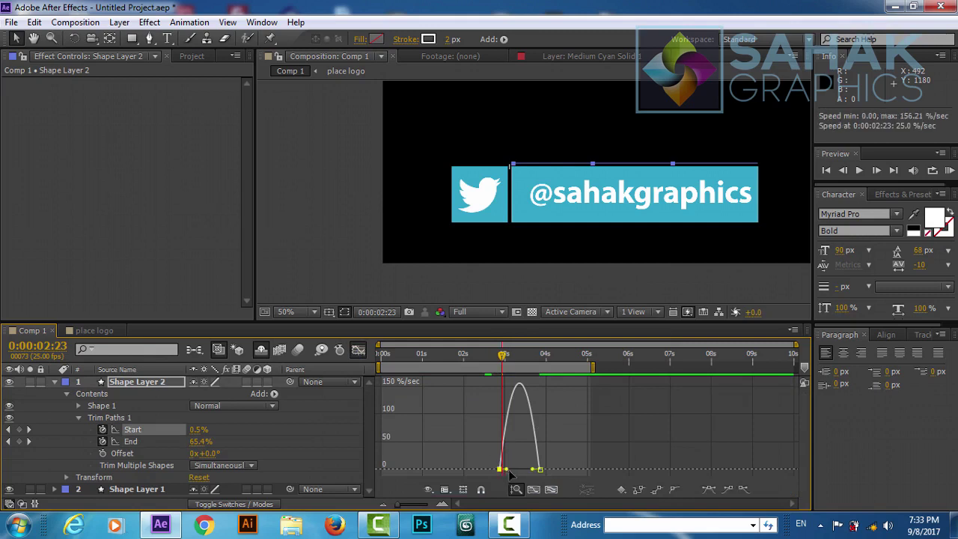
{"action": "left_click_drag", "start_coordinate": [515, 470], "coordinate": [519, 469]}
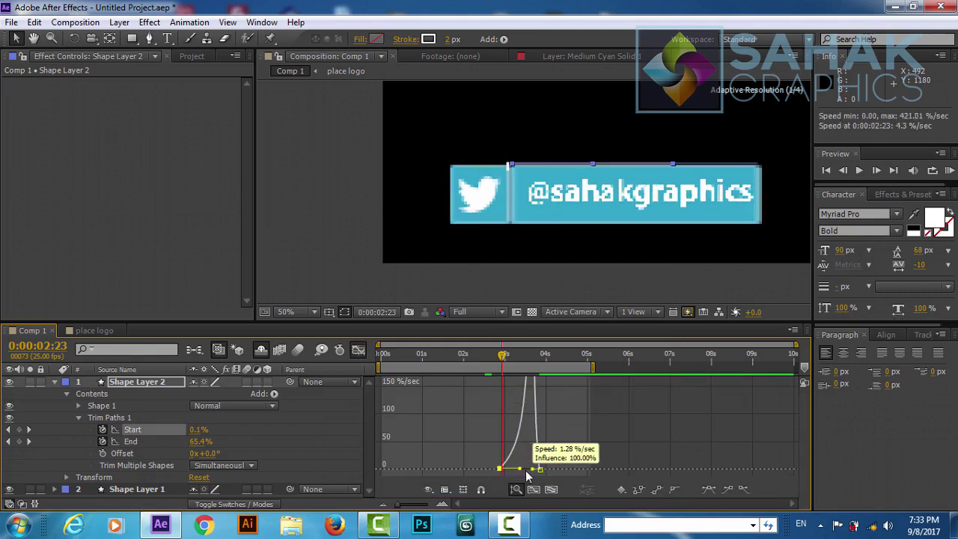
{"action": "left_click", "coordinate": [357, 352]}
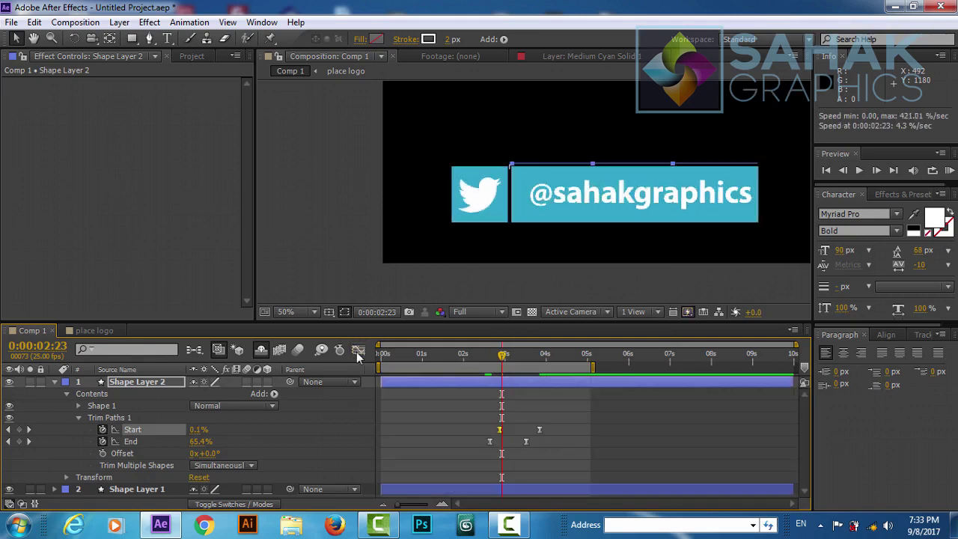
{"action": "left_click_drag", "start_coordinate": [501, 362], "coordinate": [463, 362]}
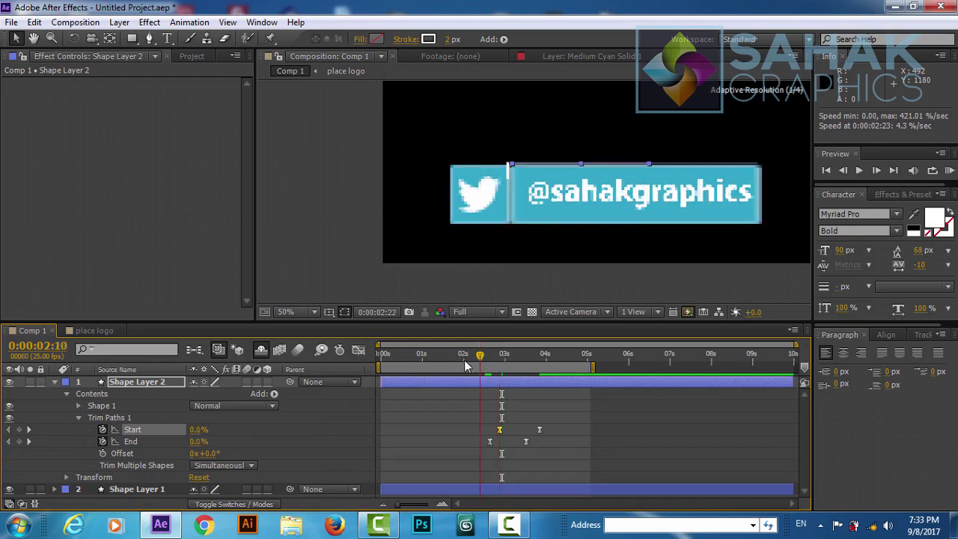
{"action": "left_click", "coordinate": [949, 170]}
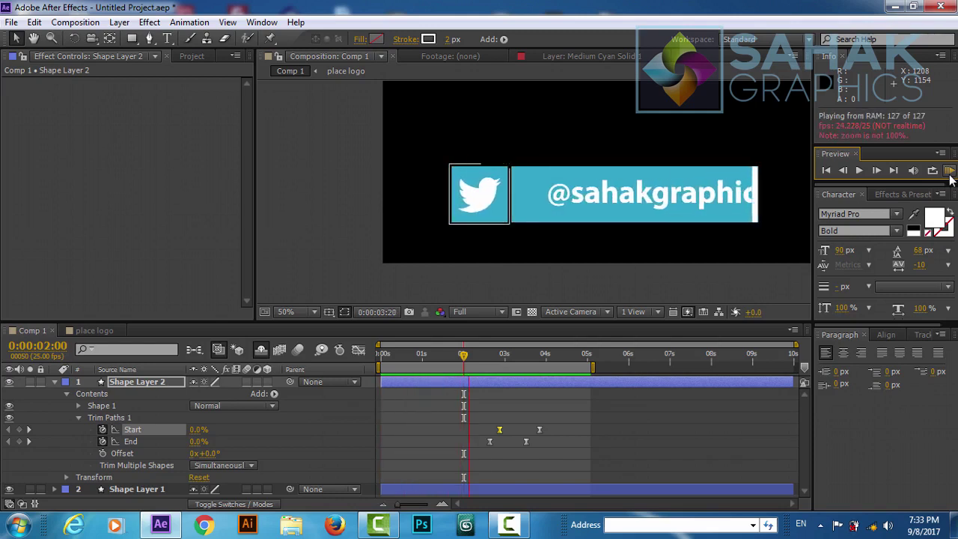
{"action": "left_click", "coordinate": [948, 174]}
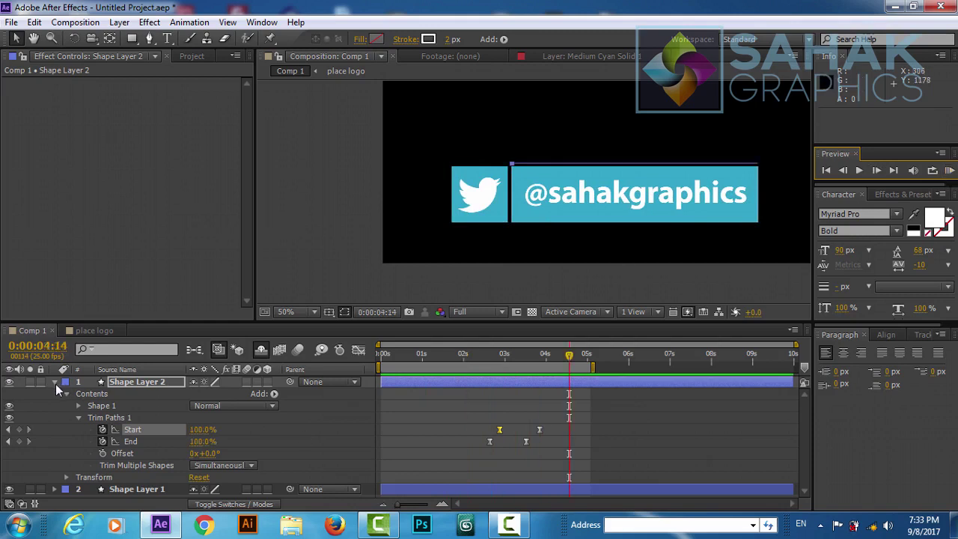
- Duplicate Shape Layer 2 to create a third line layer
{"action": "left_click", "coordinate": [55, 382]}
{"action": "left_click", "coordinate": [119, 385]}
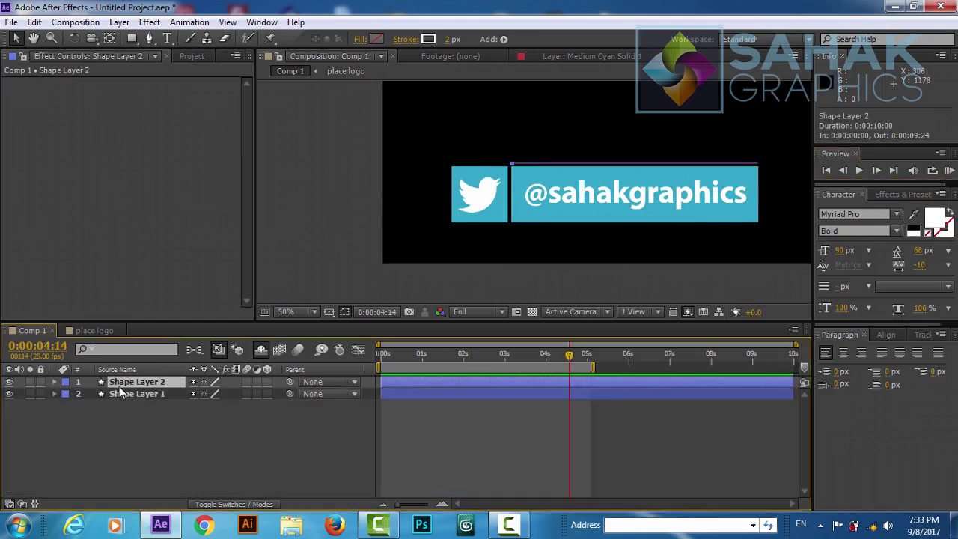
{"action": "key", "text": "ctrl+d"}
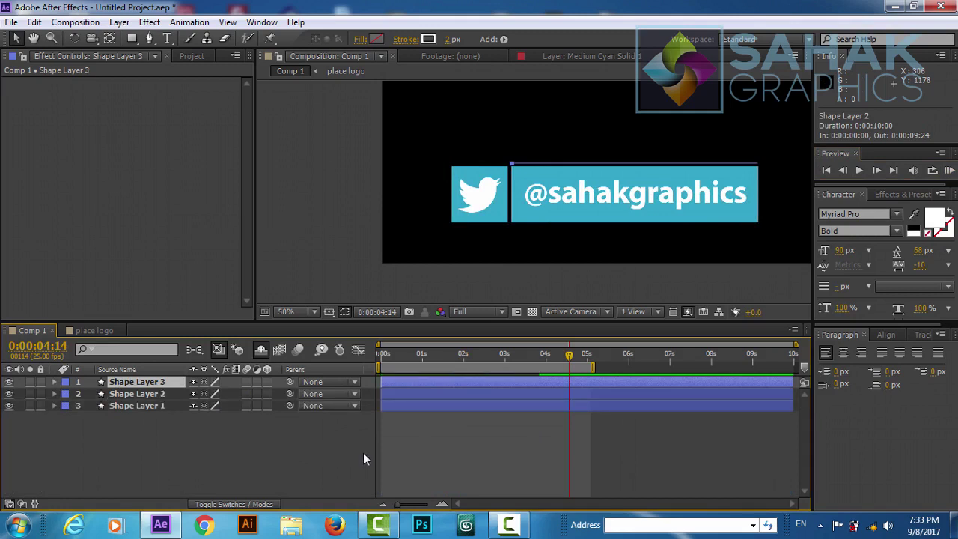
- Nudge Shape Layer 3 down onto the box's bottom edge at Position 960, 716
{"action": "key", "text": "Down"}
{"action": "key", "text": "Down"}
{"action": "key", "text": "Down"}
{"action": "key", "text": "Down"}
{"action": "key", "text": "Down"}
{"action": "key", "text": "Down"}
{"action": "key", "text": "Down"}
{"action": "key", "text": "Down"}
{"action": "key", "text": "Down"}
{"action": "key", "text": "Down"}
{"action": "key", "text": "Down"}
{"action": "key", "text": "Down"}
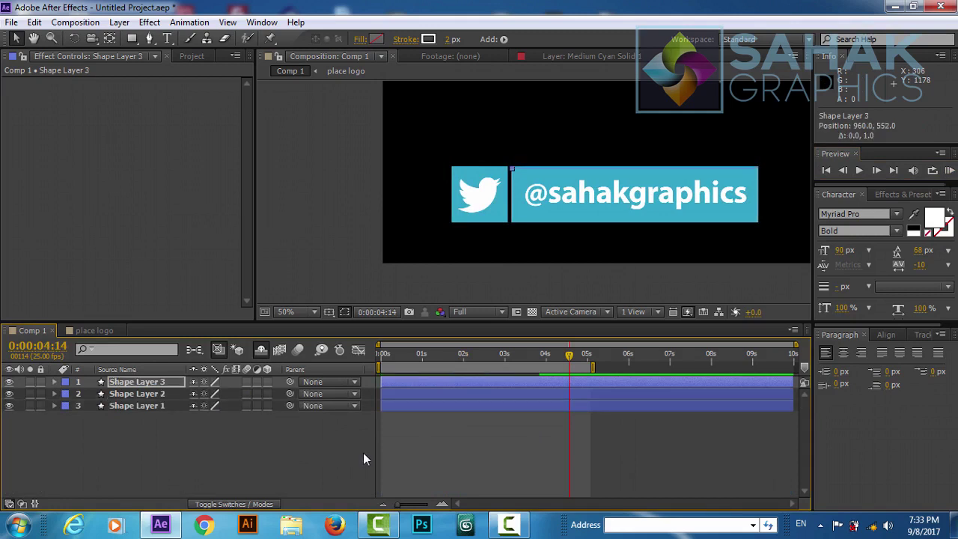
{"action": "key", "text": "Down"}
{"action": "key", "text": "Down"}
{"action": "key", "text": "Down"}
{"action": "key", "text": "Down"}
{"action": "key", "text": "Down"}
{"action": "key", "text": "Down"}
{"action": "key", "text": "Down"}
{"action": "key", "text": "Down"}
{"action": "key", "text": "shift+Down"}
{"action": "key", "text": "shift+Down"}
{"action": "key", "text": "shift+Down"}
{"action": "key", "text": "shift+Down"}
{"action": "key", "text": "shift+Down"}
{"action": "key", "text": "shift+Down"}
{"action": "key", "text": "shift+Down"}
{"action": "key", "text": "shift+Down"}
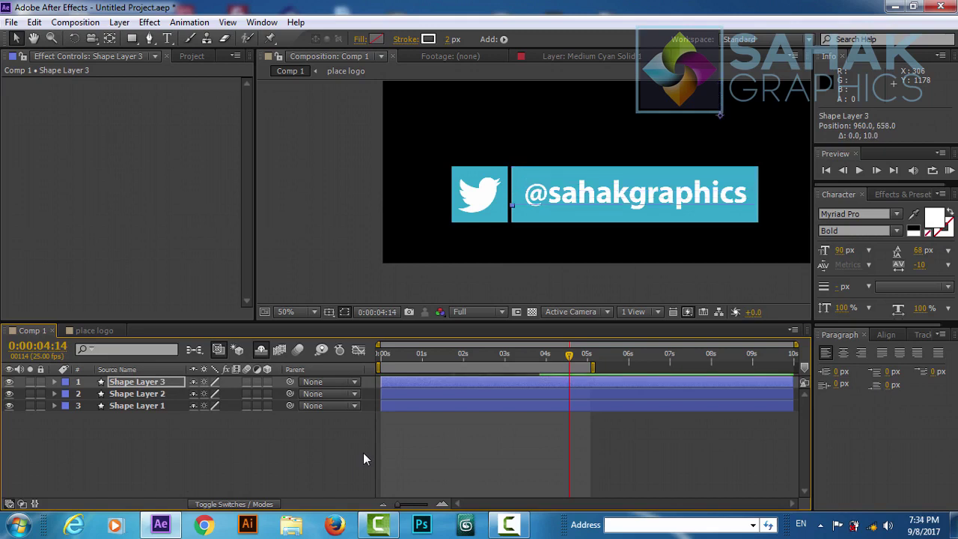
{"action": "key", "text": "shift+Down"}
{"action": "key", "text": "shift+Down"}
{"action": "key", "text": "shift+Down"}
{"action": "key", "text": "shift+Down"}
{"action": "key", "text": "shift+Down"}
{"action": "key", "text": "shift+Down"}
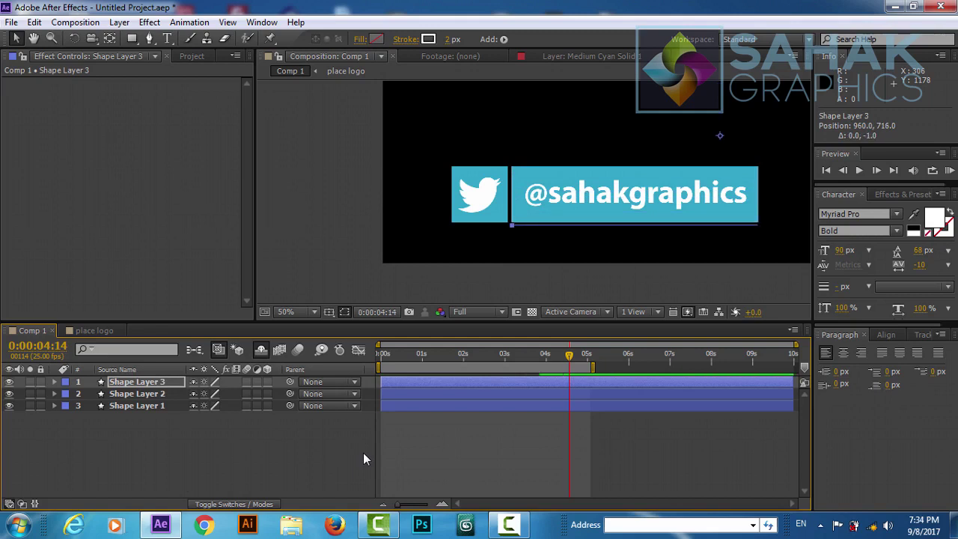
{"action": "key", "text": "Up"}
{"action": "key", "text": "Up"}
{"action": "key", "text": "Down"}
{"action": "key", "text": "Down"}
{"action": "left_click", "coordinate": [337, 420]}
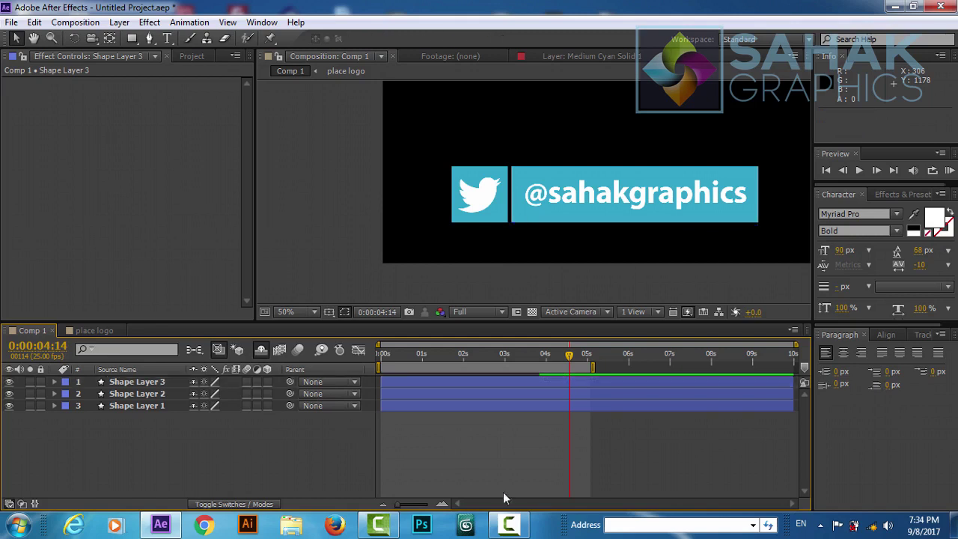
- Move the time to 0:00:03:17 and shift Shape Layer 3 to start at 0:00:00:11
{"action": "mouse_move", "coordinate": [511, 528]}
{"action": "left_click_drag", "start_coordinate": [569, 356], "coordinate": [532, 357]}
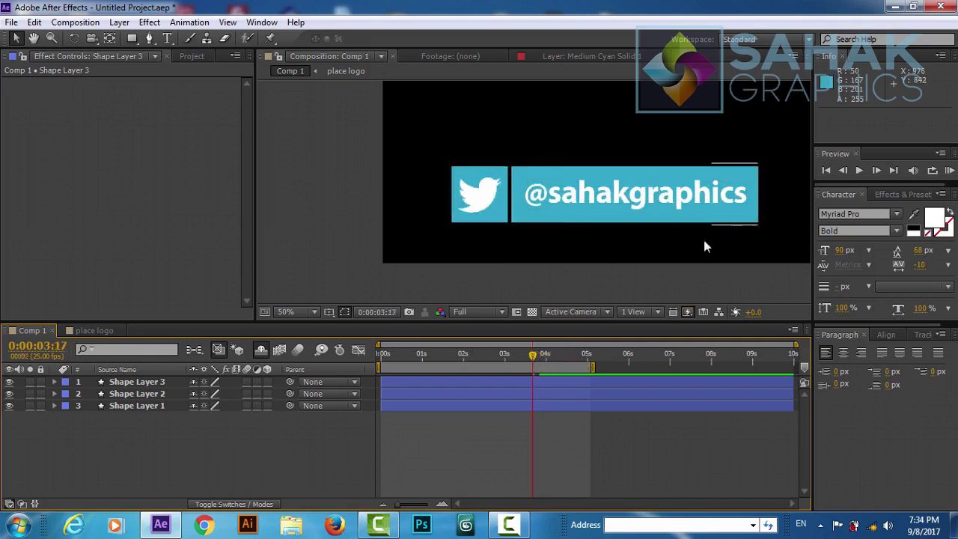
{"action": "left_click_drag", "start_coordinate": [398, 383], "coordinate": [406, 383]}
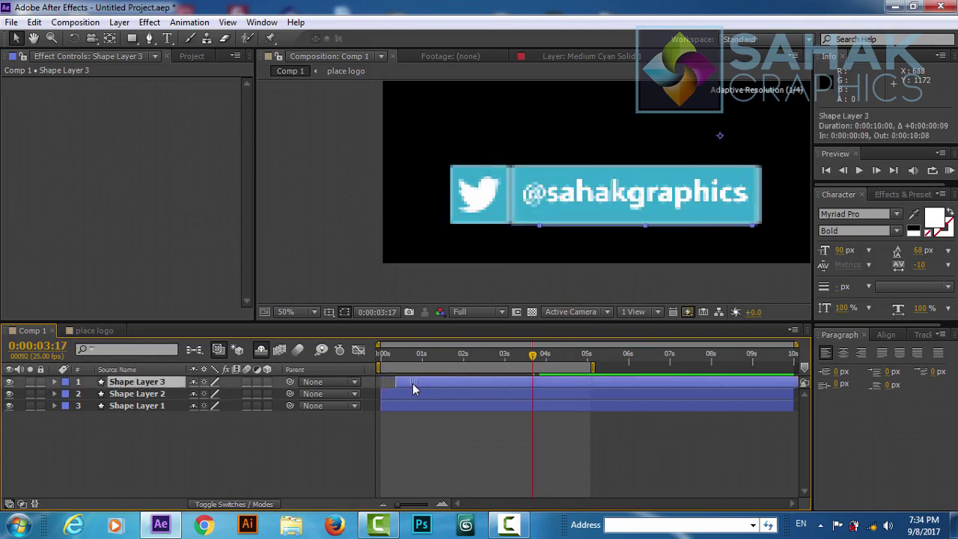
{"action": "left_click_drag", "start_coordinate": [416, 383], "coordinate": [416, 383]}
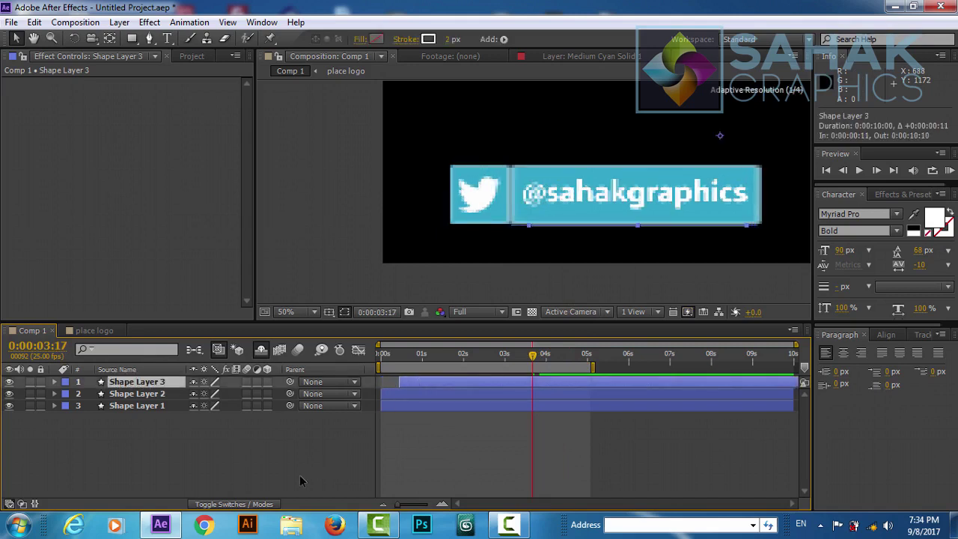
{"action": "left_click", "coordinate": [292, 476]}
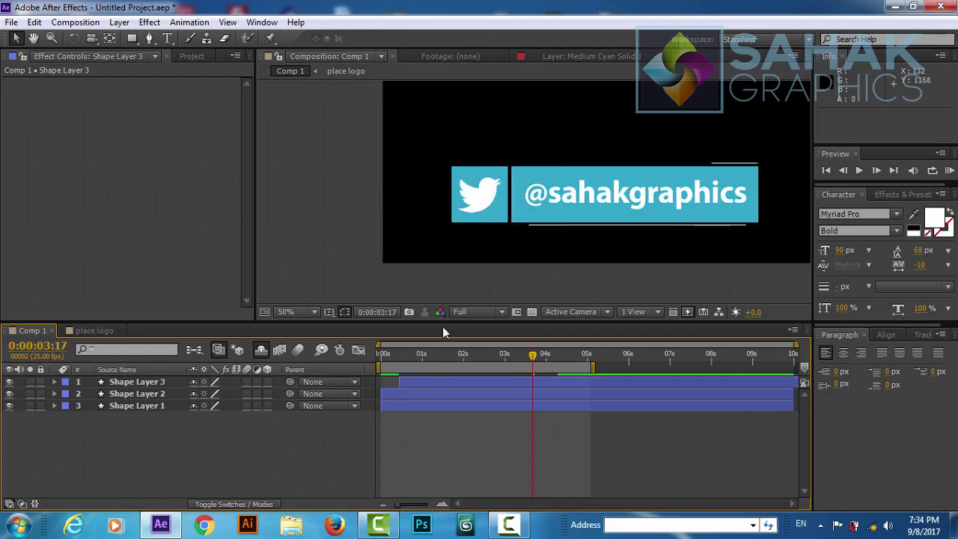
- Fit the composition in an enlarged viewer and RAM-preview all 127 frames from the start
{"action": "left_click", "coordinate": [308, 311]}
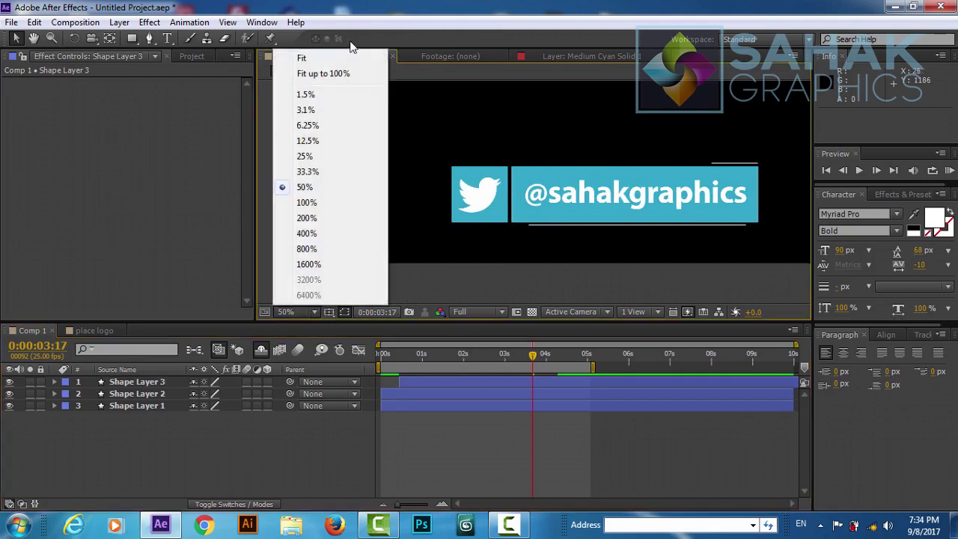
{"action": "left_click", "coordinate": [340, 74]}
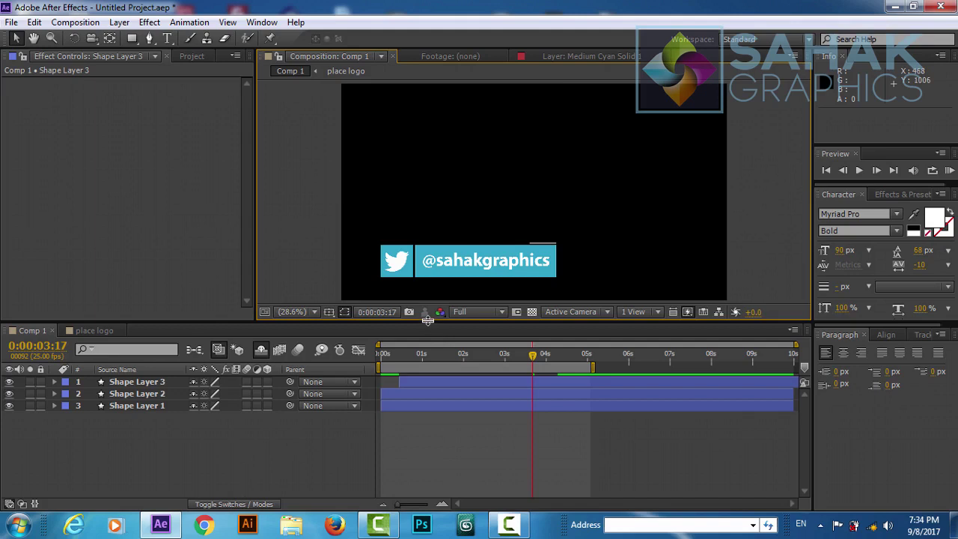
{"action": "left_click_drag", "start_coordinate": [433, 330], "coordinate": [437, 329]}
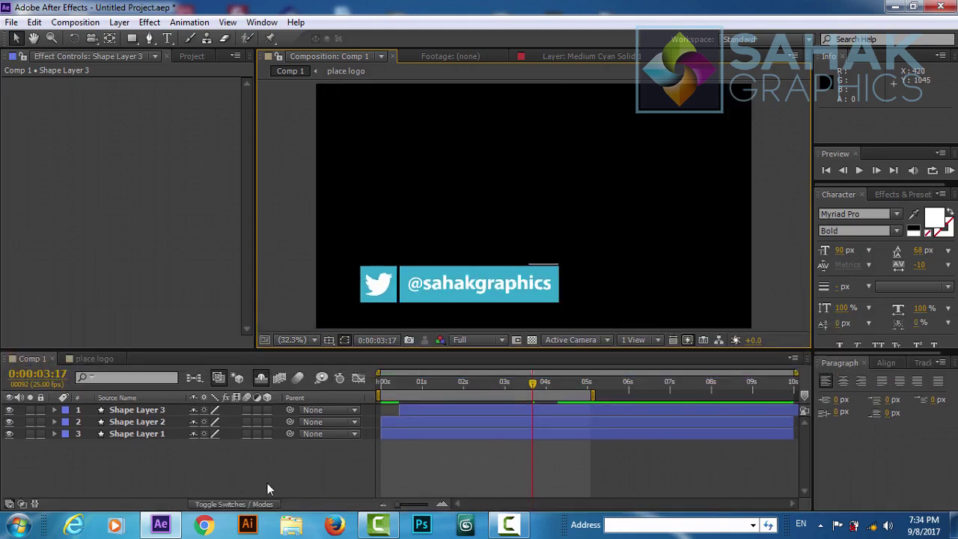
{"action": "left_click", "coordinate": [384, 385]}
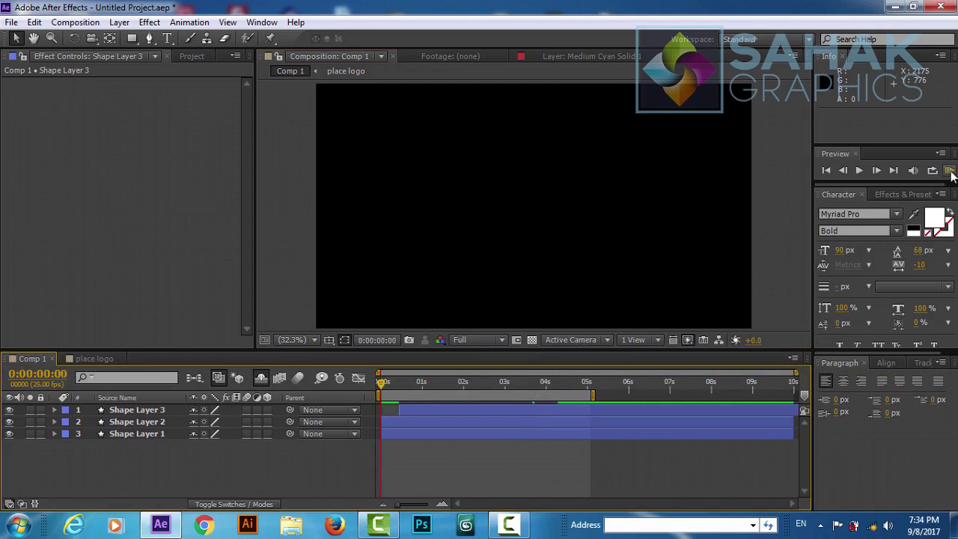
{"action": "left_click", "coordinate": [949, 171]}
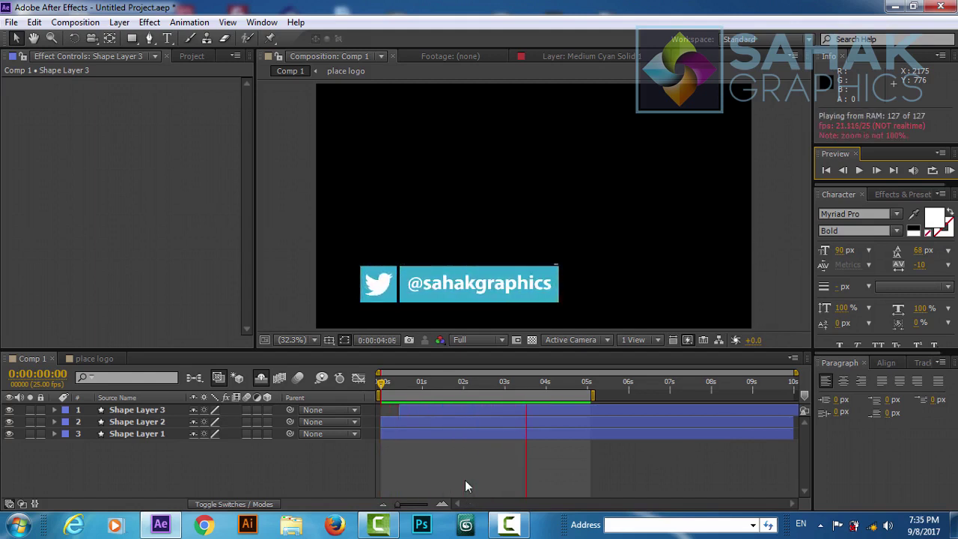
- Stop playback, view at 100% with the banner panned into view, then open the place logo precomp
{"action": "key", "text": "space"}
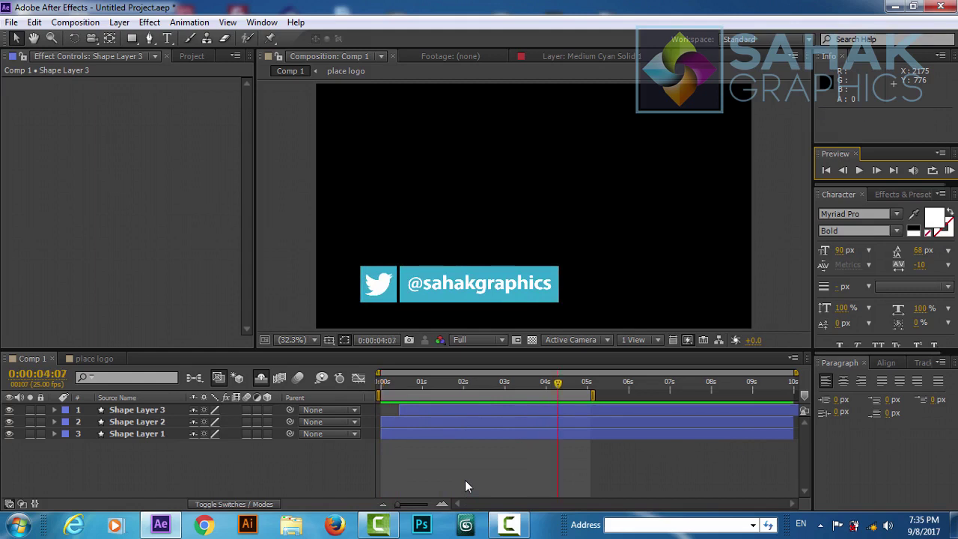
{"action": "key", "text": "slash"}
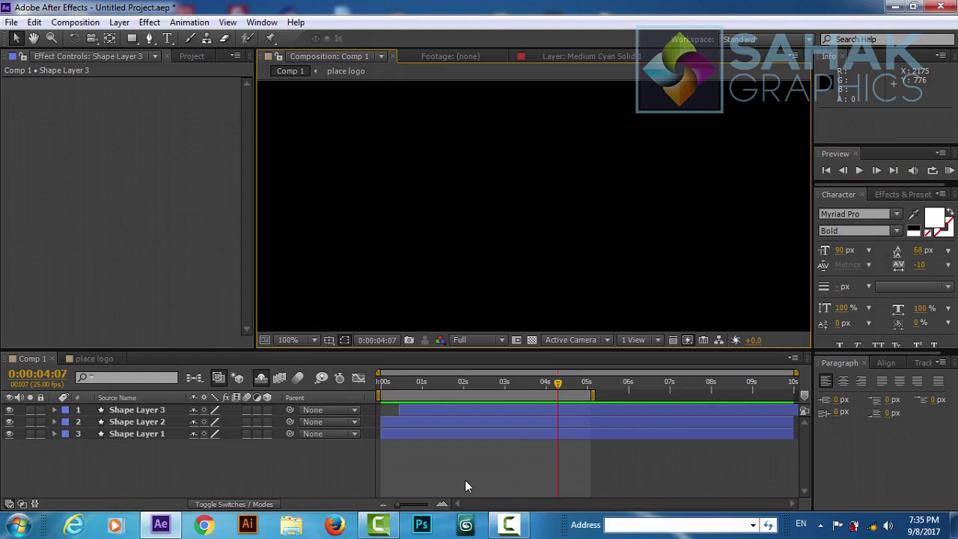
{"action": "key", "text": "h"}
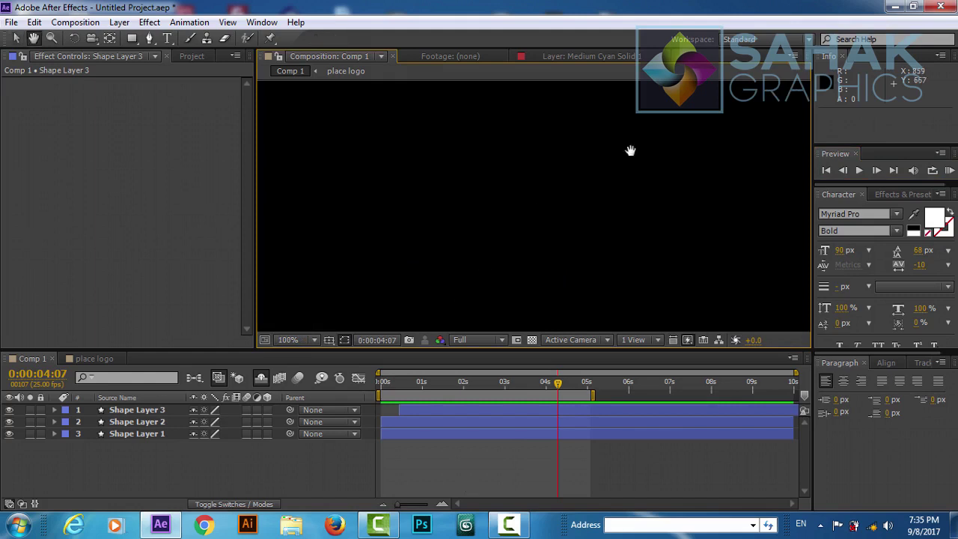
{"action": "mouse_move", "coordinate": [462, 295]}
{"action": "left_mouse_down"}
{"action": "mouse_move", "coordinate": [625, 75]}
{"action": "mouse_move", "coordinate": [727, 57]}
{"action": "left_mouse_up"}
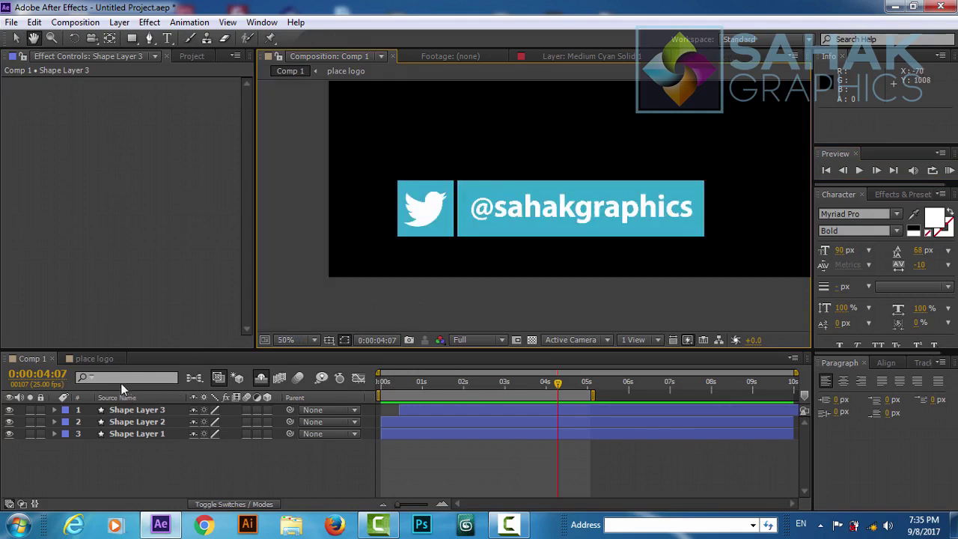
{"action": "left_click", "coordinate": [104, 361]}
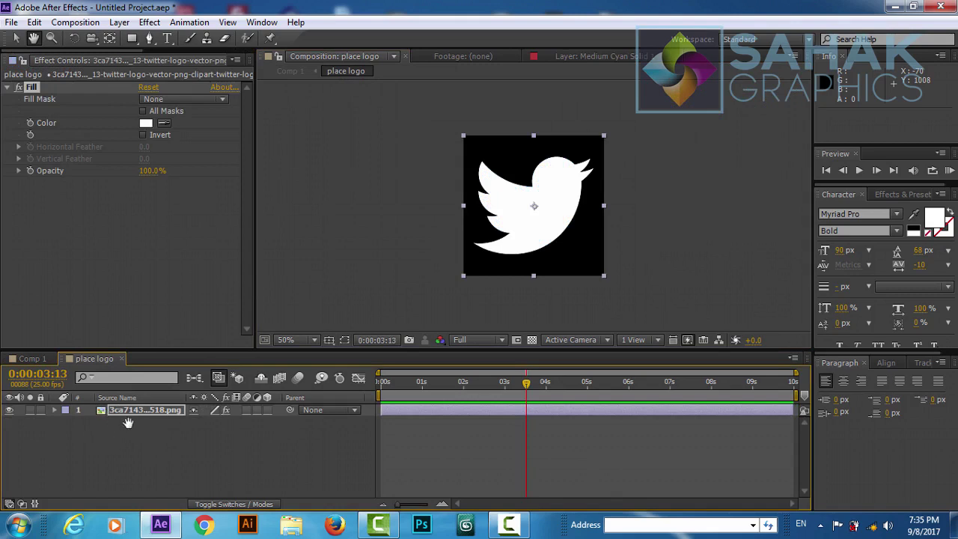
{"action": "left_click", "coordinate": [37, 360]}
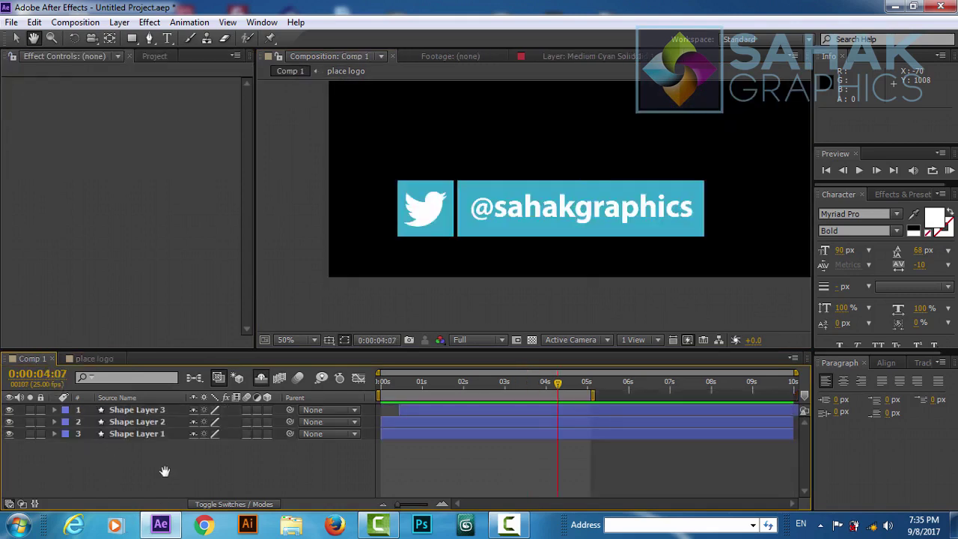
{"action": "left_click", "coordinate": [215, 381]}
{"action": "left_click", "coordinate": [895, 6]}
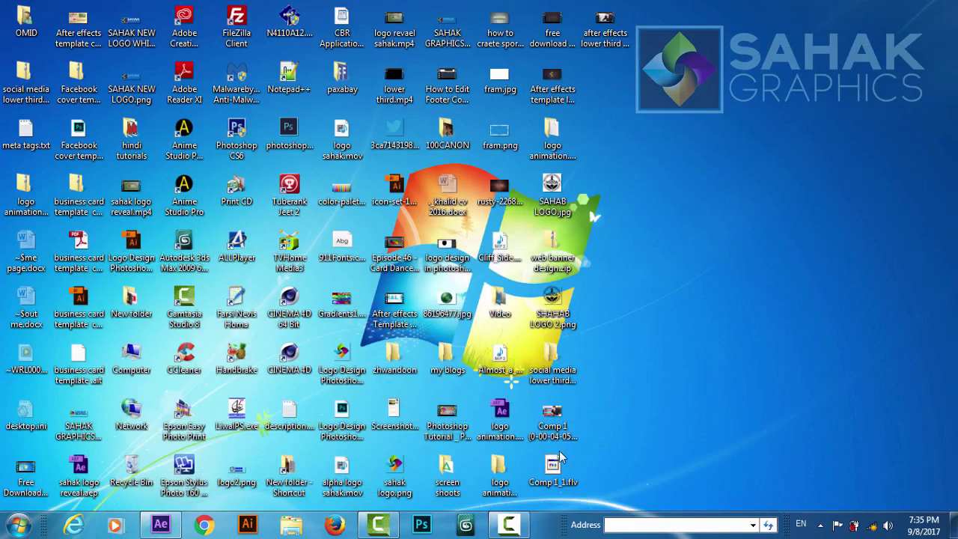
{"action": "double_click", "coordinate": [553, 366]}
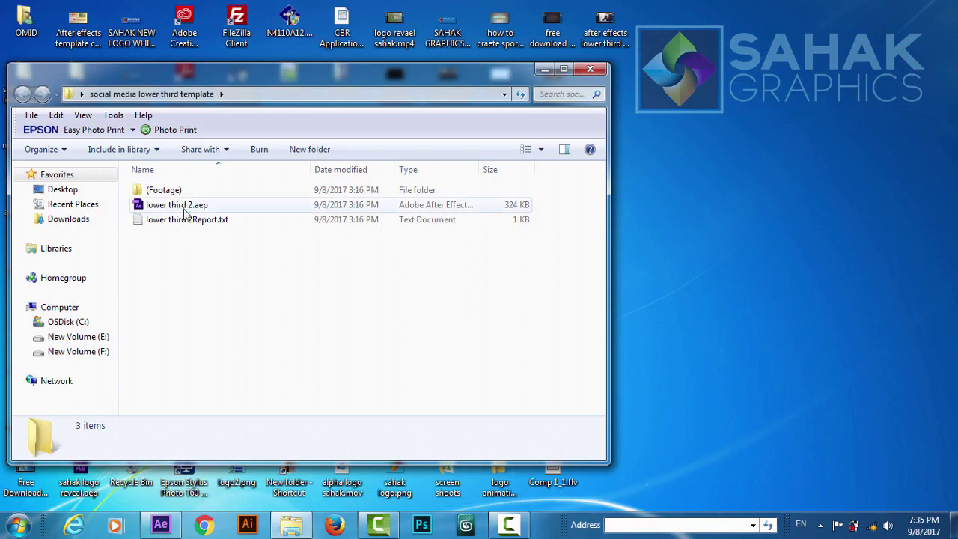
{"action": "double_click", "coordinate": [163, 191]}
{"action": "double_click", "coordinate": [165, 192]}
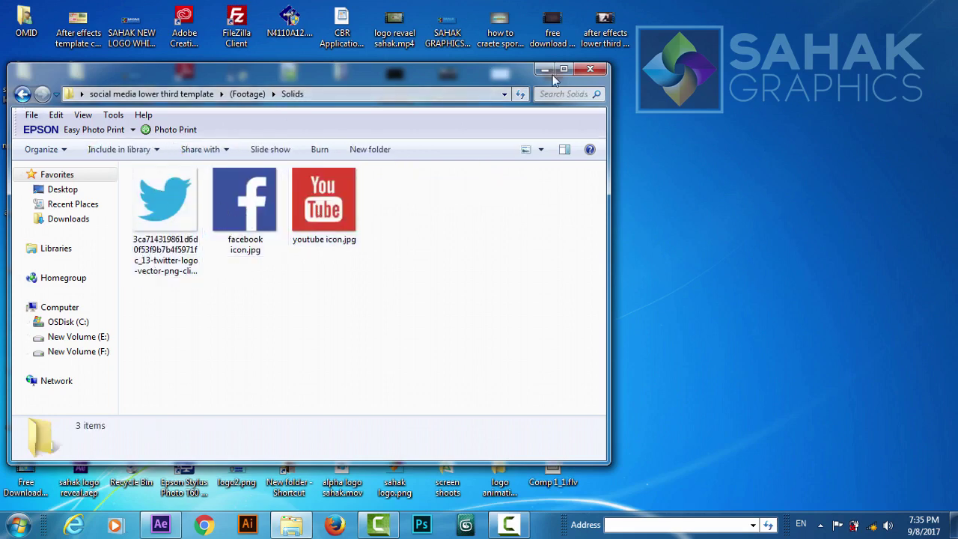
{"action": "left_click", "coordinate": [590, 69]}
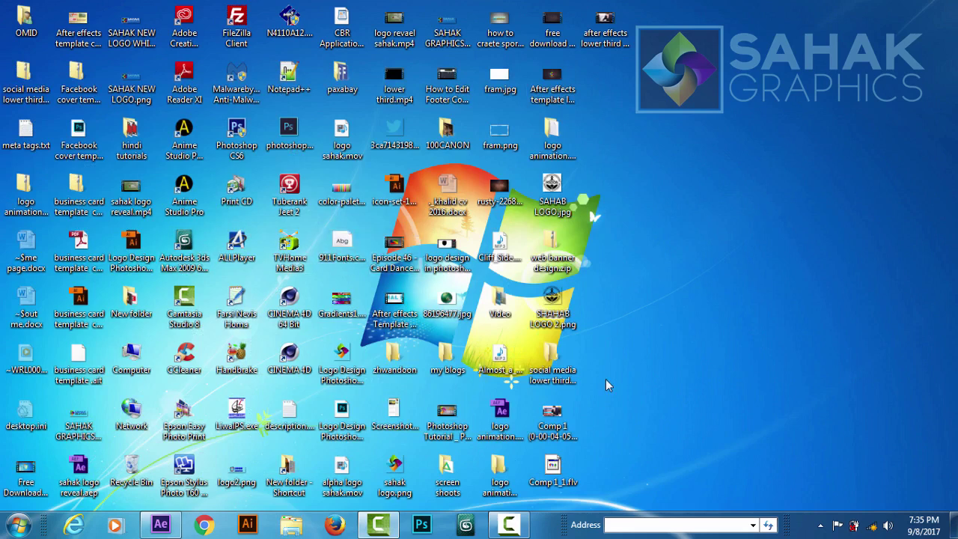
{"action": "mouse_move", "coordinate": [378, 528]}
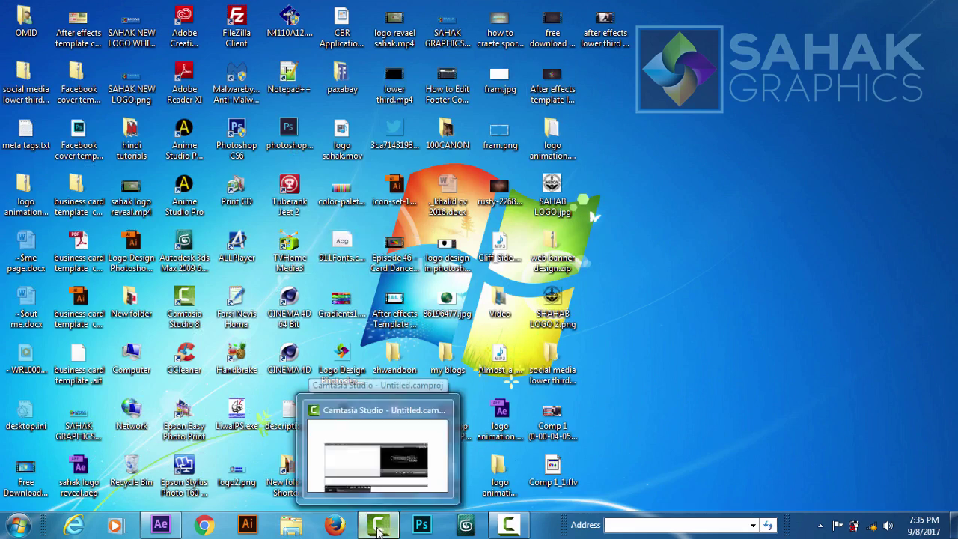
{"action": "left_click", "coordinate": [172, 527]}
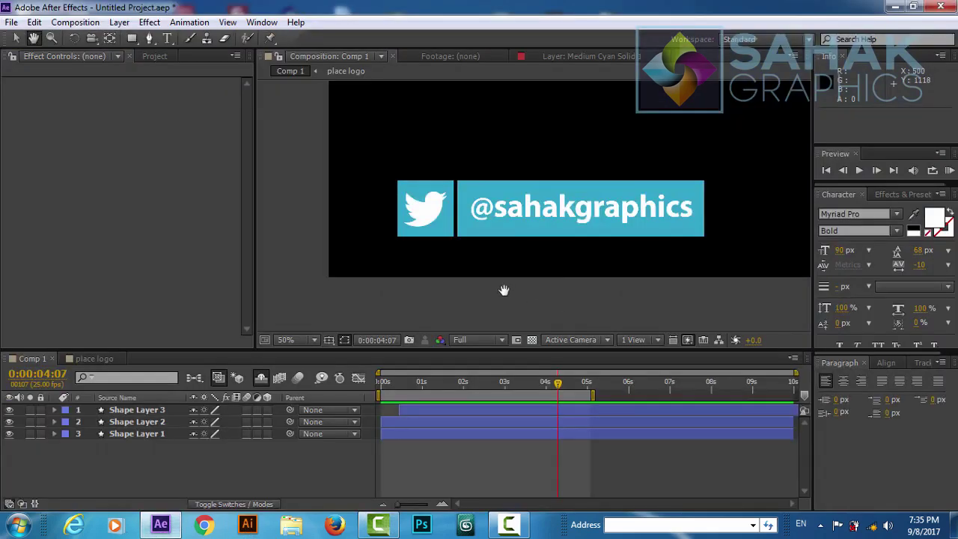